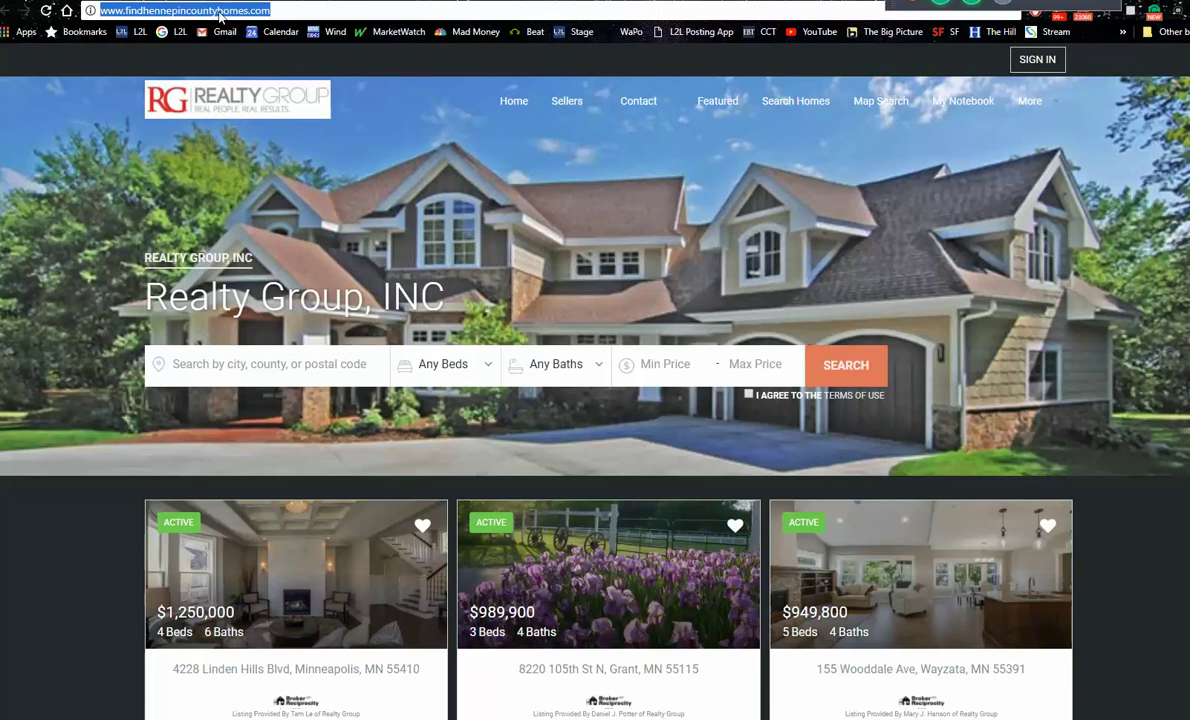
pyautogui.click(270, 64)
pyautogui.click(67, 10)
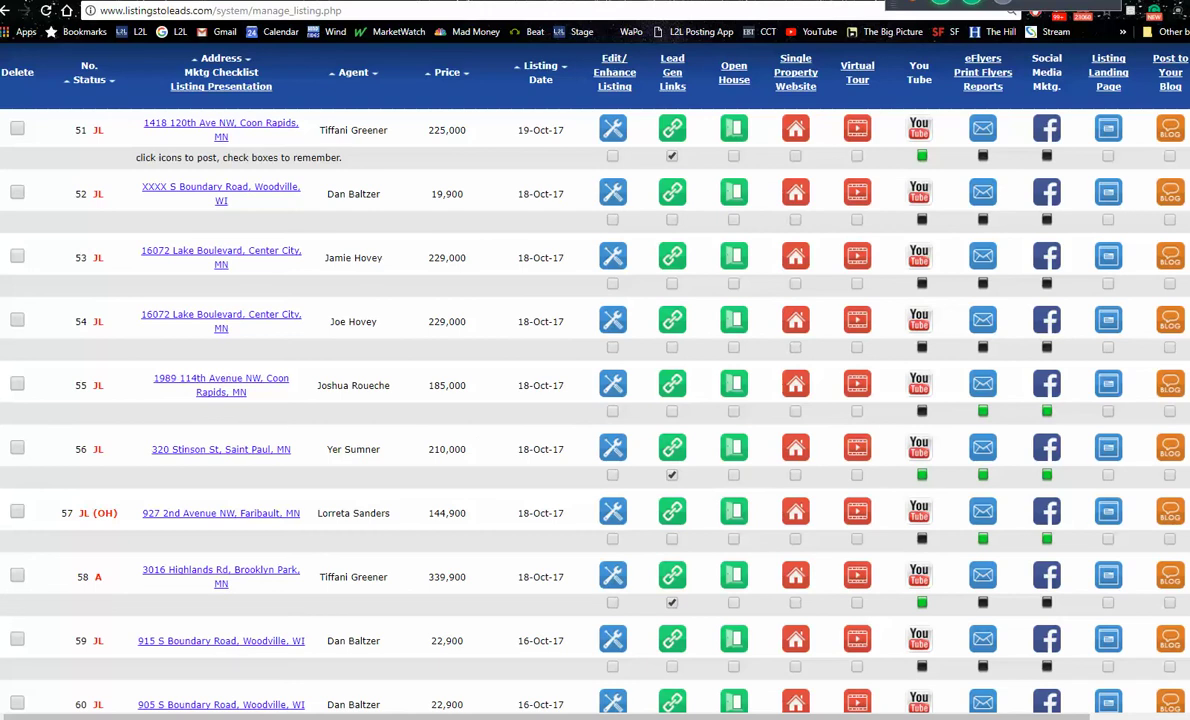
pyautogui.click(221, 449)
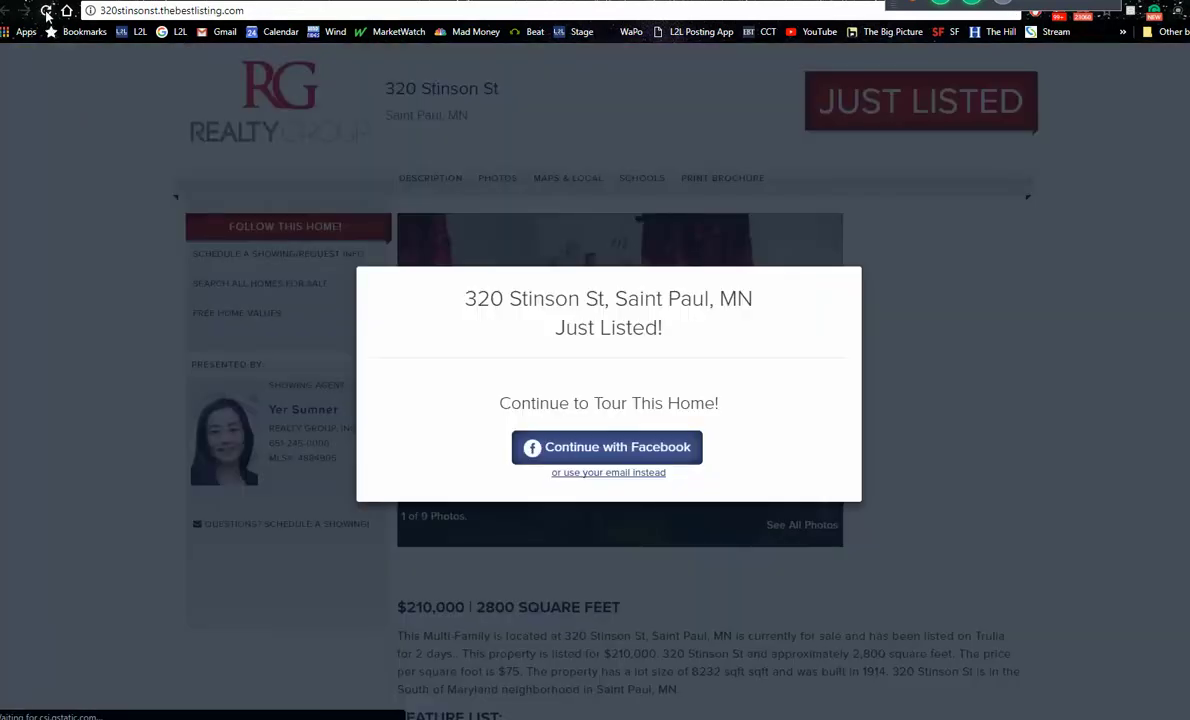
pyautogui.click(46, 14)
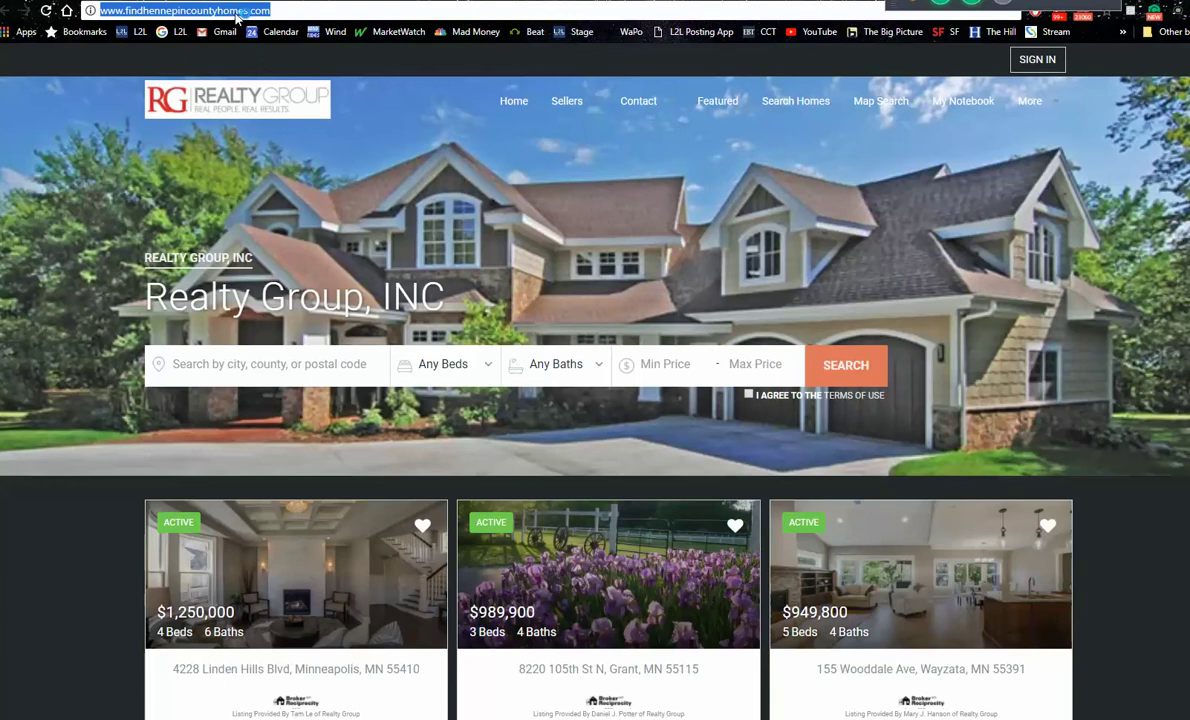
pyautogui.rightClick(219, 11)
pyautogui.click(245, 53)
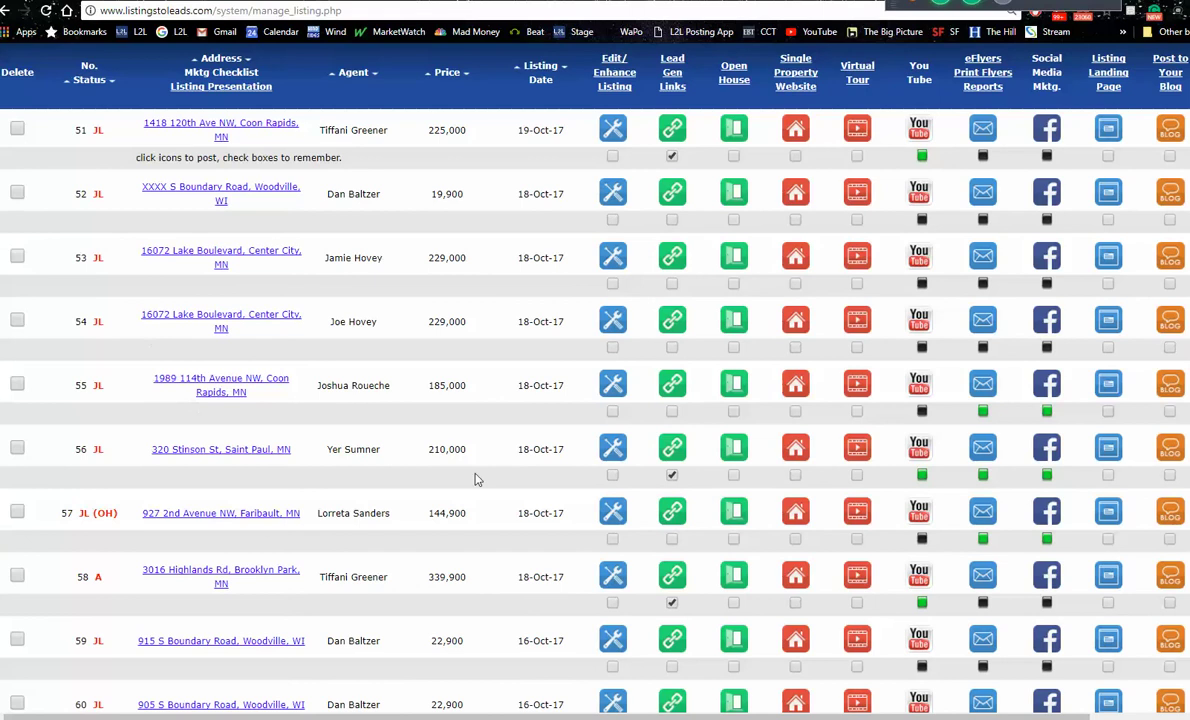
pyautogui.click(674, 450)
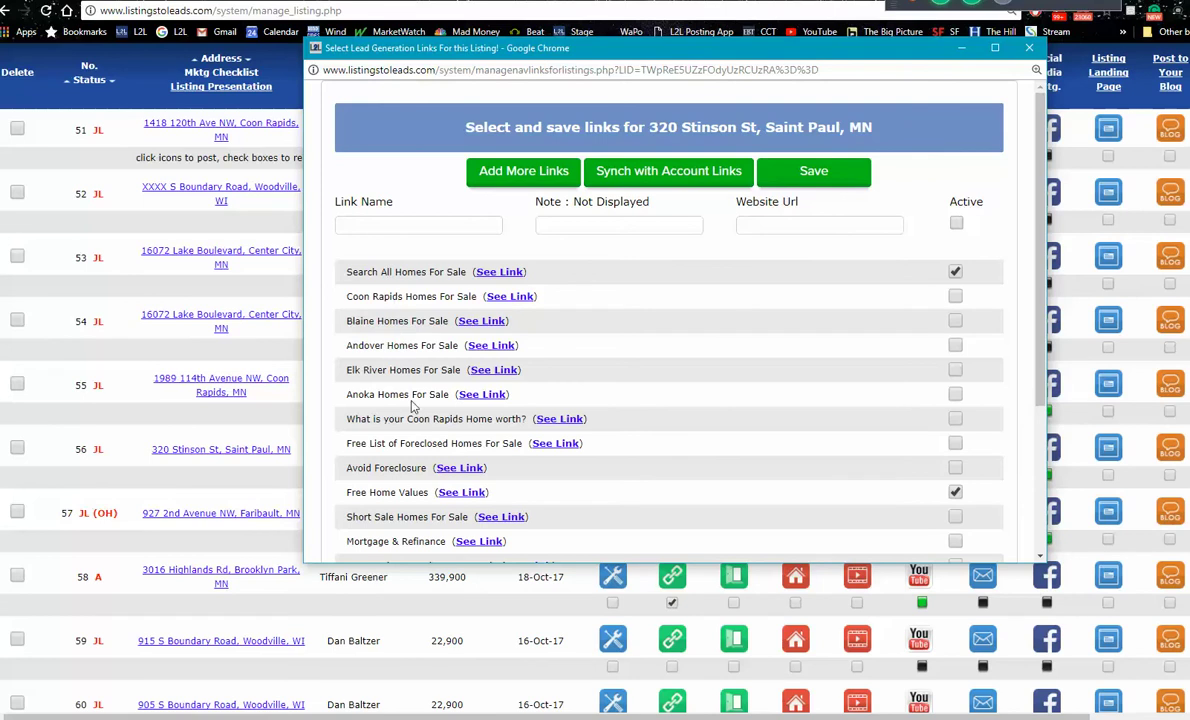
# Step: Add an active 'St Paul Homes' link pointing to the pasted IDX site address
pyautogui.click(805, 226)
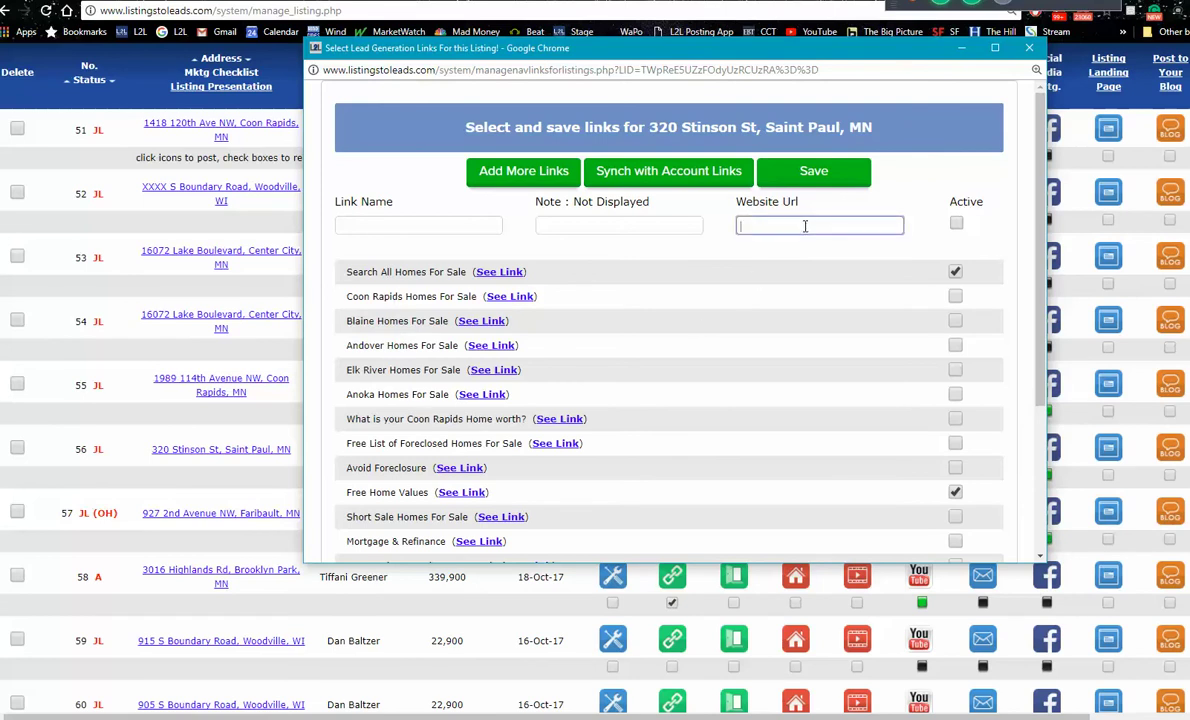
pyautogui.rightClick(805, 226)
pyautogui.click(850, 318)
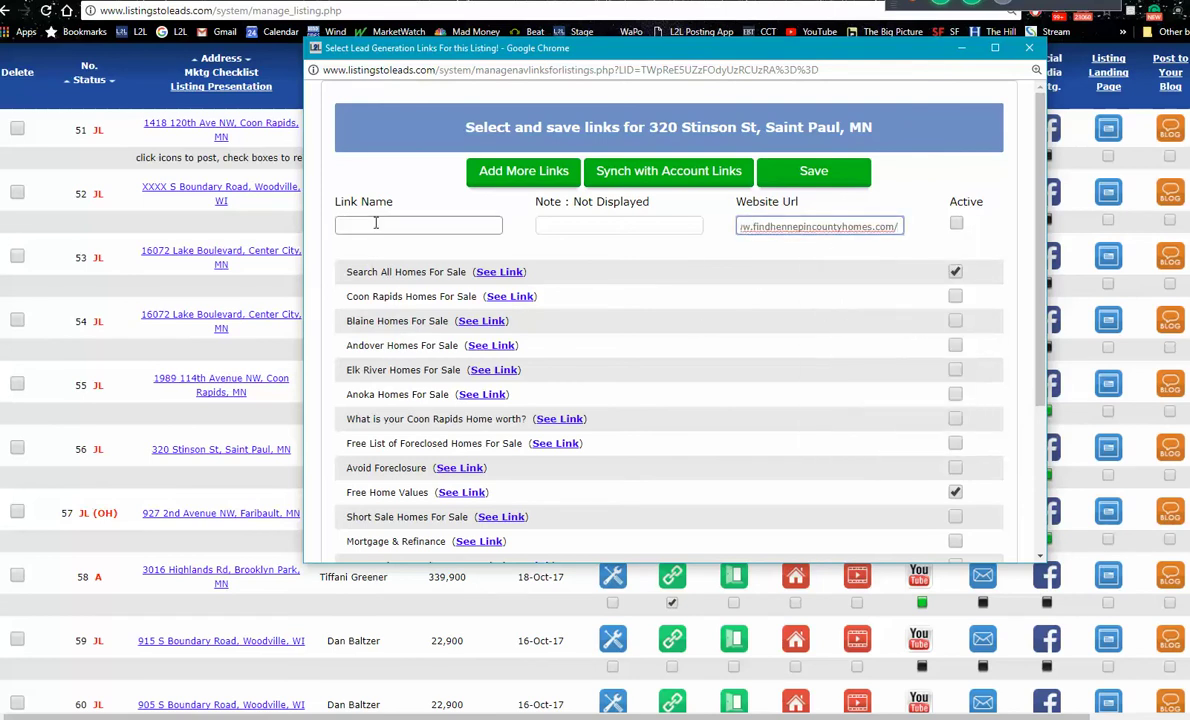
pyautogui.click(376, 223)
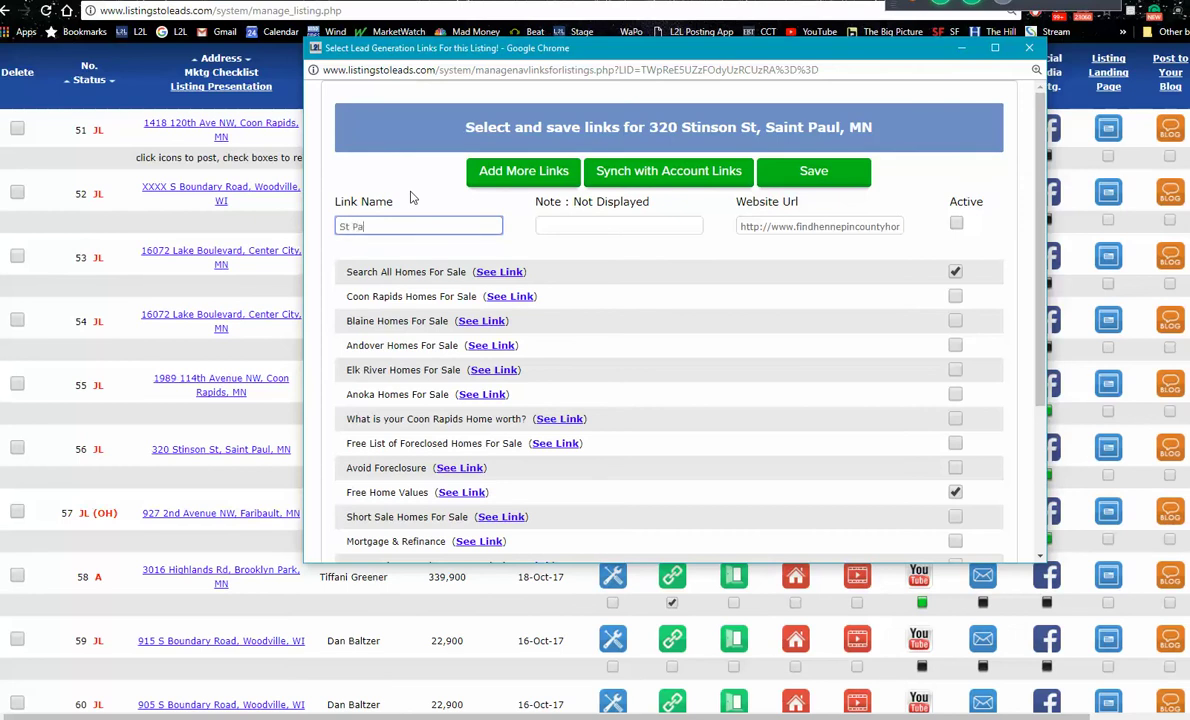
pyautogui.write('St Paul Homes For Sale')
pyautogui.click(956, 225)
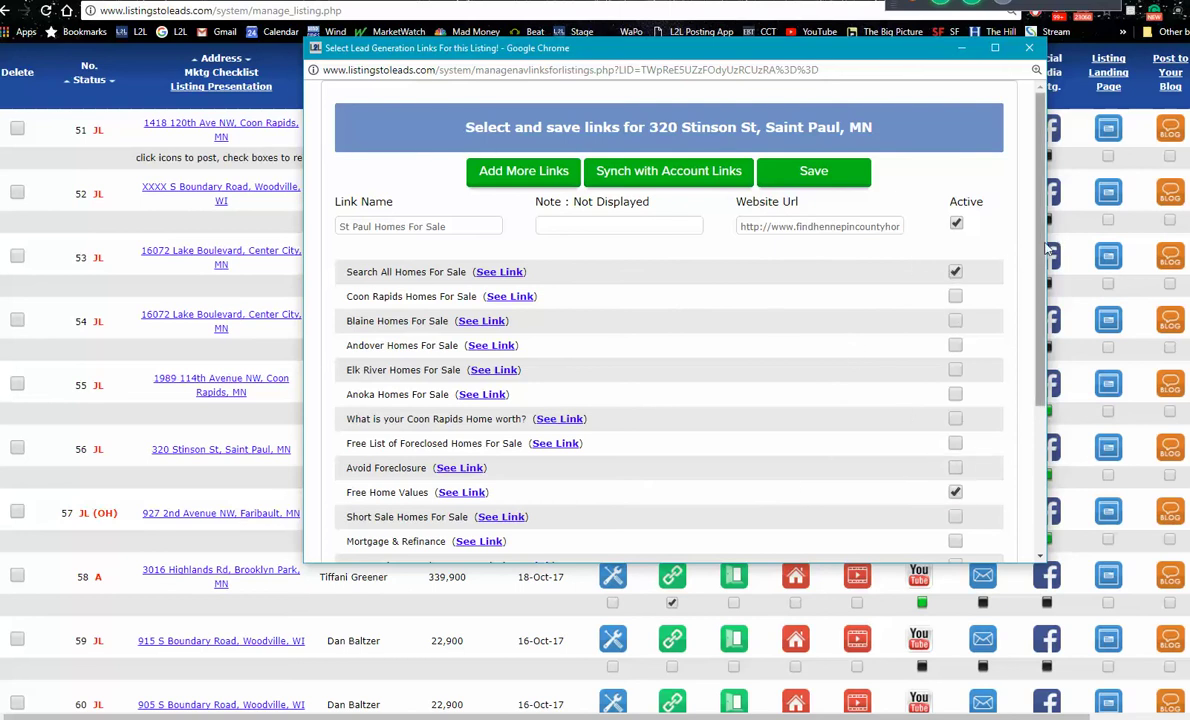
pyautogui.scroll(-3, 1040, 250)
pyautogui.scroll(3, 1040, 250)
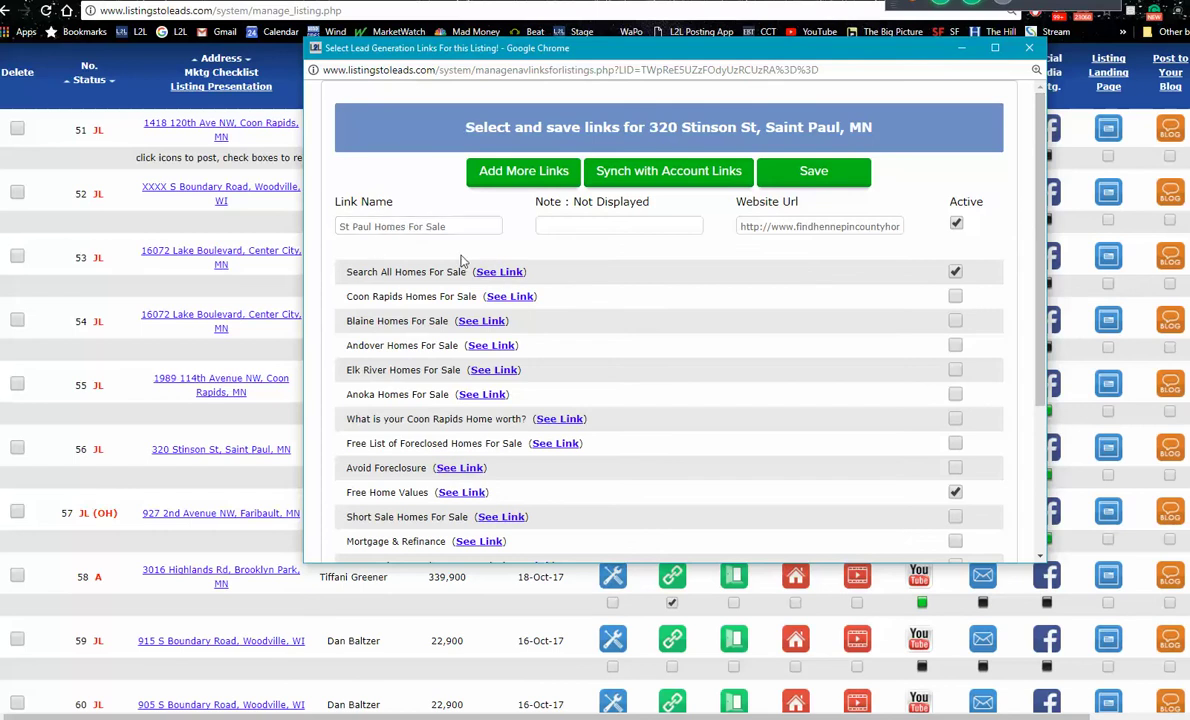
# Step: Add a second link 'St Paul Homes Under $200k' with the same address, then save and close
pyautogui.click(523, 172)
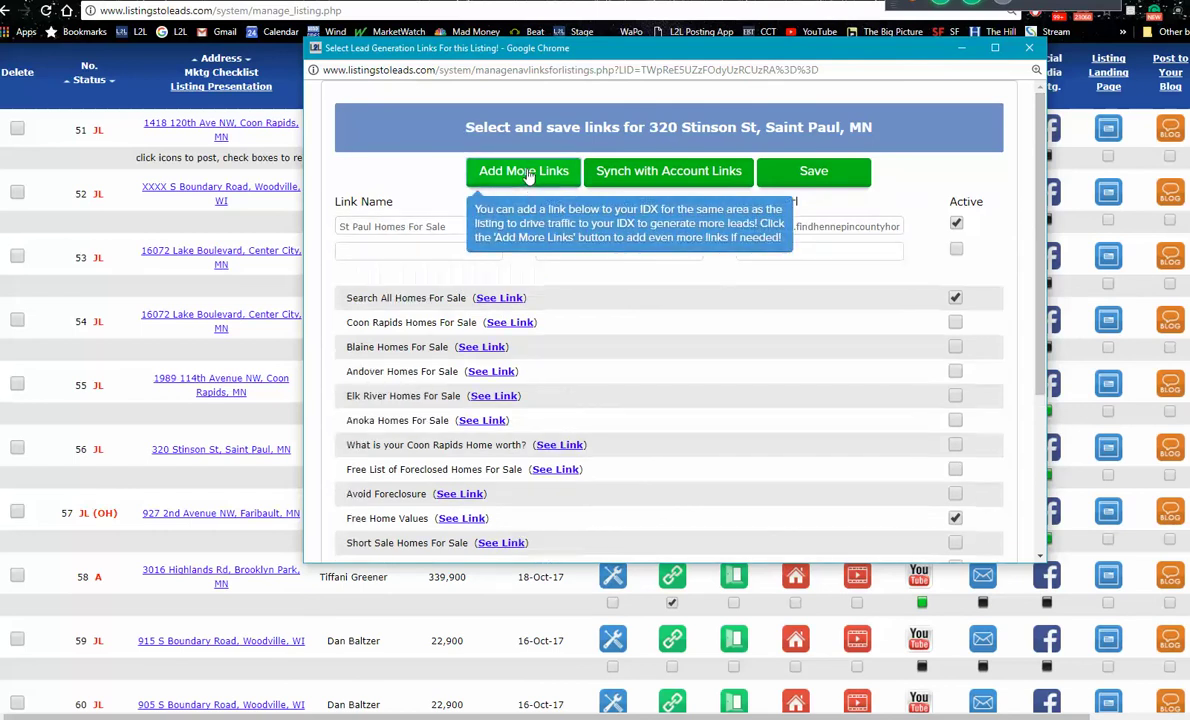
pyautogui.click(805, 251)
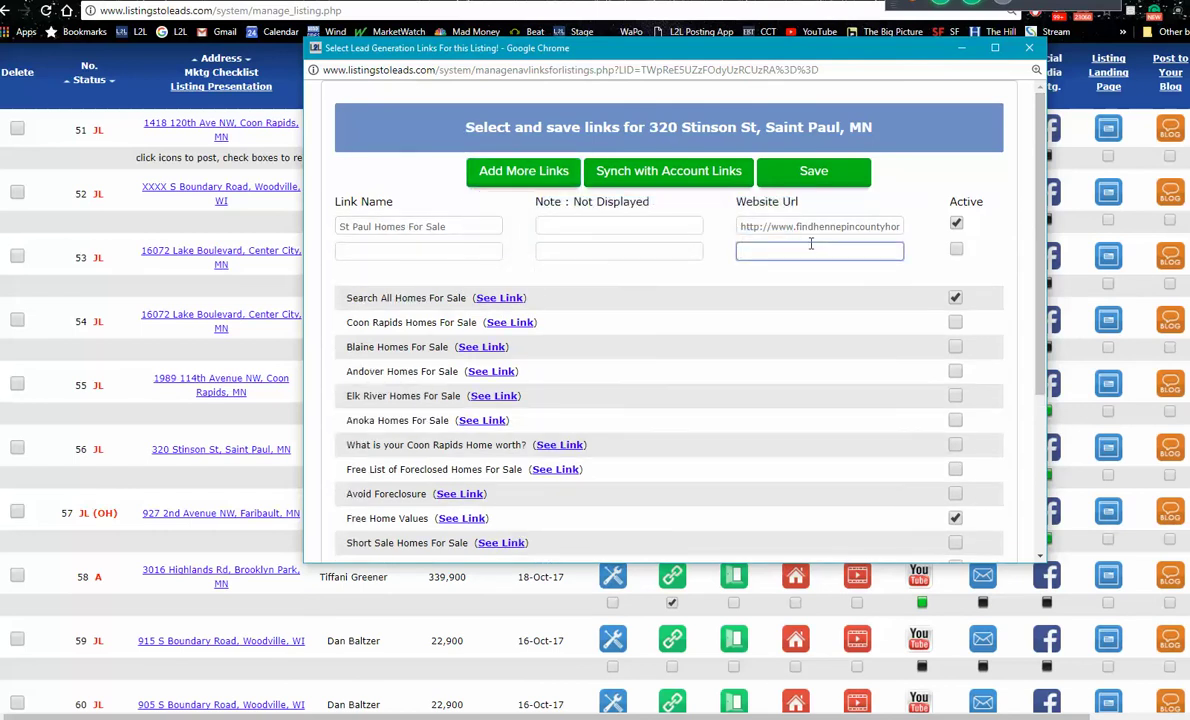
pyautogui.hotkey('ctrl', 'v')
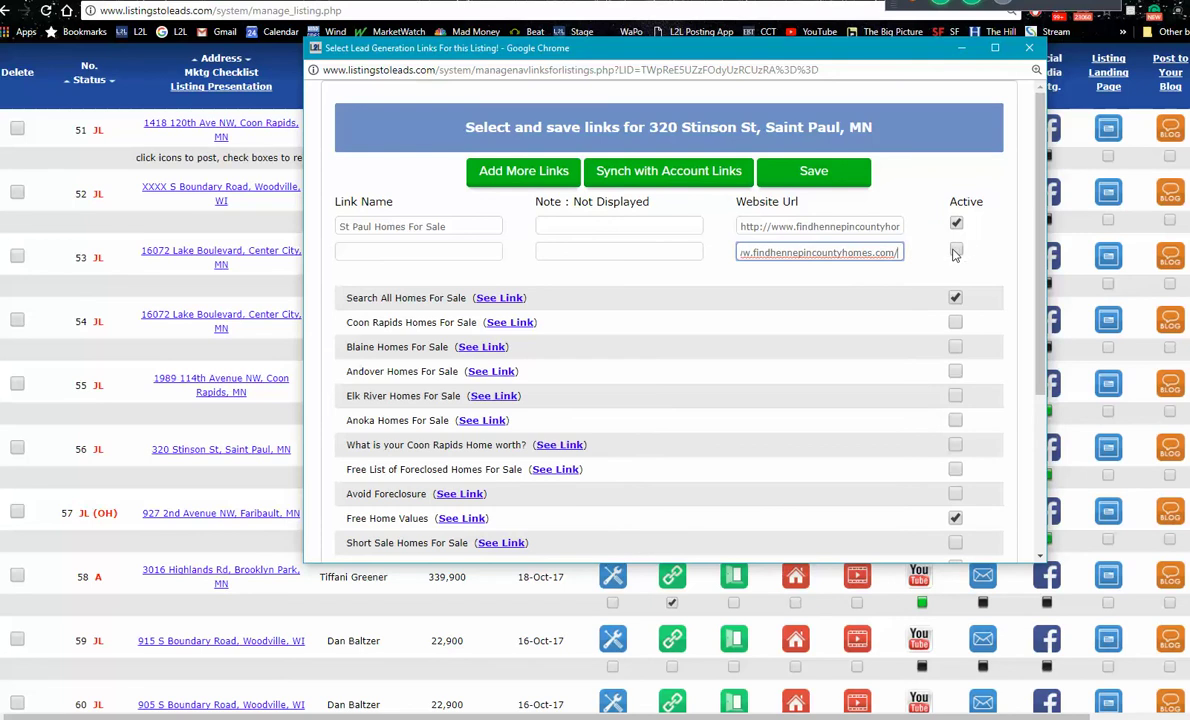
pyautogui.click(388, 252)
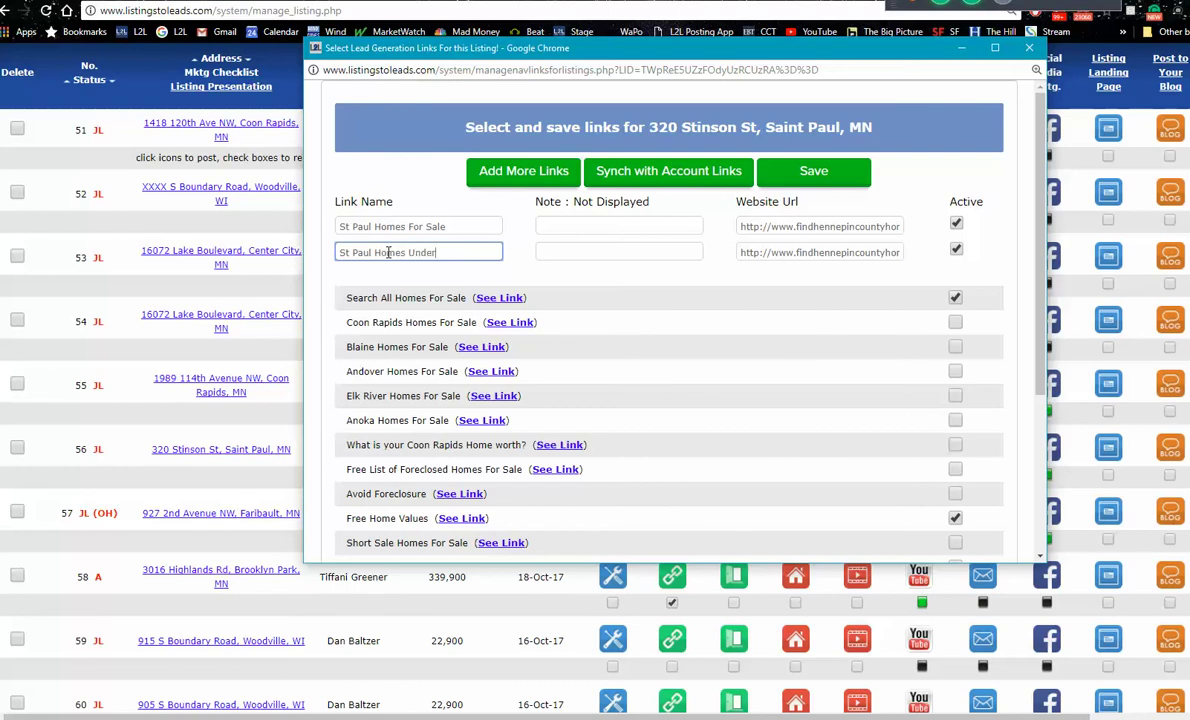
pyautogui.write('St Paul Homes Under')
pyautogui.click(831, 172)
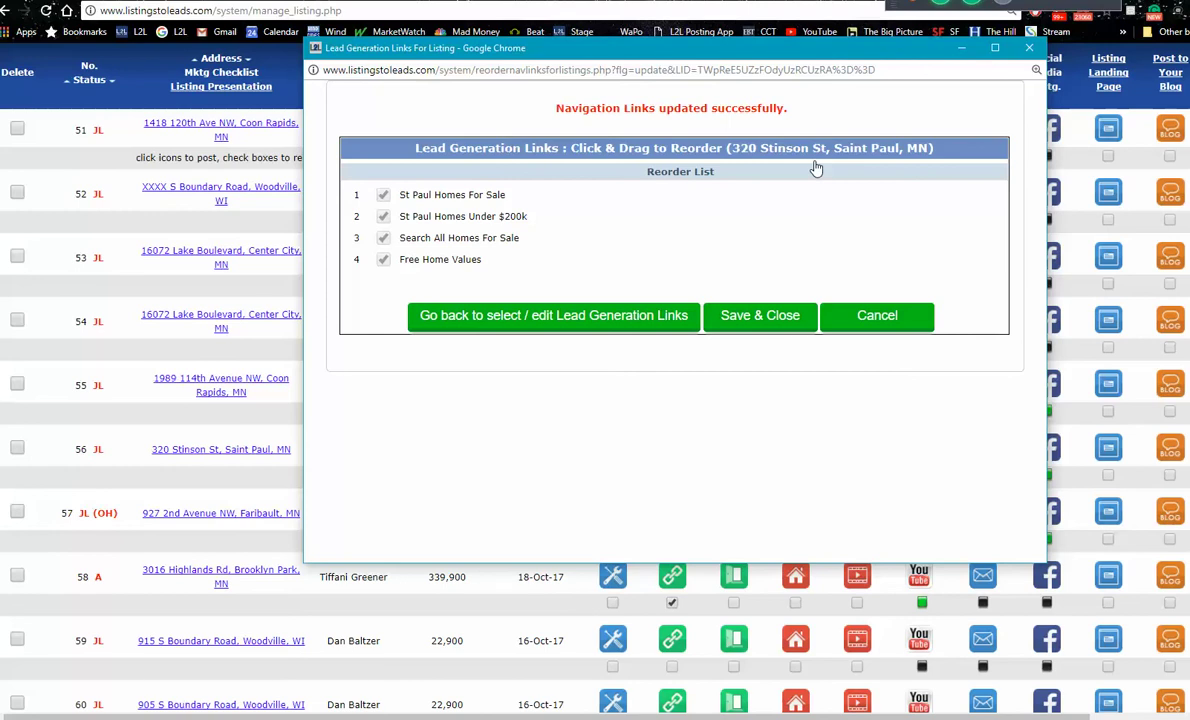
pyautogui.click(759, 316)
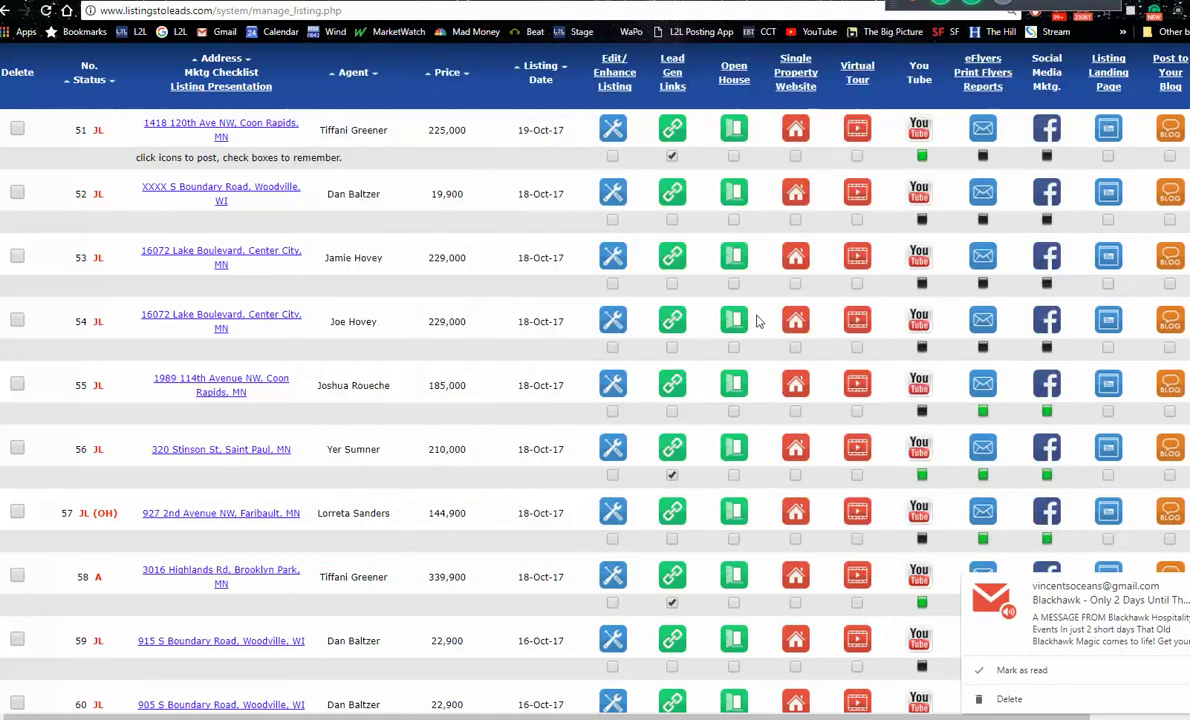
pyautogui.click(807, 451)
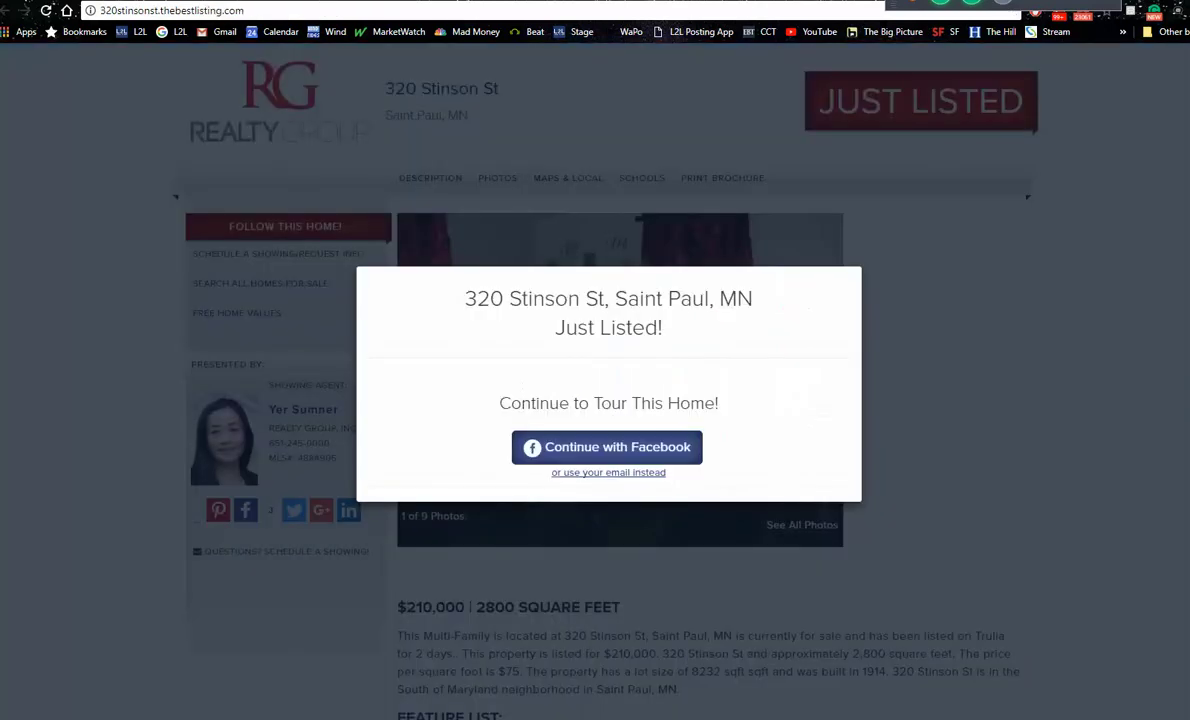
pyautogui.click(46, 12)
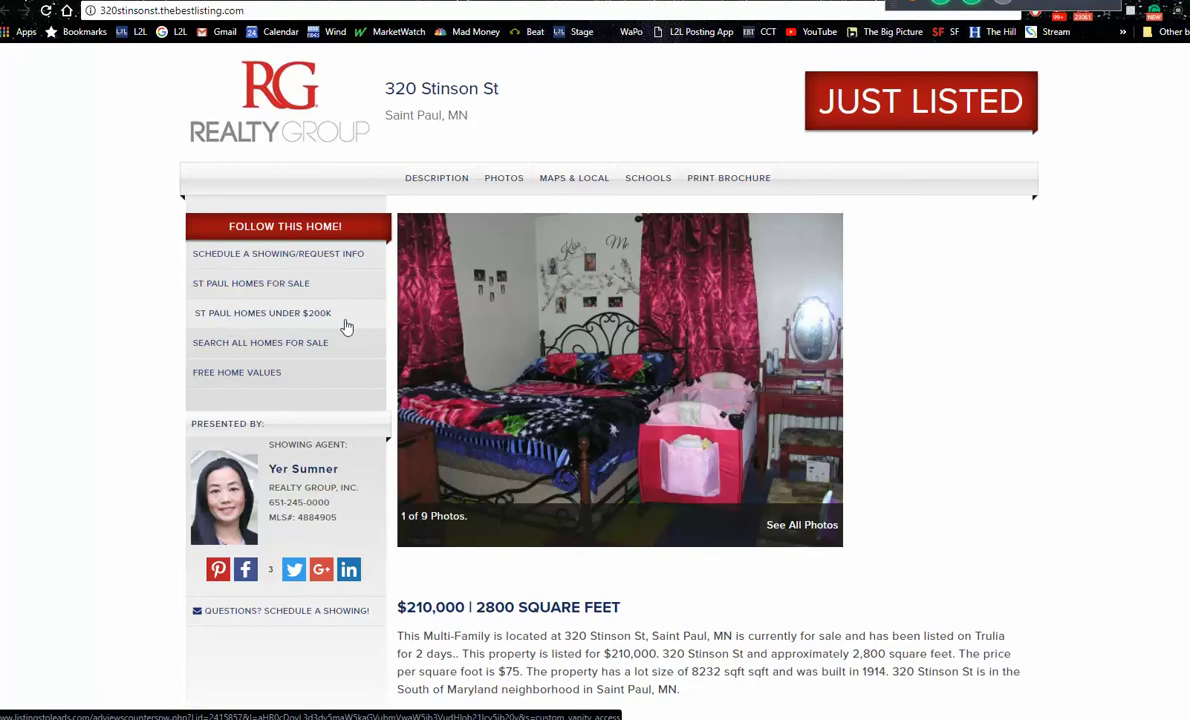
pyautogui.click(188, 354)
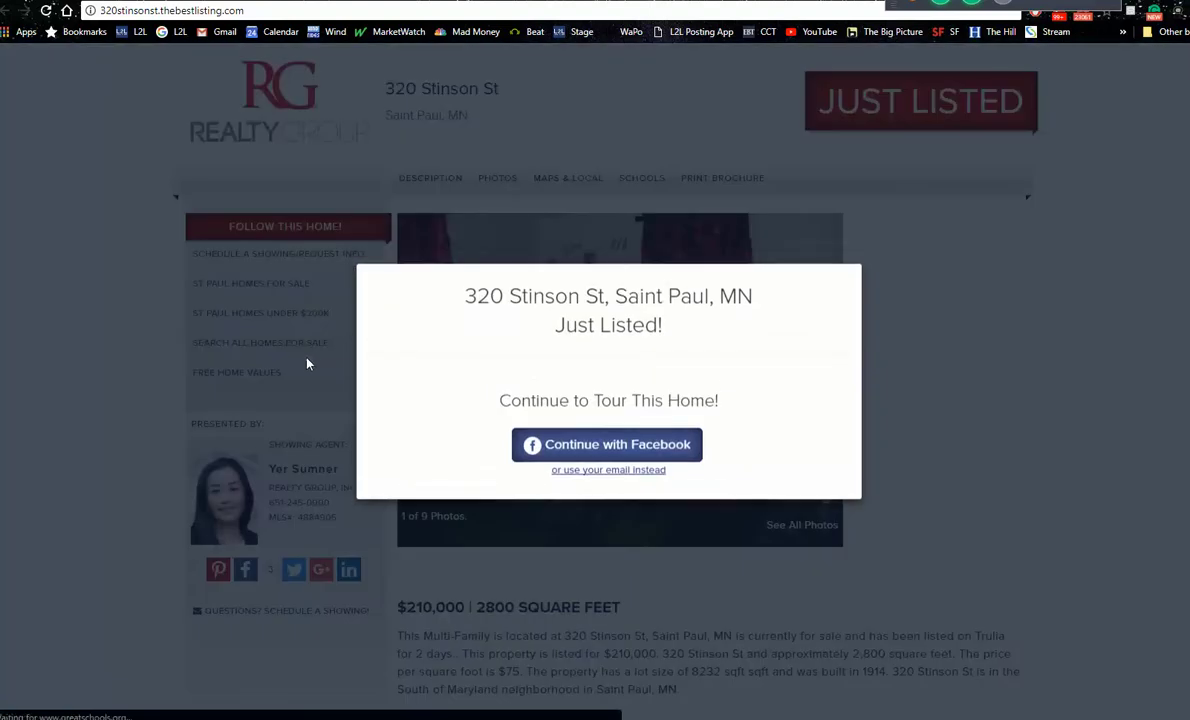
pyautogui.click(48, 14)
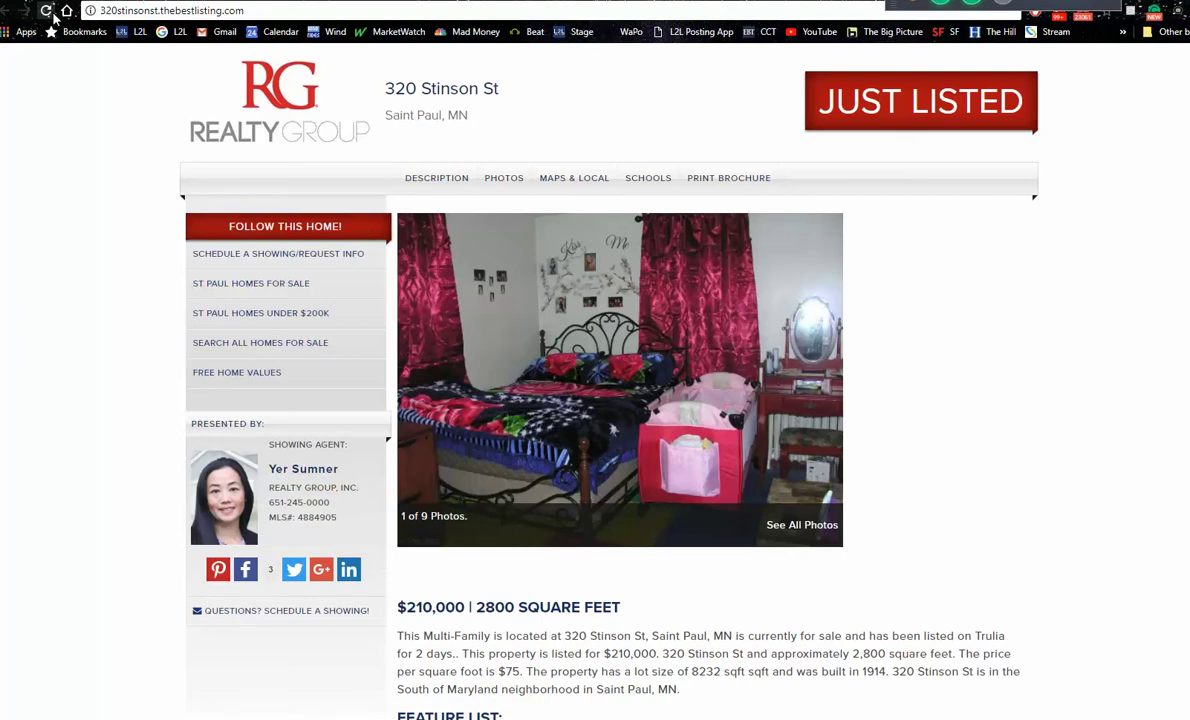
pyautogui.click(273, 318)
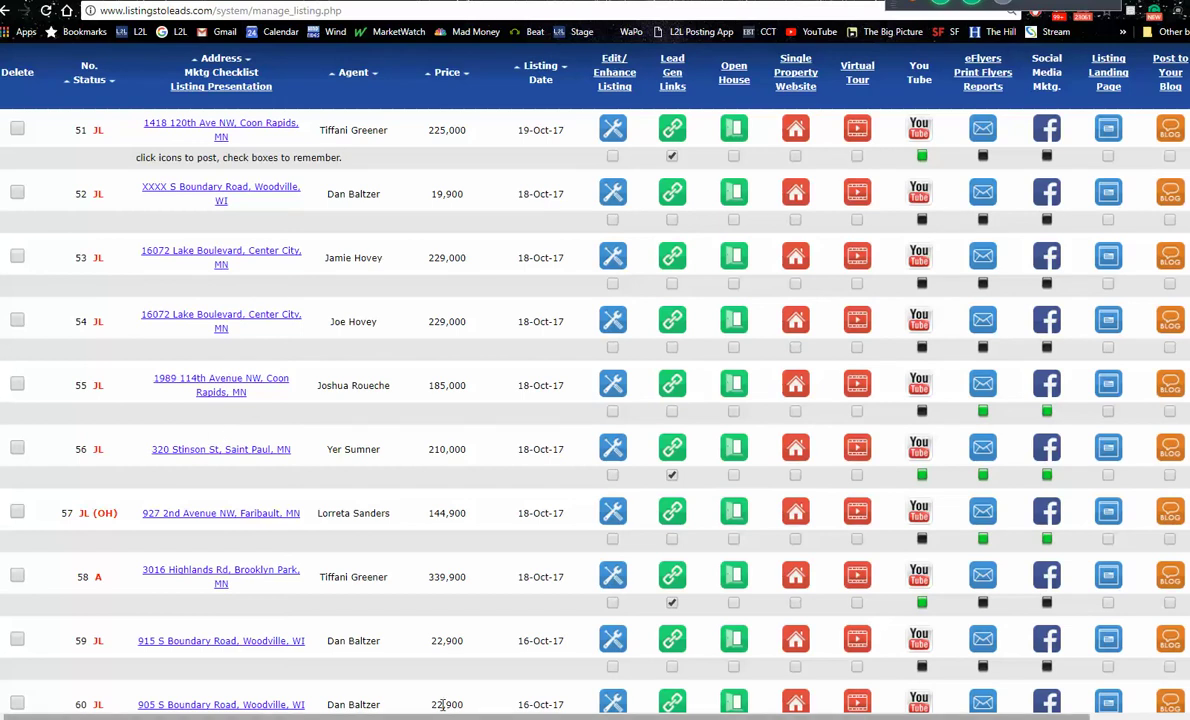
pyautogui.click(986, 455)
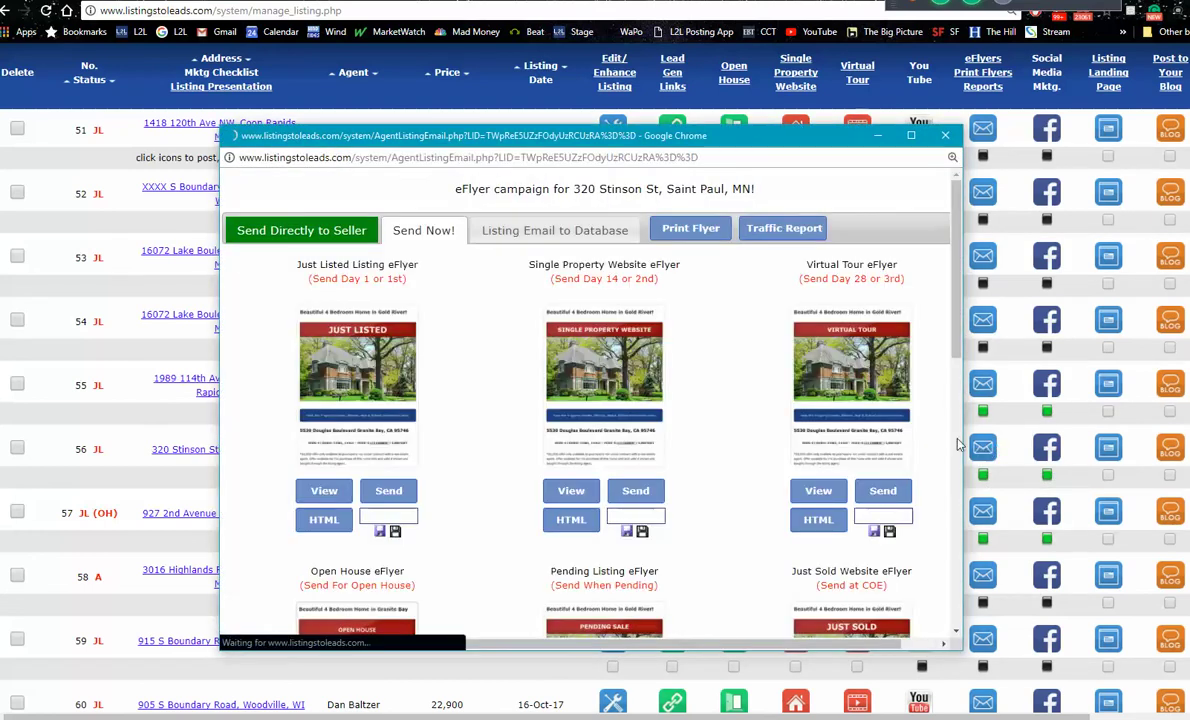
pyautogui.scroll(-3, 955, 348)
pyautogui.scroll(2, 952, 350)
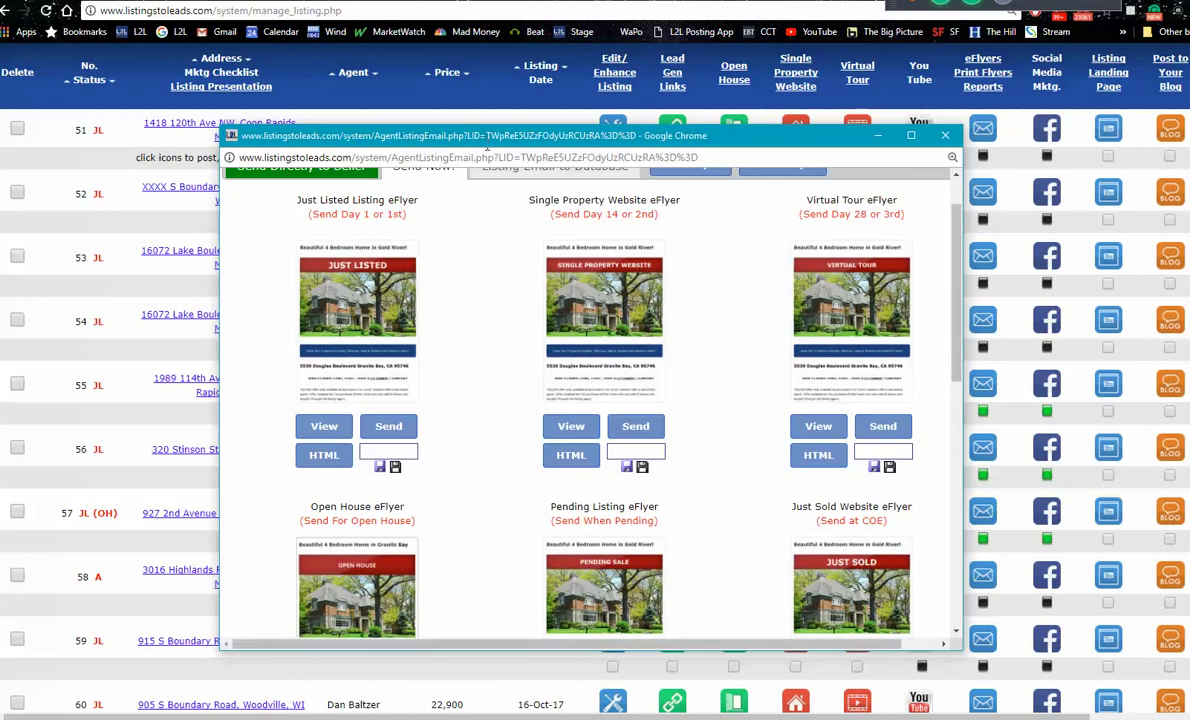
pyautogui.moveTo(481, 140); pyautogui.dragTo(657, 67)
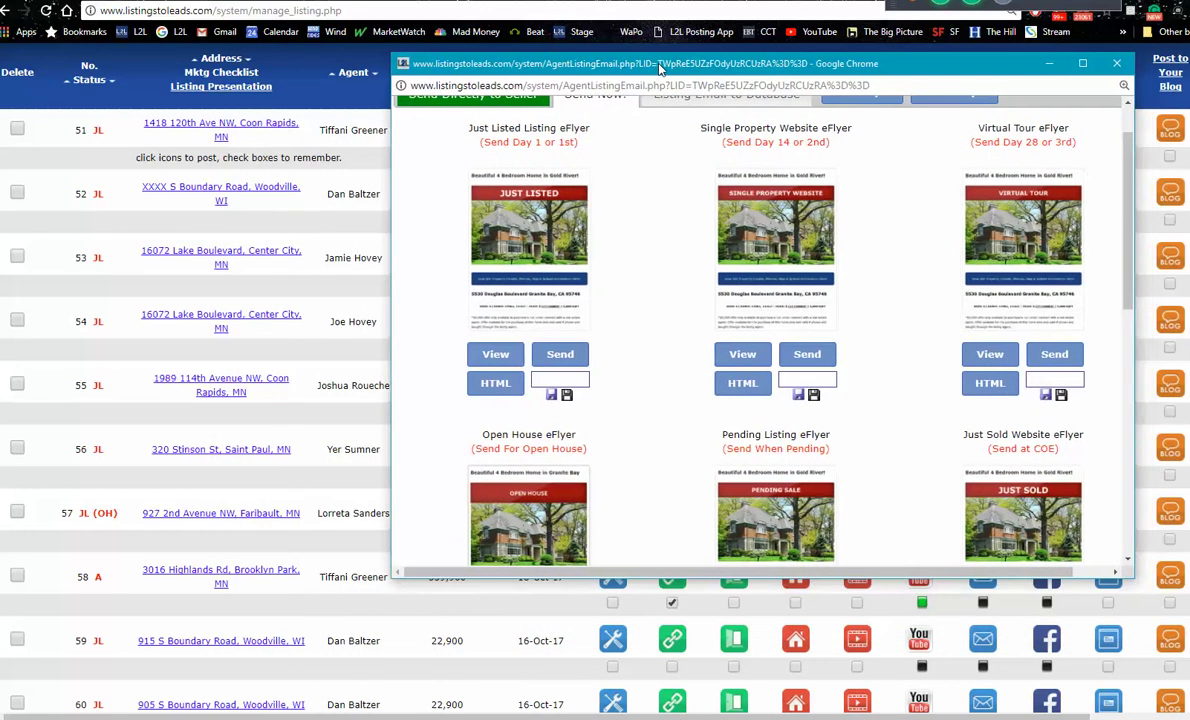
pyautogui.click(548, 362)
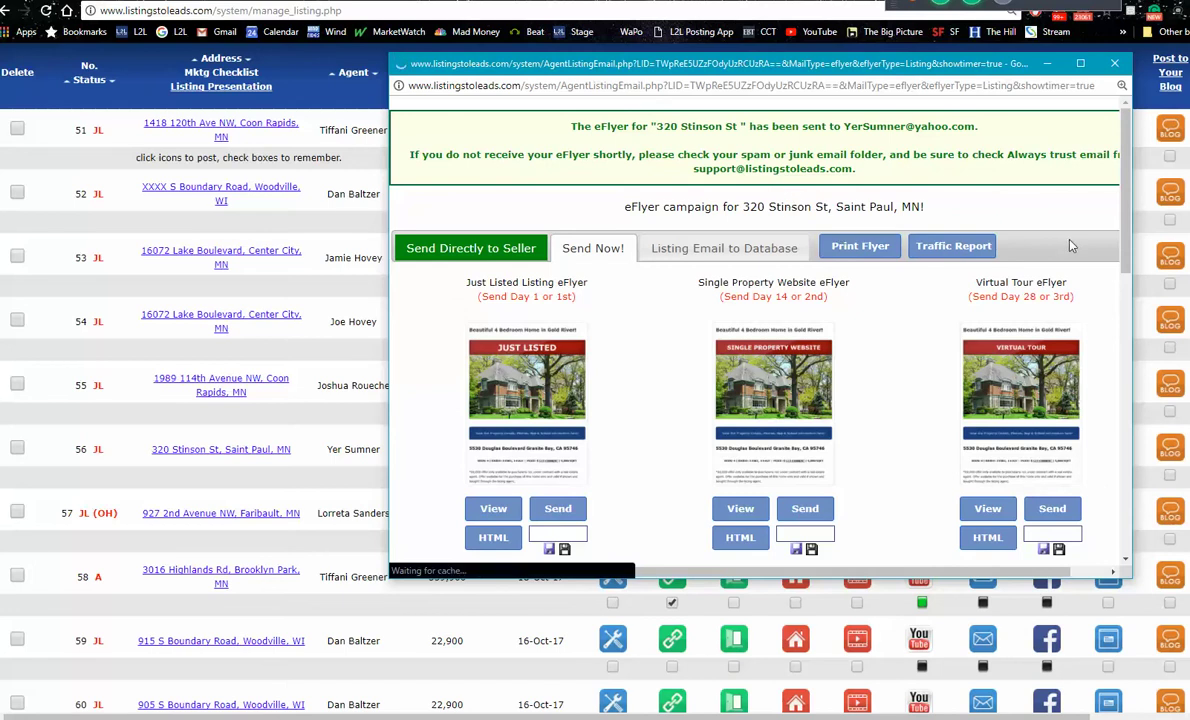
# Step: Preview the Just Listed eFlyer email and follow its ST PAUL HOMES UNDER $200K link
pyautogui.moveTo(1124, 208); pyautogui.dragTo(1130, 295)
pyautogui.scroll(5, 1043, 238)
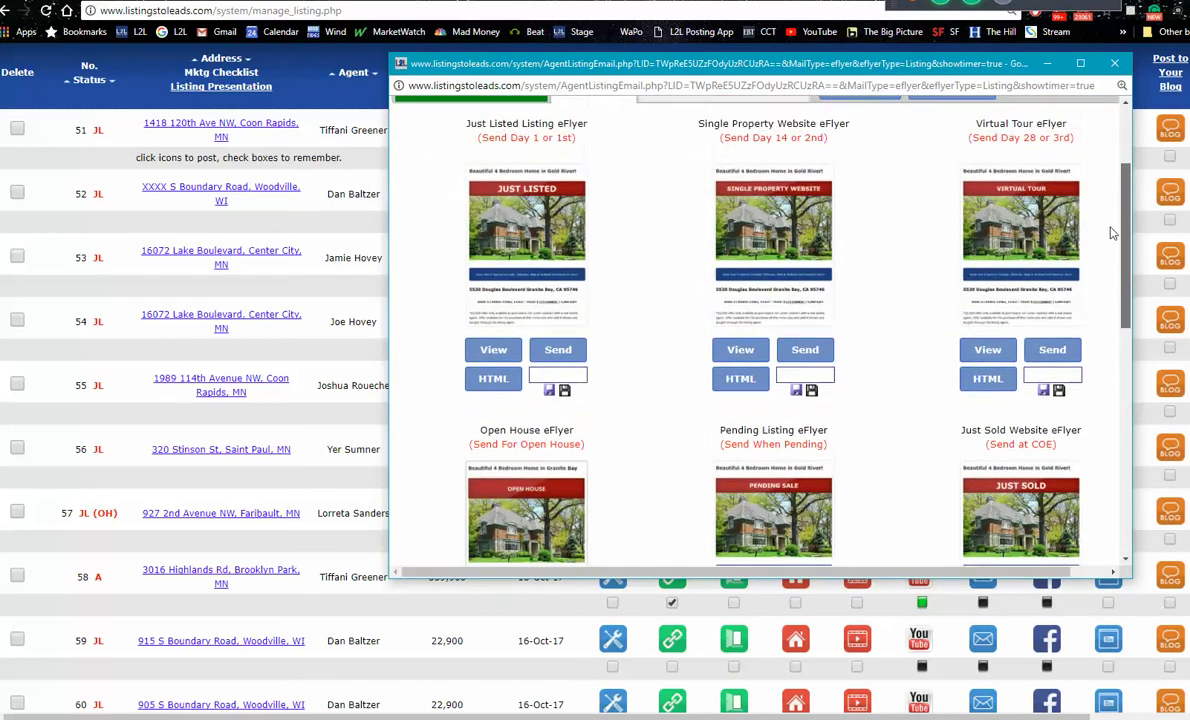
pyautogui.click(477, 375)
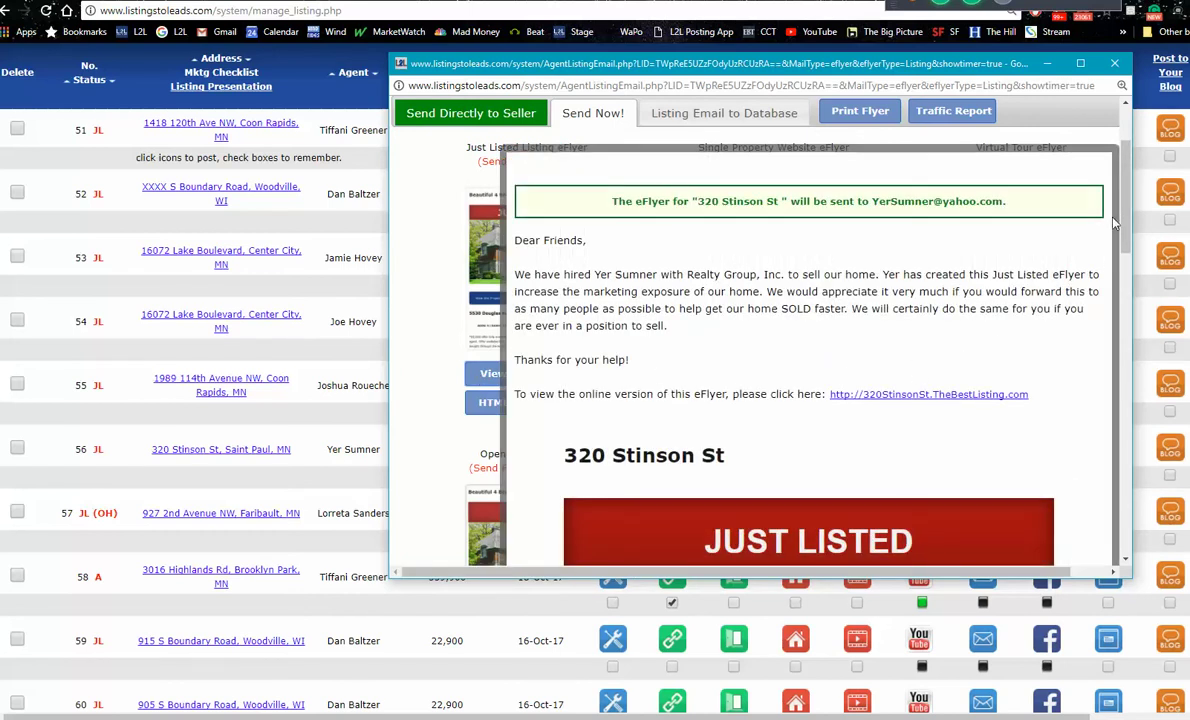
pyautogui.moveTo(1122, 207)
pyautogui.mouseDown()
pyautogui.moveTo(1125, 230)
pyautogui.moveTo(1128, 211)
pyautogui.mouseUp()
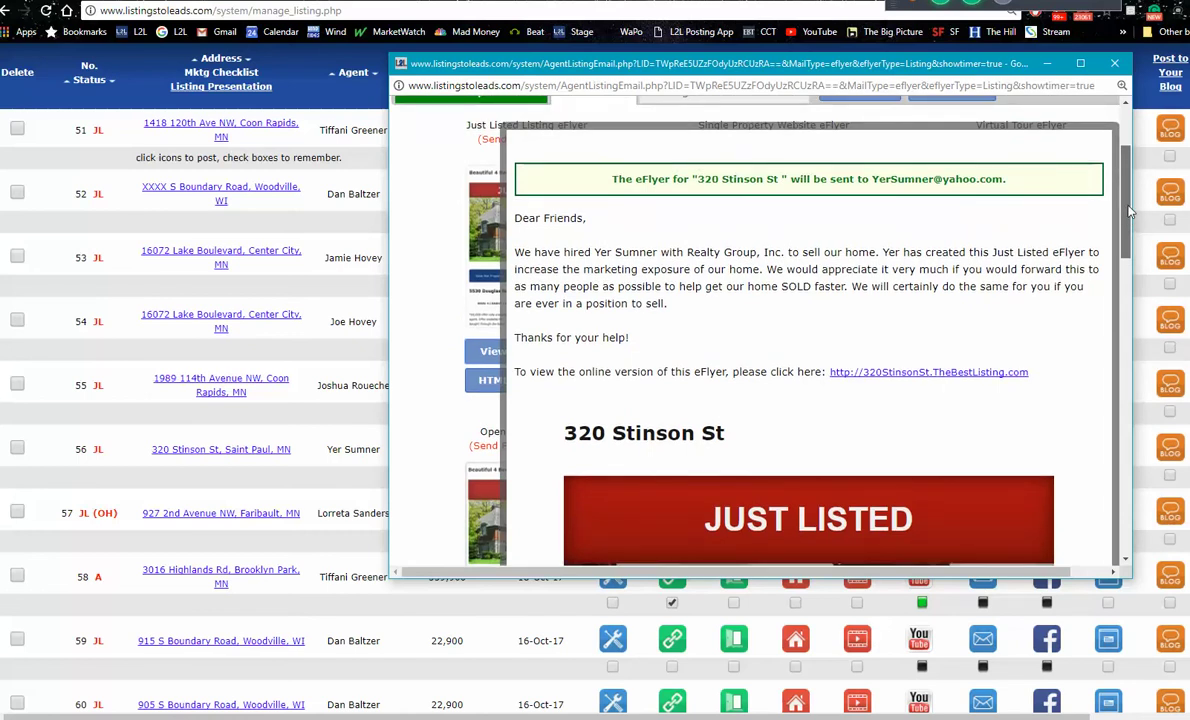
pyautogui.moveTo(1128, 211); pyautogui.dragTo(1131, 229)
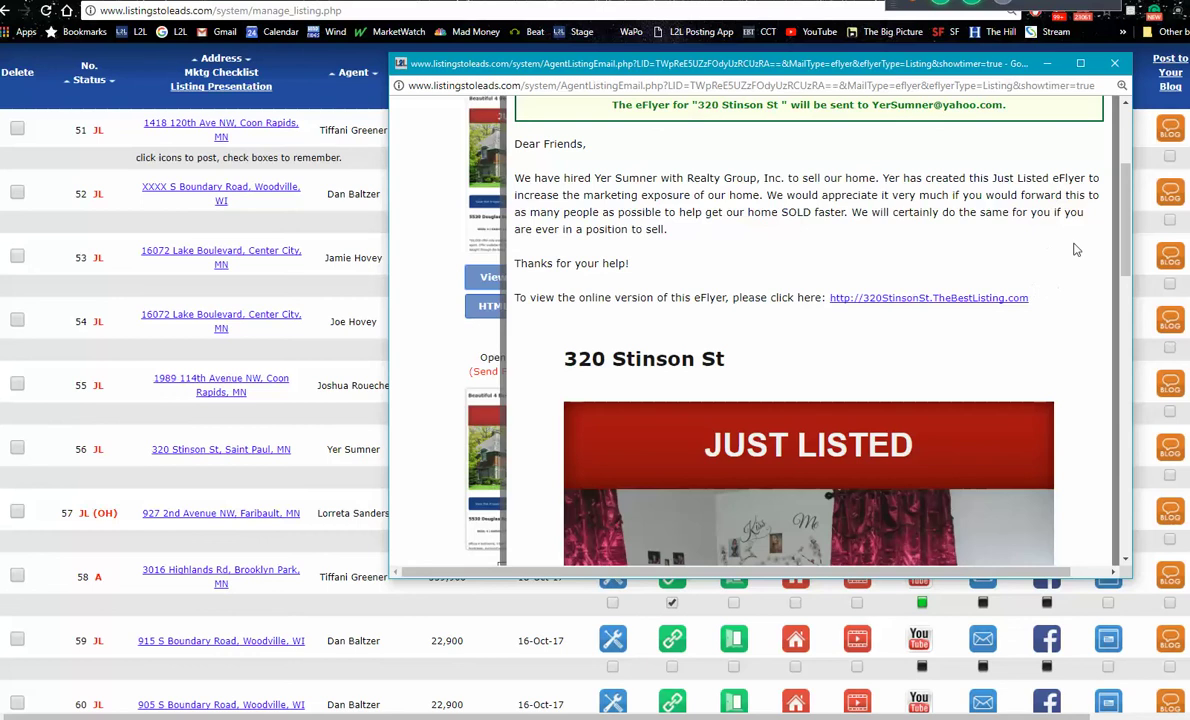
pyautogui.moveTo(1122, 197); pyautogui.dragTo(1150, 445)
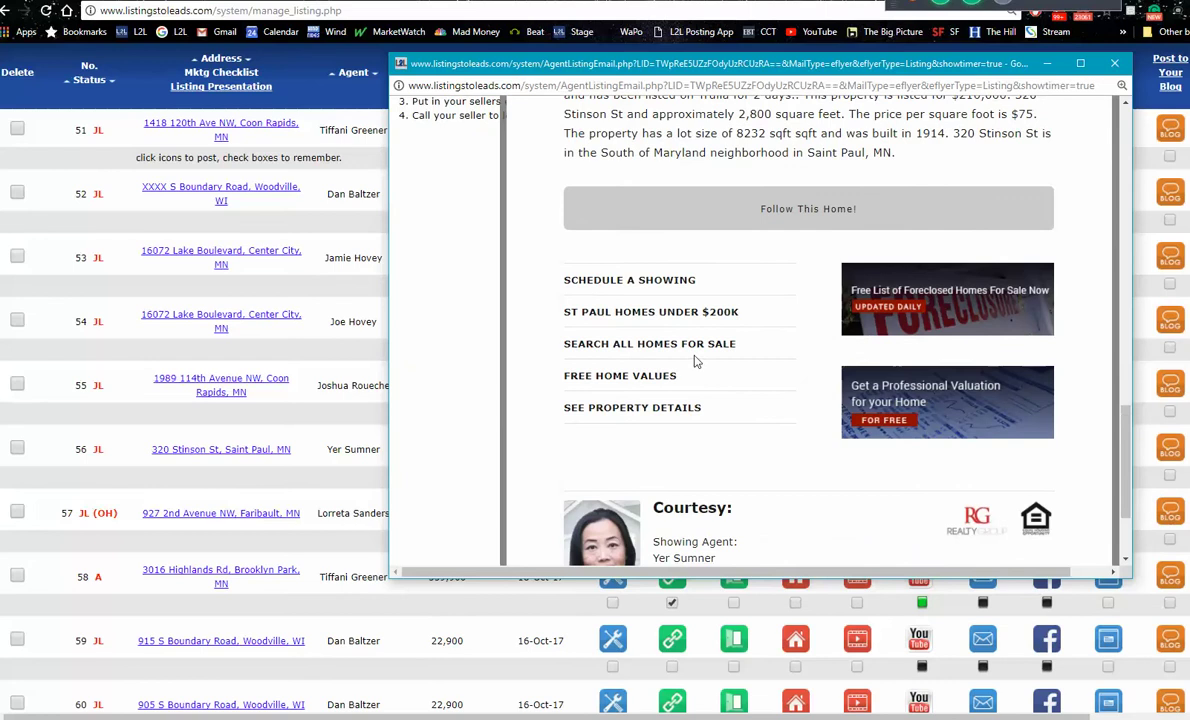
pyautogui.click(638, 316)
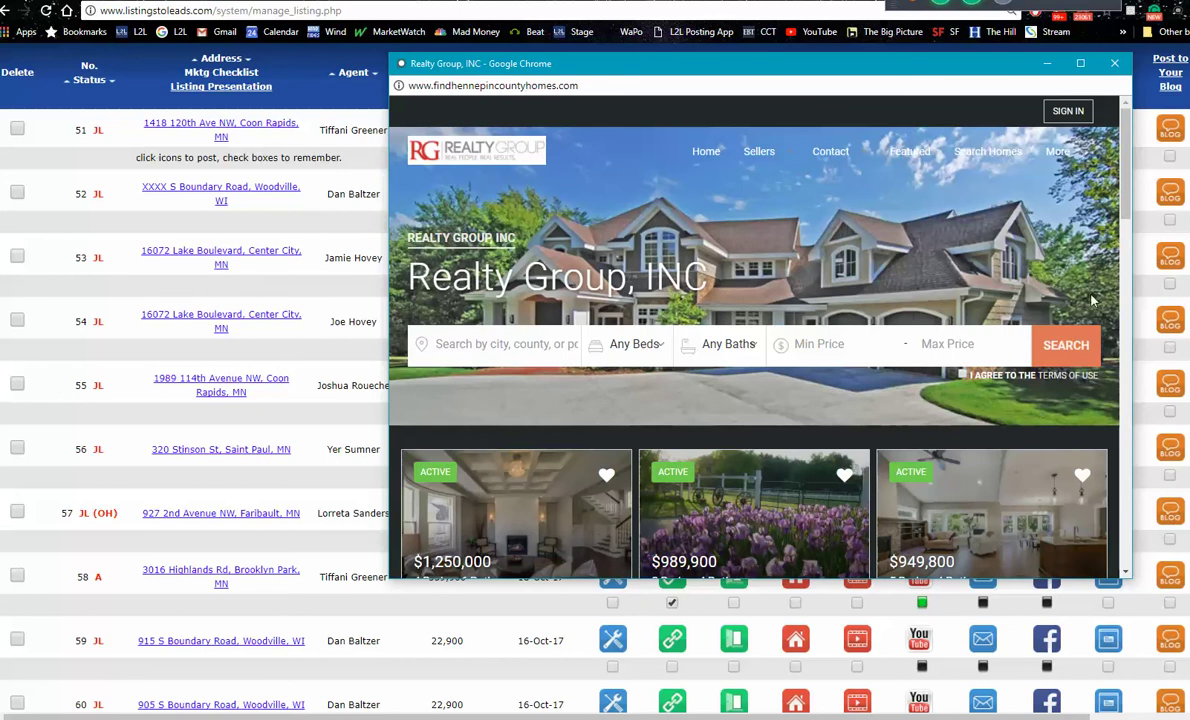
# Step: Close the Realty Group home-search window
pyautogui.click(1116, 64)
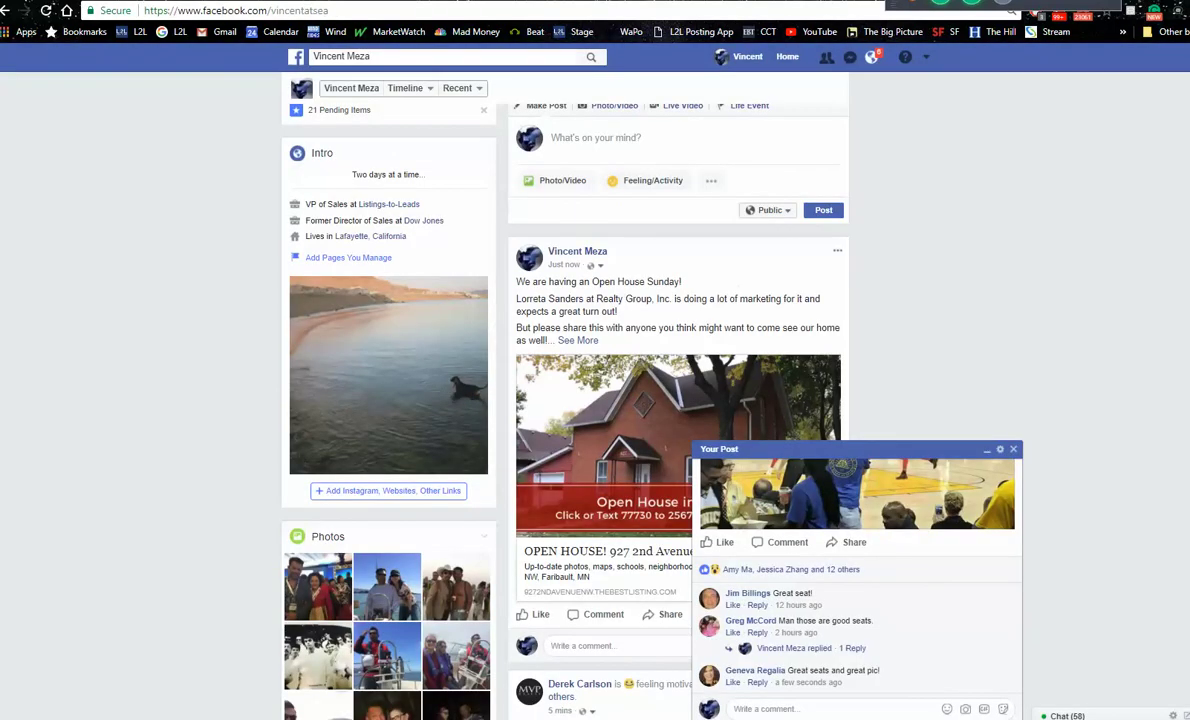
pyautogui.click(1013, 449)
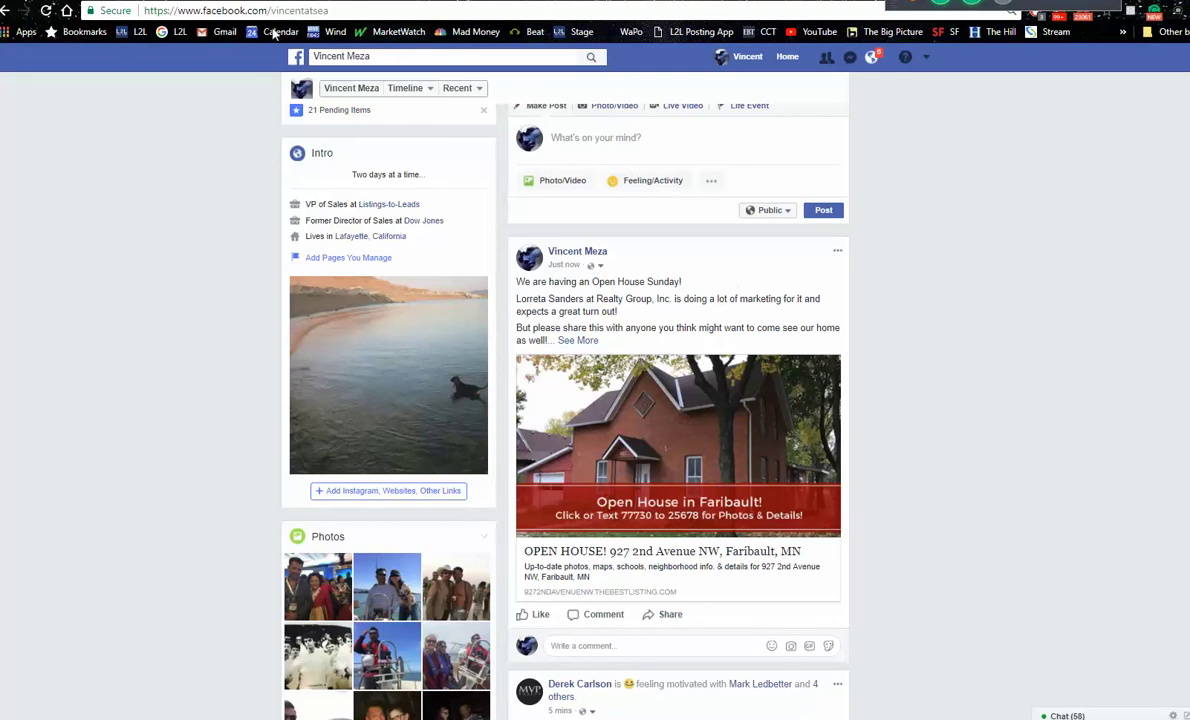
pyautogui.click(6, 10)
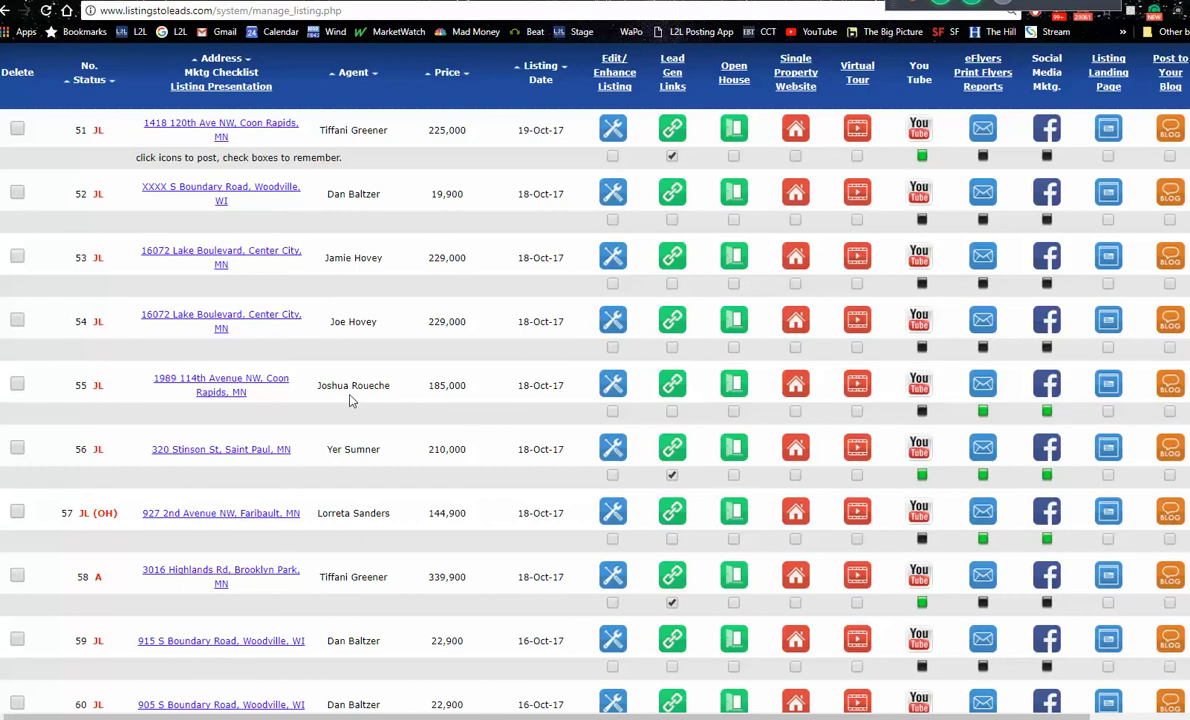
pyautogui.click(797, 386)
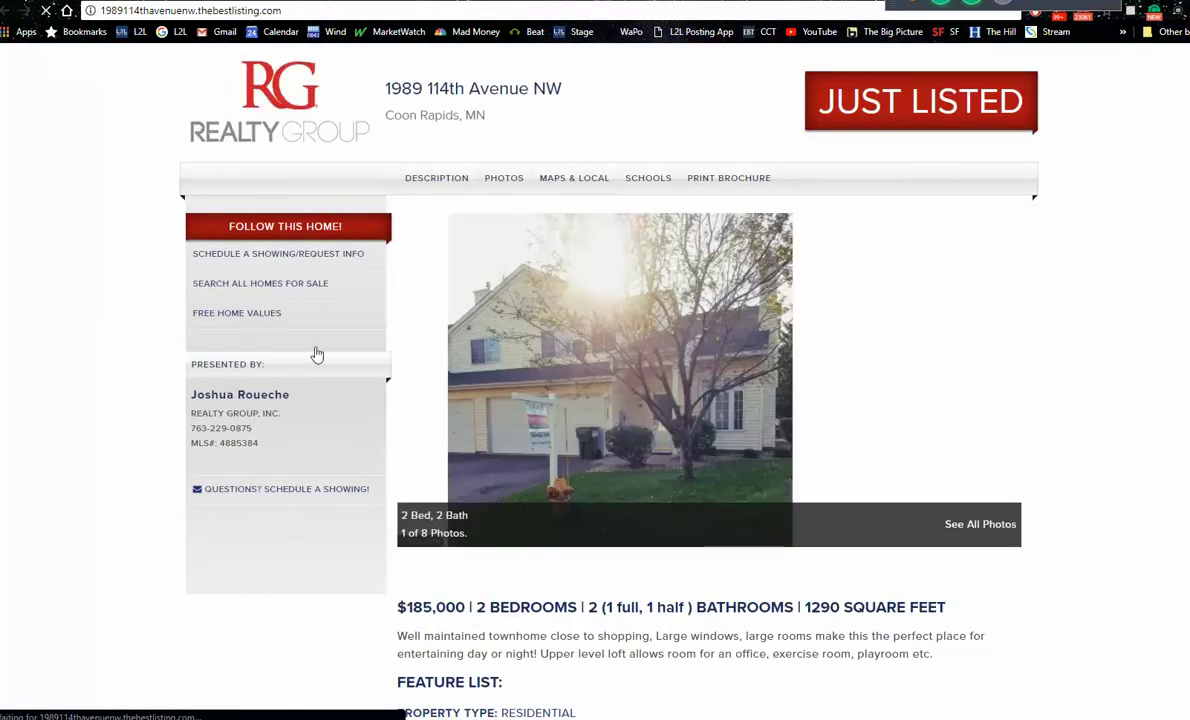
pyautogui.click(270, 283)
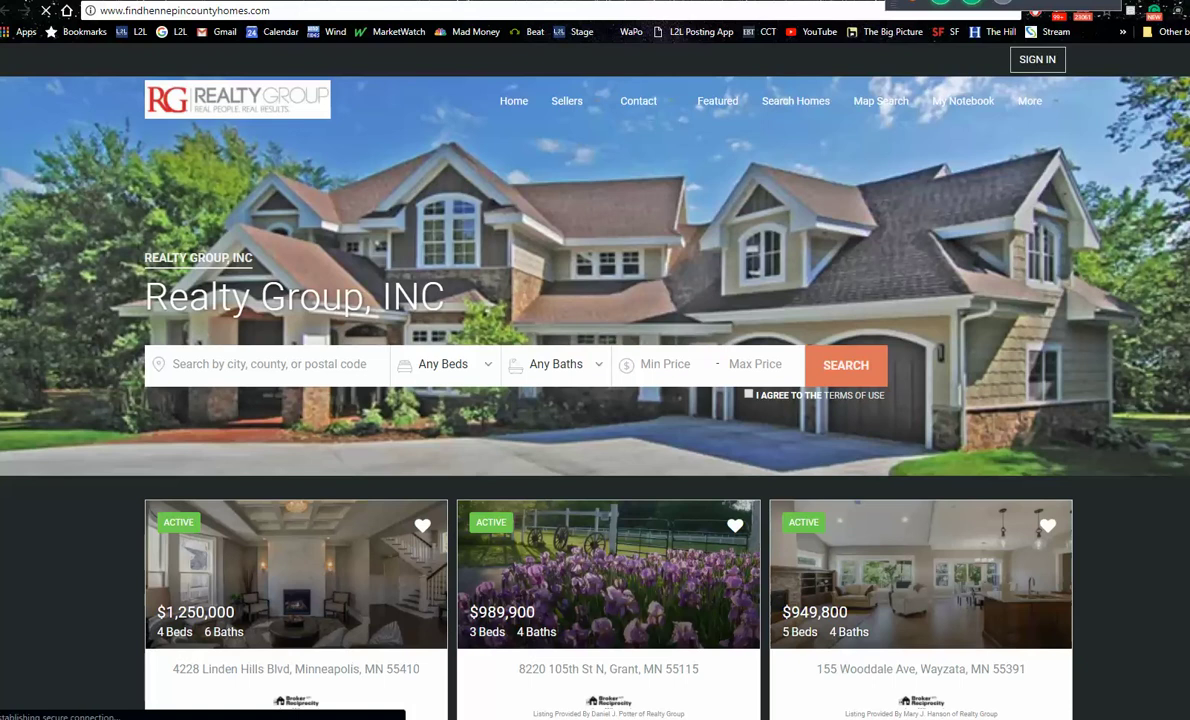
pyautogui.scroll(-2, 595, 360)
pyautogui.scroll(-4, 595, 380)
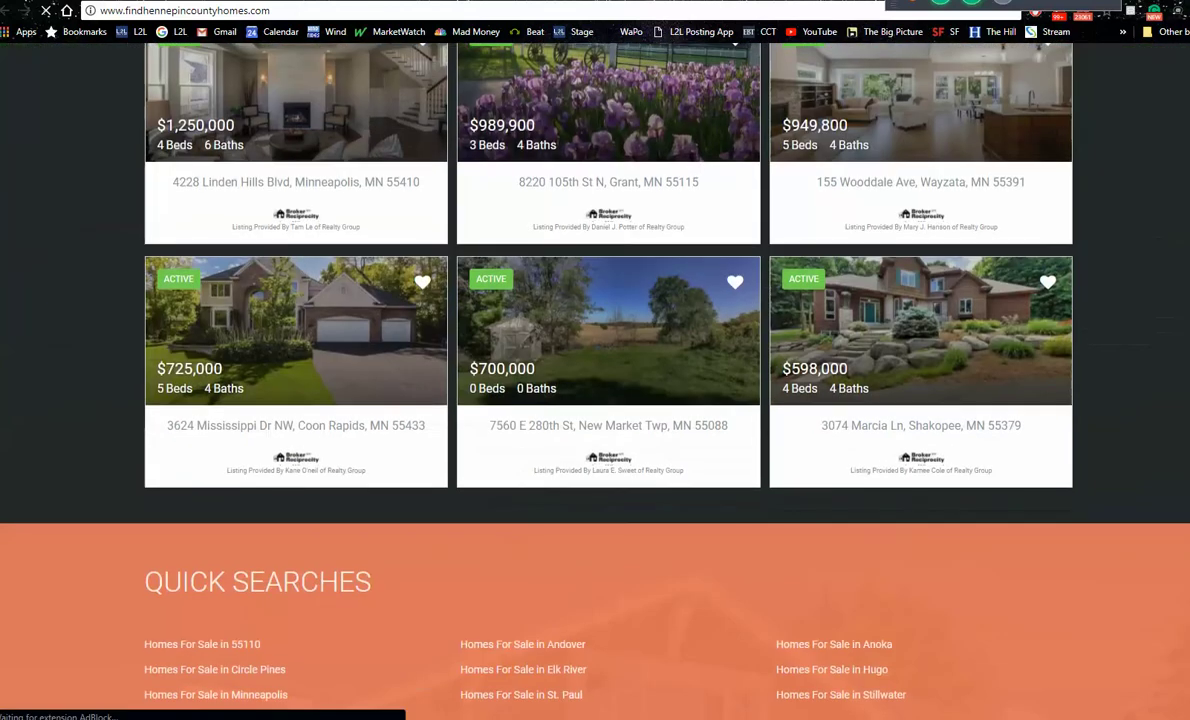
pyautogui.scroll(-4, 595, 360)
pyautogui.scroll(-2, 595, 360)
pyautogui.scroll(-1, 595, 300)
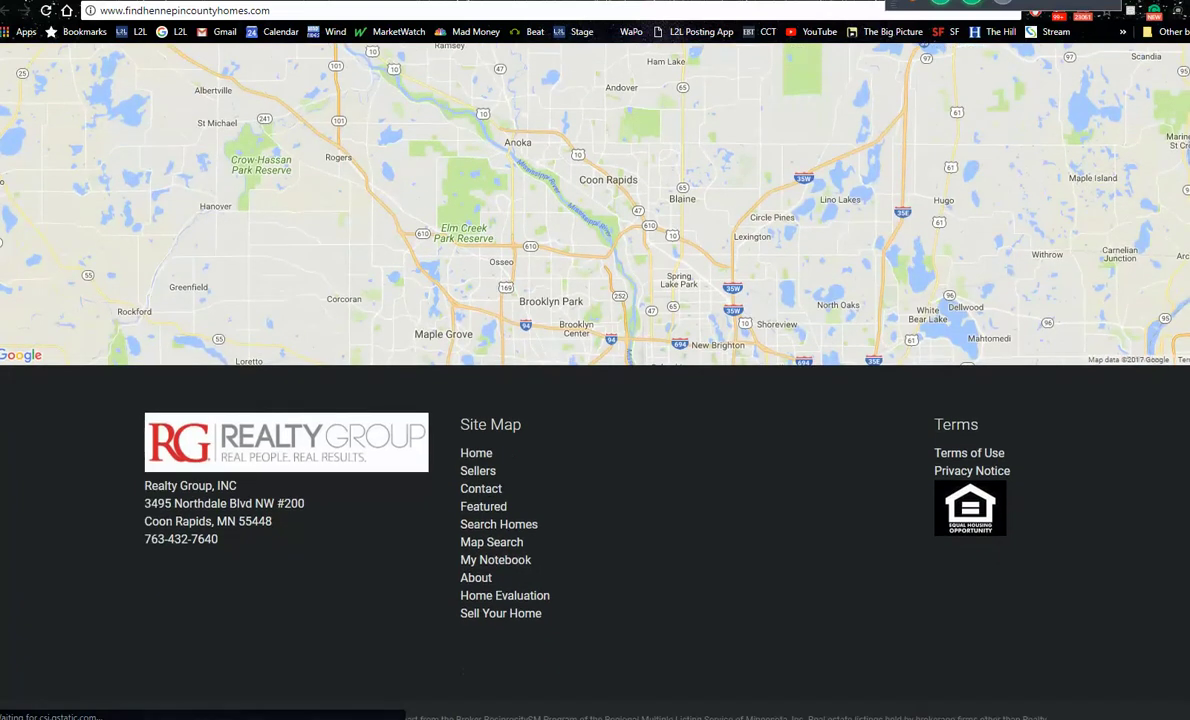
pyautogui.scroll(2, 595, 300)
pyautogui.scroll(10, 595, 380)
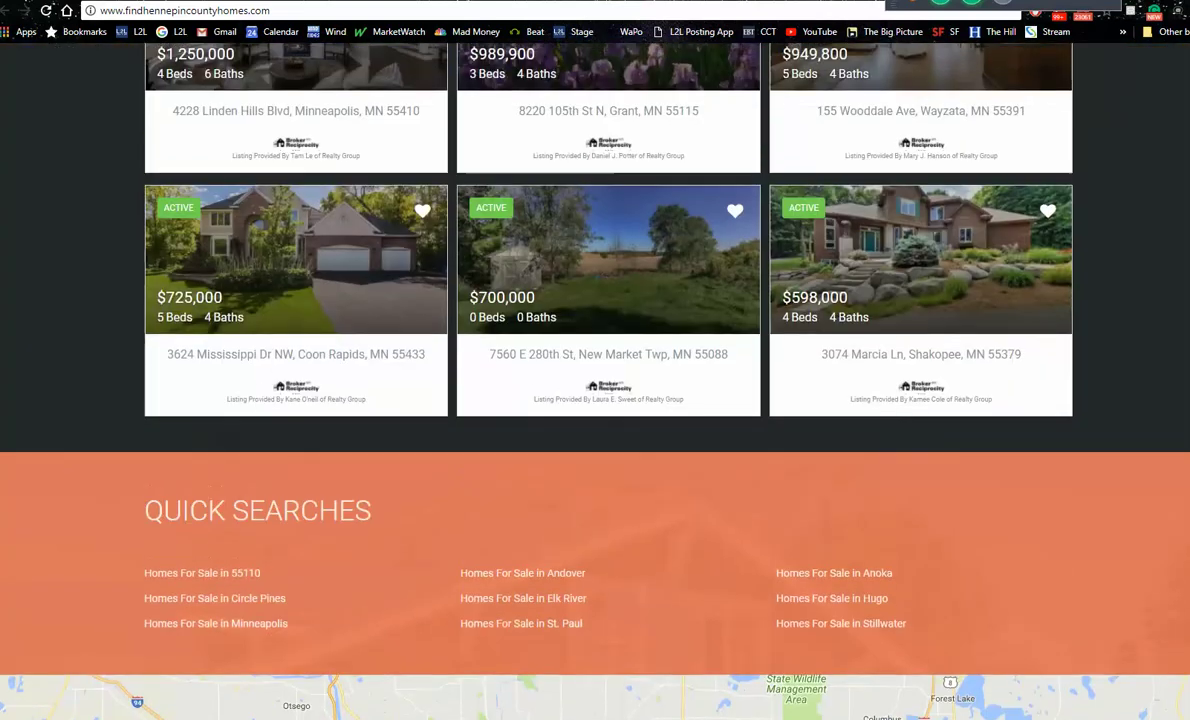
pyautogui.scroll(2, 412, 70)
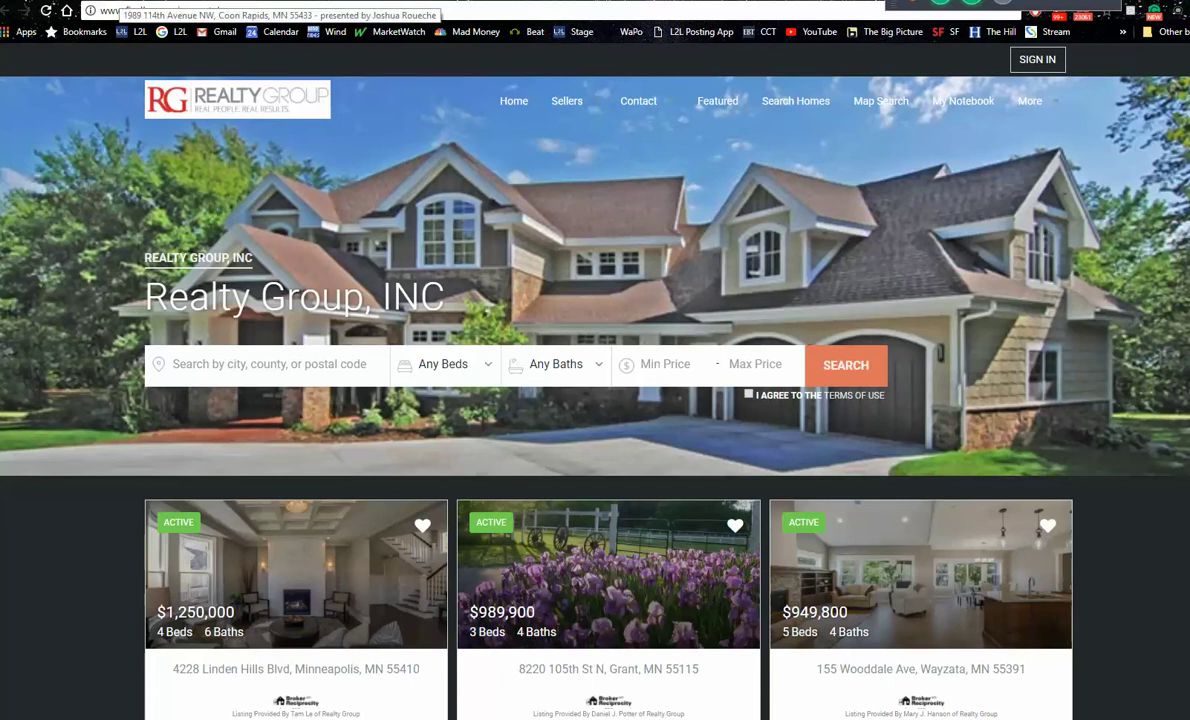
# Step: Cycle through the open tabs back to the listings table and open the XXXX S Boundary Road website
pyautogui.hotkey('ctrl', 'Tab')
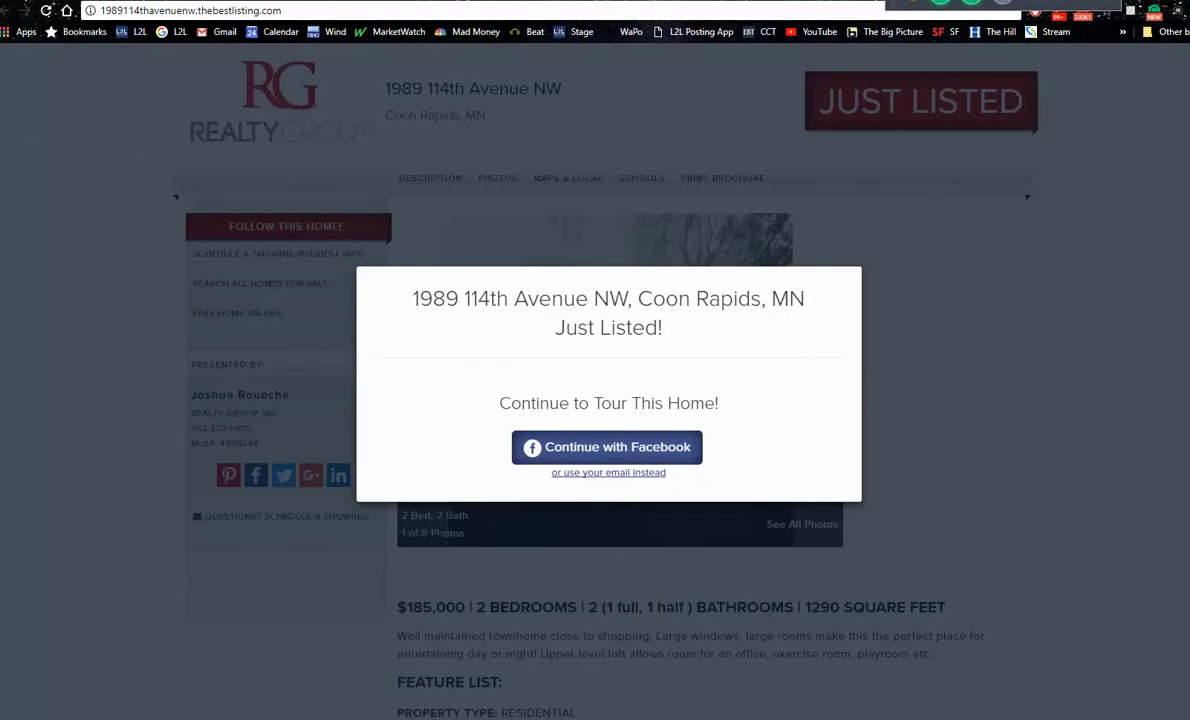
pyautogui.hotkey('ctrl', 'Tab')
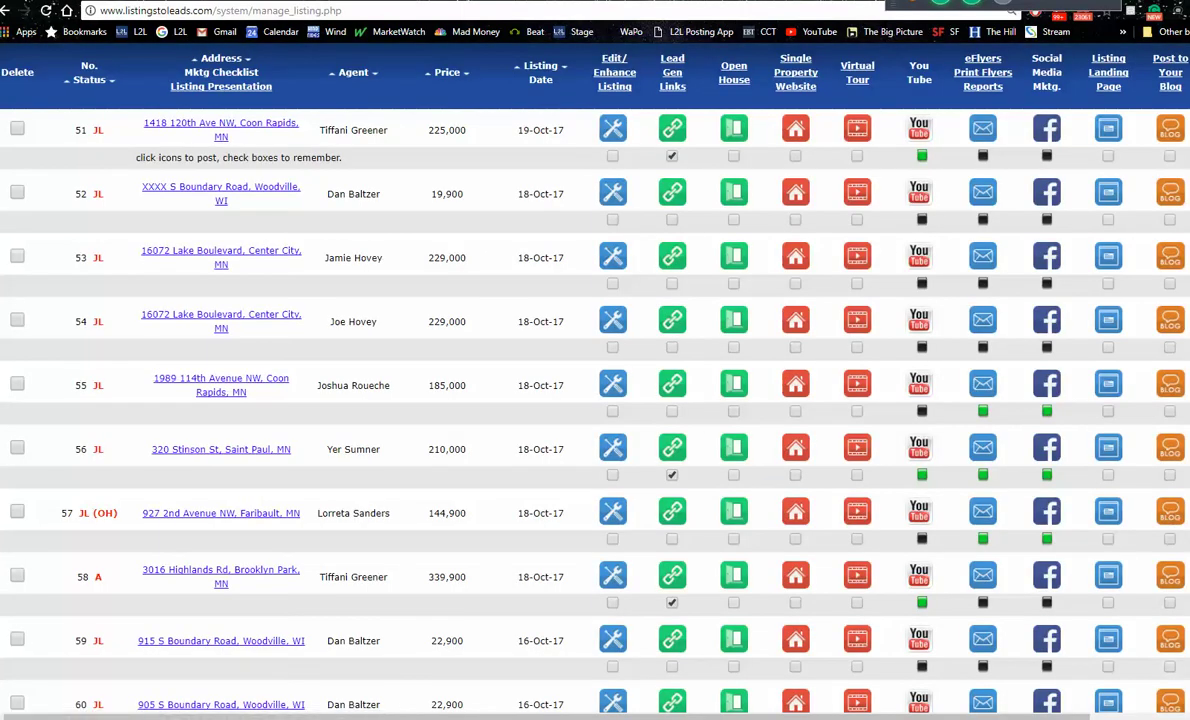
pyautogui.scroll(-3, 595, 380)
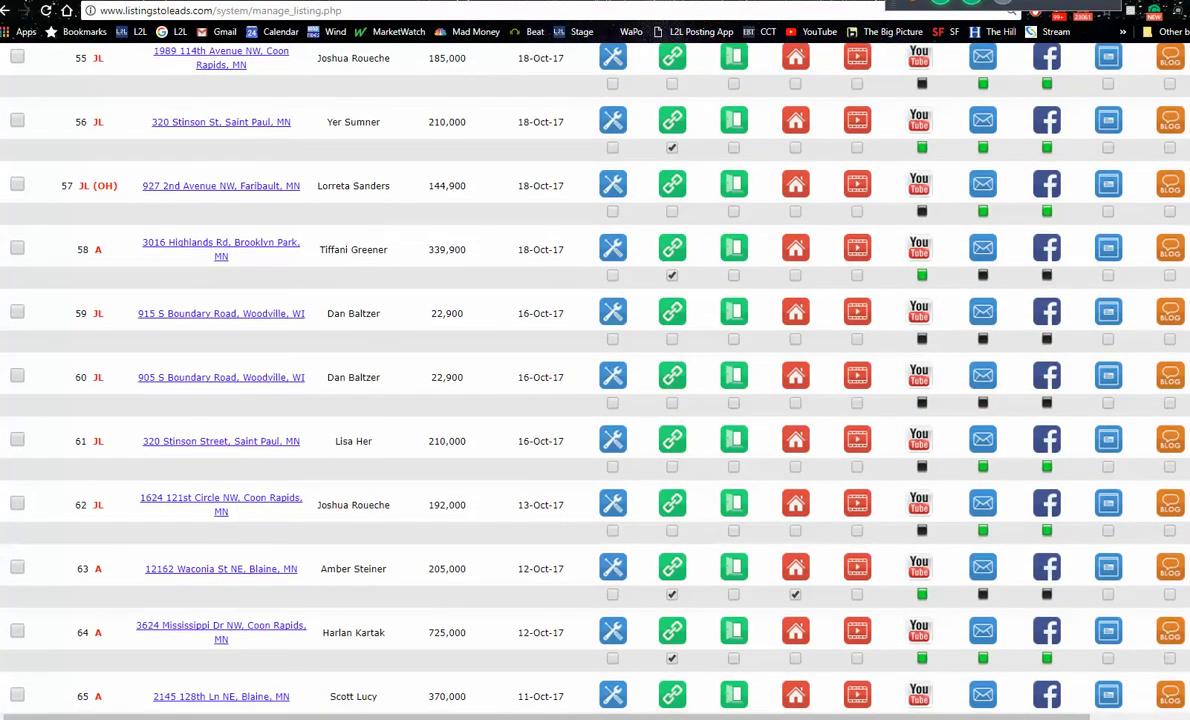
pyautogui.scroll(2, 553, 352)
pyautogui.scroll(2, 553, 380)
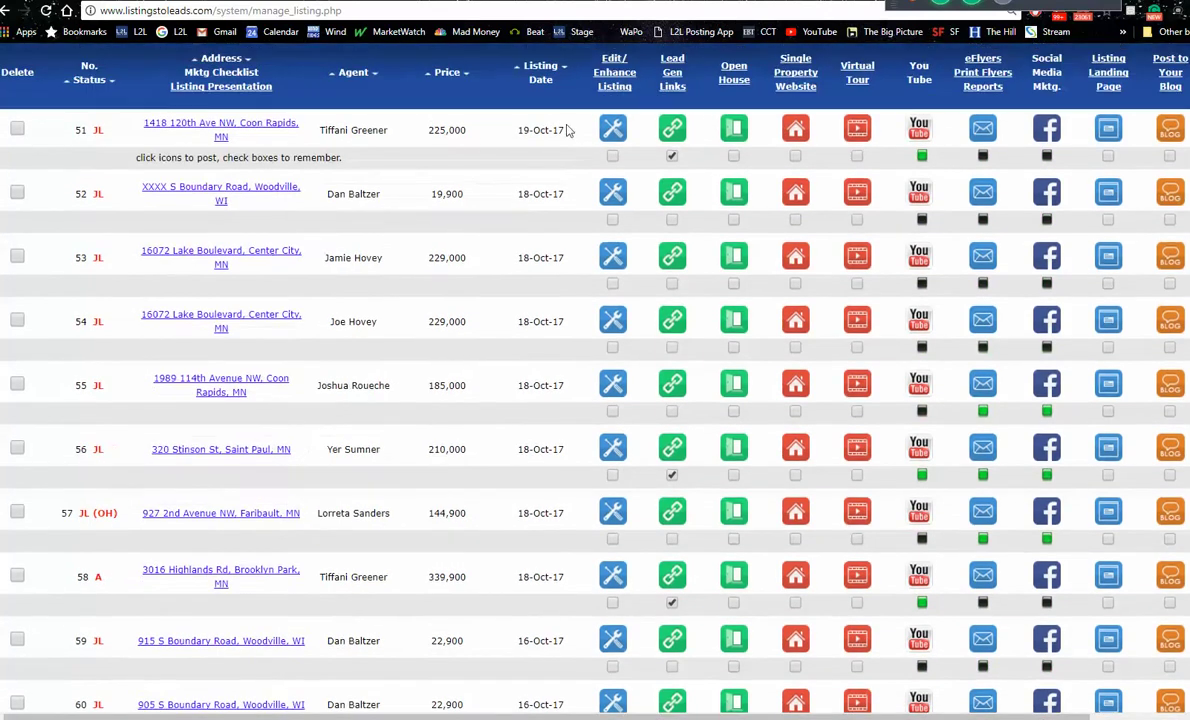
pyautogui.hotkey('ctrl', 'Tab')
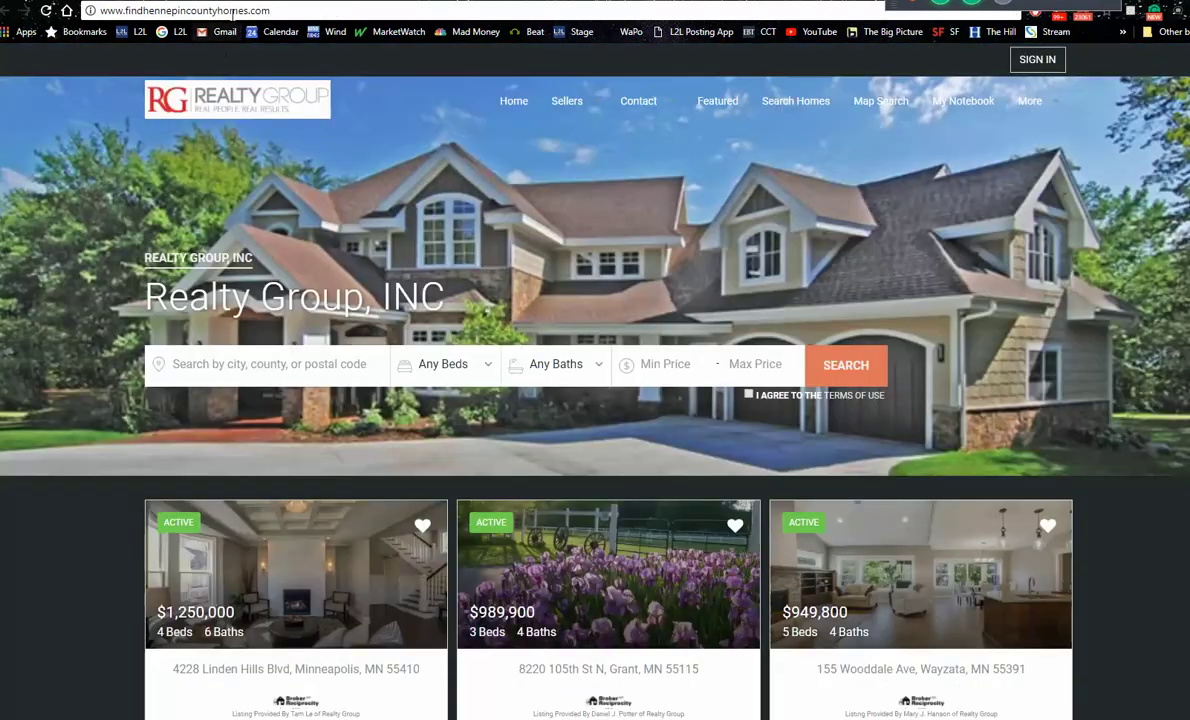
pyautogui.rightClick(218, 12)
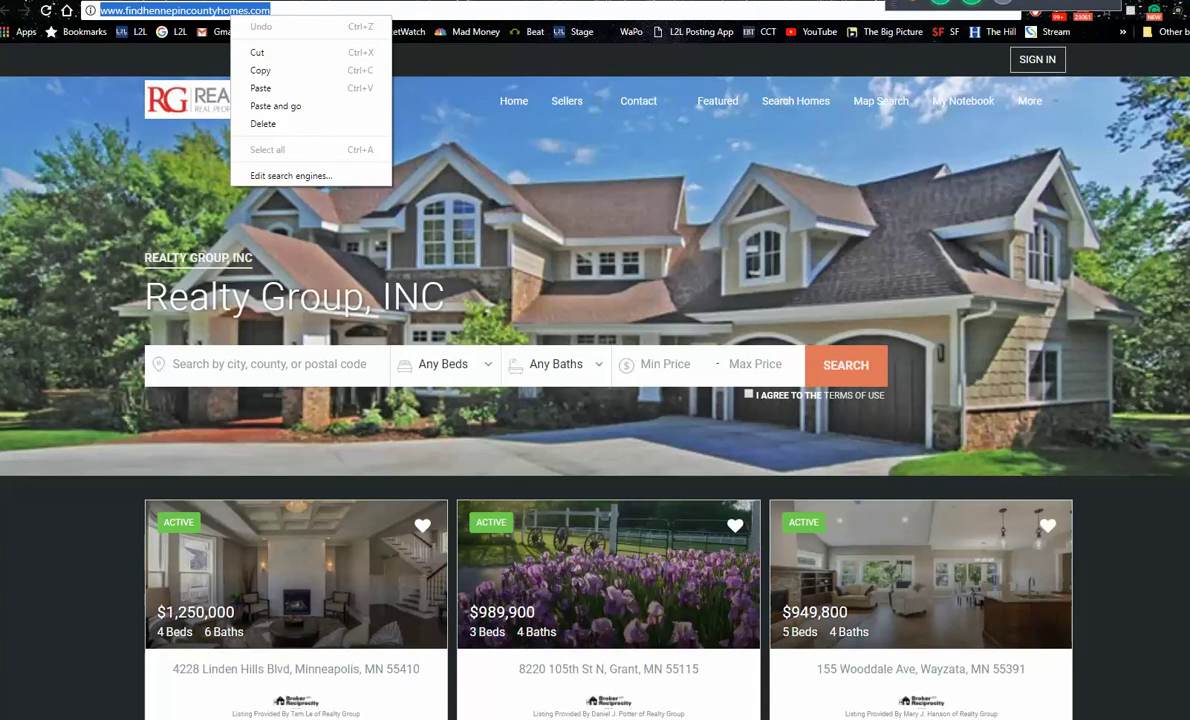
pyautogui.hotkey('ctrl', 'Tab')
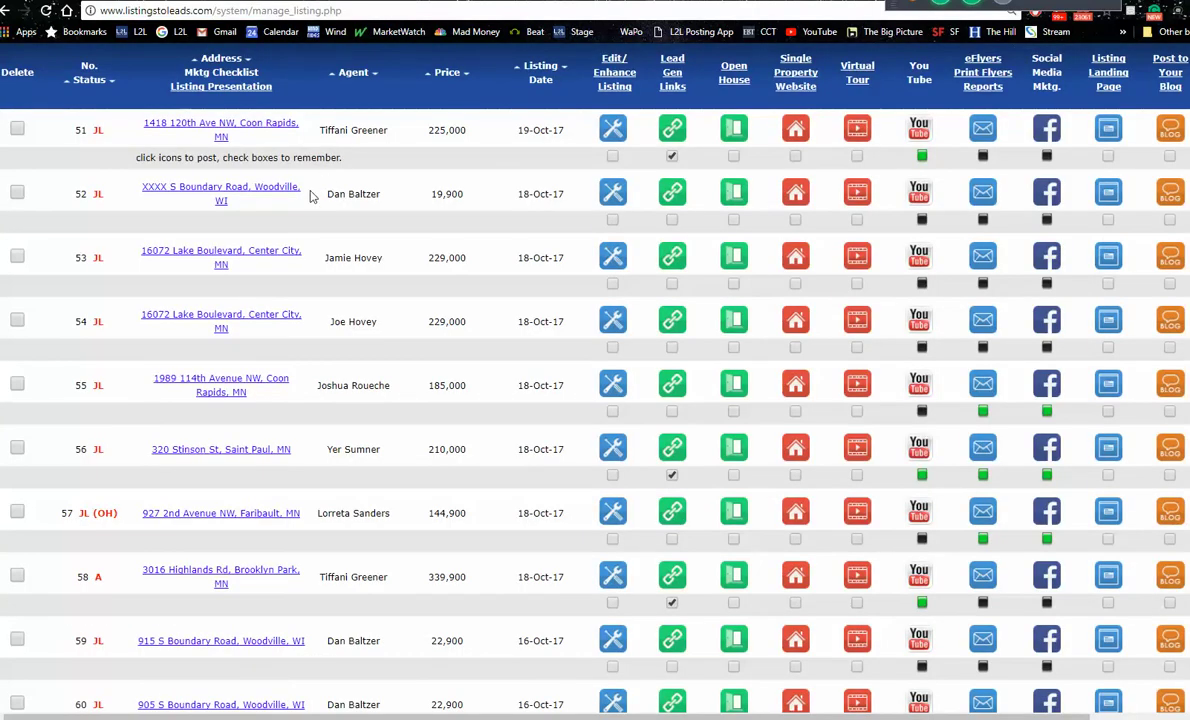
pyautogui.click(797, 197)
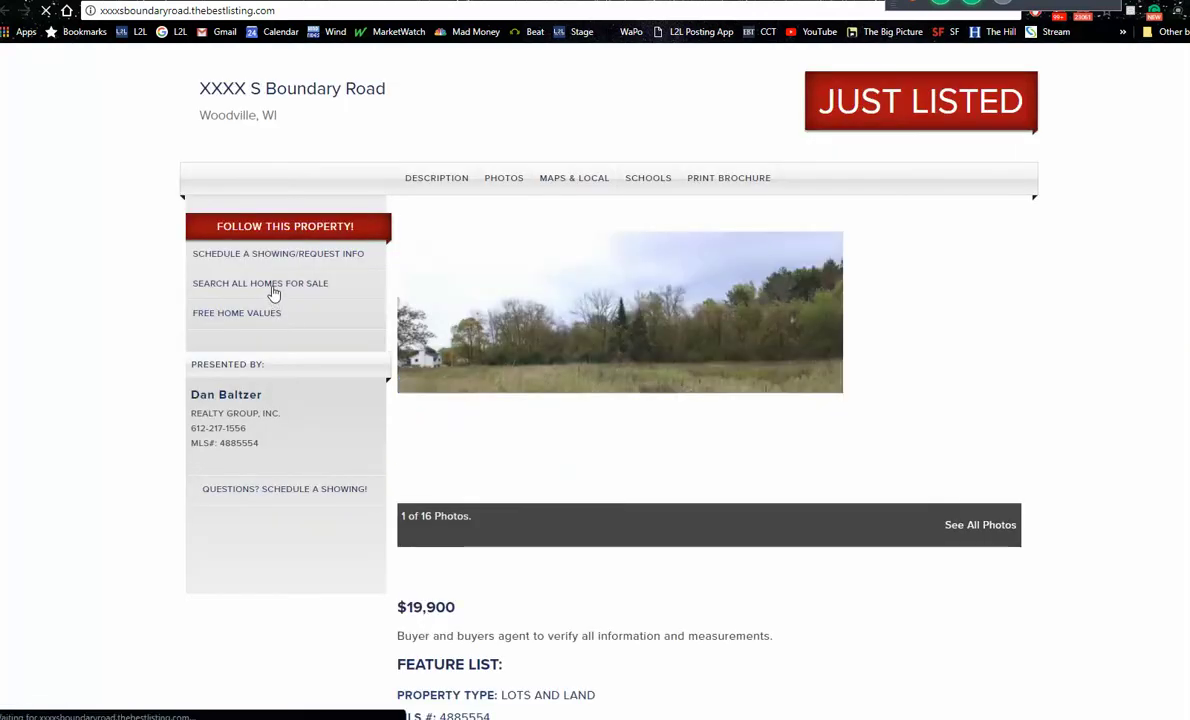
# Step: Open the all-homes search from the XXXX S Boundary Road site, then close that tab
pyautogui.click(273, 289)
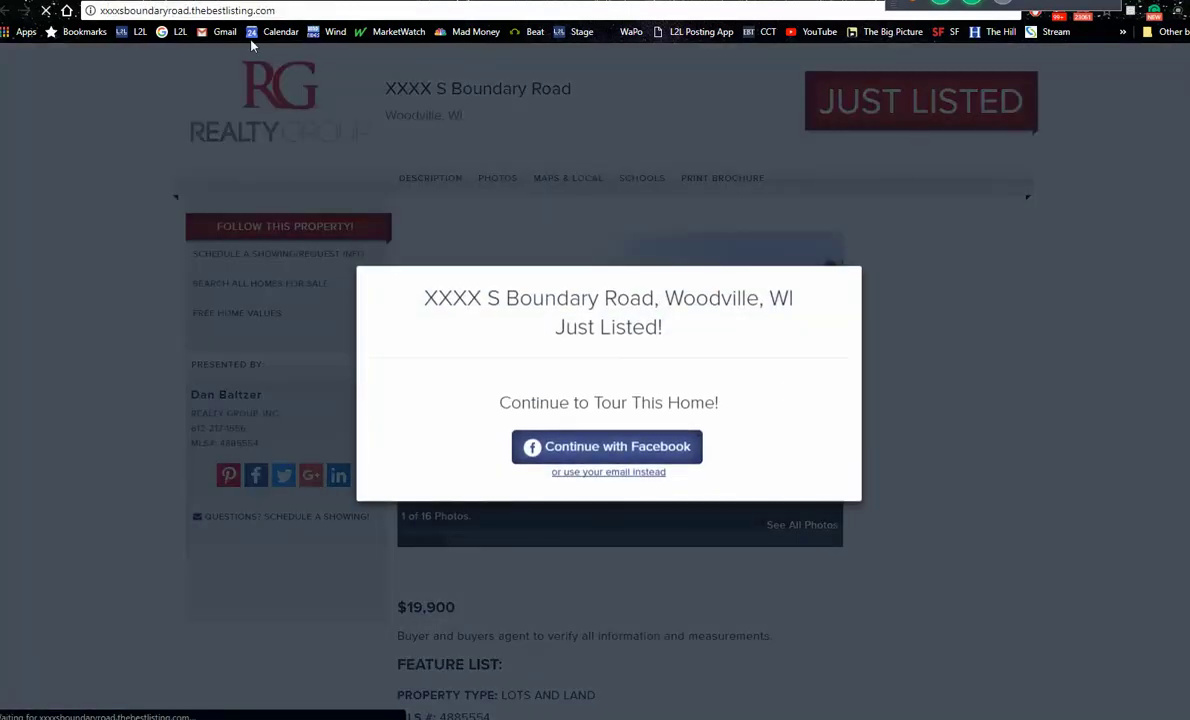
pyautogui.hotkey('ctrl', 'w')
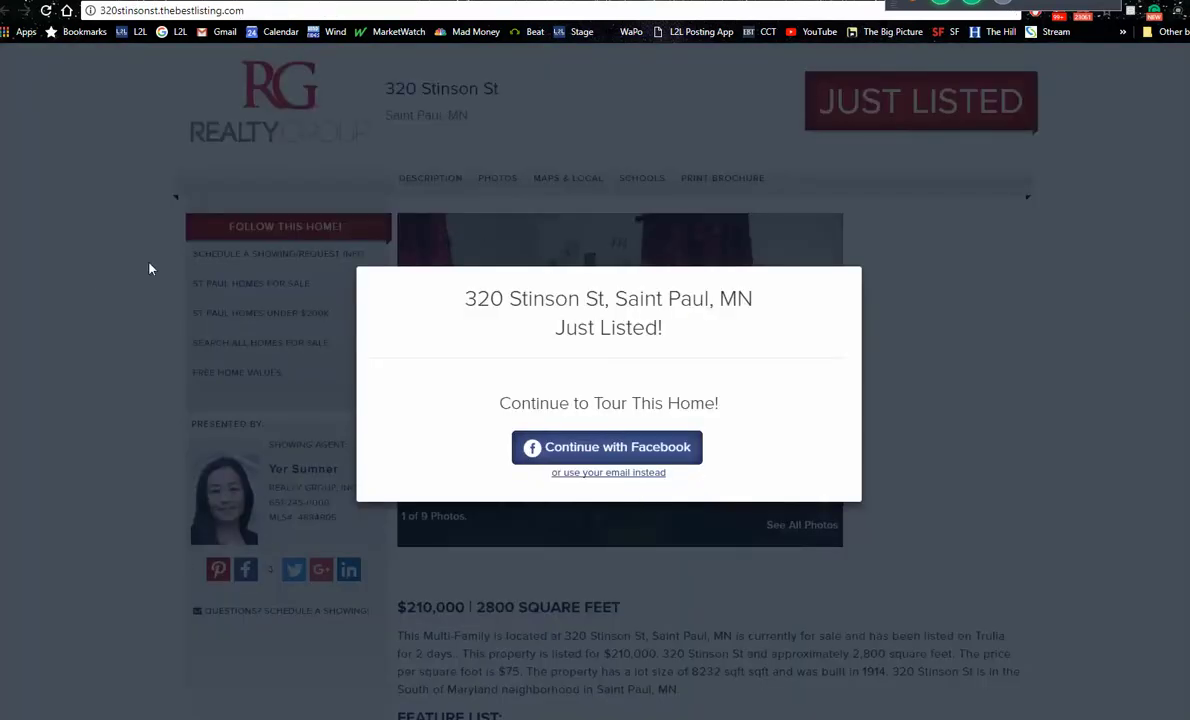
pyautogui.click(46, 11)
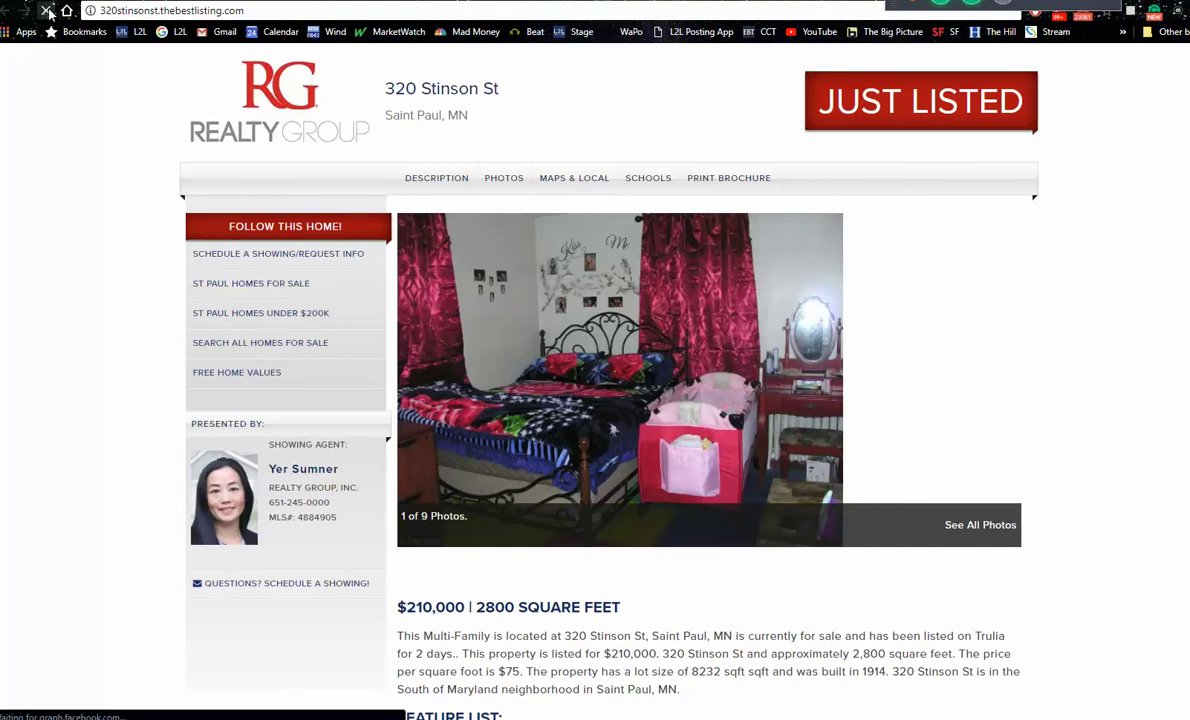
pyautogui.click(8, 10)
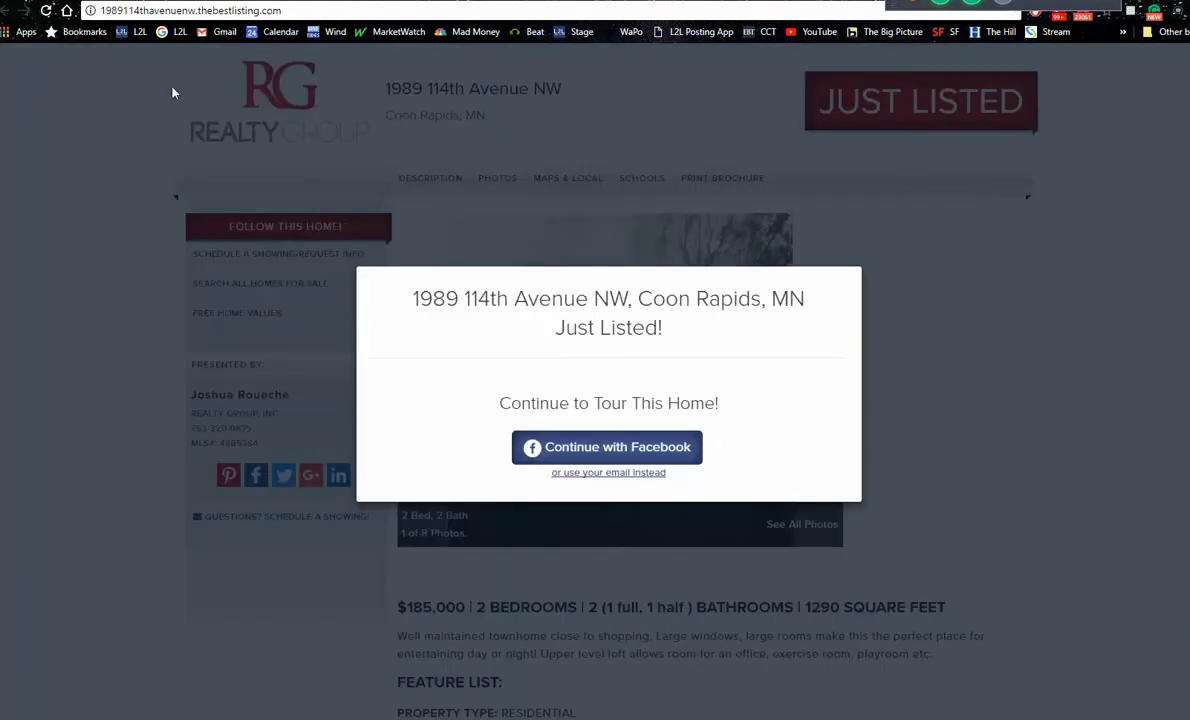
pyautogui.hotkey('alt', 'Left')
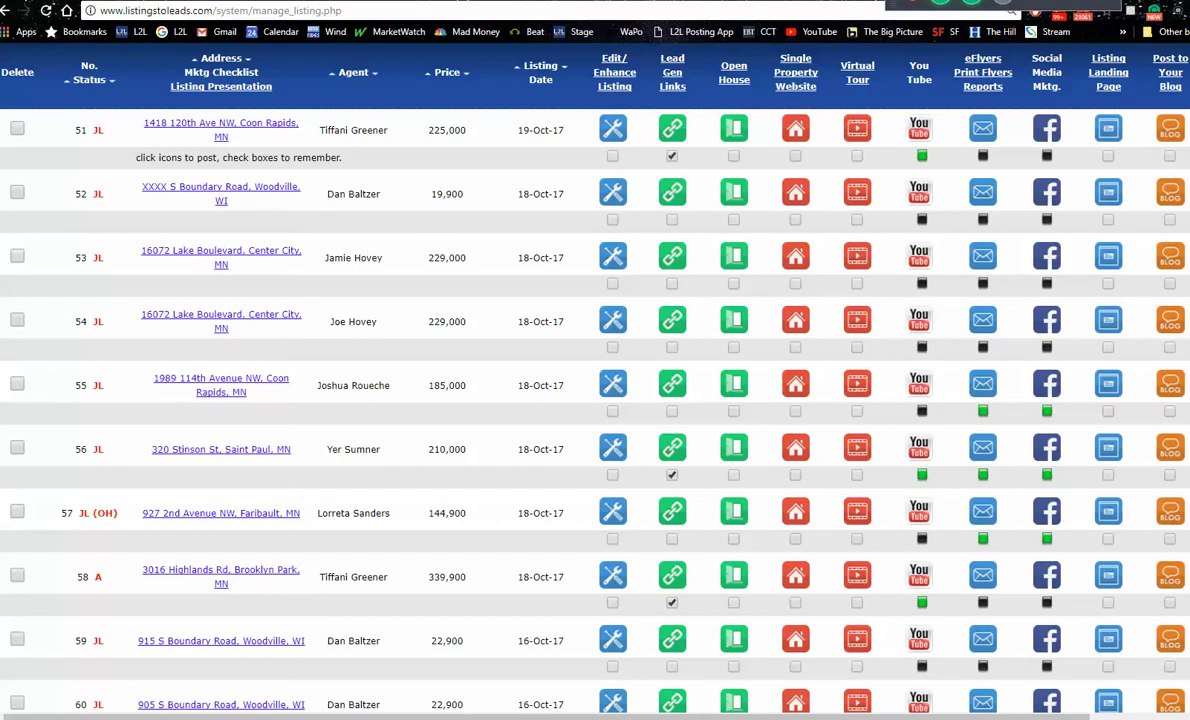
# Step: Scroll to the top of the Broker Desktop and sign out of the broker account
pyautogui.scroll(-1, 1049, 215)
pyautogui.scroll(-10, 553, 351)
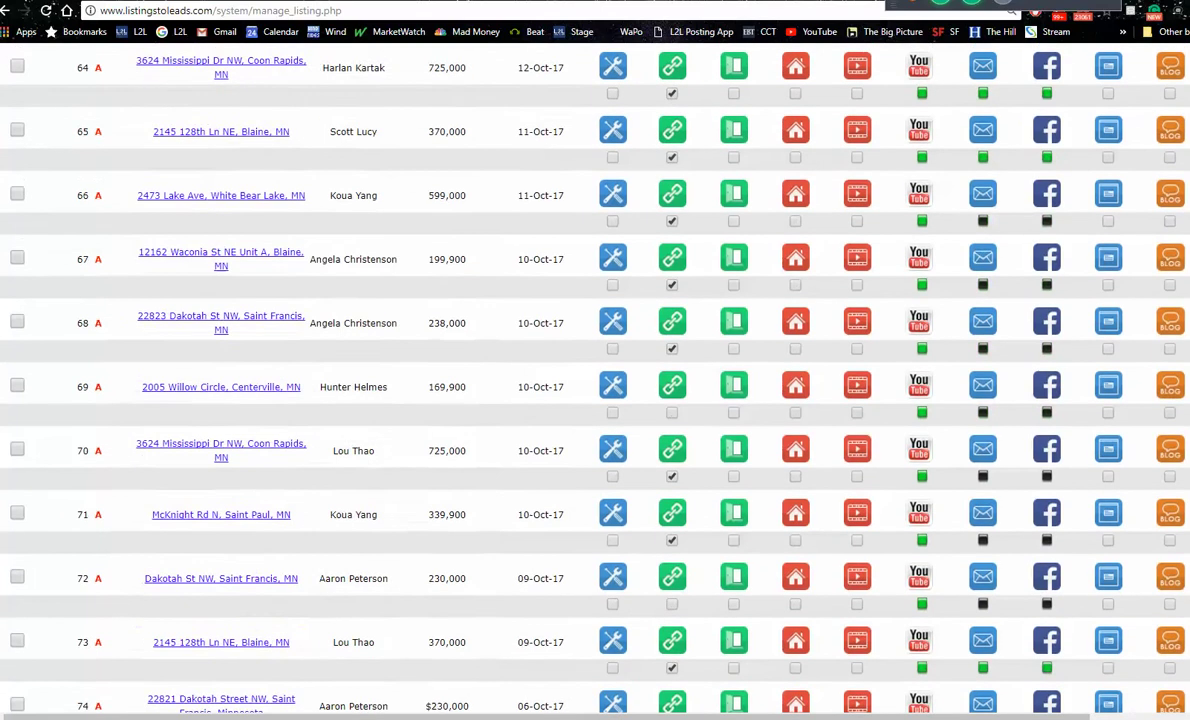
pyautogui.scroll(15, 1079, 474)
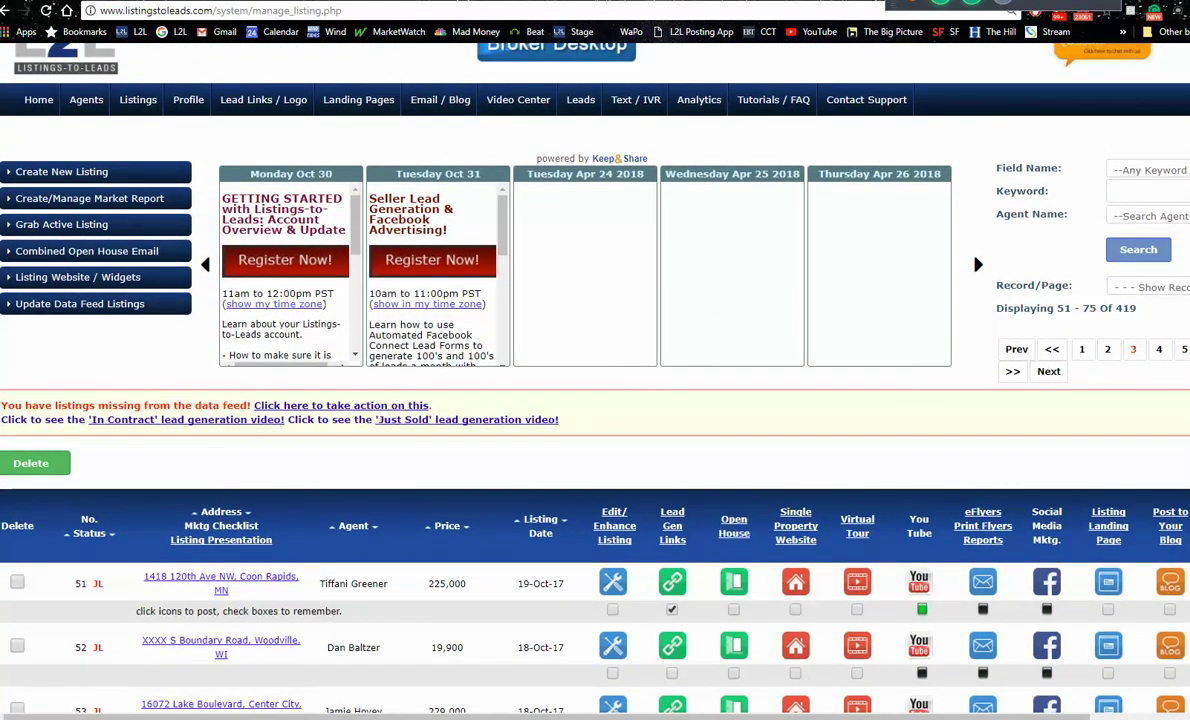
pyautogui.moveTo(744, 716); pyautogui.dragTo(874, 716)
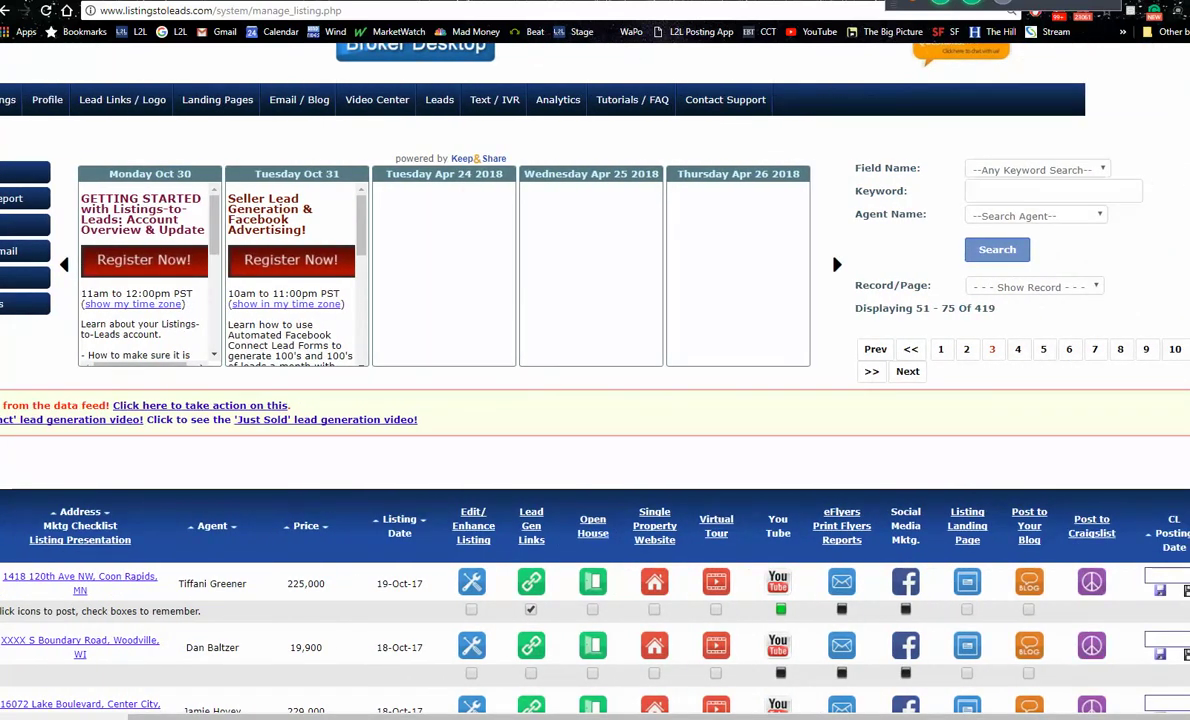
pyautogui.scroll(1, 1070, 100)
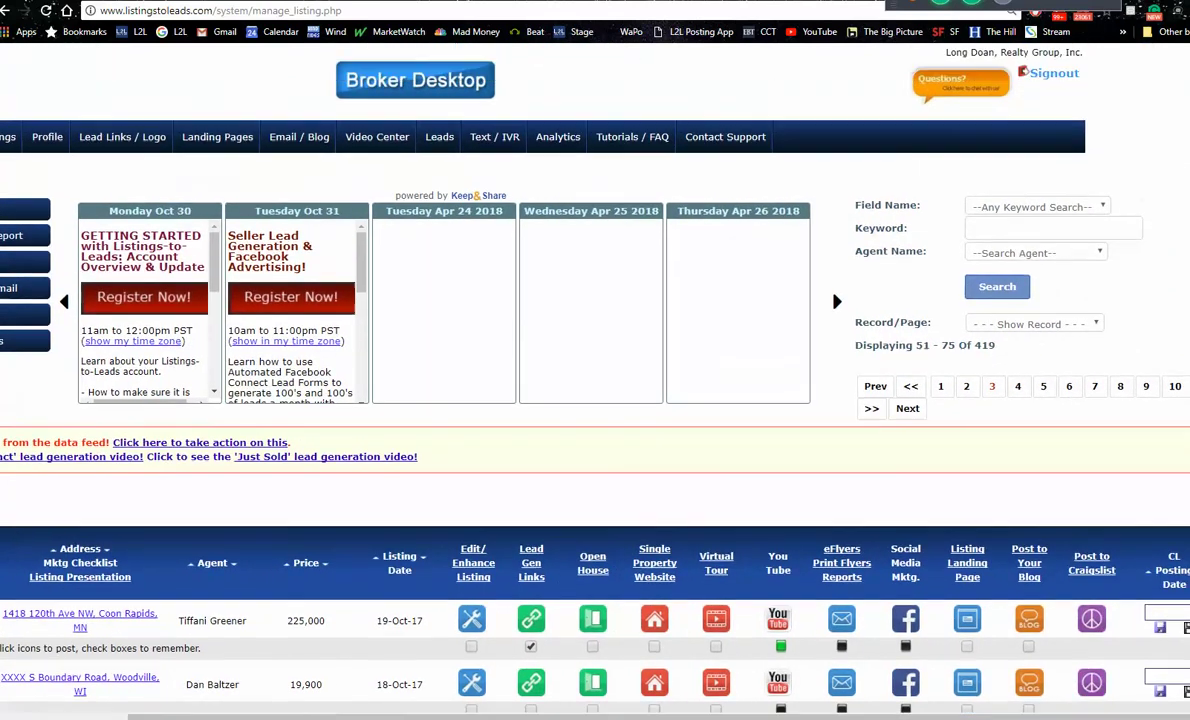
pyautogui.click(1050, 78)
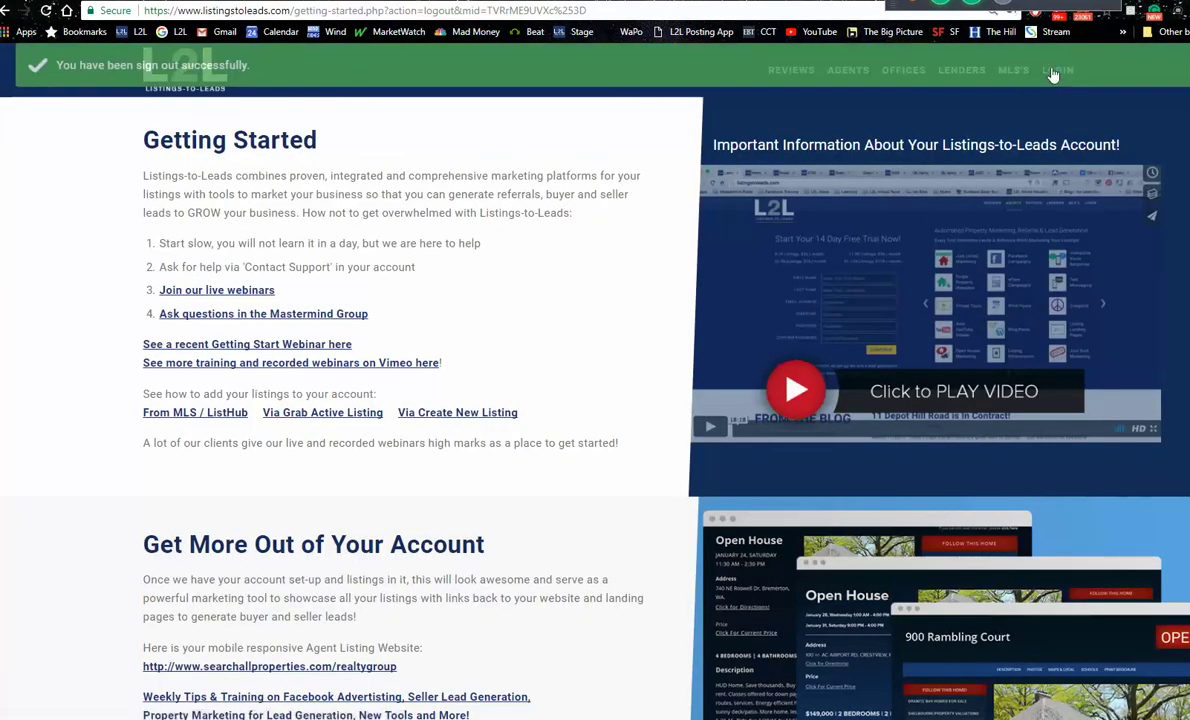
# Step: Log in with the saved agent username, dismiss the welcome promo, and go to Listings
pyautogui.click(1050, 72)
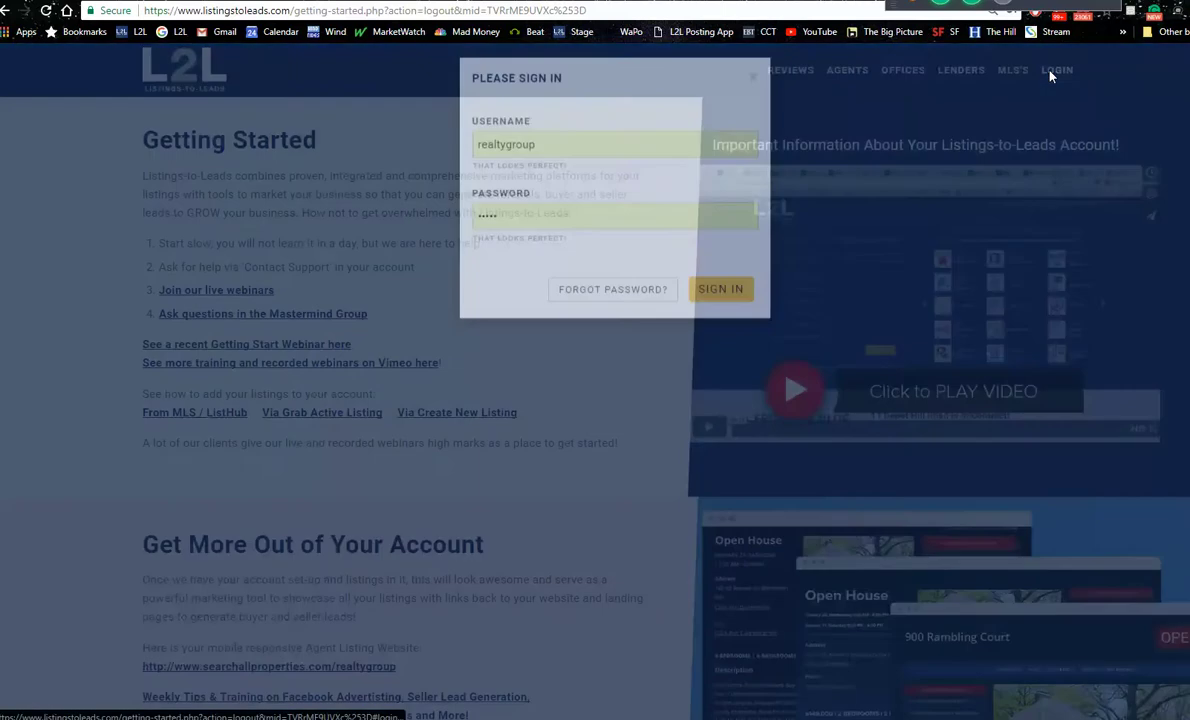
pyautogui.moveTo(611, 199); pyautogui.dragTo(364, 207)
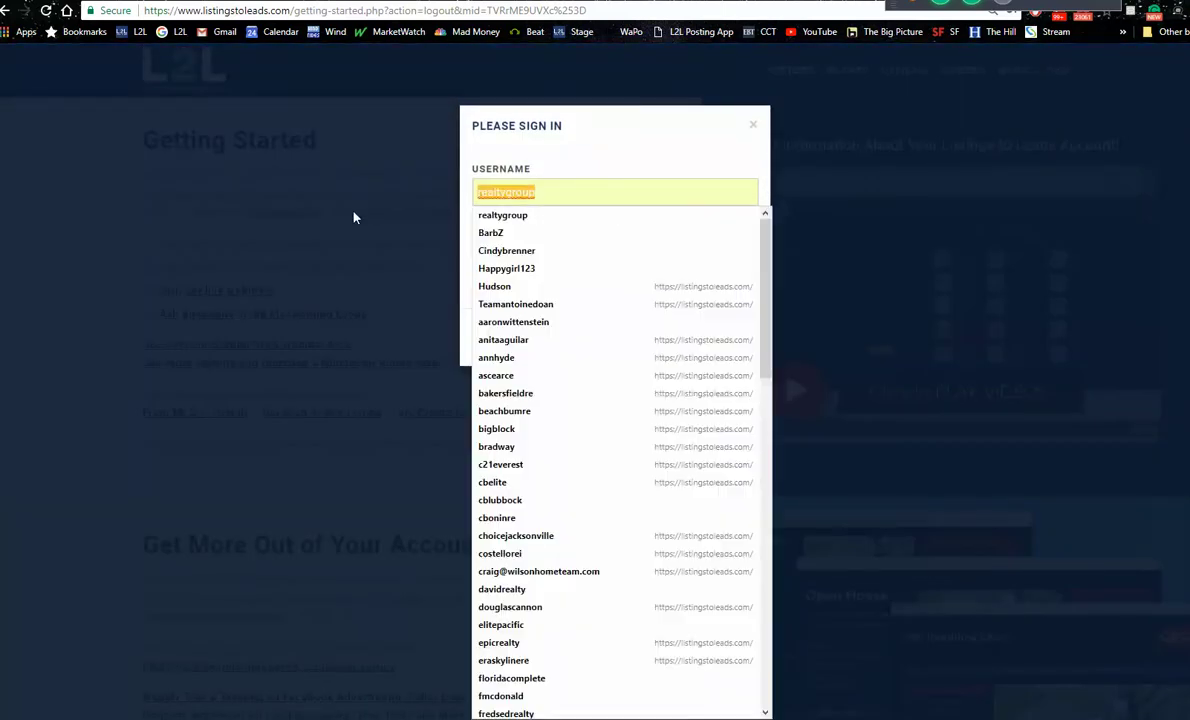
pyautogui.write('vm')
pyautogui.press('Down')
pyautogui.press('Return')
pyautogui.press('Return')
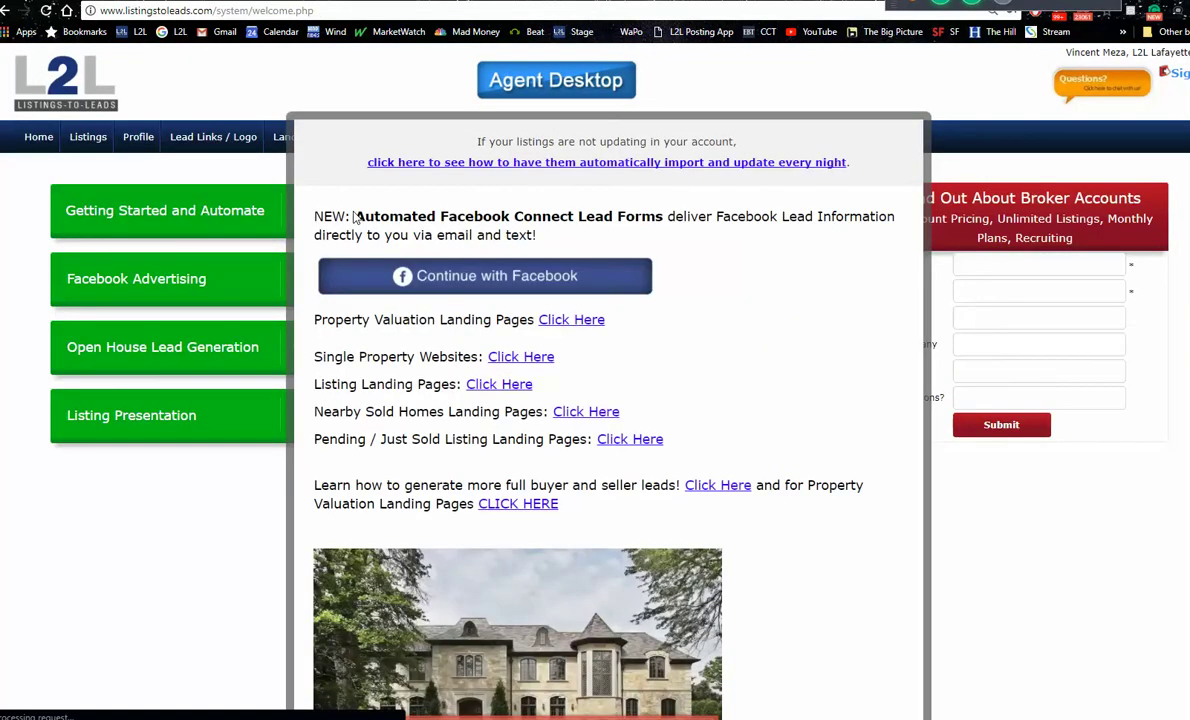
pyautogui.click(60, 643)
pyautogui.click(85, 141)
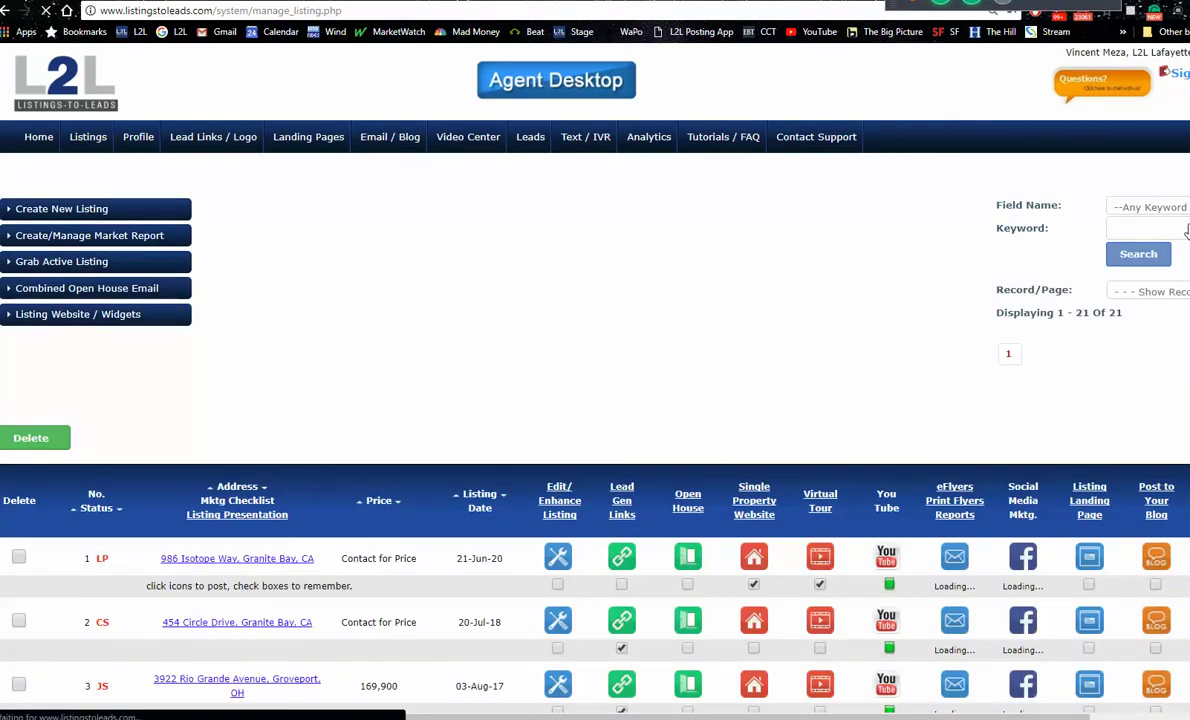
pyautogui.scroll(-2, 1080, 236)
pyautogui.scroll(-4, 724, 490)
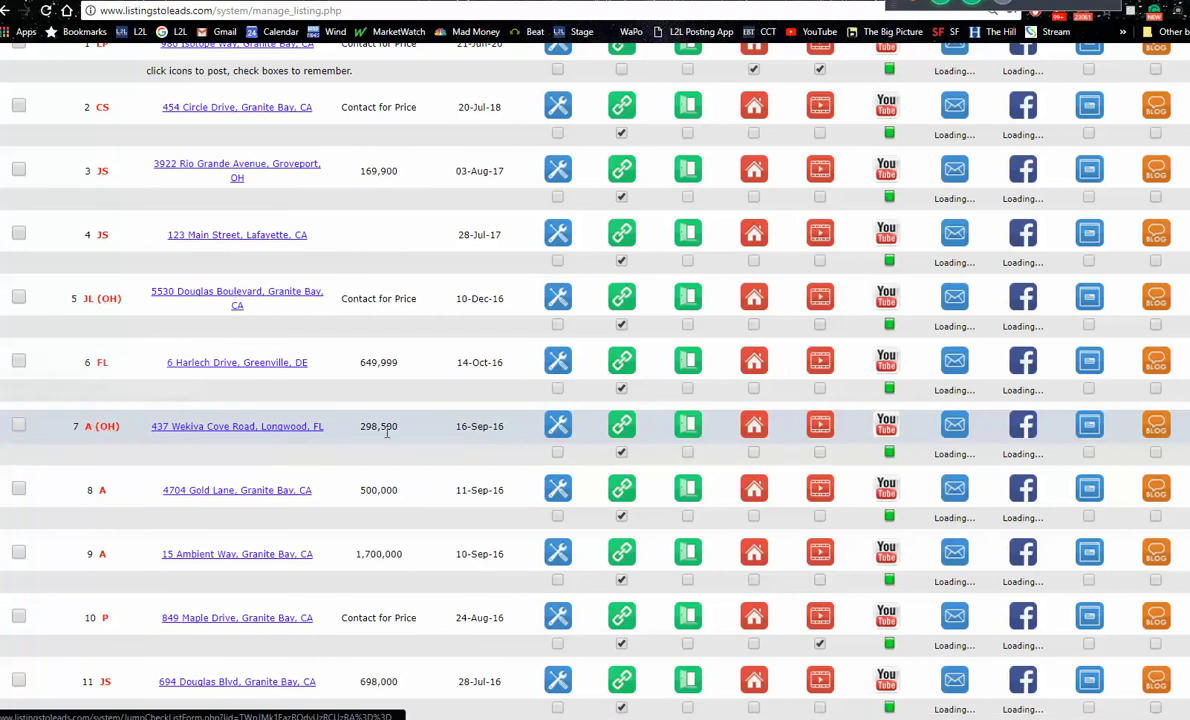
pyautogui.click(558, 427)
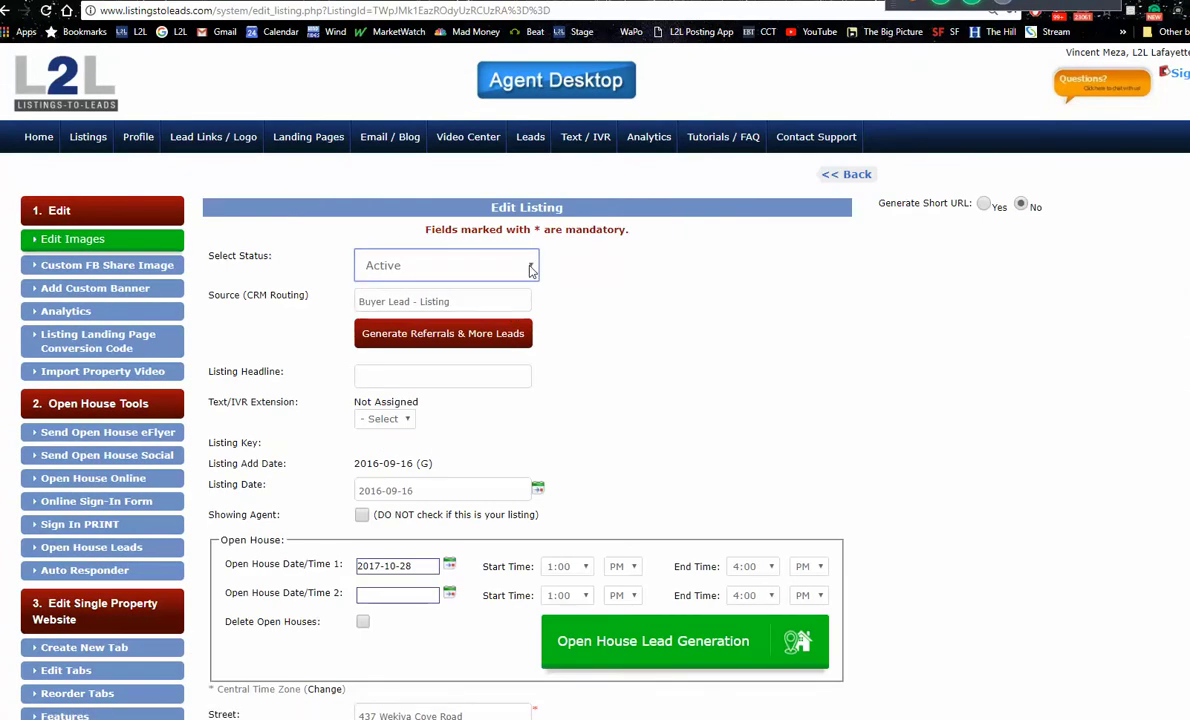
# Step: Switch the listing's Select Status from Active to Just Sold and save the Edit Listing page
pyautogui.click(531, 270)
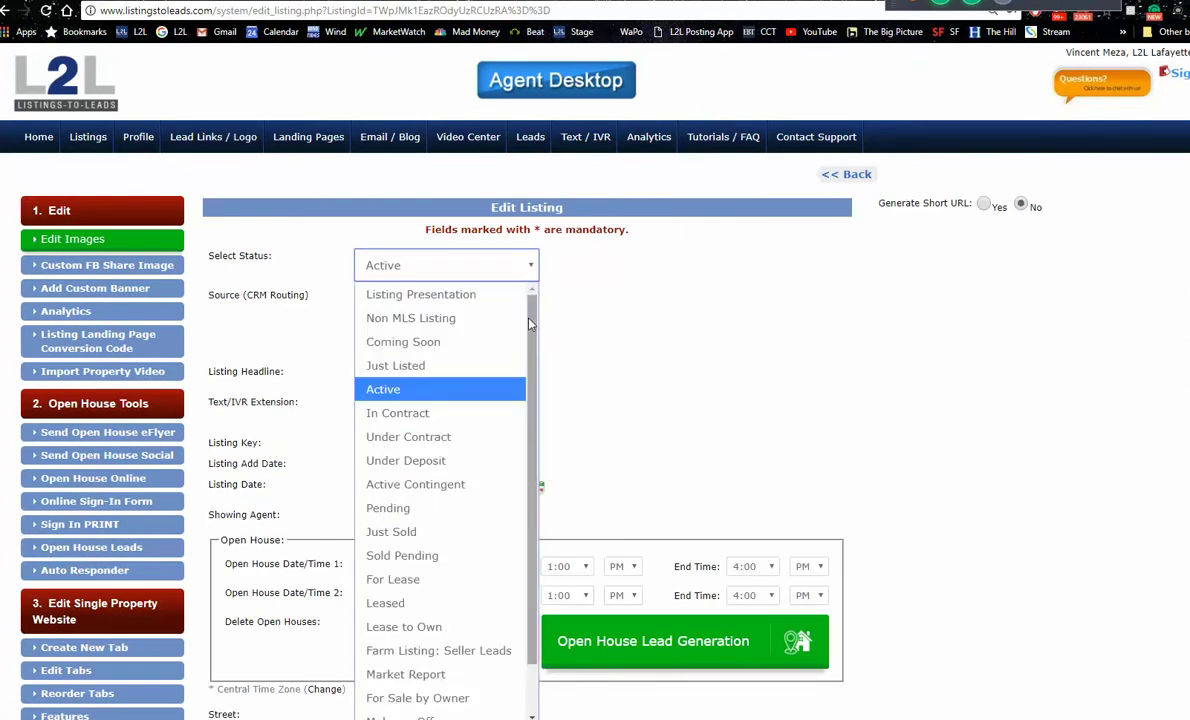
pyautogui.scroll(-2, 532, 380)
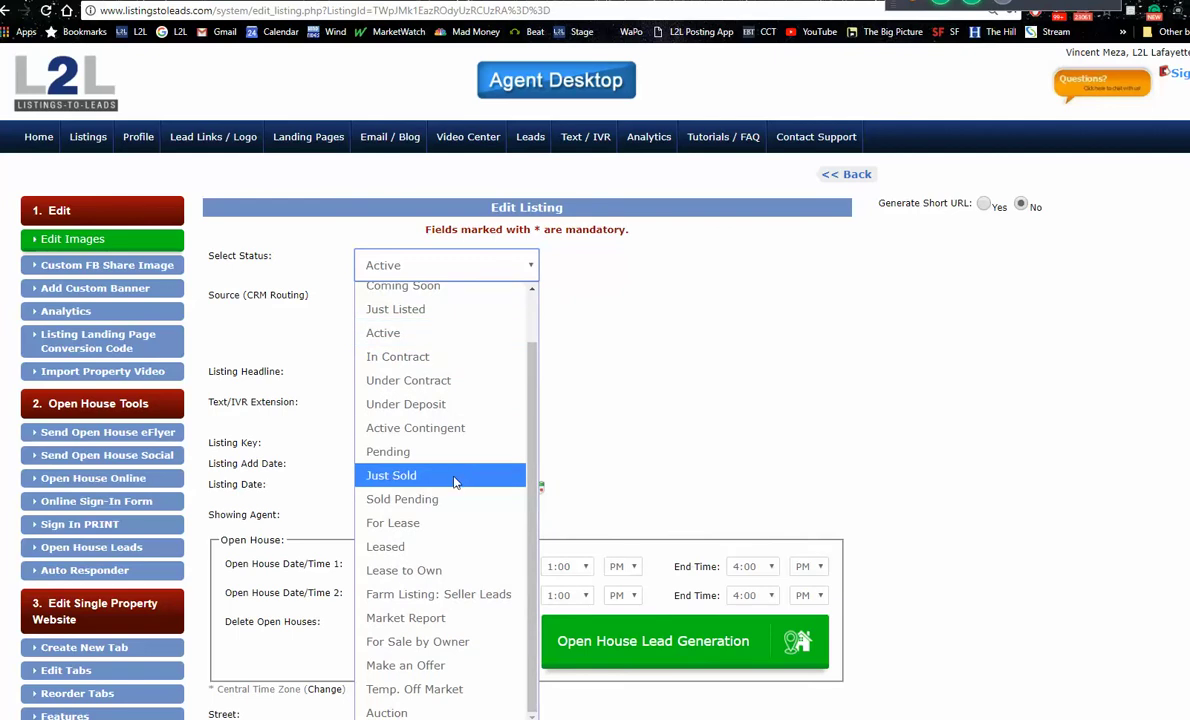
pyautogui.click(470, 477)
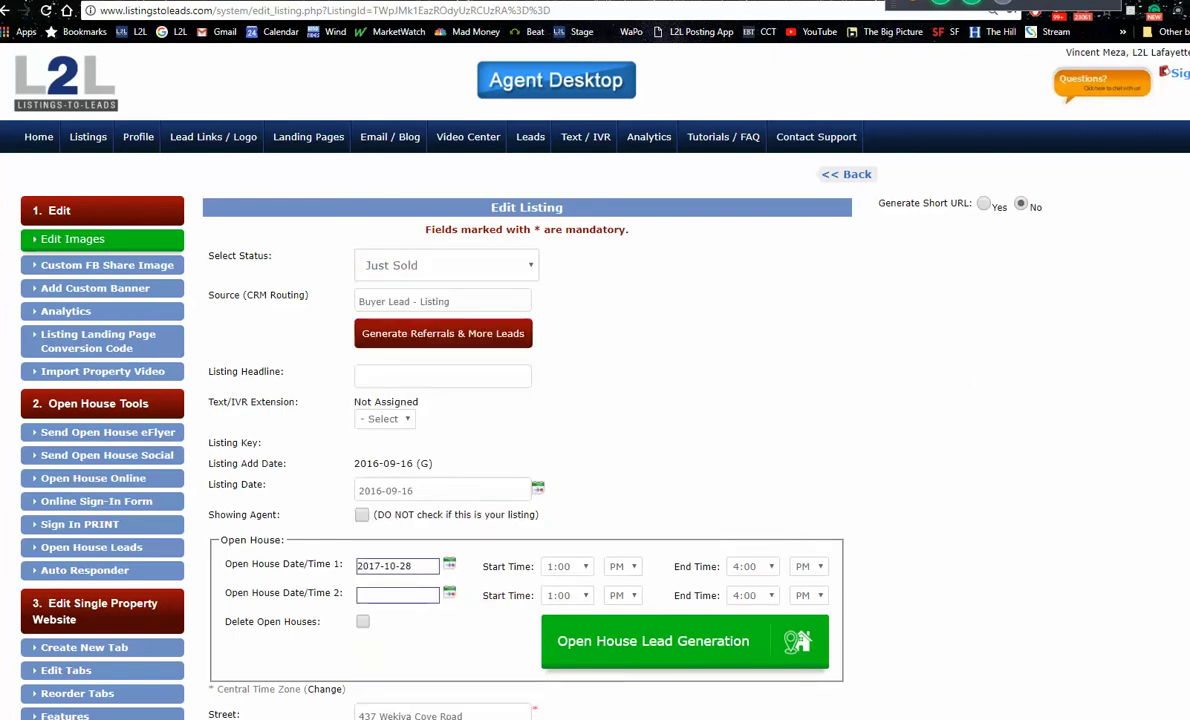
pyautogui.scroll(-15, 595, 400)
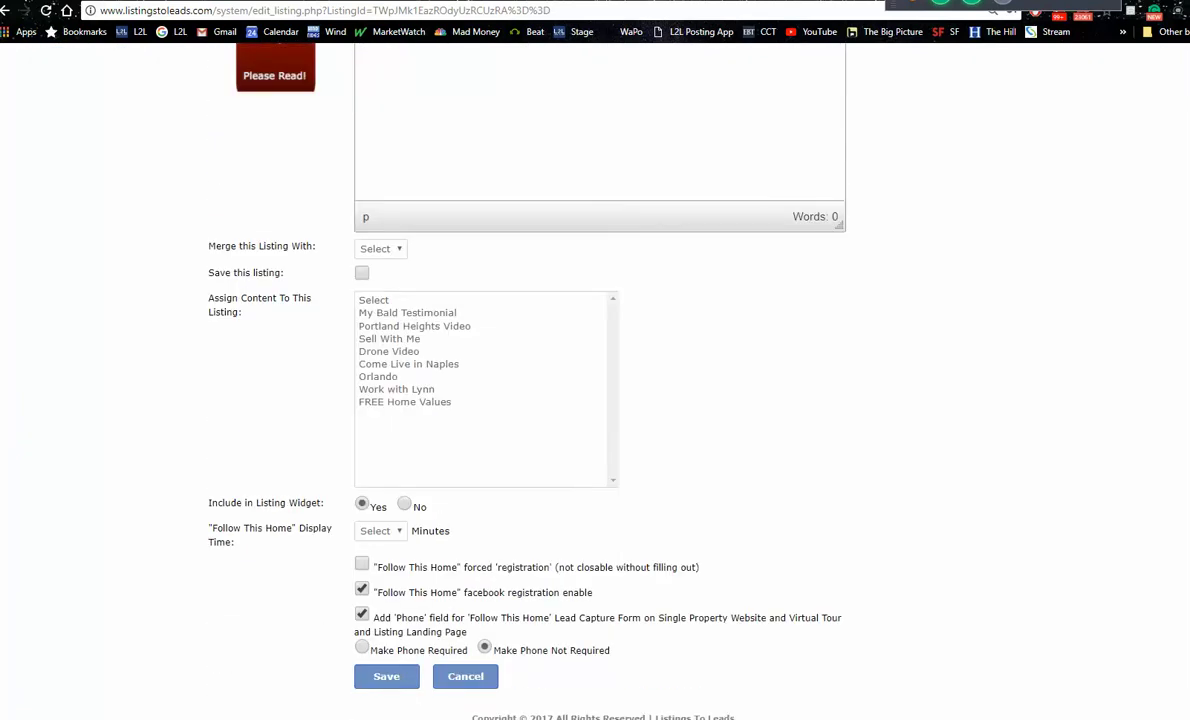
pyautogui.click(387, 677)
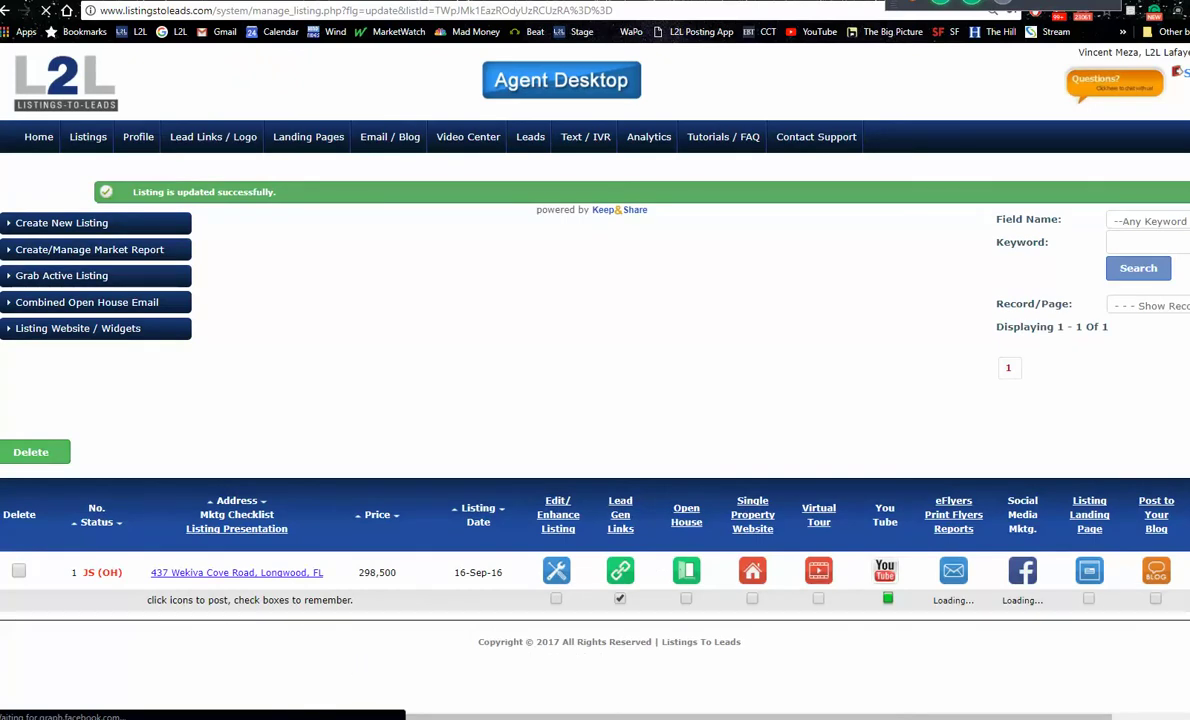
pyautogui.click(556, 571)
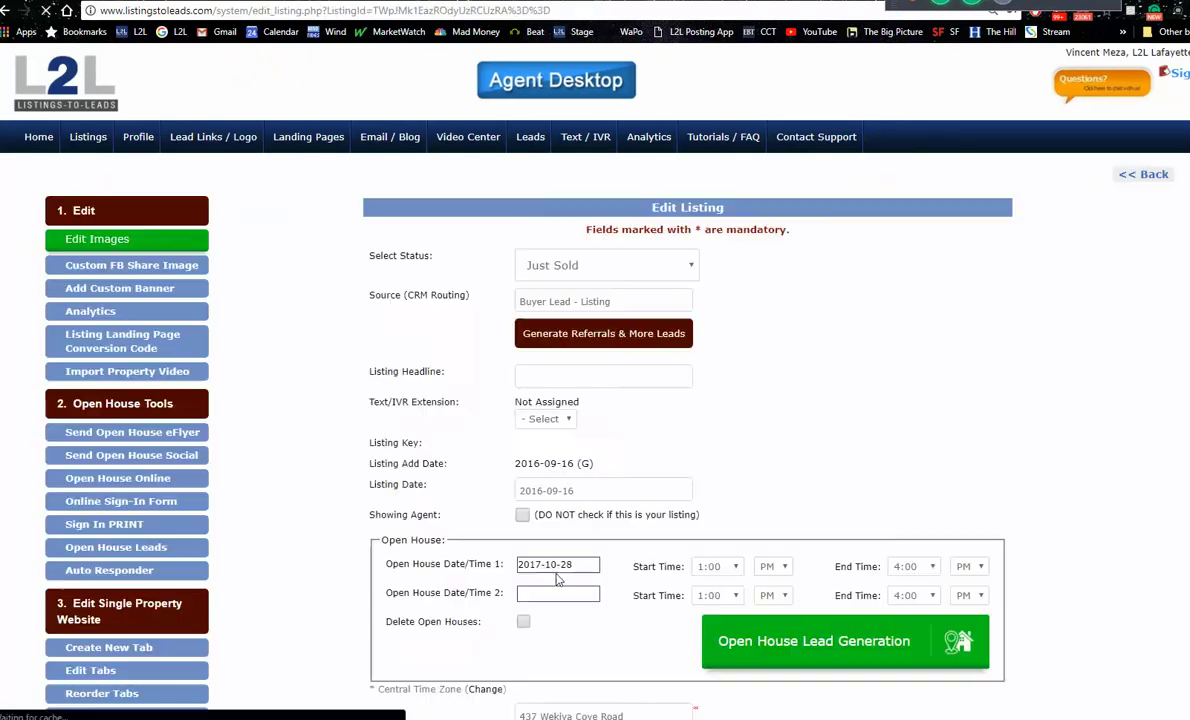
pyautogui.click(362, 621)
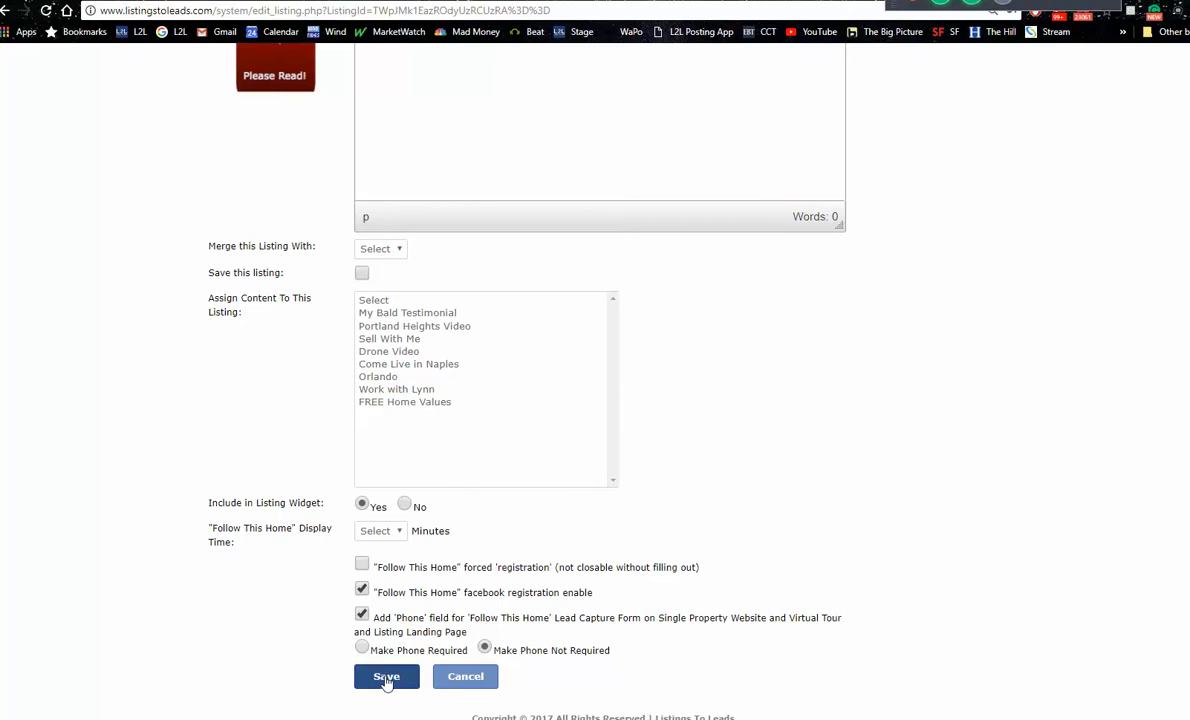
pyautogui.click(382, 680)
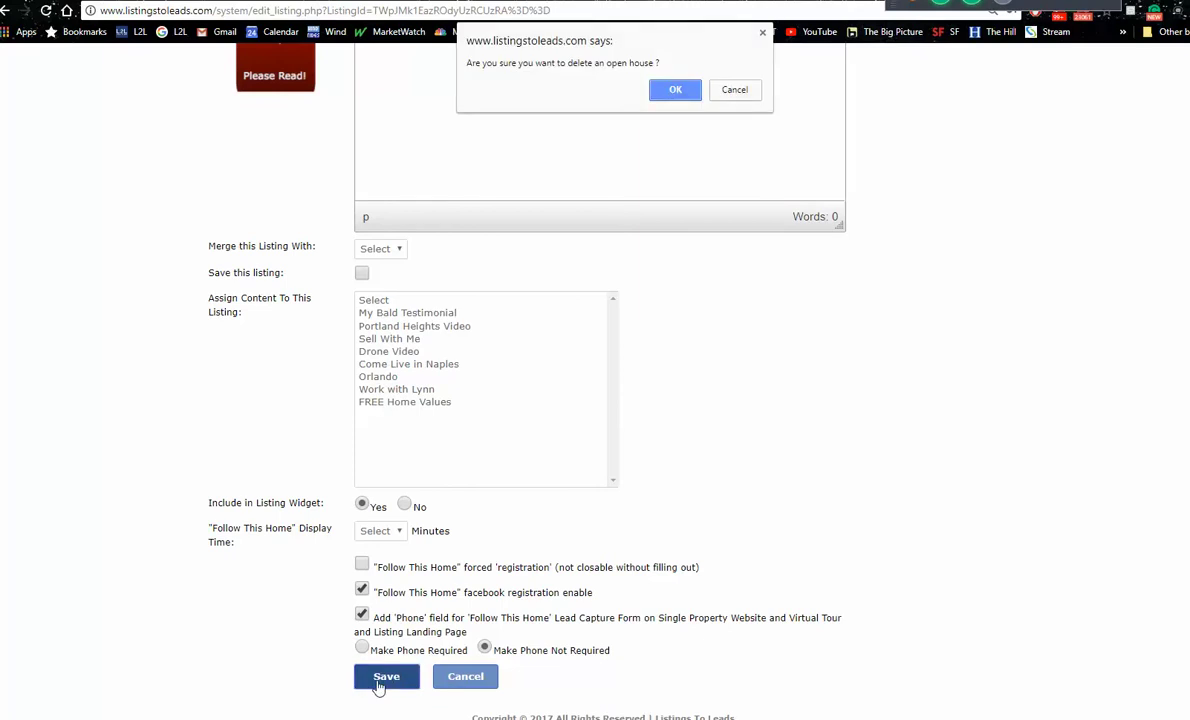
pyautogui.click(675, 89)
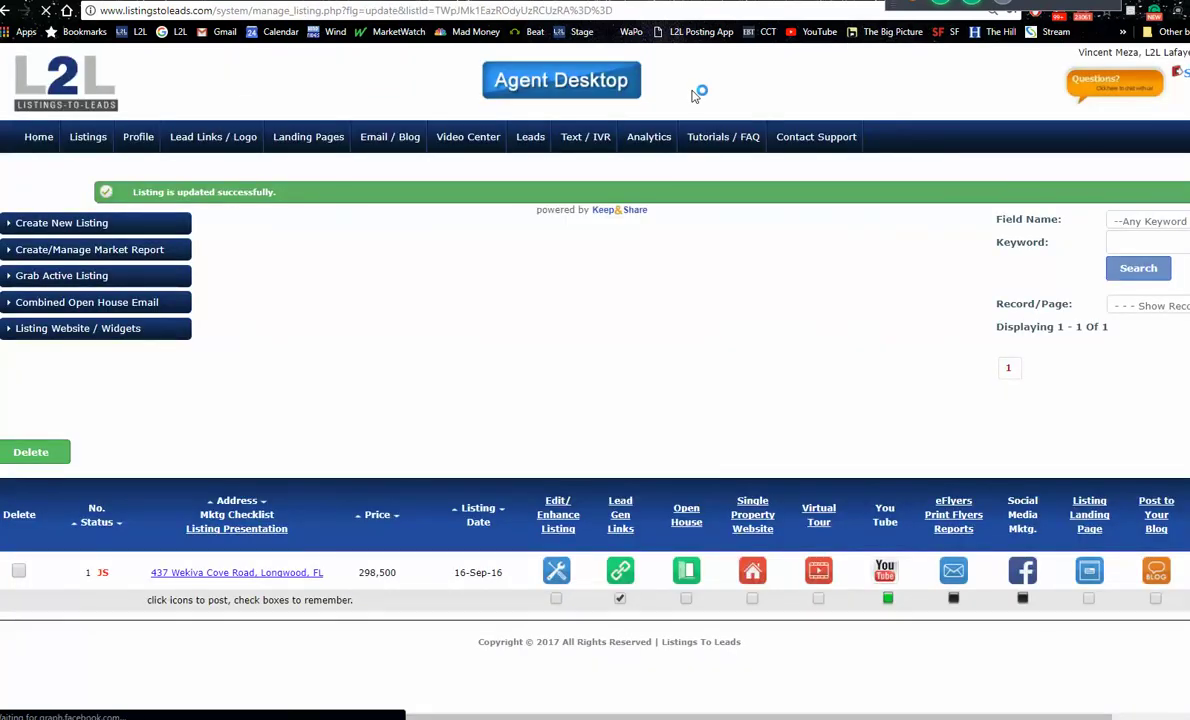
pyautogui.click(753, 572)
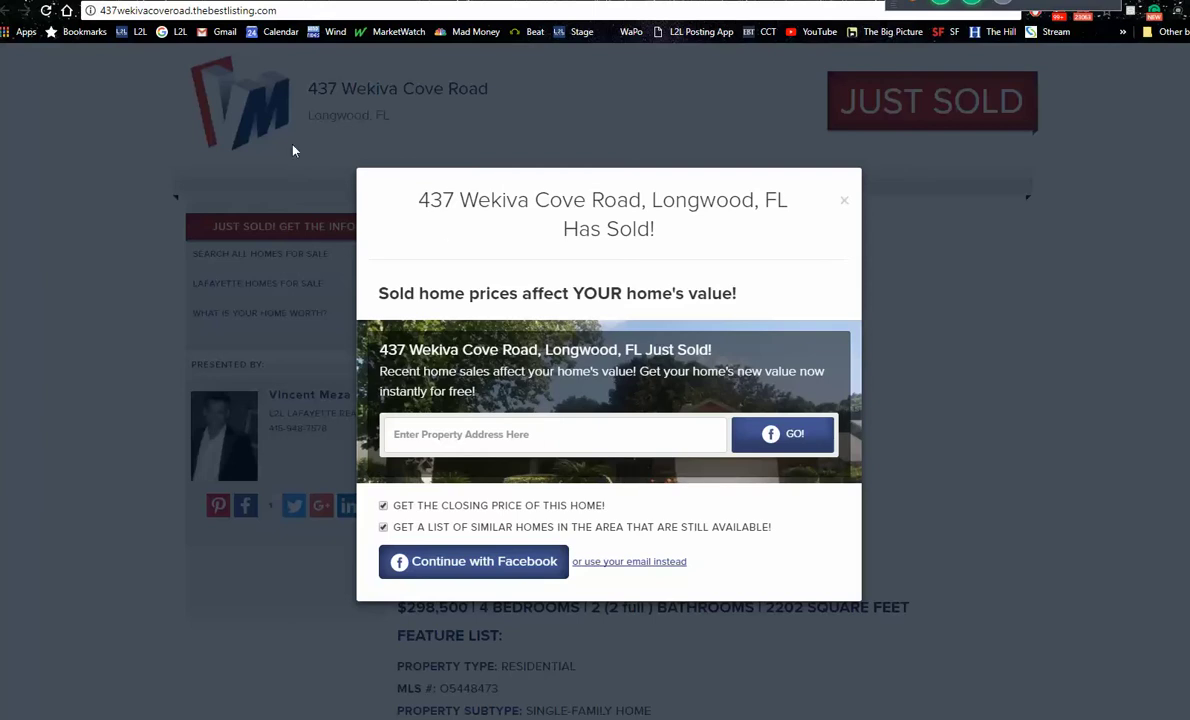
pyautogui.click(102, 96)
pyautogui.hotkey('ctrl', 'w')
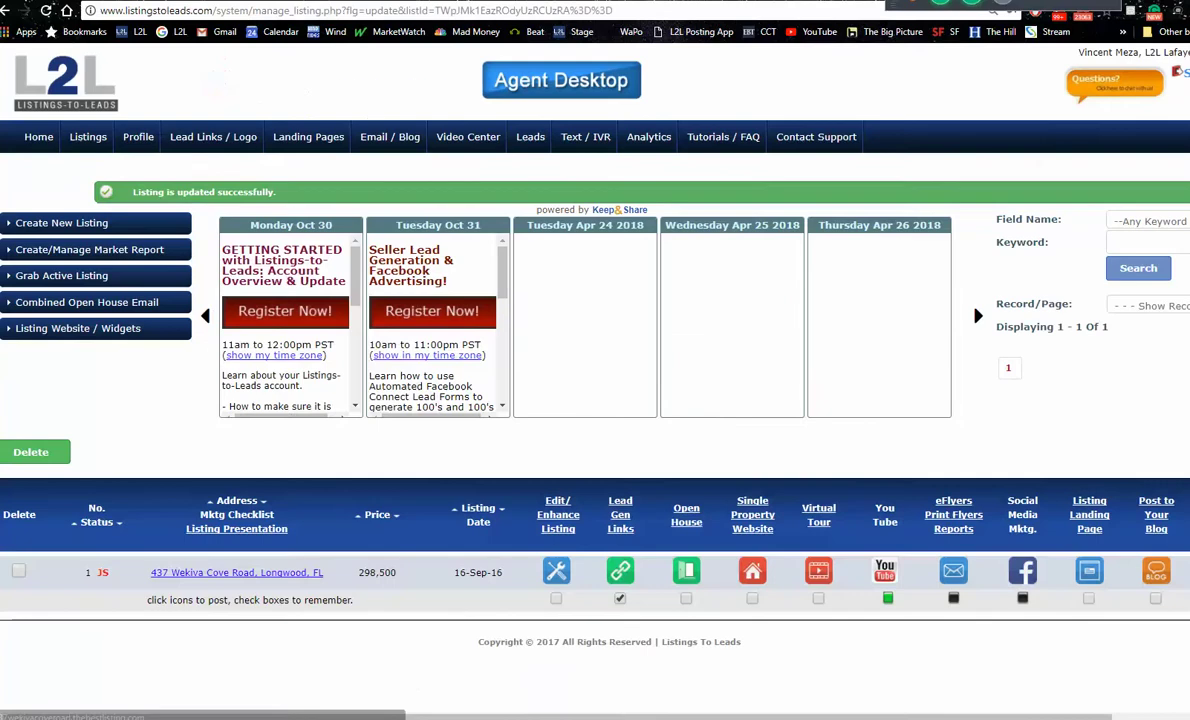
# Step: Preview the Just Sold Facebook post among the listing's social media marketing posts
pyautogui.click(558, 576)
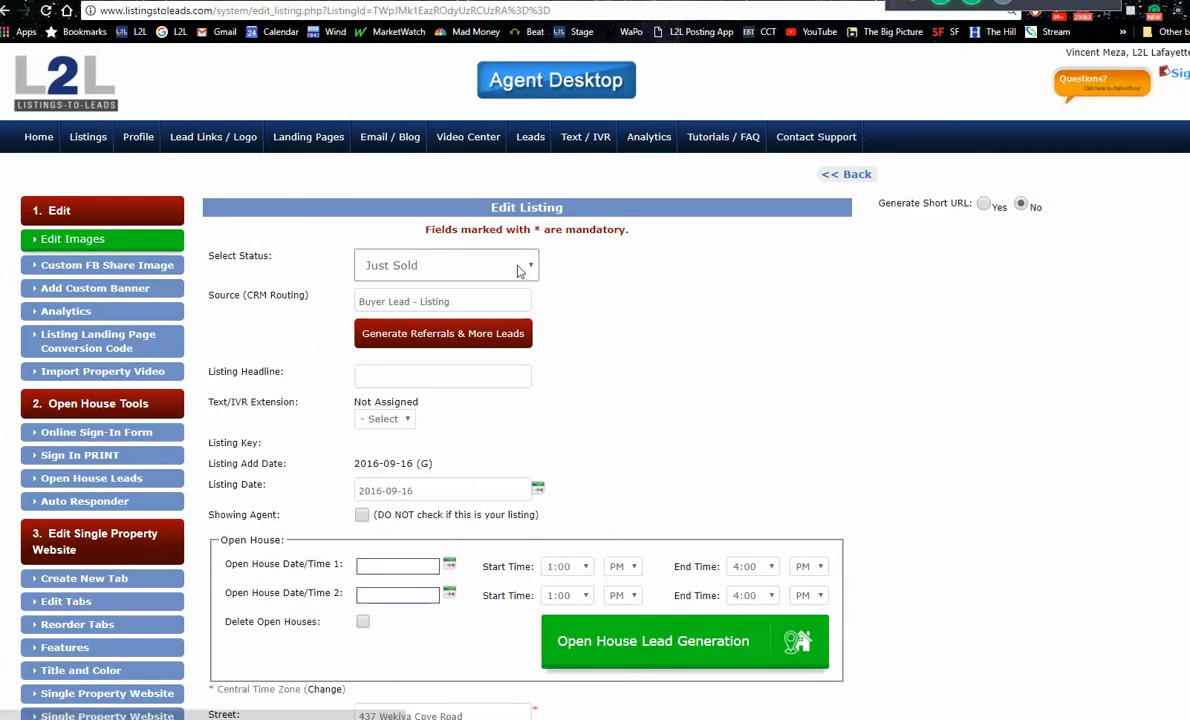
pyautogui.click(7, 11)
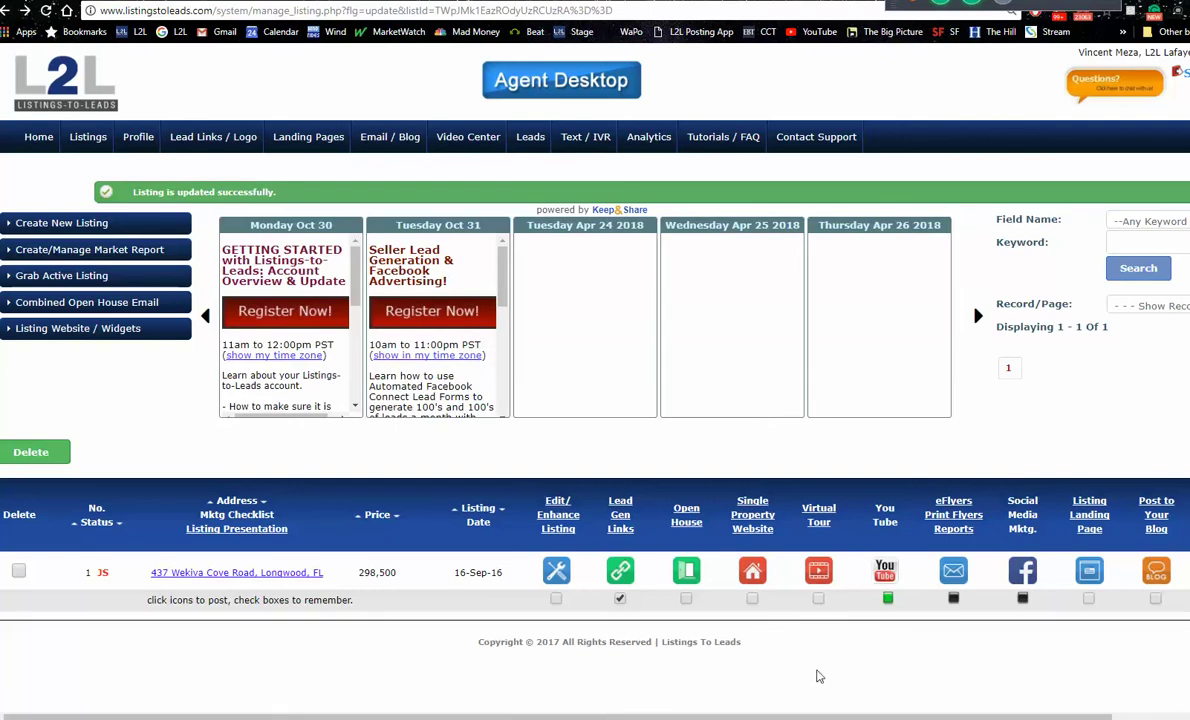
pyautogui.click(1023, 576)
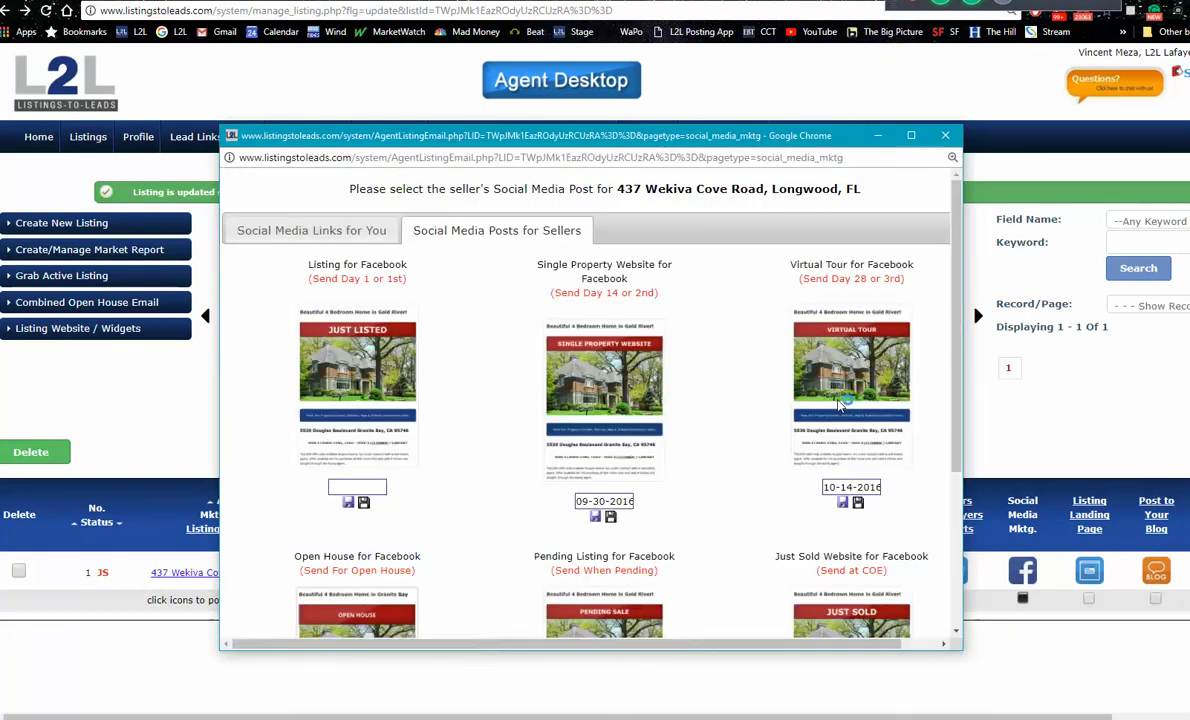
pyautogui.moveTo(958, 256); pyautogui.dragTo(980, 422)
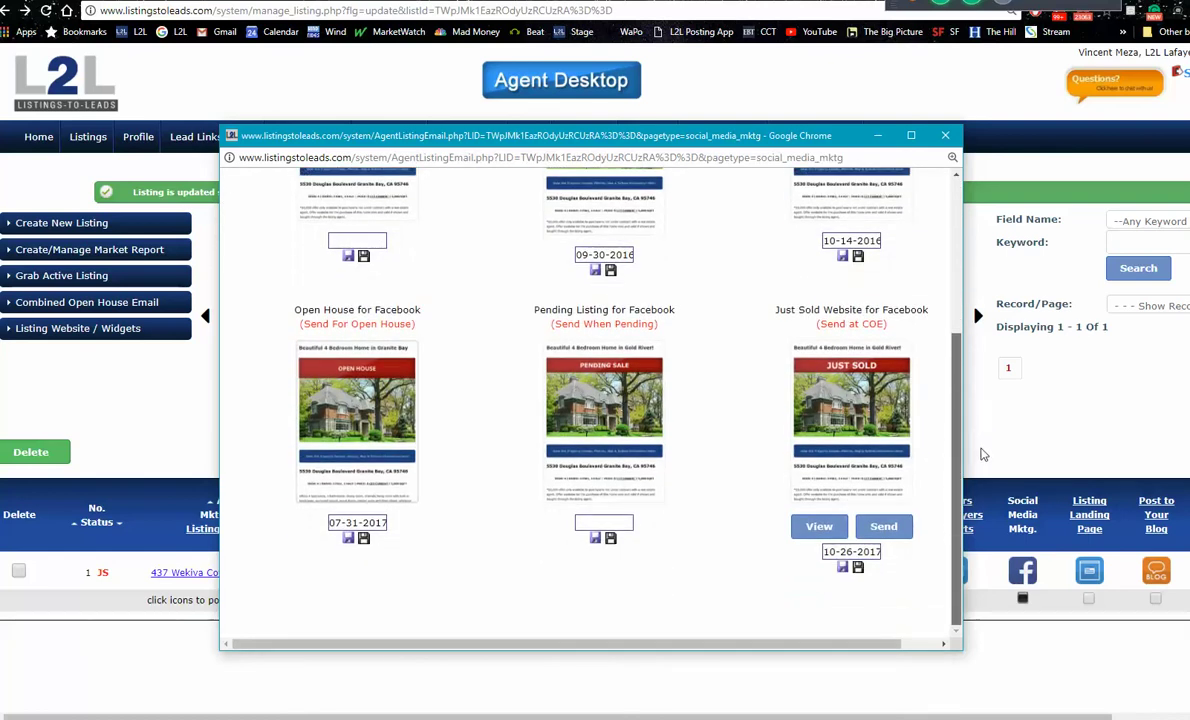
pyautogui.click(818, 528)
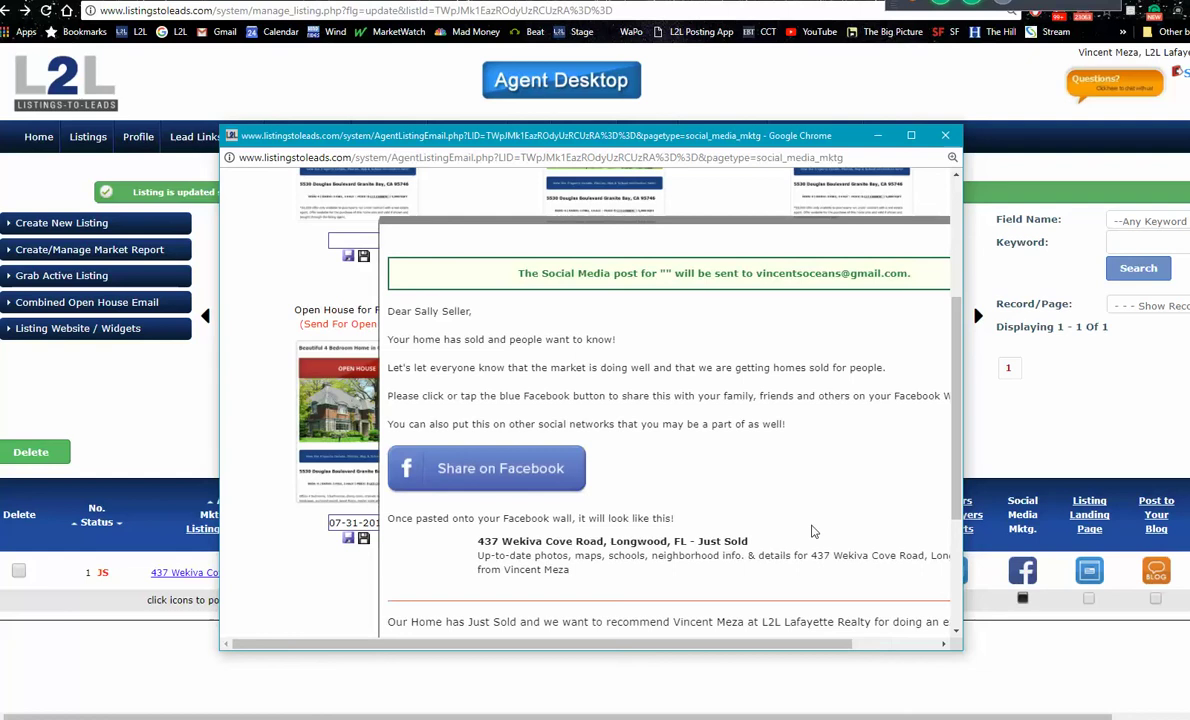
# Step: Copy the post's recommendation text and listing link, then bring up the Facebook profile
pyautogui.moveTo(955, 397); pyautogui.dragTo(965, 540)
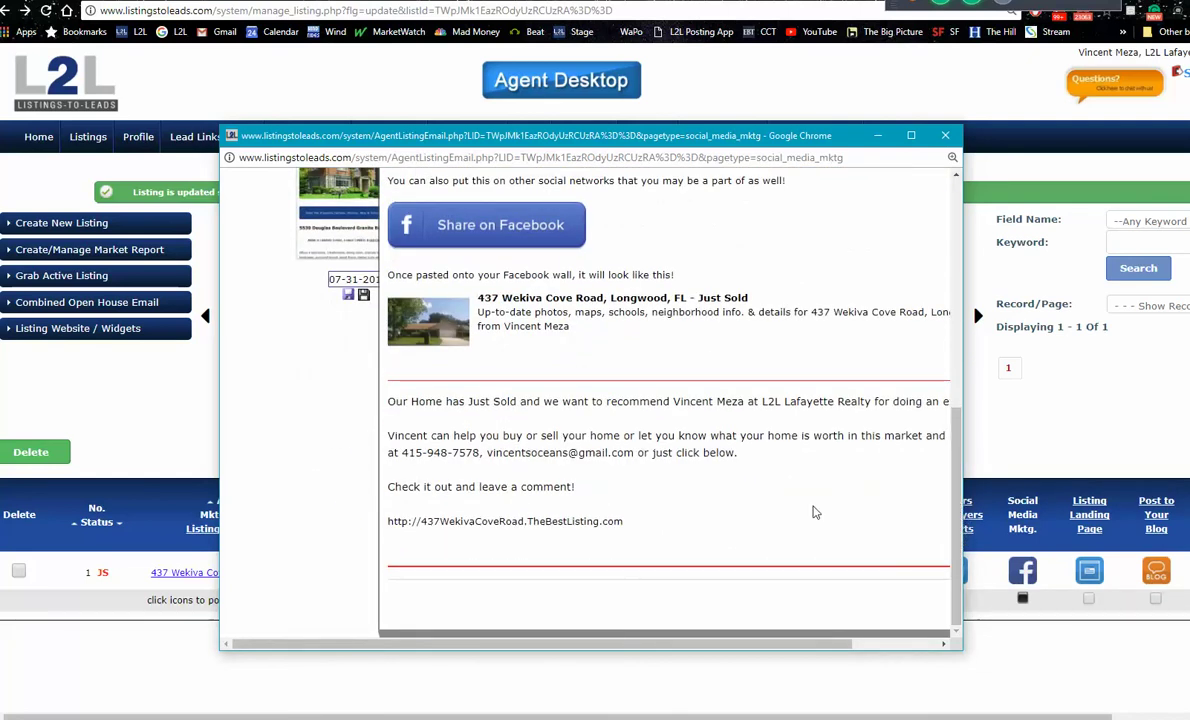
pyautogui.moveTo(648, 526); pyautogui.dragTo(360, 372)
pyautogui.rightClick(390, 404)
pyautogui.click(426, 411)
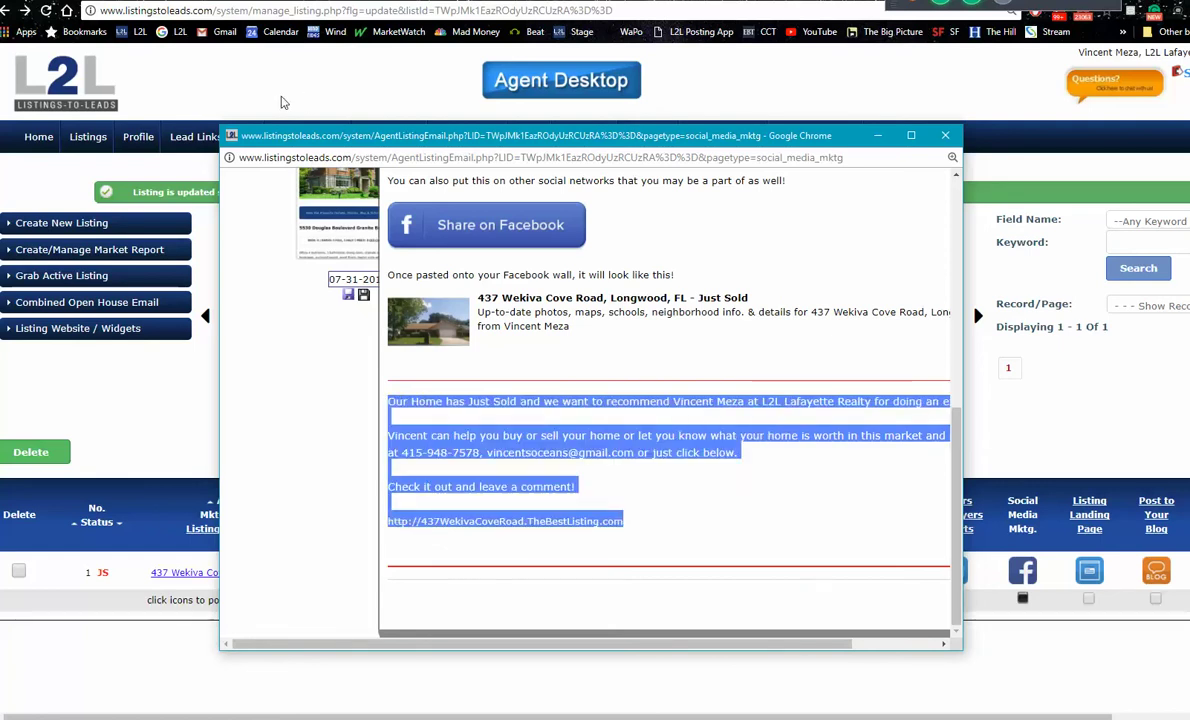
pyautogui.click(845, 7)
pyautogui.click(845, 7)
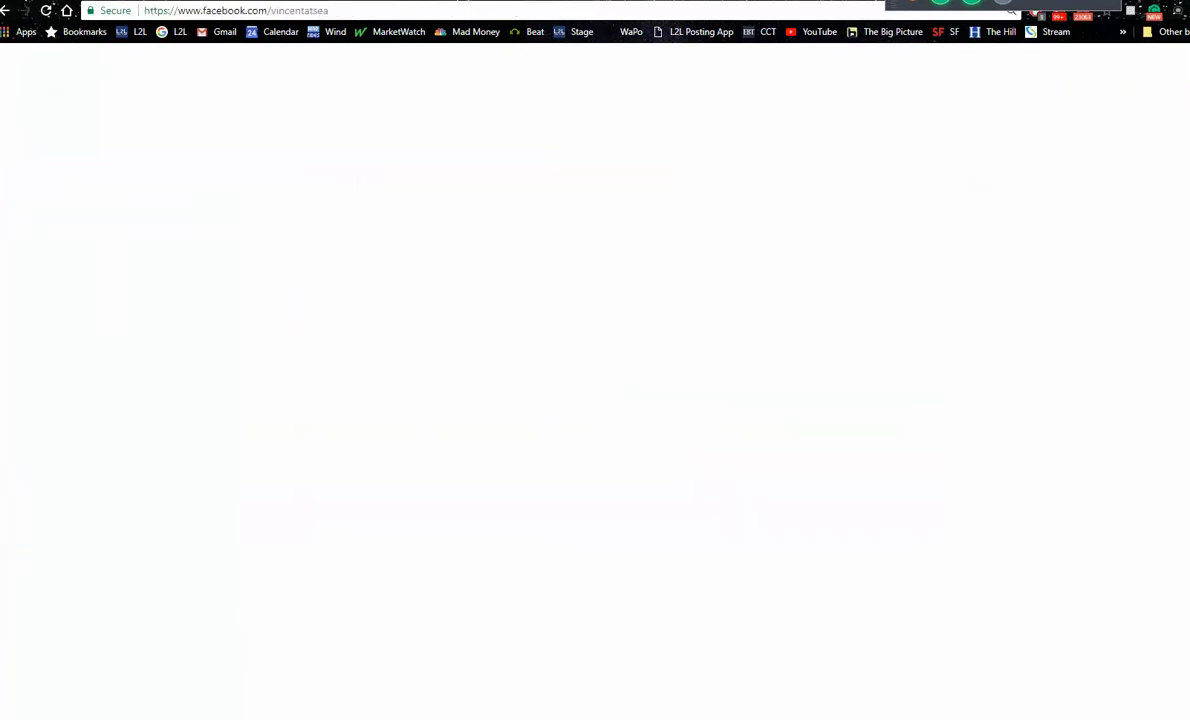
pyautogui.click(588, 137)
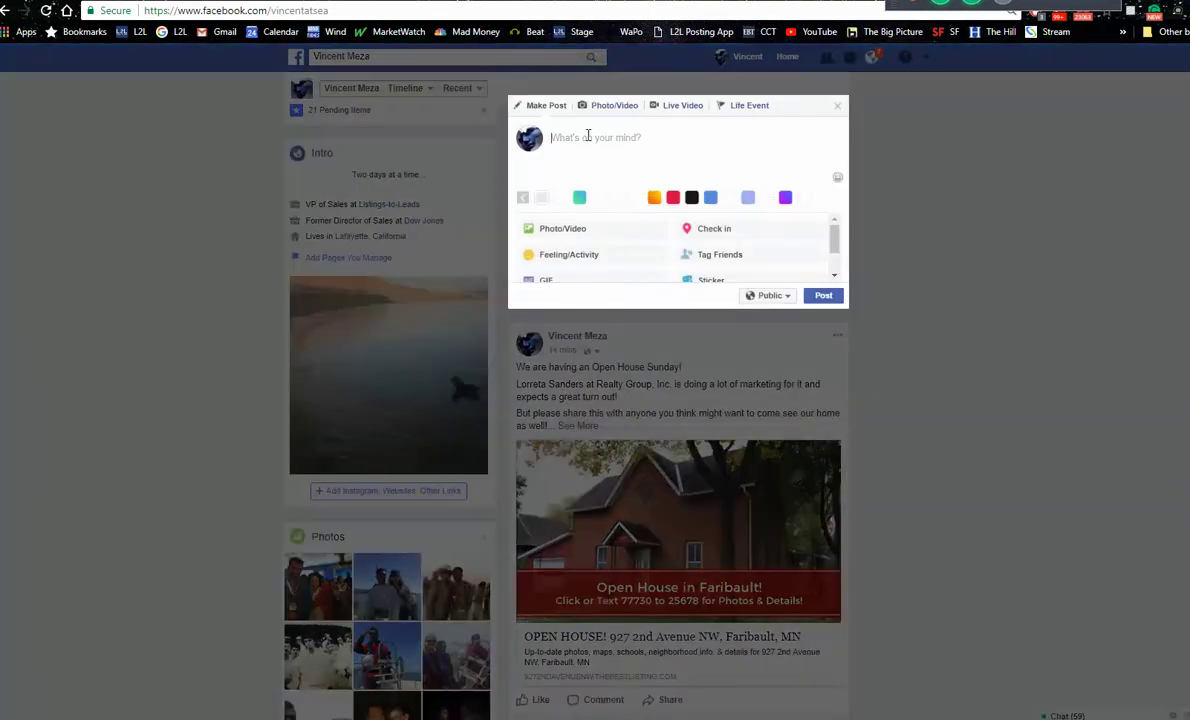
pyautogui.rightClick(588, 137)
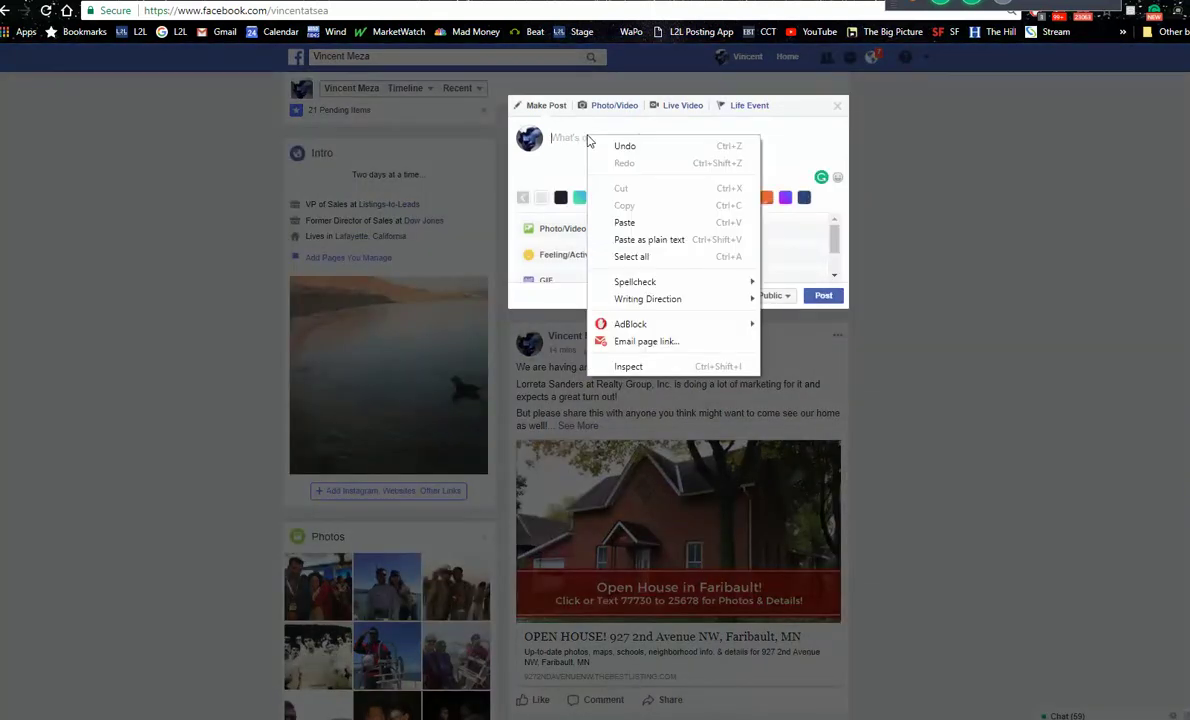
pyautogui.click(627, 226)
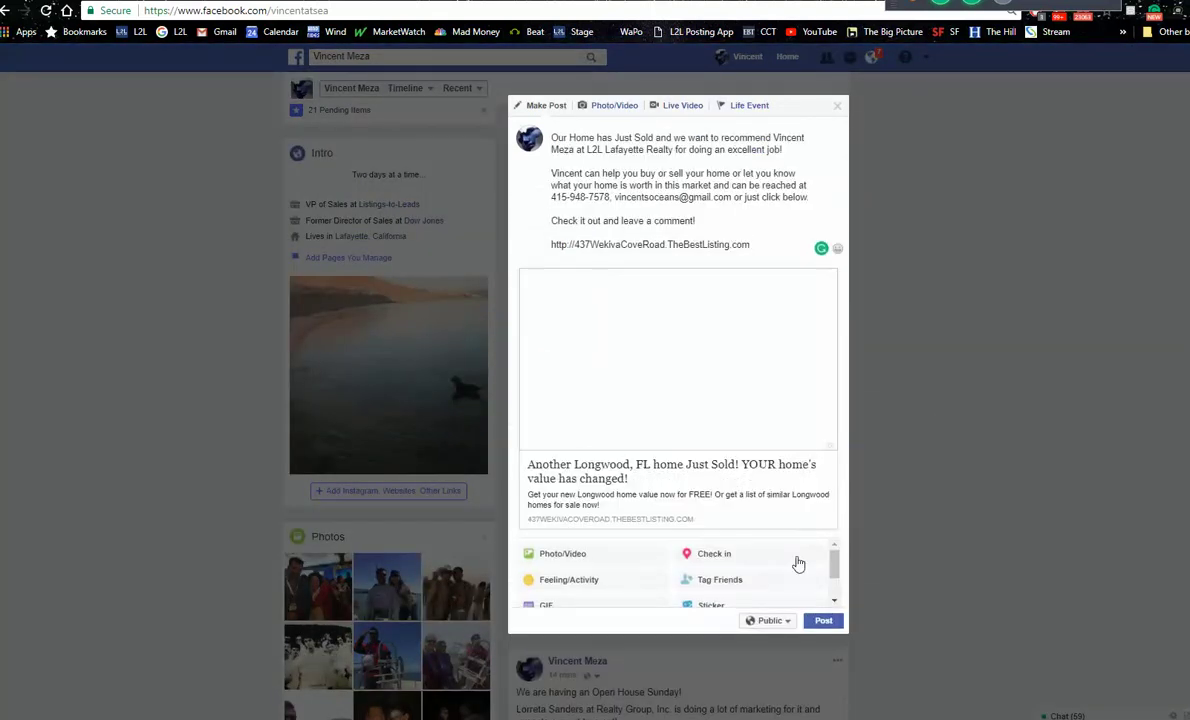
pyautogui.click(825, 625)
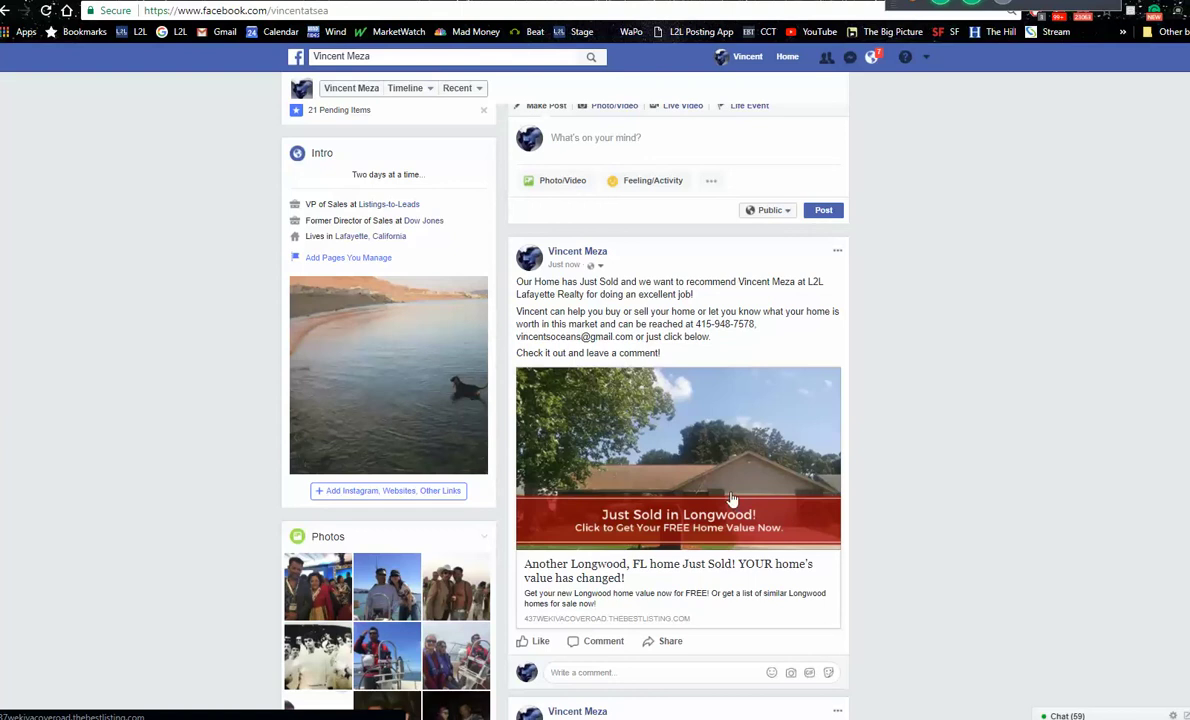
pyautogui.click(679, 460)
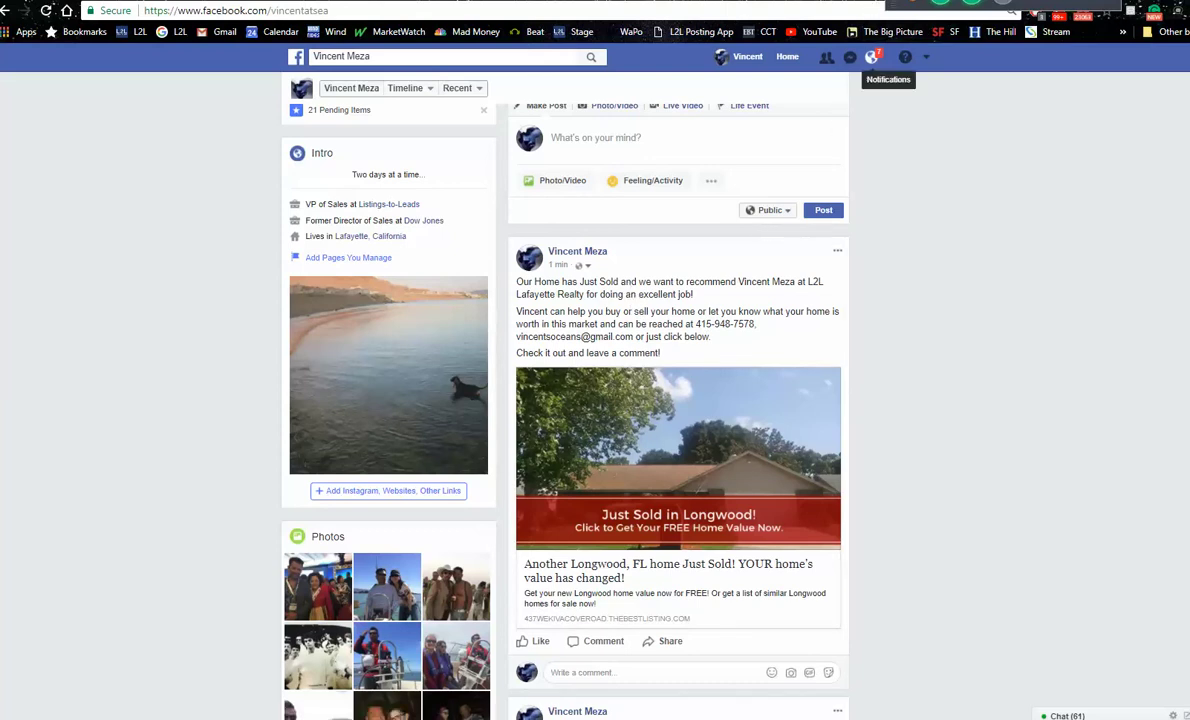
pyautogui.hotkey('ctrl', 'Tab')
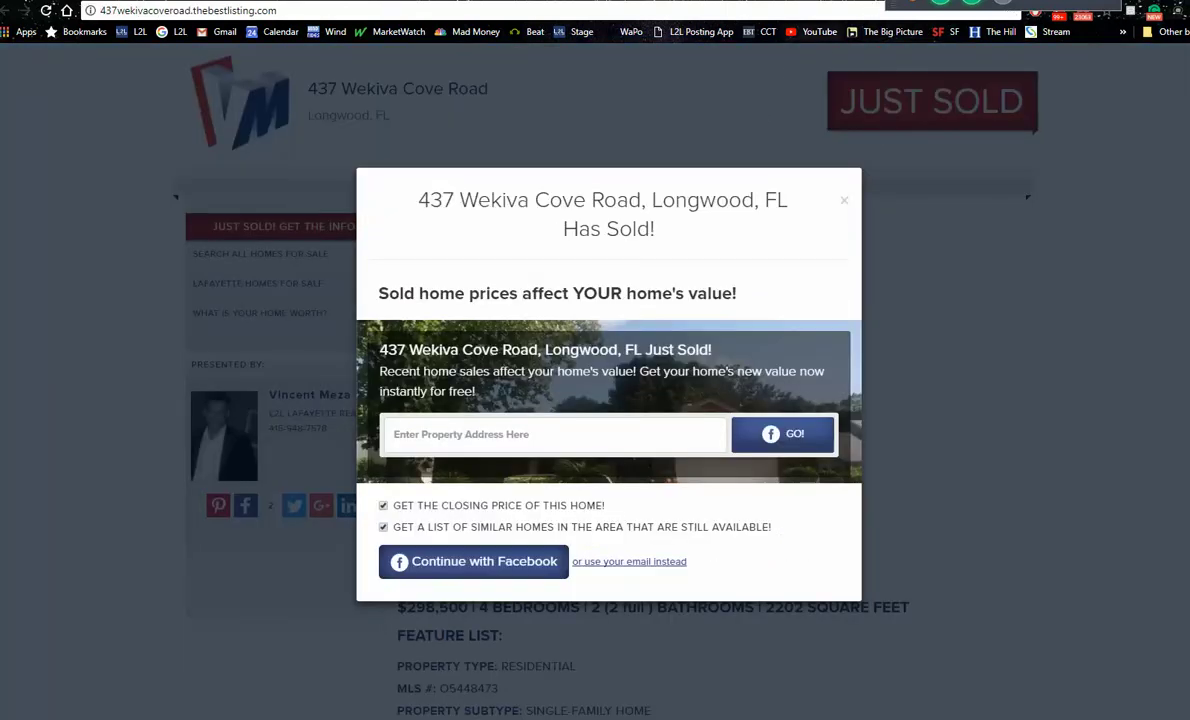
pyautogui.hotkey('ctrl', 'shift', 'Tab')
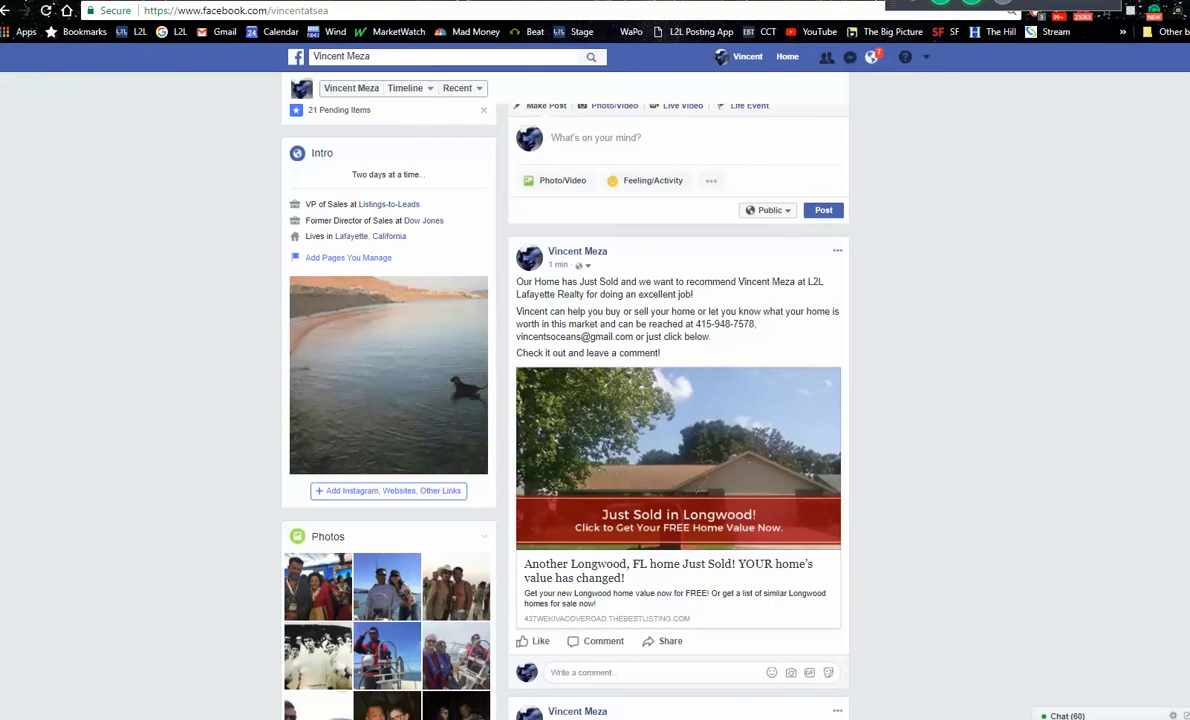
pyautogui.hotkey('ctrl', 'Tab')
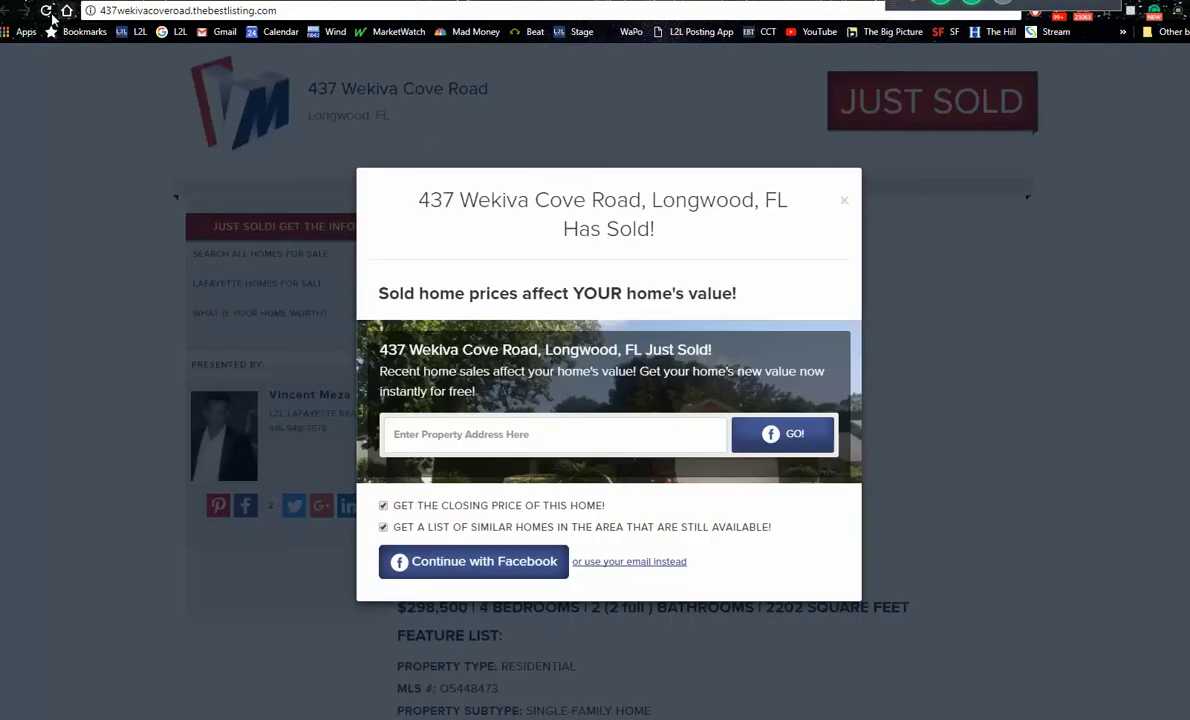
pyautogui.click(46, 11)
# Step: Send 'Did I lose you?' to Everyone in the GoToMeeting chat
pyautogui.click(1035, 10)
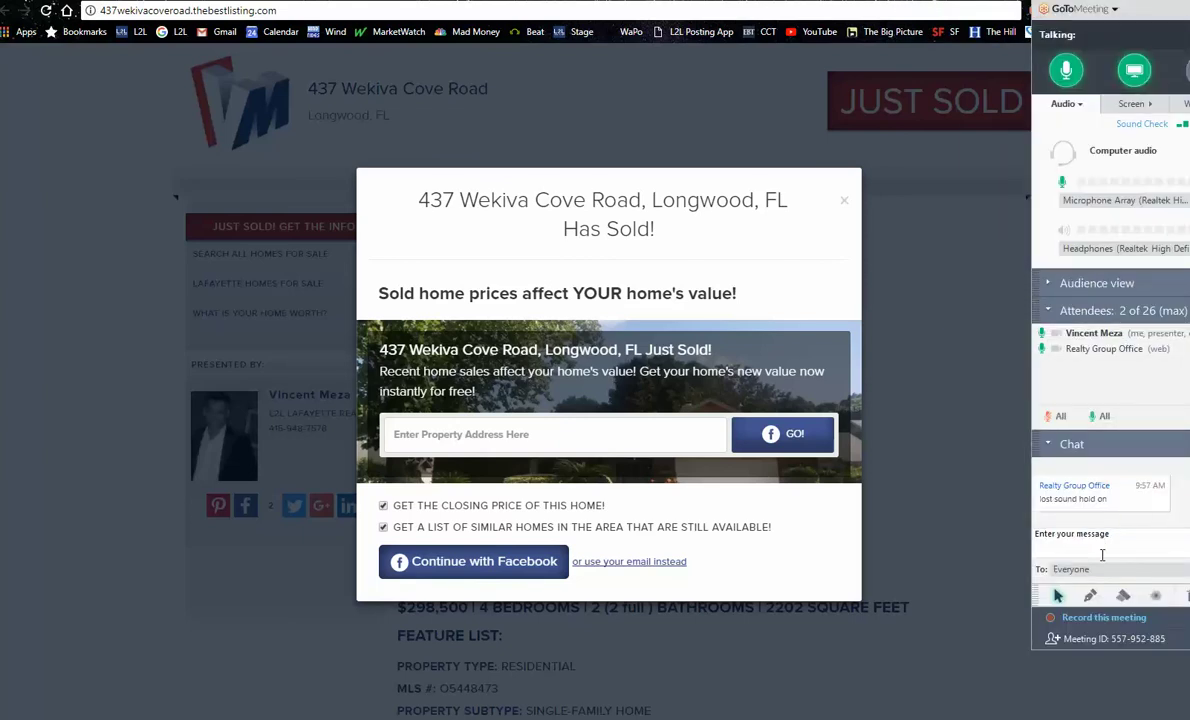
pyautogui.click(1102, 537)
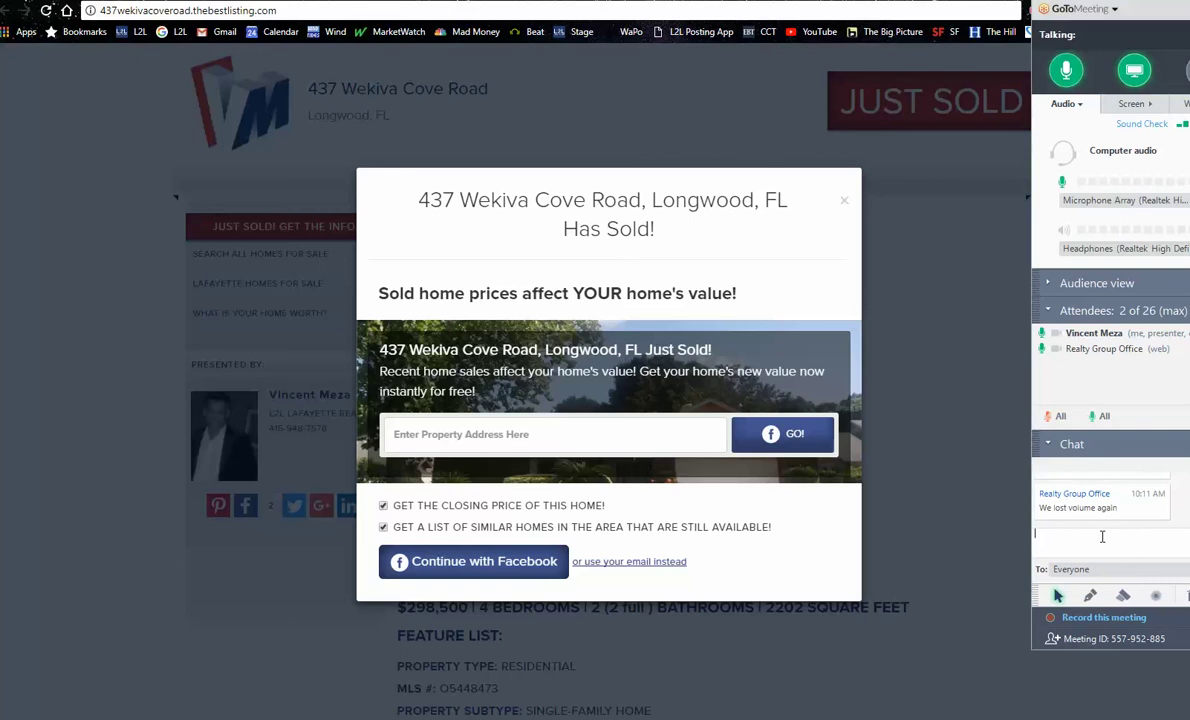
pyautogui.write('Did I lose you')
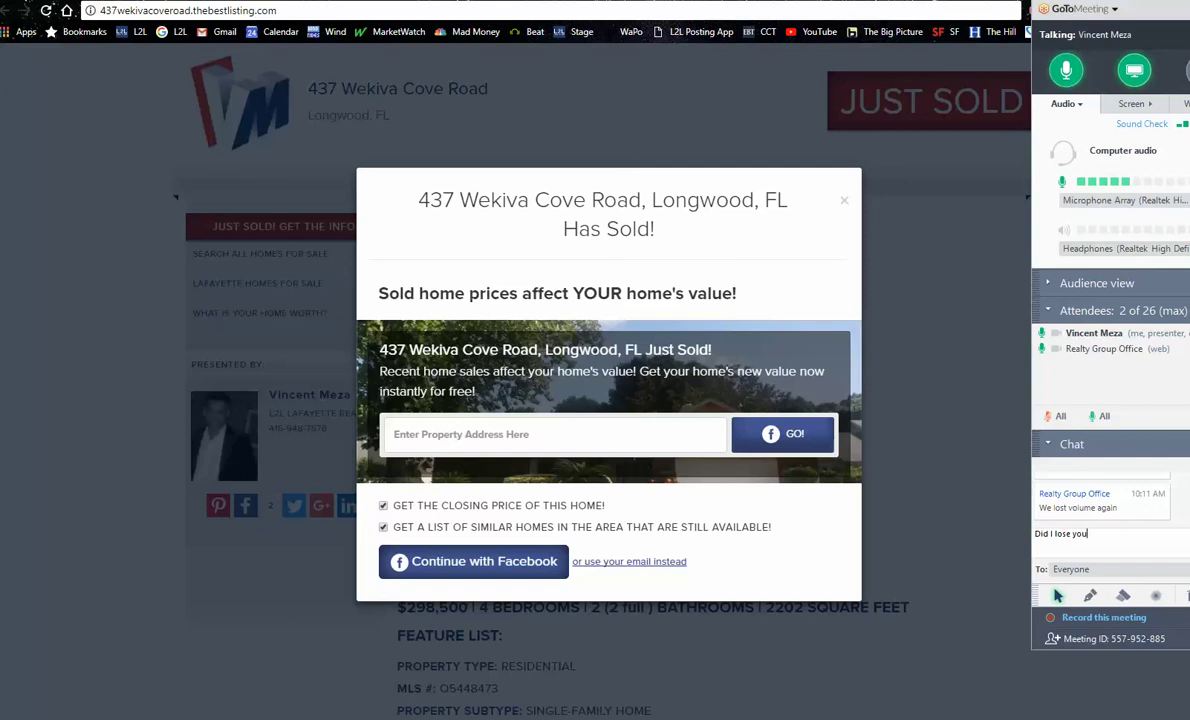
pyautogui.write('?')
pyautogui.press('Return')
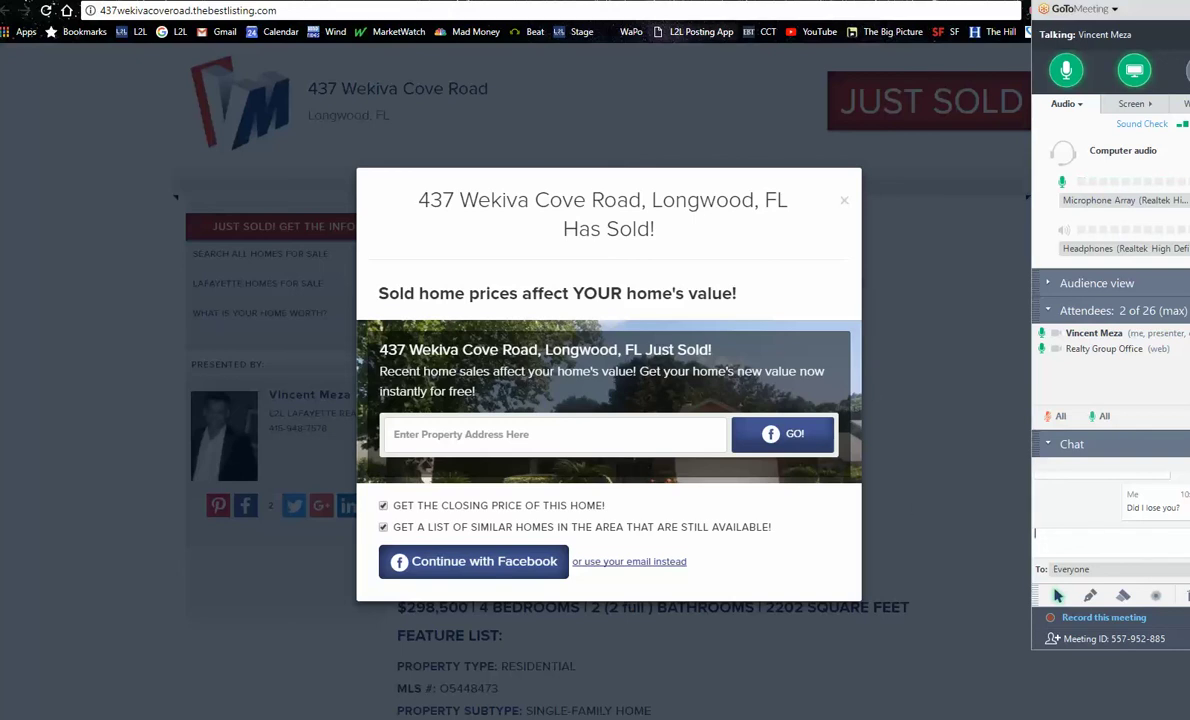
pyautogui.hotkey('ctrl', 'Tab')
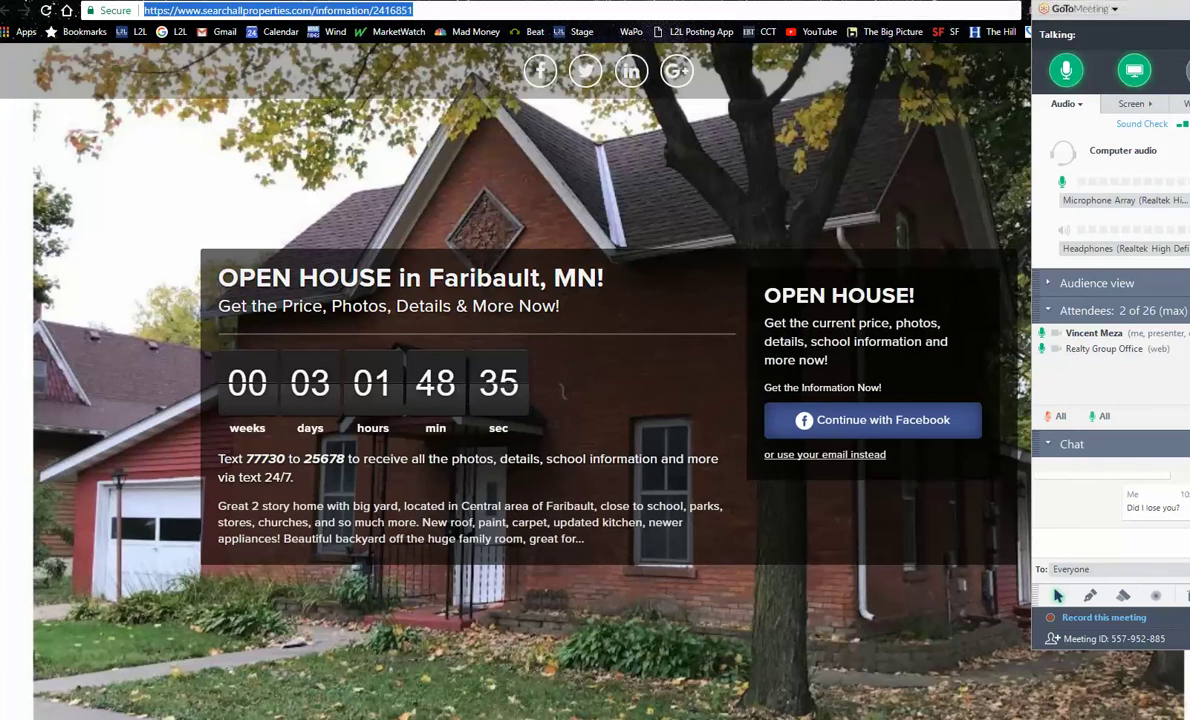
# Step: Flip past the Boundary Road, 114th Avenue, Stinson St and Center City pages to the manage-listing tab
pyautogui.hotkey('ctrl', 'v')
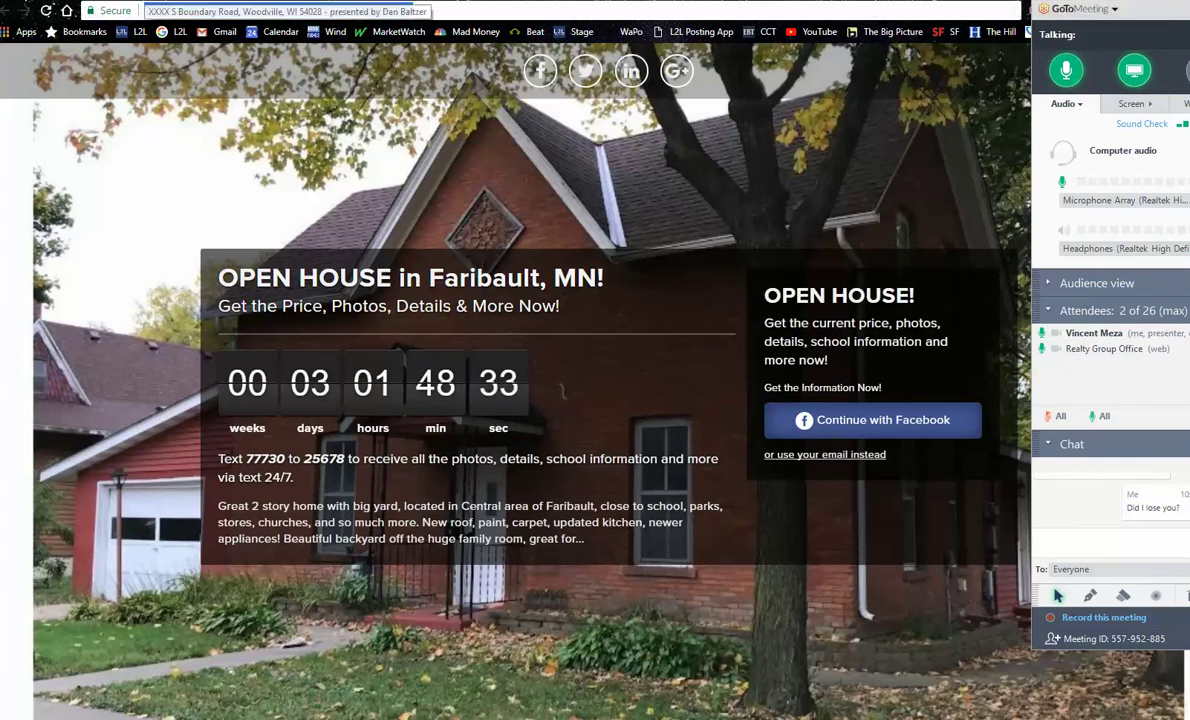
pyautogui.press('Return')
pyautogui.hotkey('alt', 'Left')
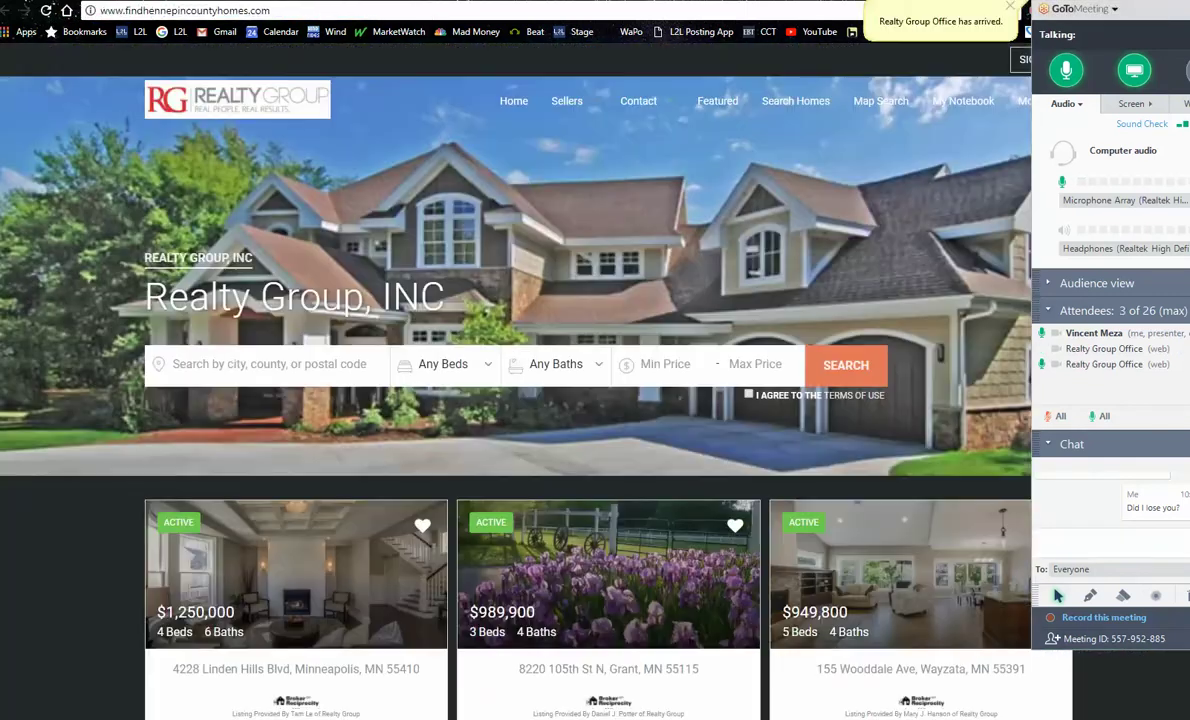
pyautogui.hotkey('alt', 'Left')
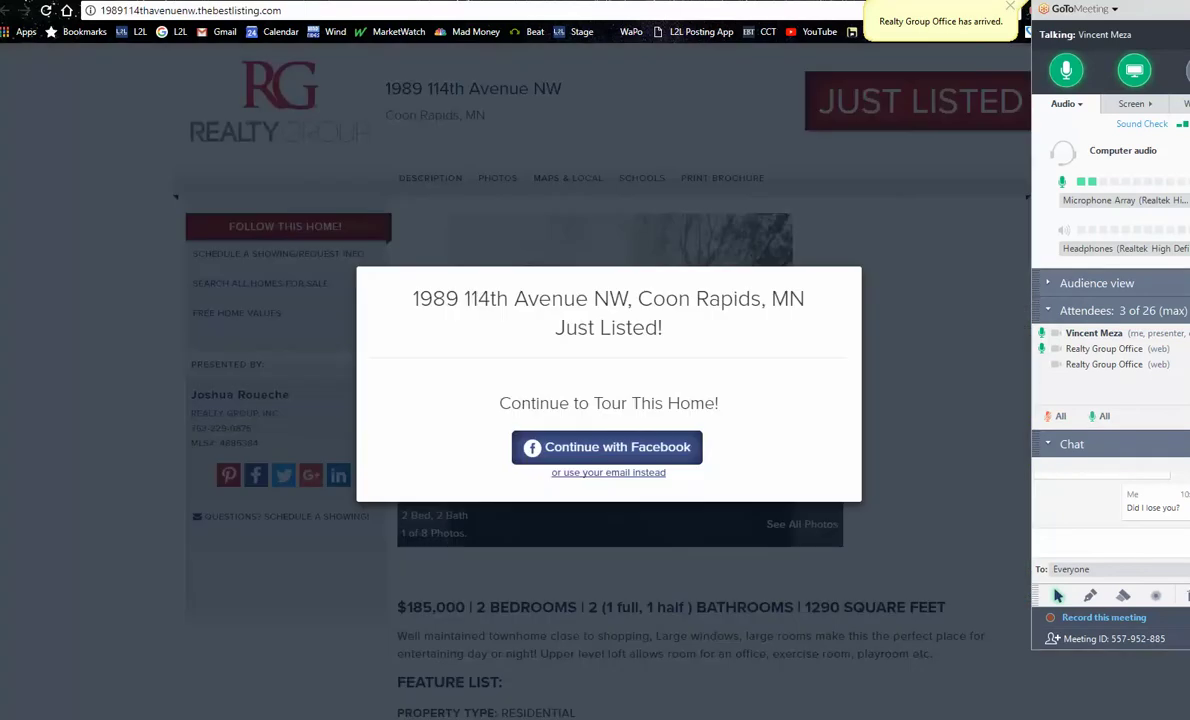
pyautogui.hotkey('alt', 'Left')
pyautogui.hotkey('alt', 'Left')
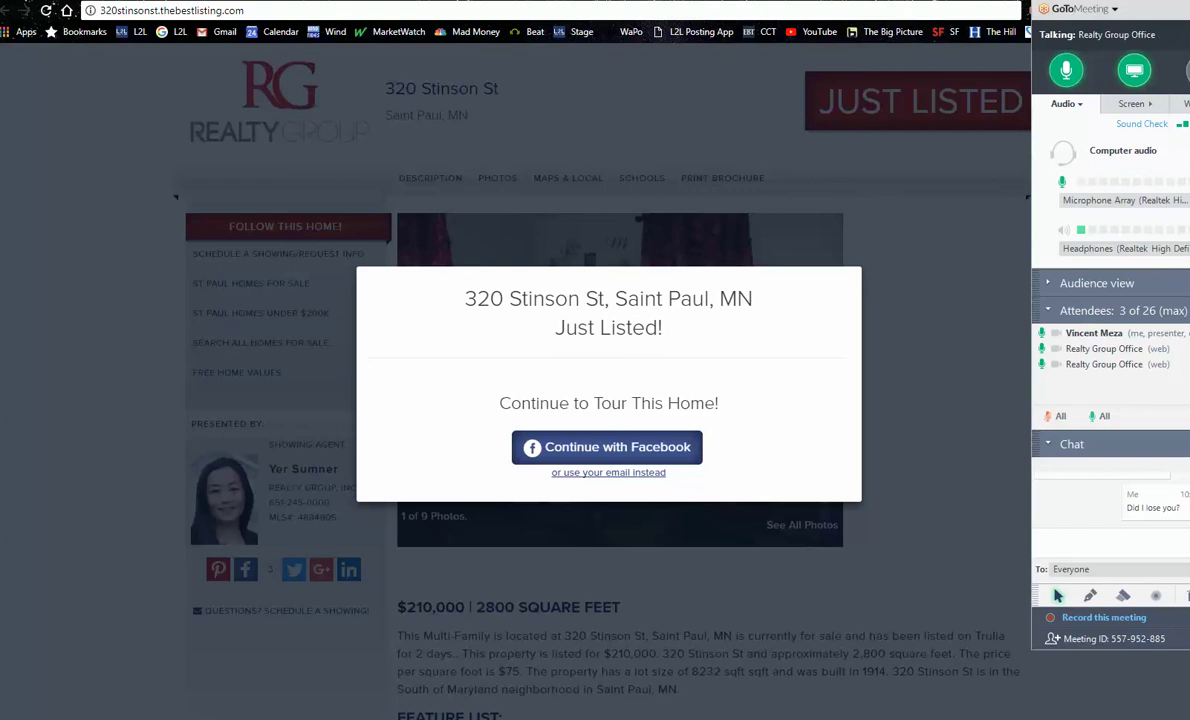
pyautogui.hotkey('ctrl', 'Tab')
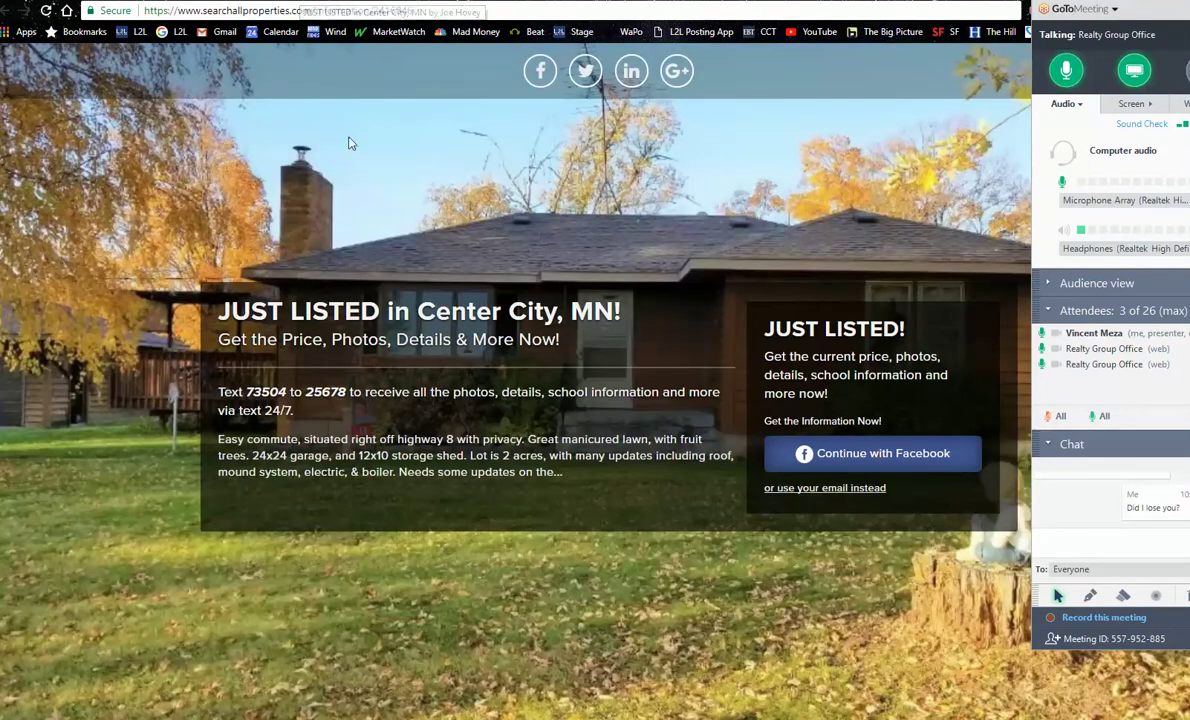
pyautogui.hotkey('ctrl', 'Tab')
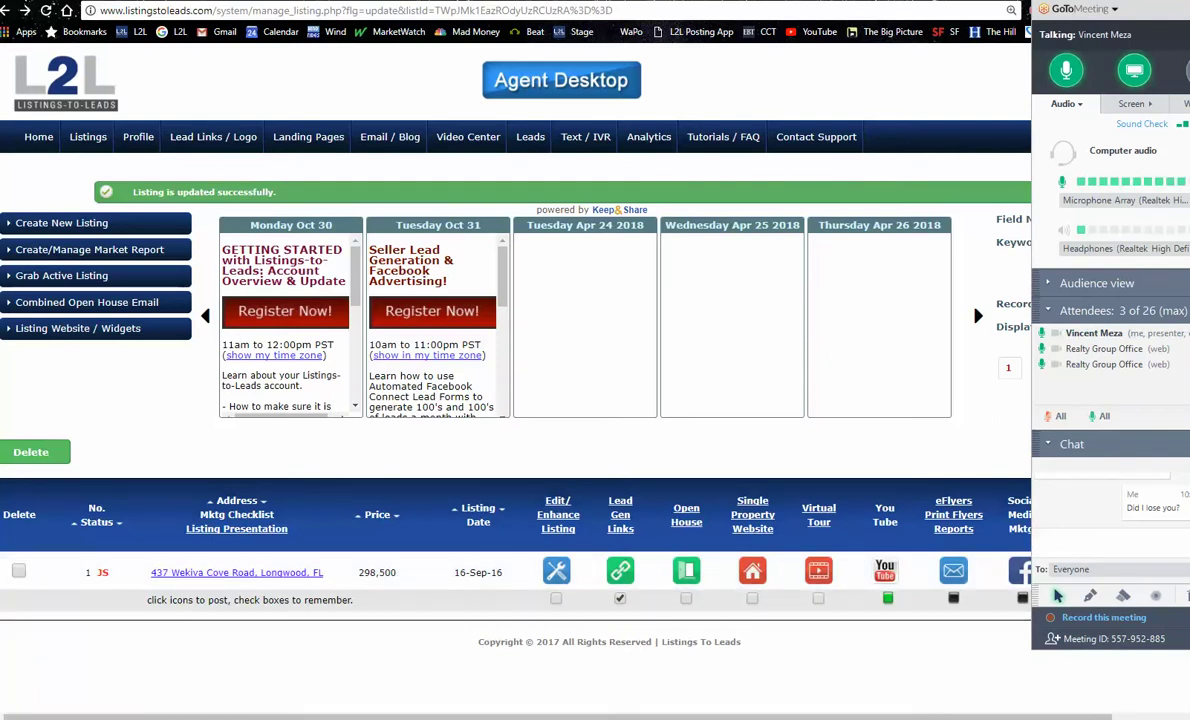
# Step: Preview the Just Sold Website for Facebook post and select its text down to the URL
pyautogui.moveTo(1134, 70)
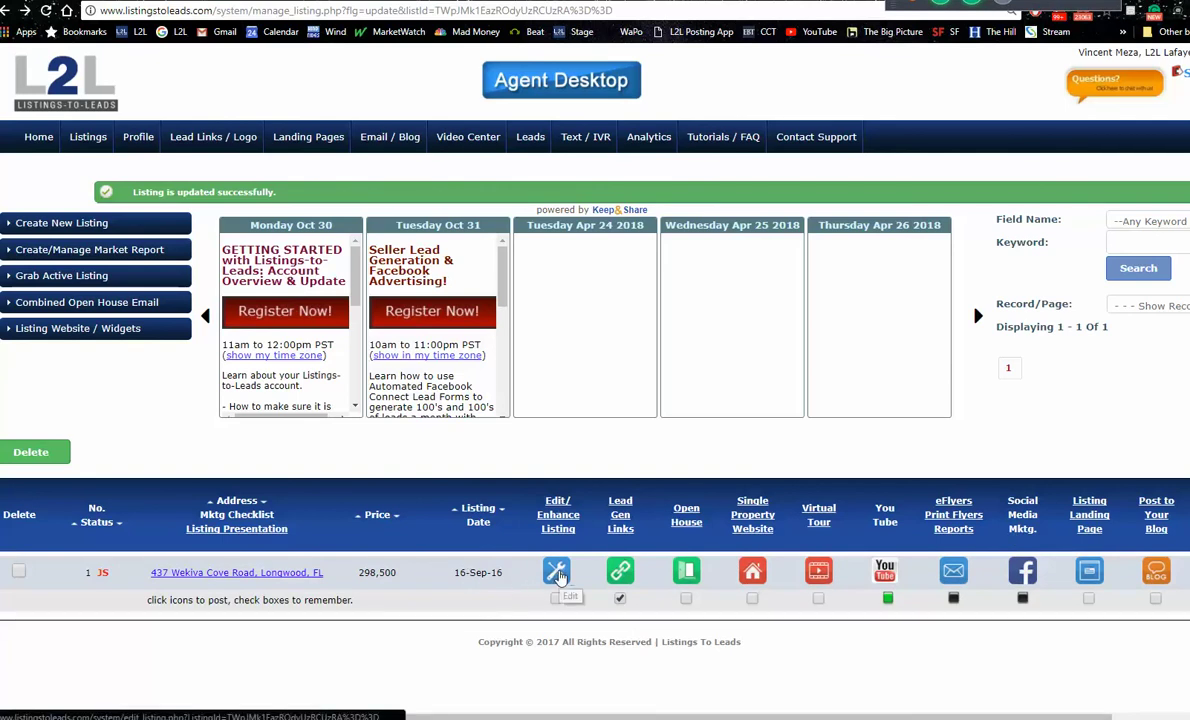
pyautogui.click(1025, 578)
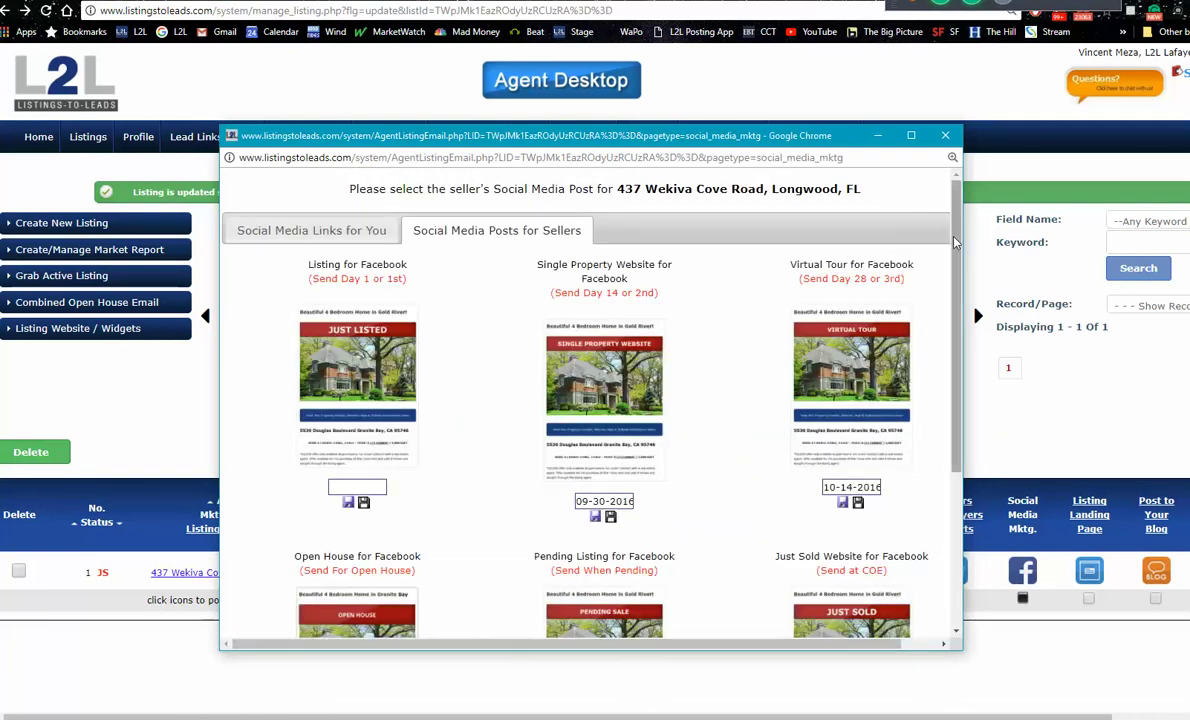
pyautogui.scroll(-3, 937, 300)
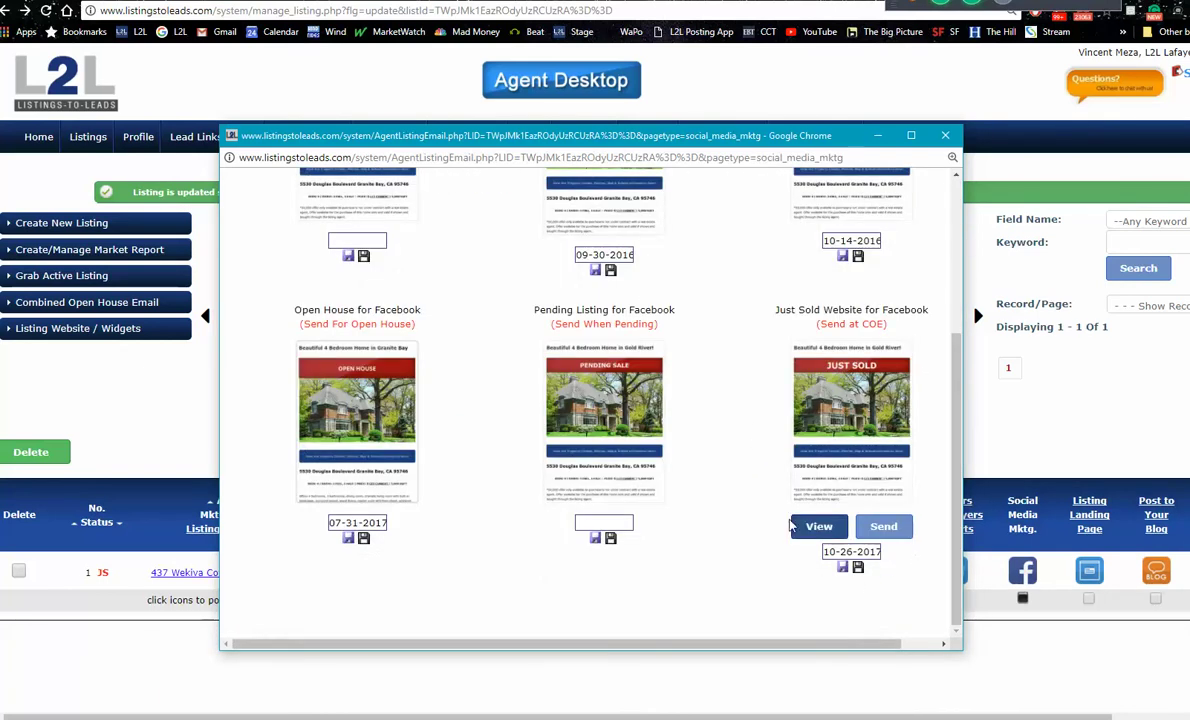
pyautogui.click(819, 527)
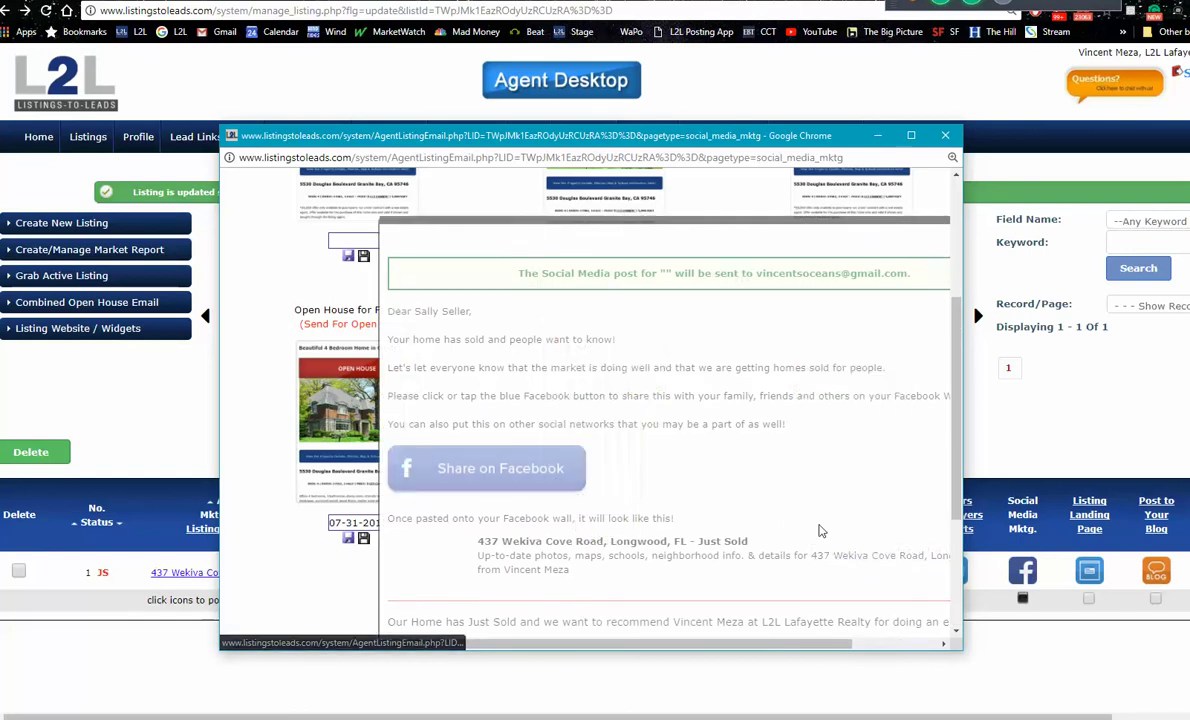
pyautogui.scroll(-5, 963, 340)
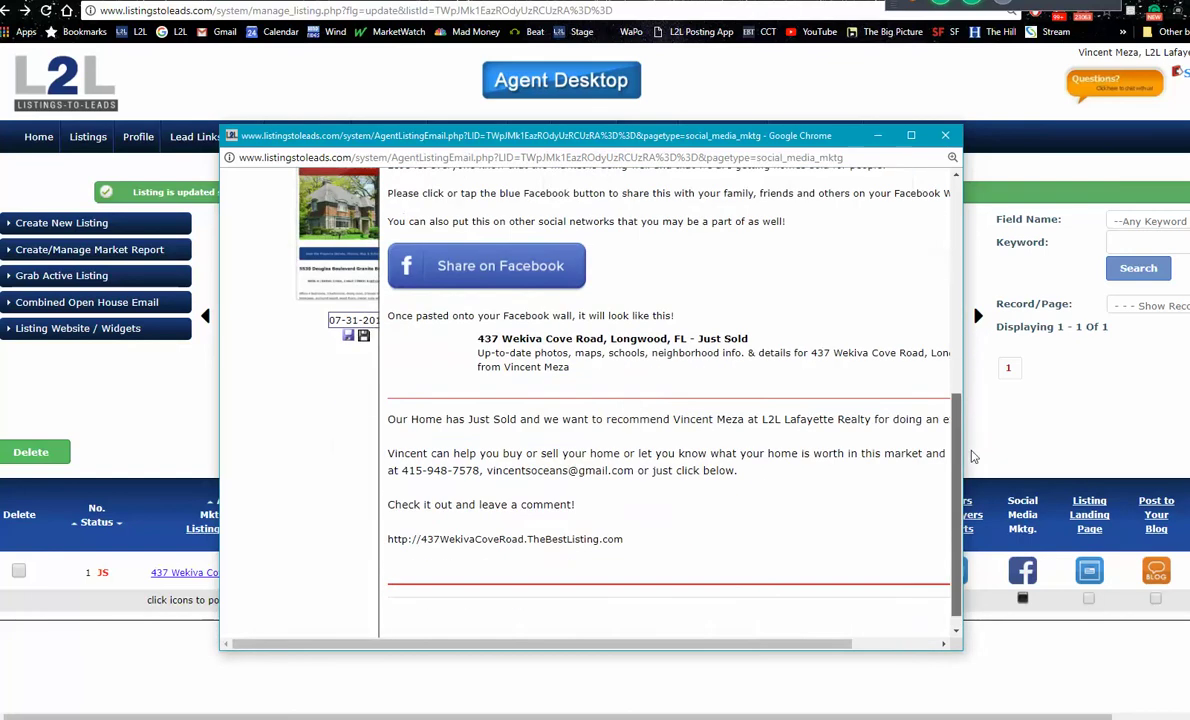
pyautogui.moveTo(632, 510); pyautogui.dragTo(679, 295)
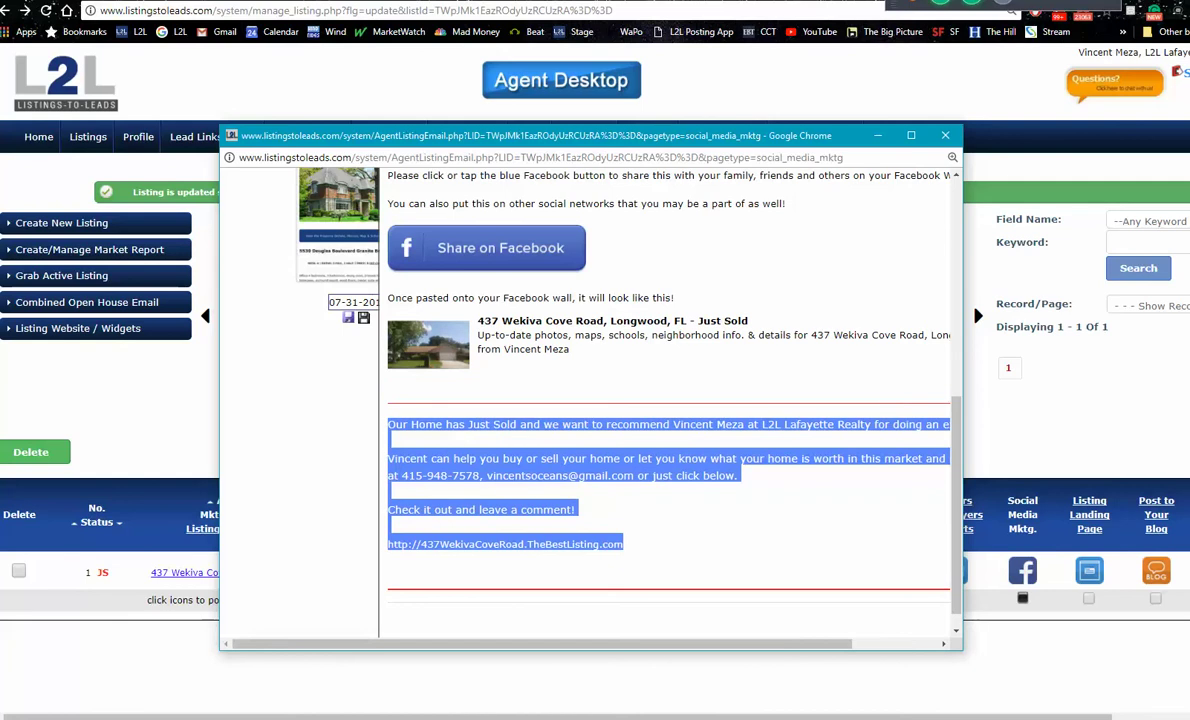
pyautogui.hotkey('ctrl', 'Tab')
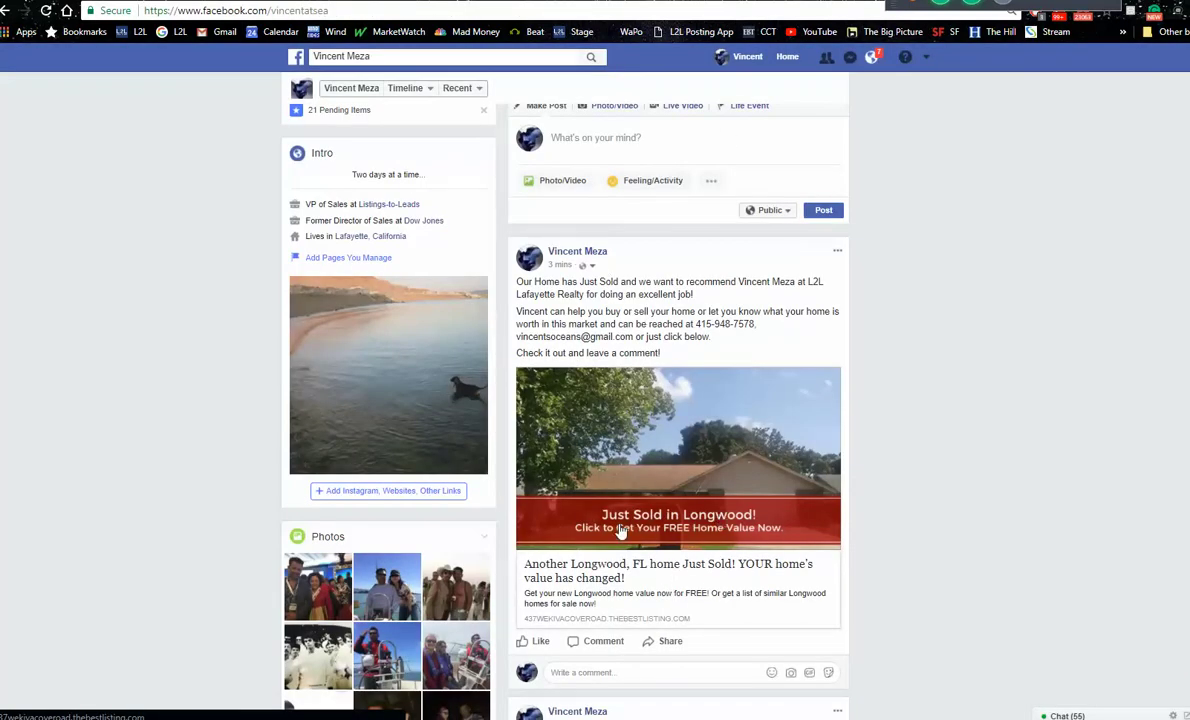
pyautogui.click(645, 475)
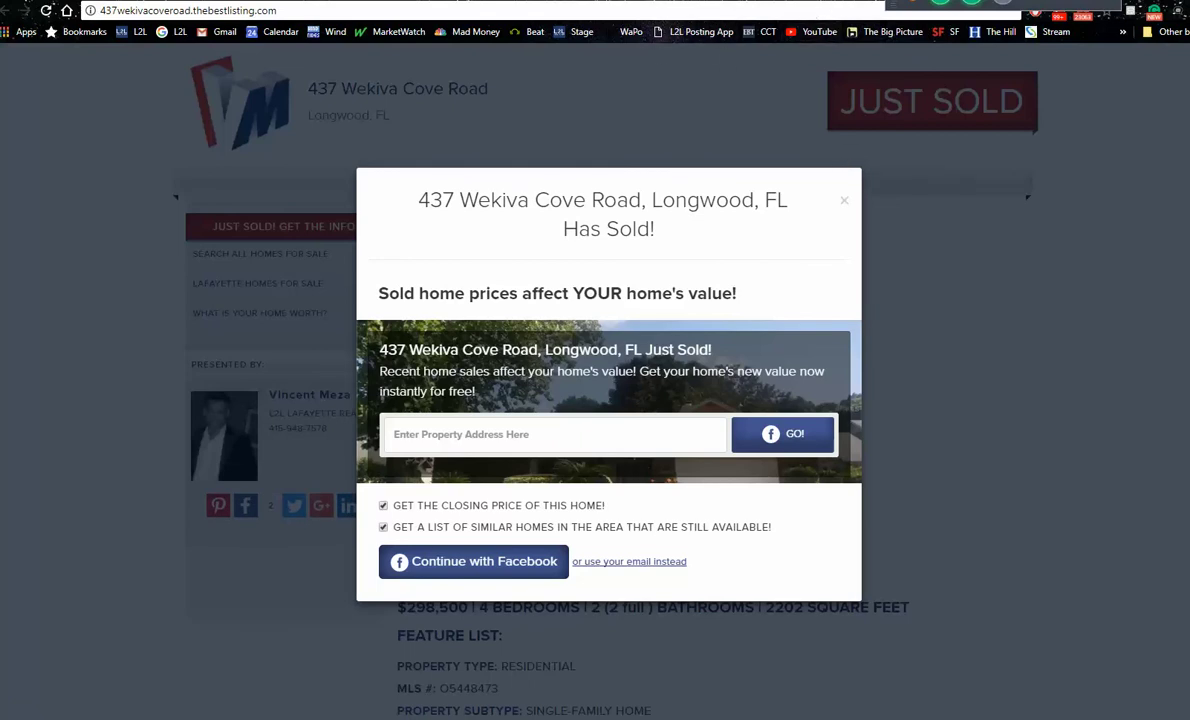
pyautogui.hotkey('alt', 'Left')
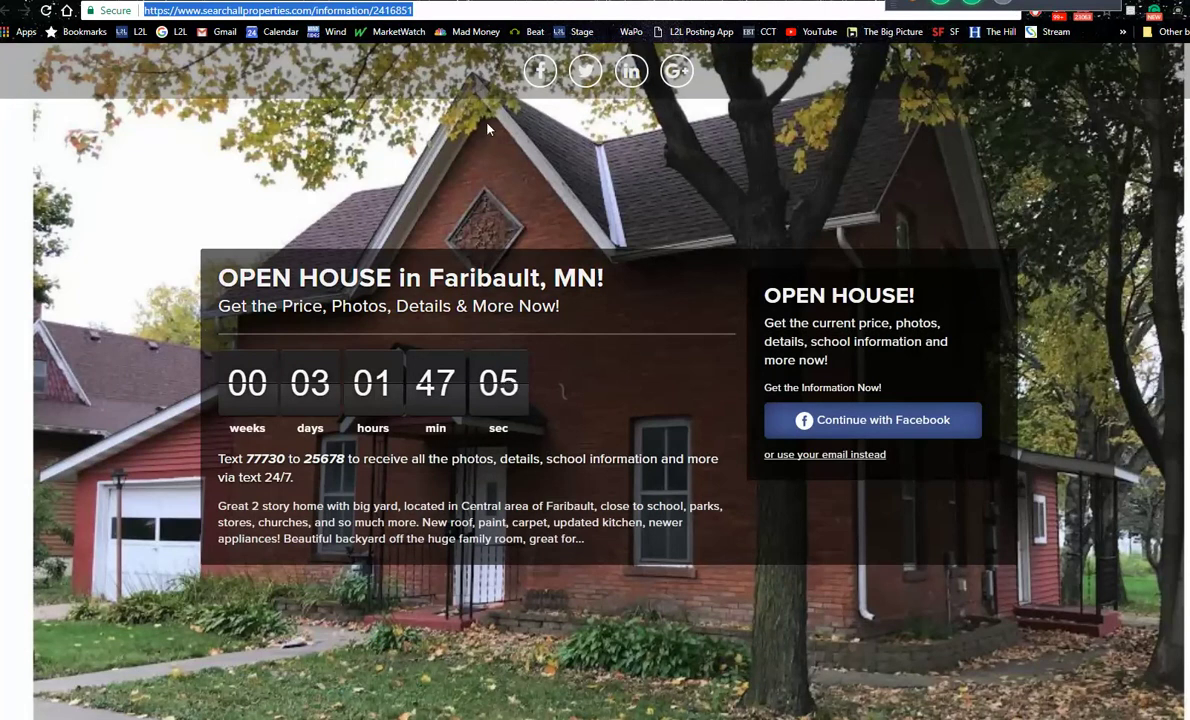
# Step: View the Another Longwood Home Just Sold landing page, then reopen the listing's social media posts
pyautogui.hotkey('ctrl', 'w')
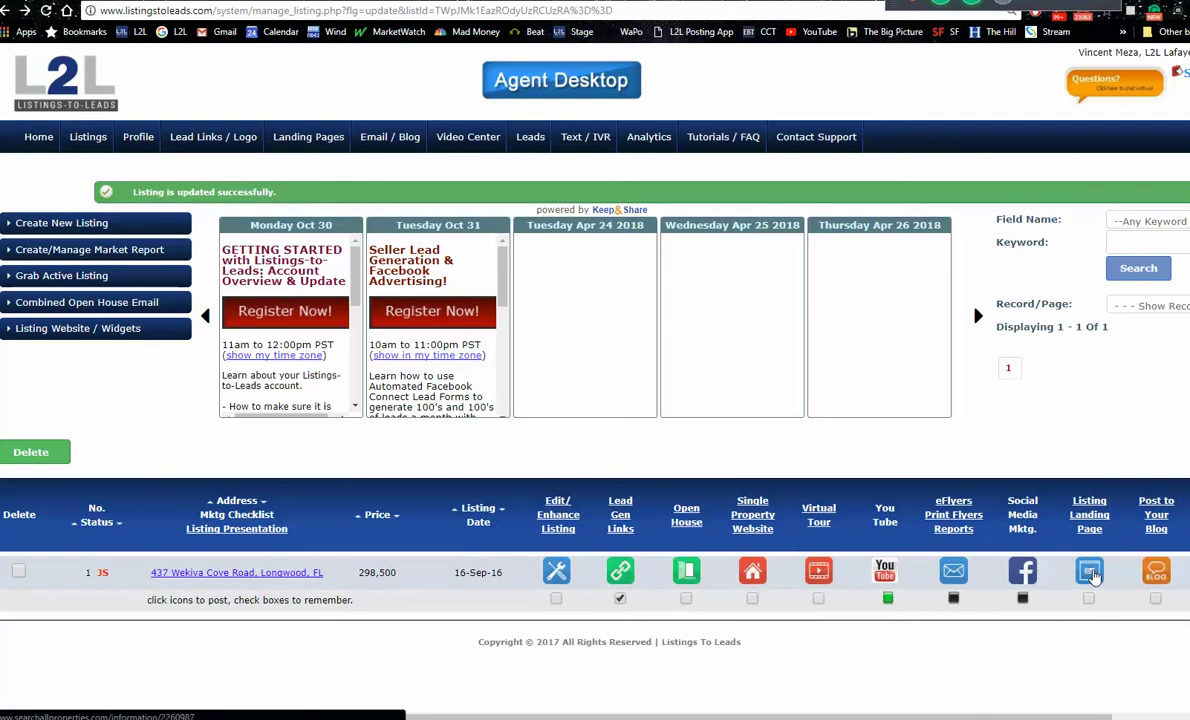
pyautogui.click(1094, 575)
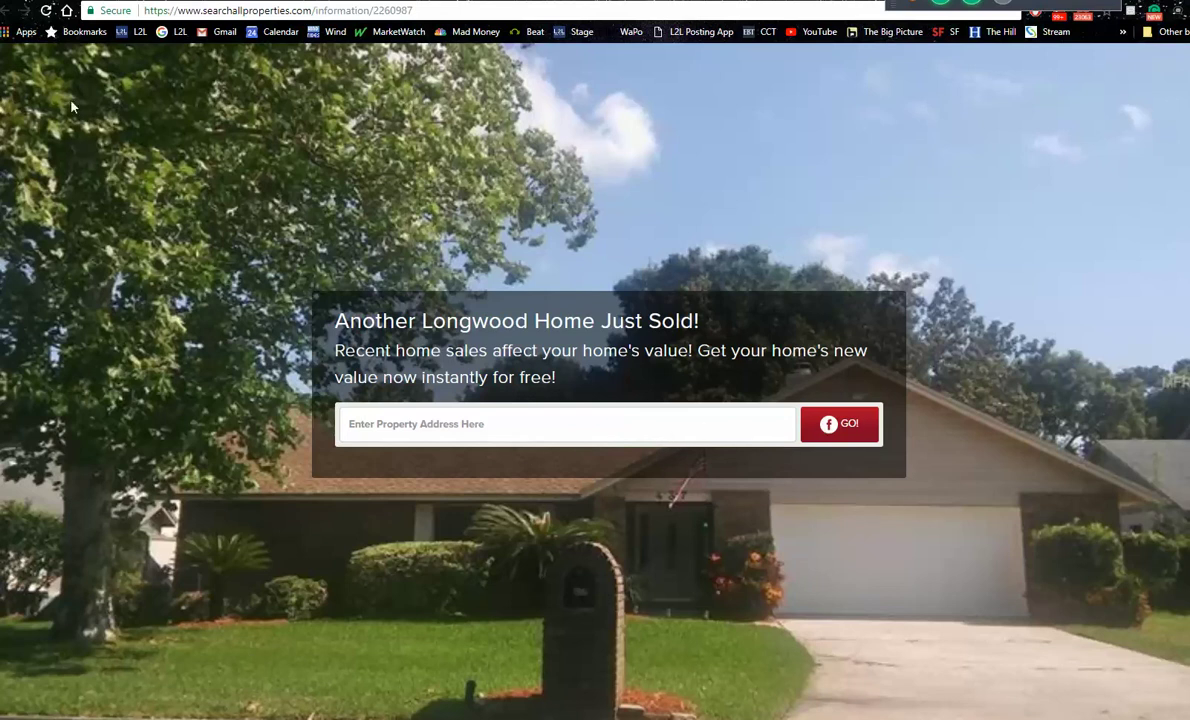
pyautogui.hotkey('ctrl', 'w')
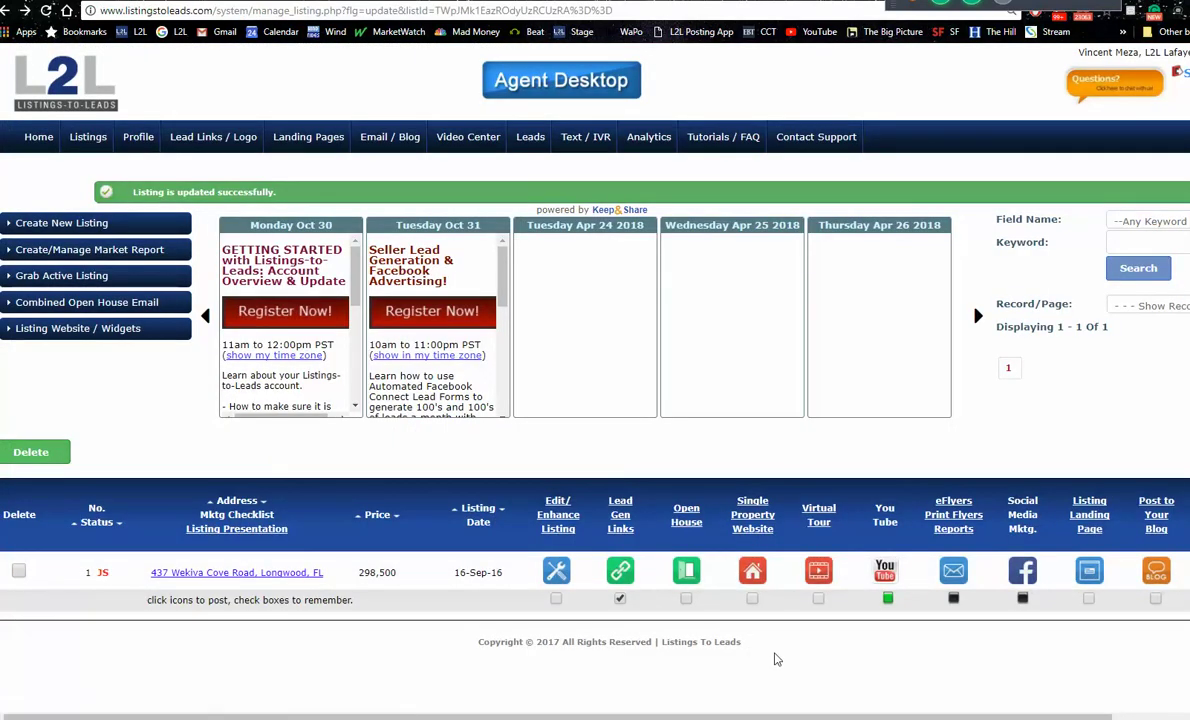
pyautogui.hscroll(3, 785, 281)
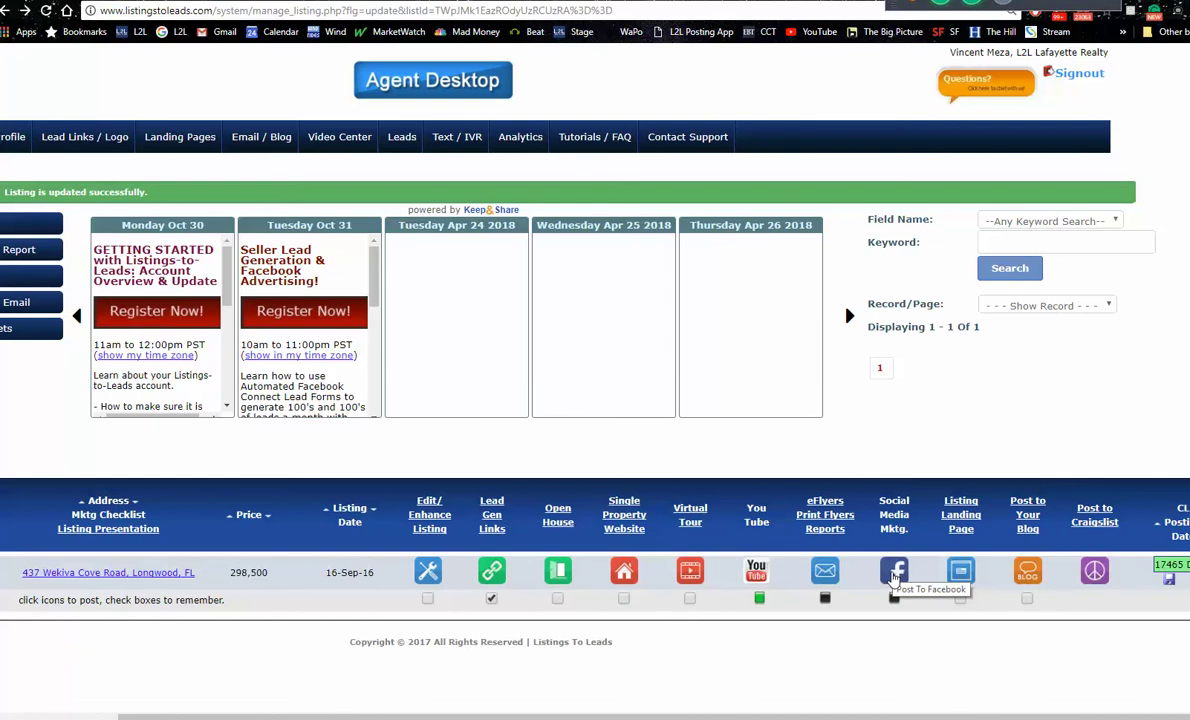
pyautogui.click(895, 574)
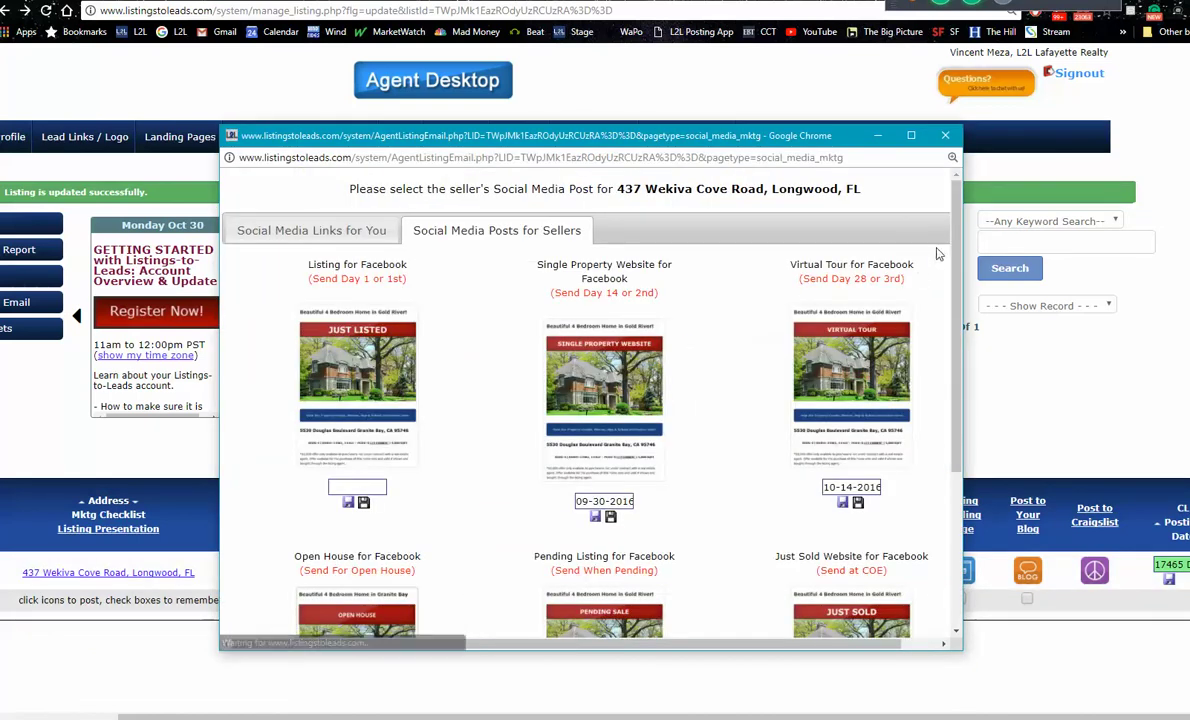
# Step: Reopen the preview of the Just Sold Website for Facebook post and enlarge it to full screen
pyautogui.moveTo(728, 132); pyautogui.dragTo(656, 102)
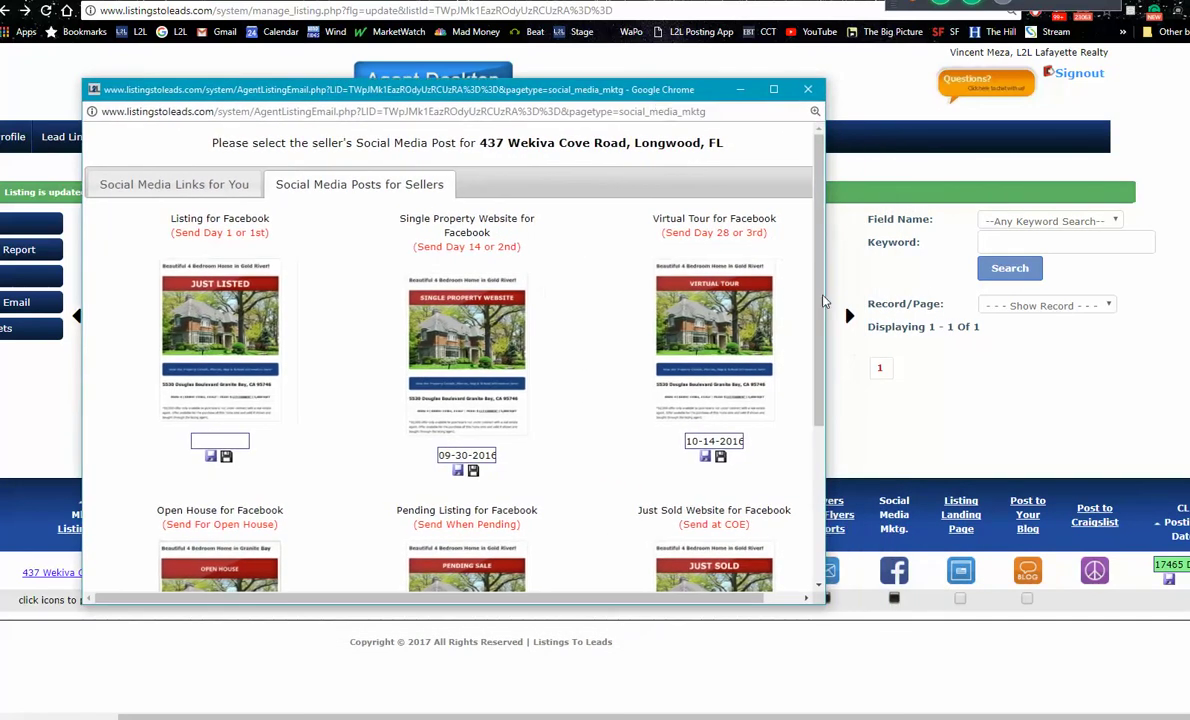
pyautogui.moveTo(819, 269); pyautogui.dragTo(819, 314)
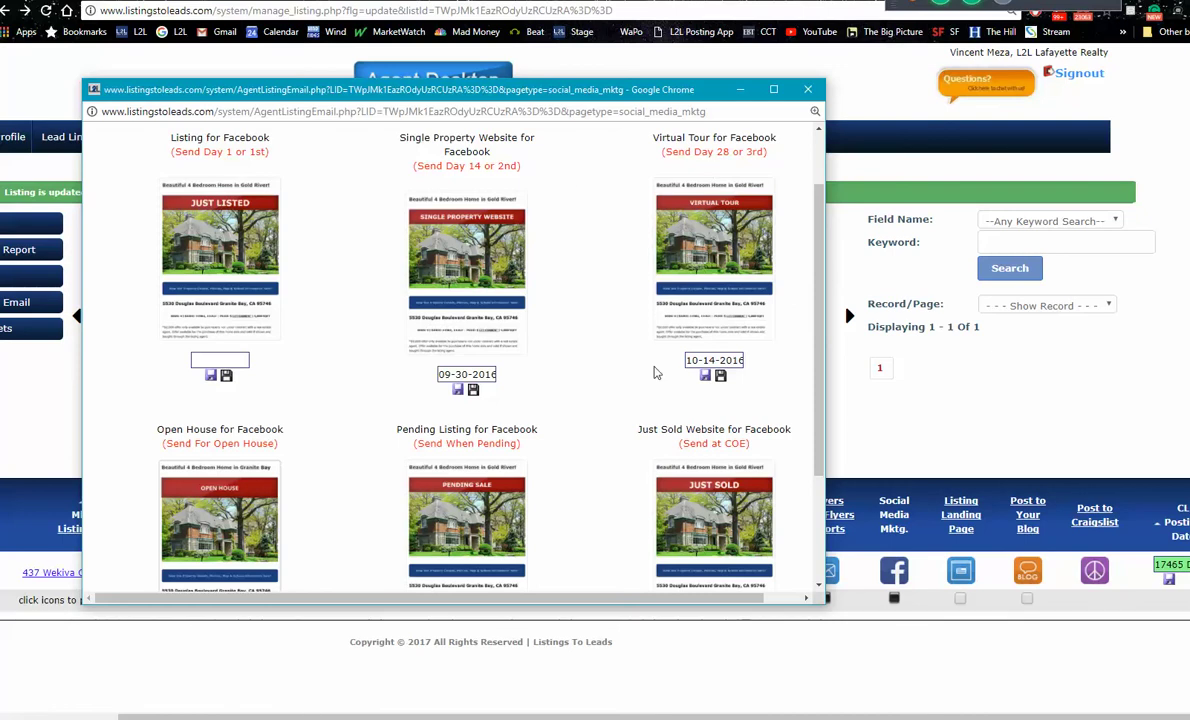
pyautogui.scroll(-2, 819, 273)
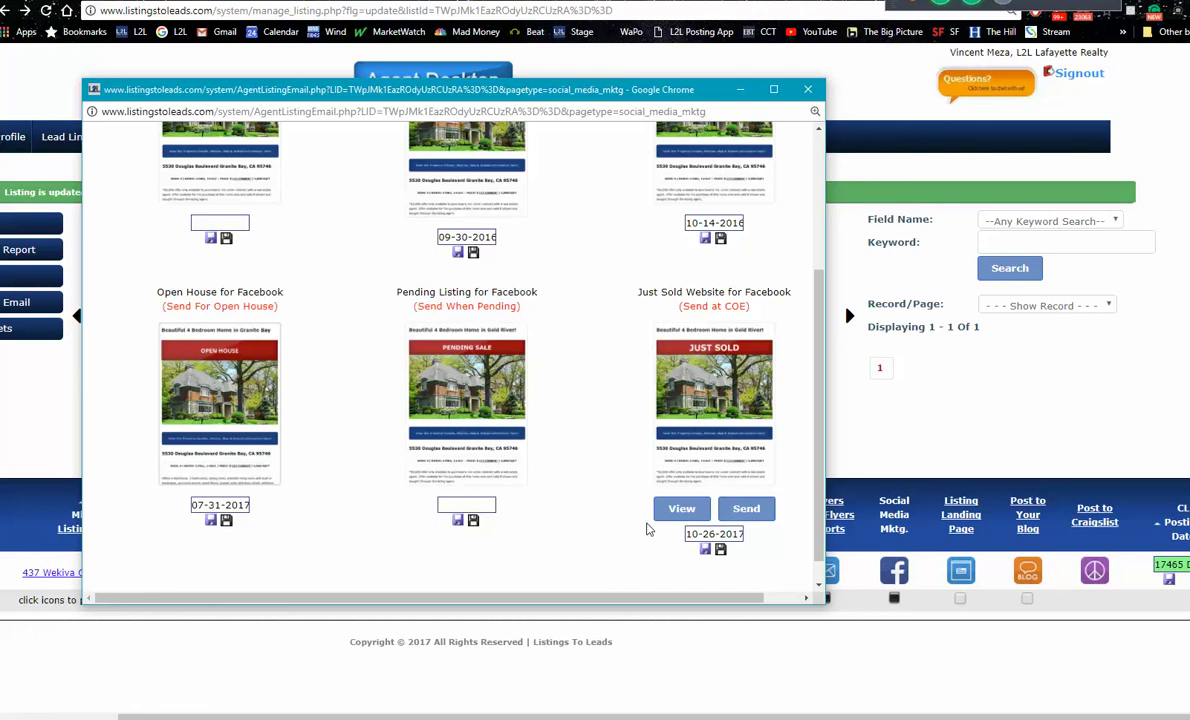
pyautogui.click(681, 511)
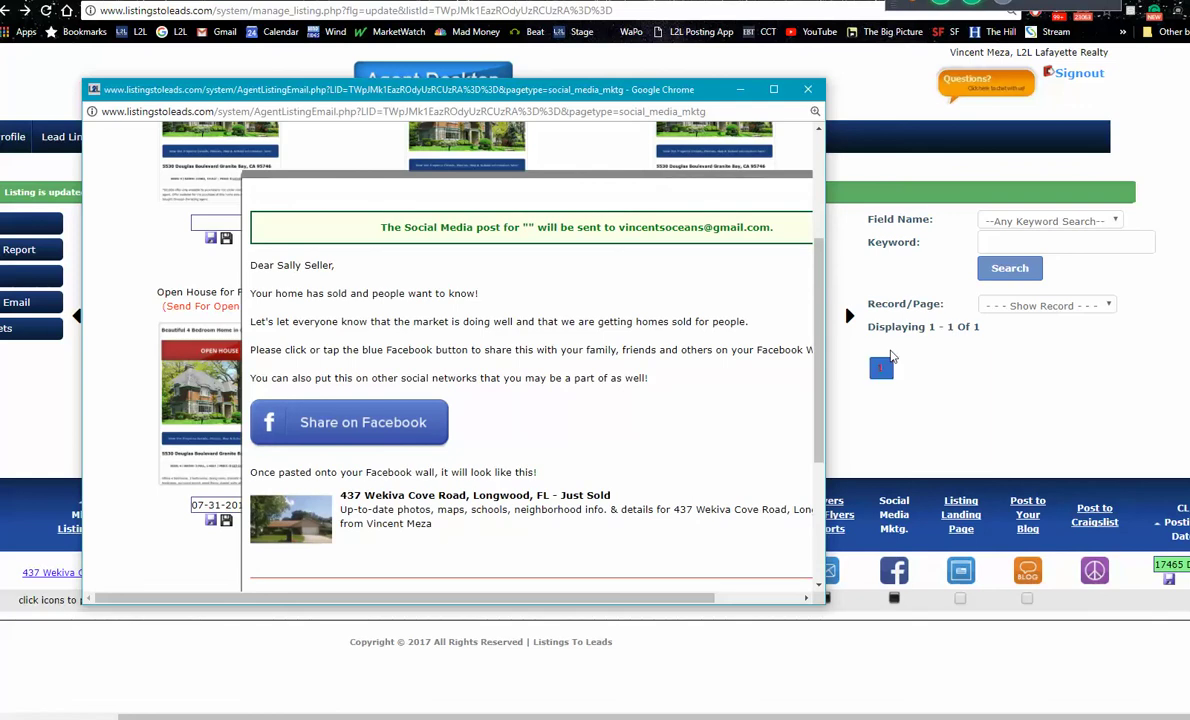
pyautogui.click(774, 91)
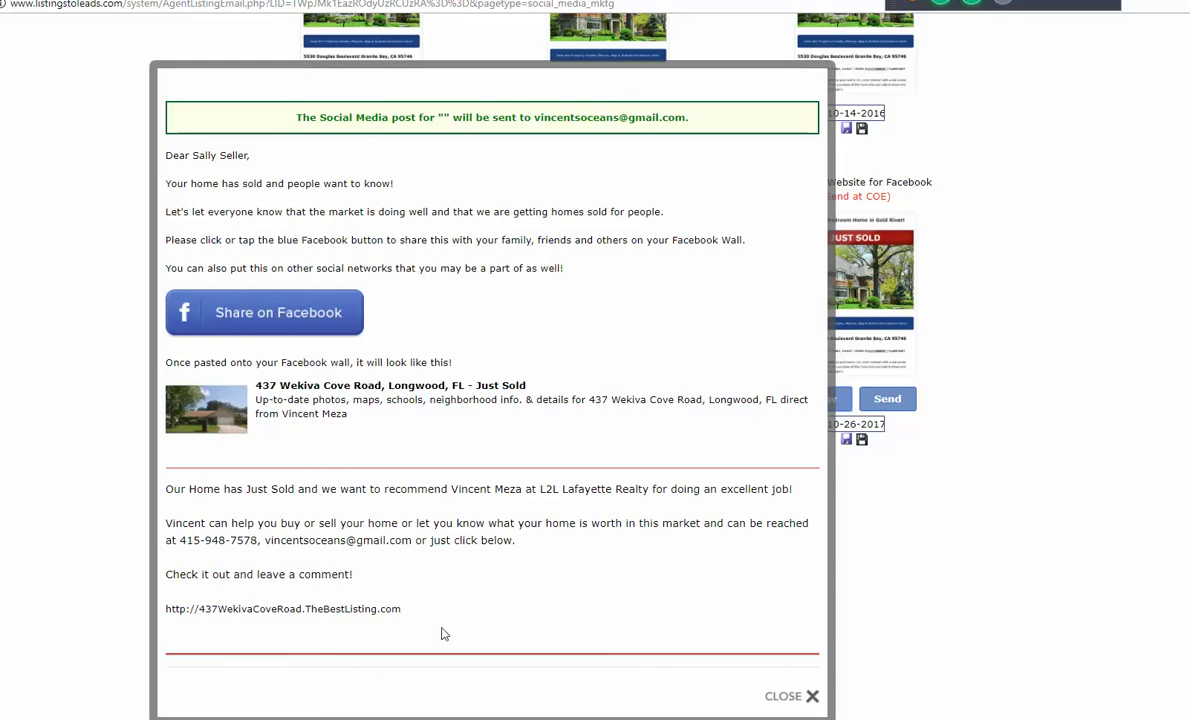
# Step: Copy the Just Sold recommendation text through the listing URL, then close the preview
pyautogui.moveTo(433, 629); pyautogui.dragTo(149, 465)
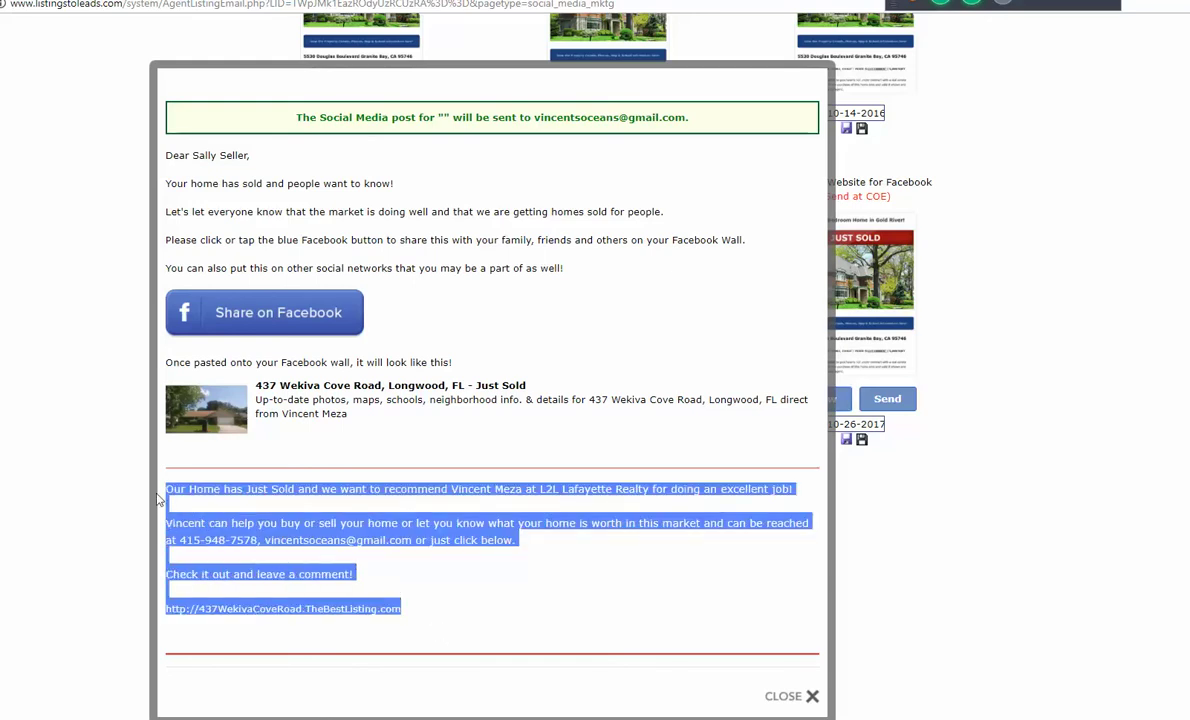
pyautogui.hotkey('ctrl', 'a')
pyautogui.click(455, 542)
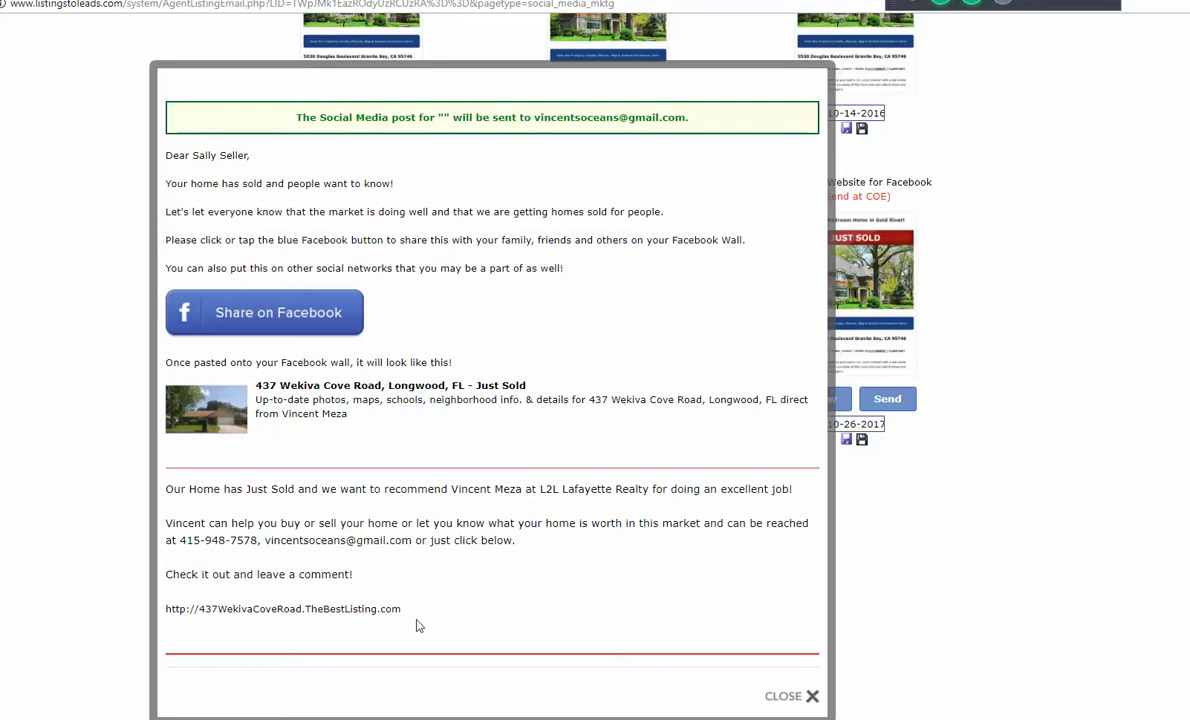
pyautogui.moveTo(414, 627); pyautogui.dragTo(157, 490)
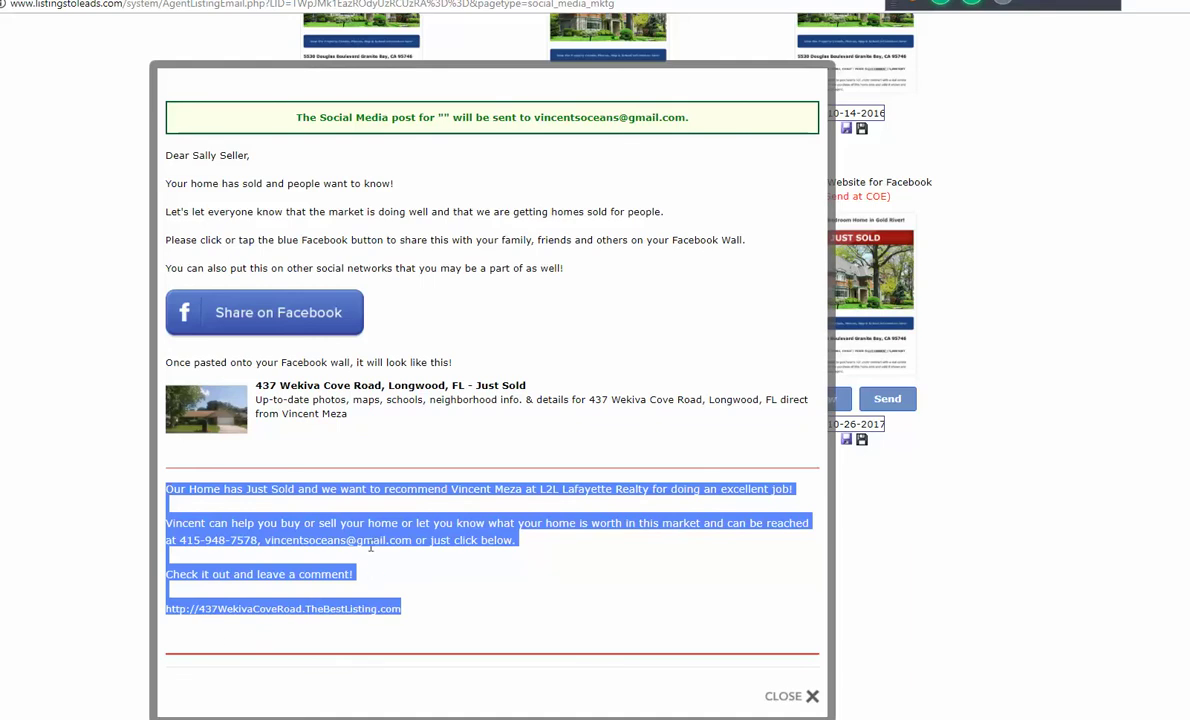
pyautogui.rightClick(388, 516)
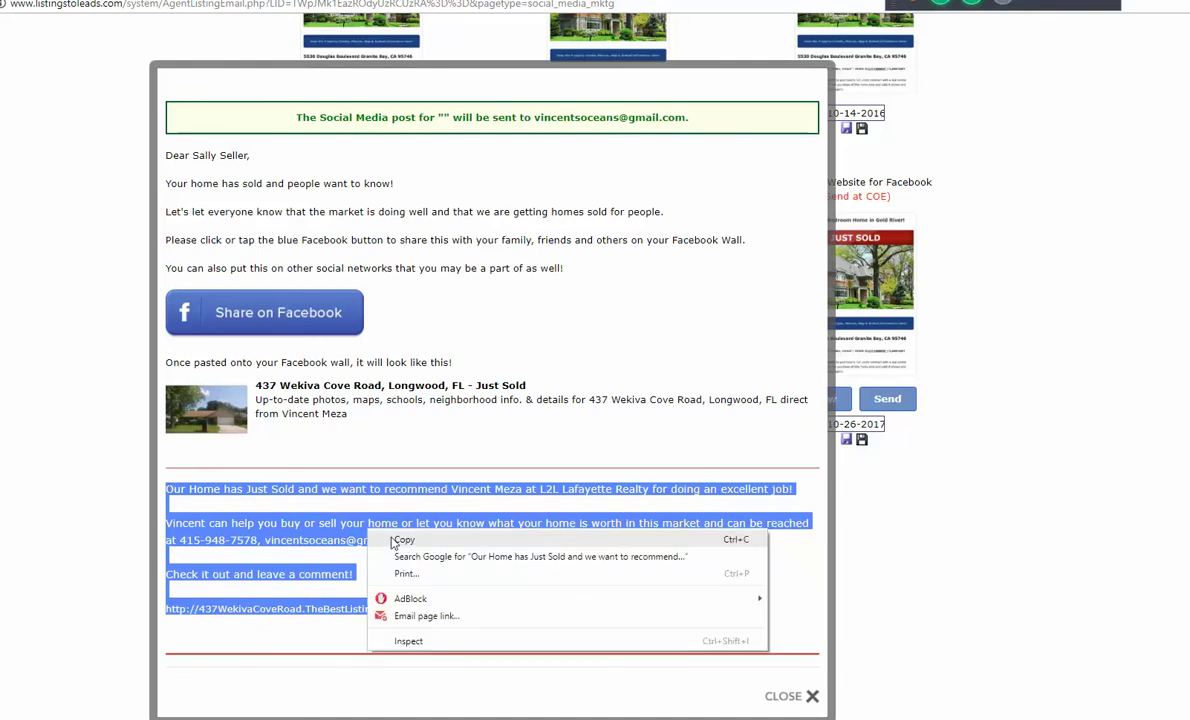
pyautogui.click(410, 533)
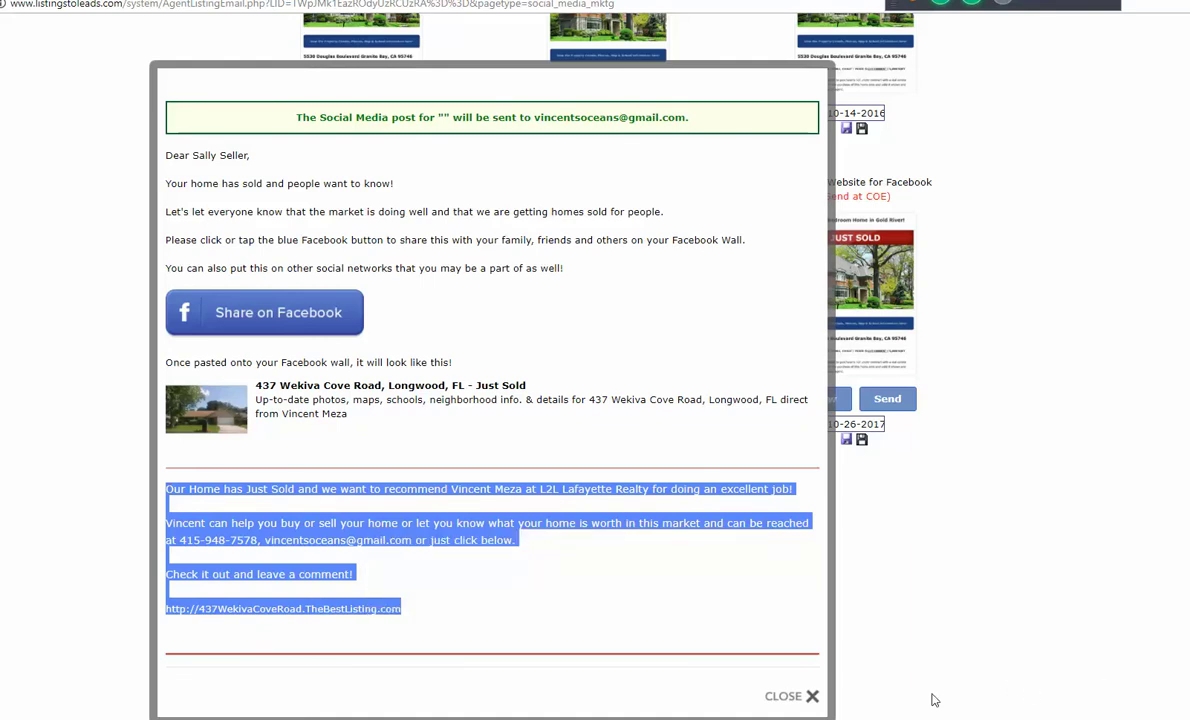
pyautogui.click(935, 585)
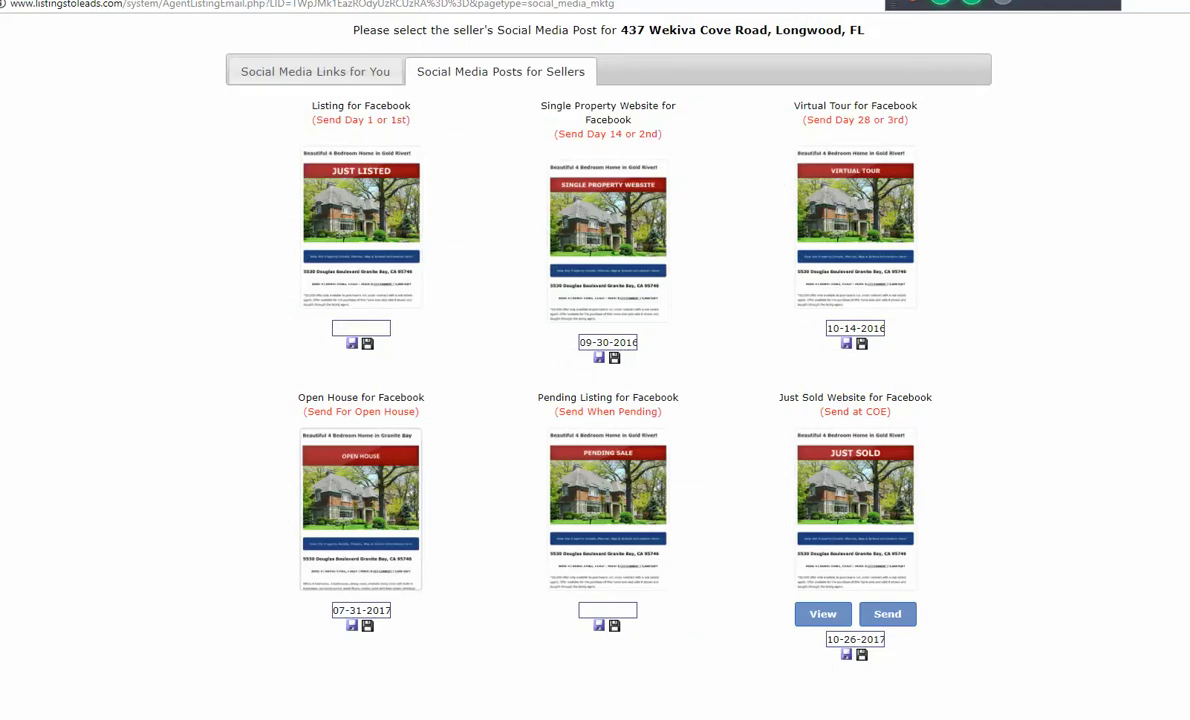
# Step: Paste the Just Sold message into a new Facebook post, publish it, and open its listing link
pyautogui.hotkey('ctrl', 'w')
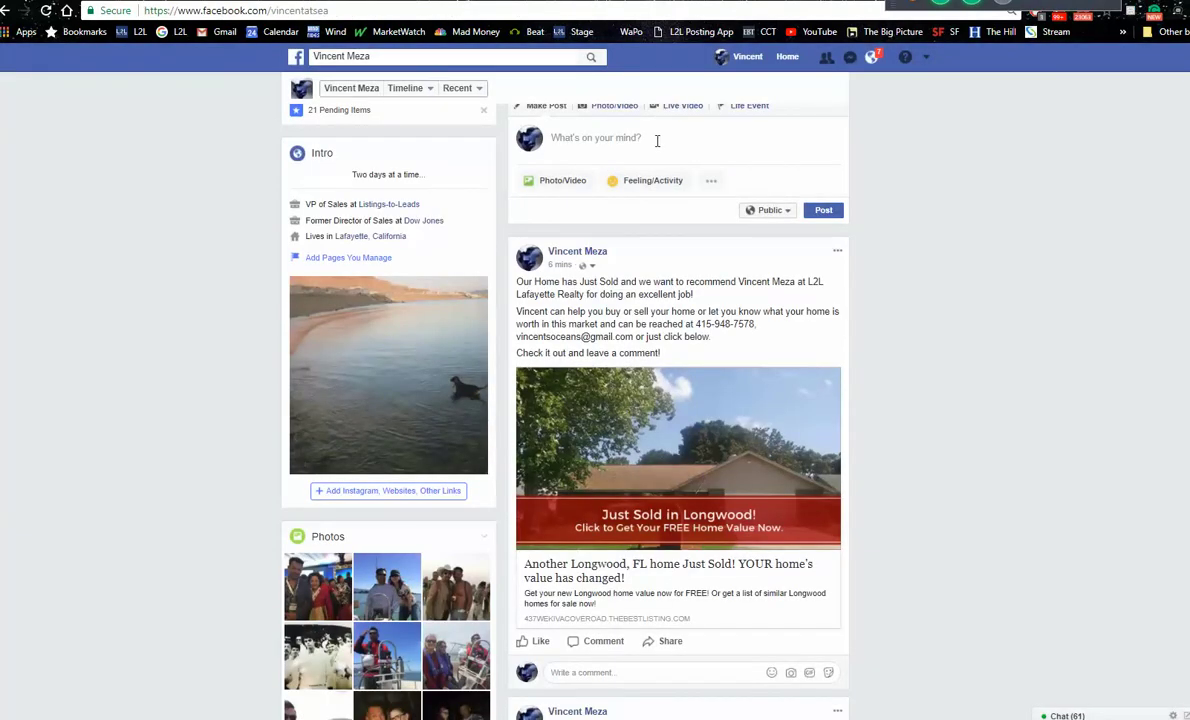
pyautogui.click(647, 137)
pyautogui.rightClick(632, 140)
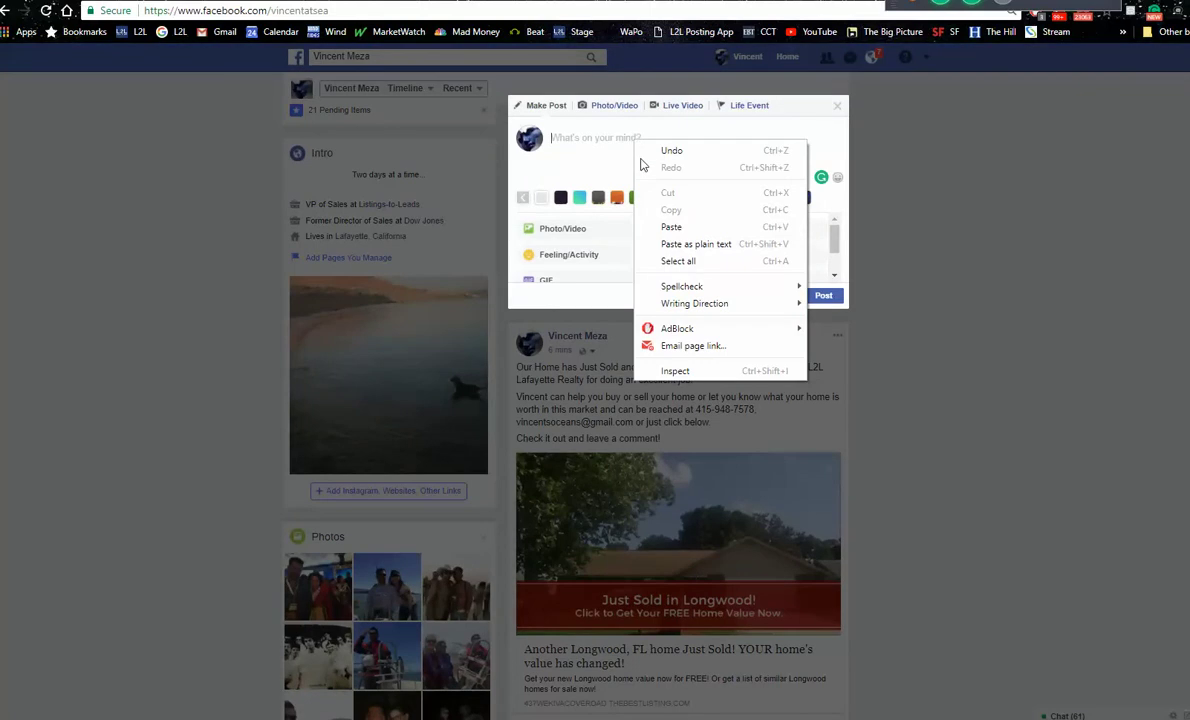
pyautogui.click(672, 228)
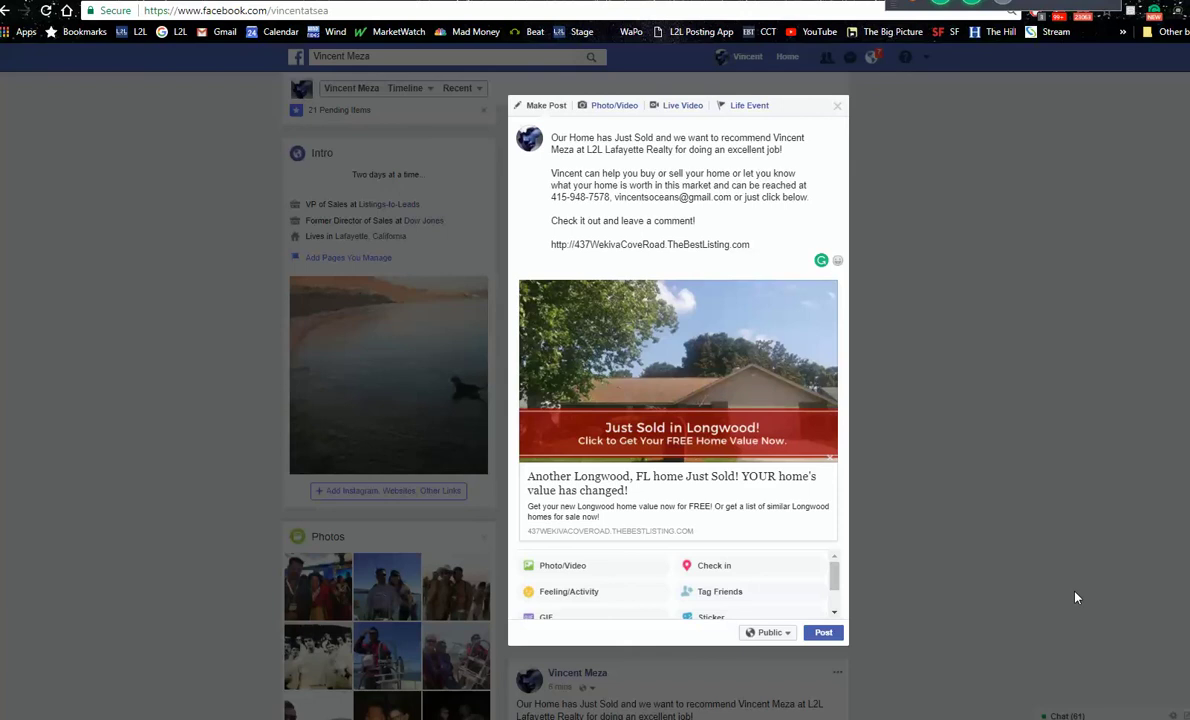
pyautogui.click(830, 634)
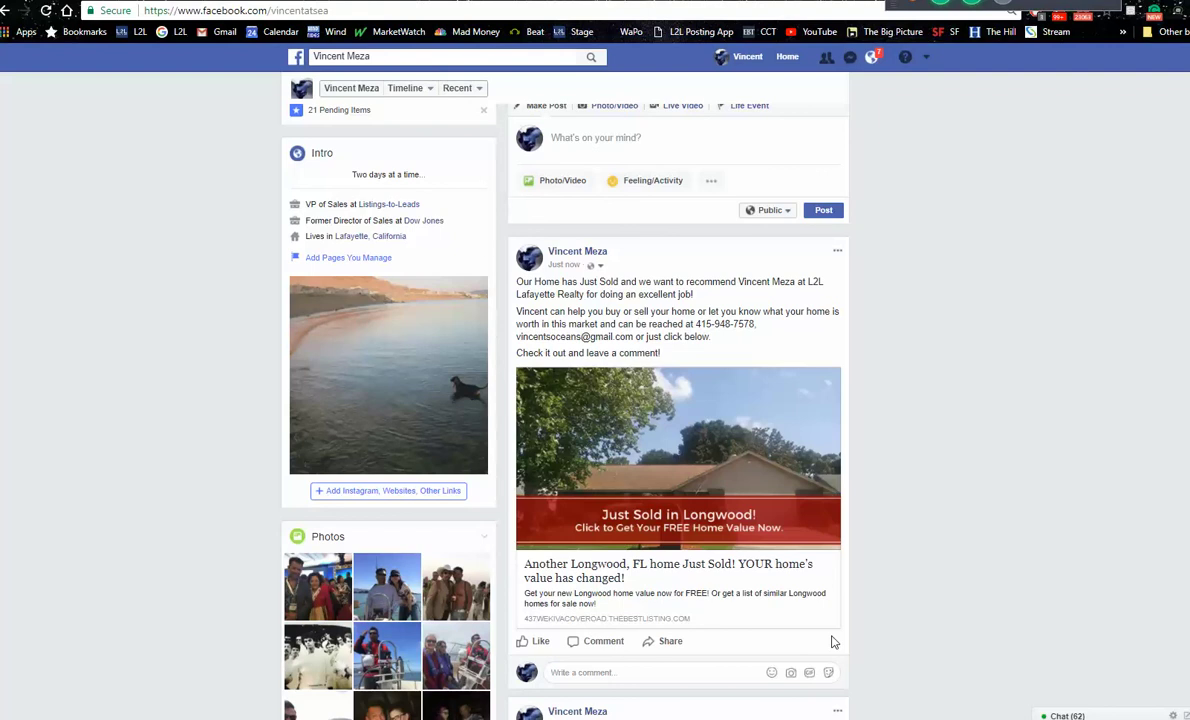
pyautogui.click(612, 453)
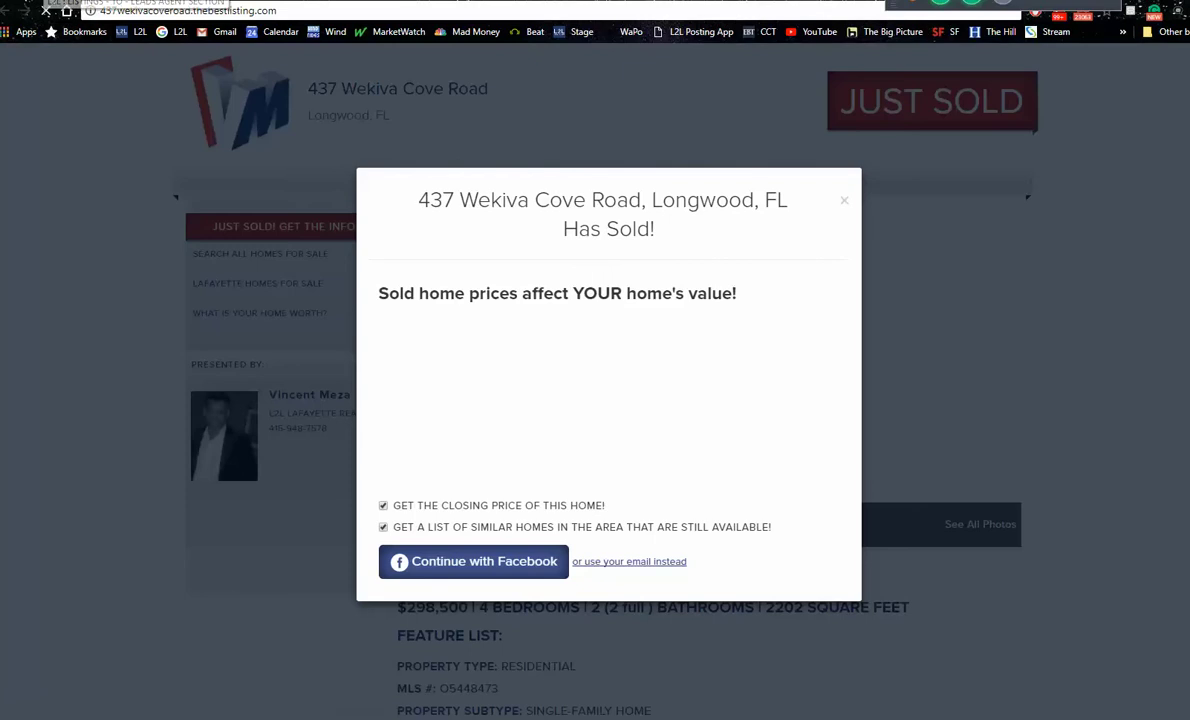
pyautogui.click(50, 1)
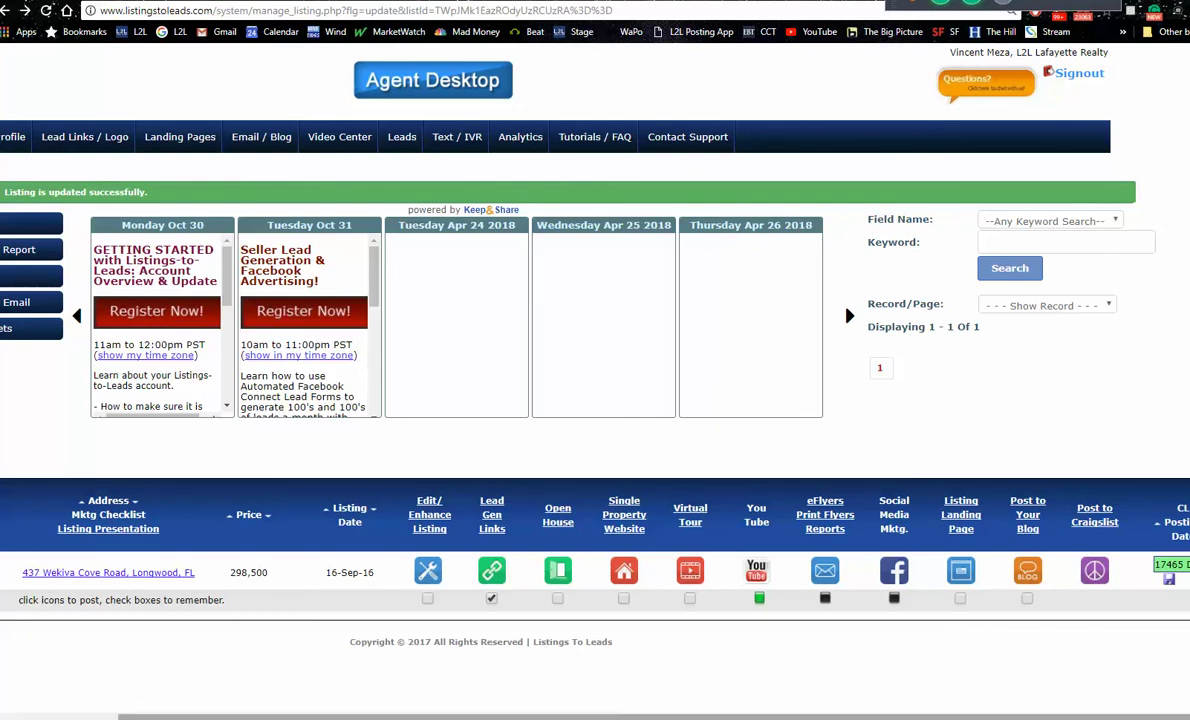
pyautogui.moveTo(621, 716); pyautogui.dragTo(578, 716)
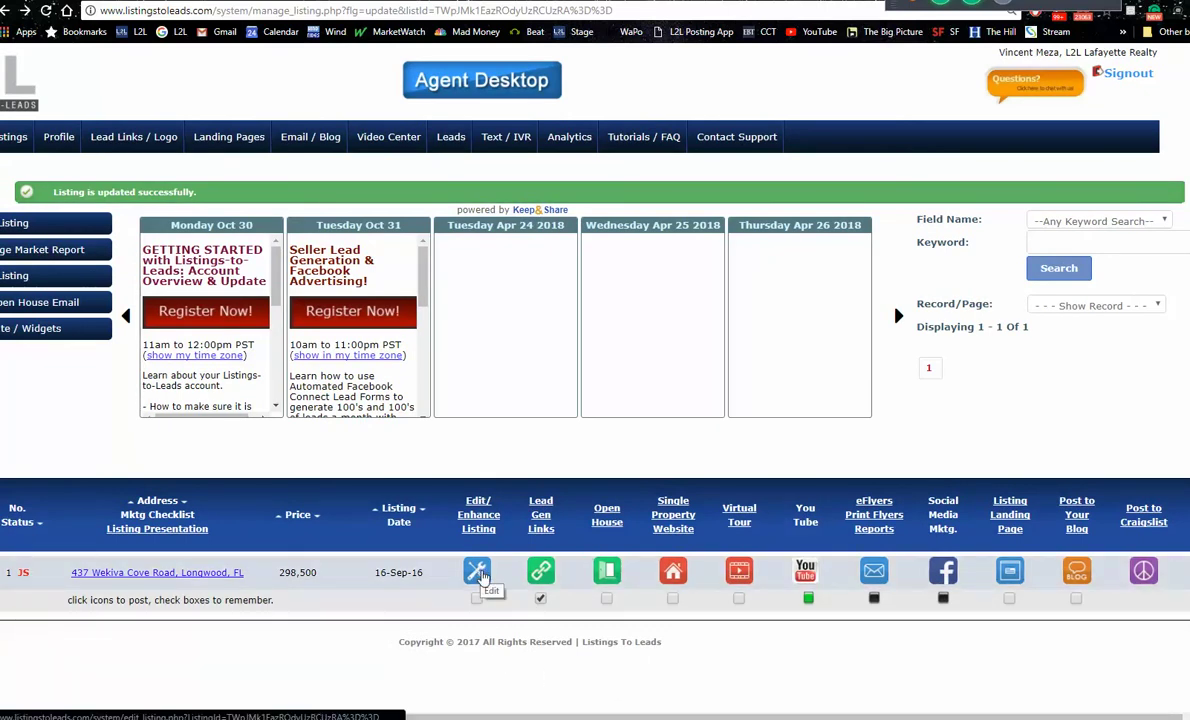
pyautogui.click(478, 573)
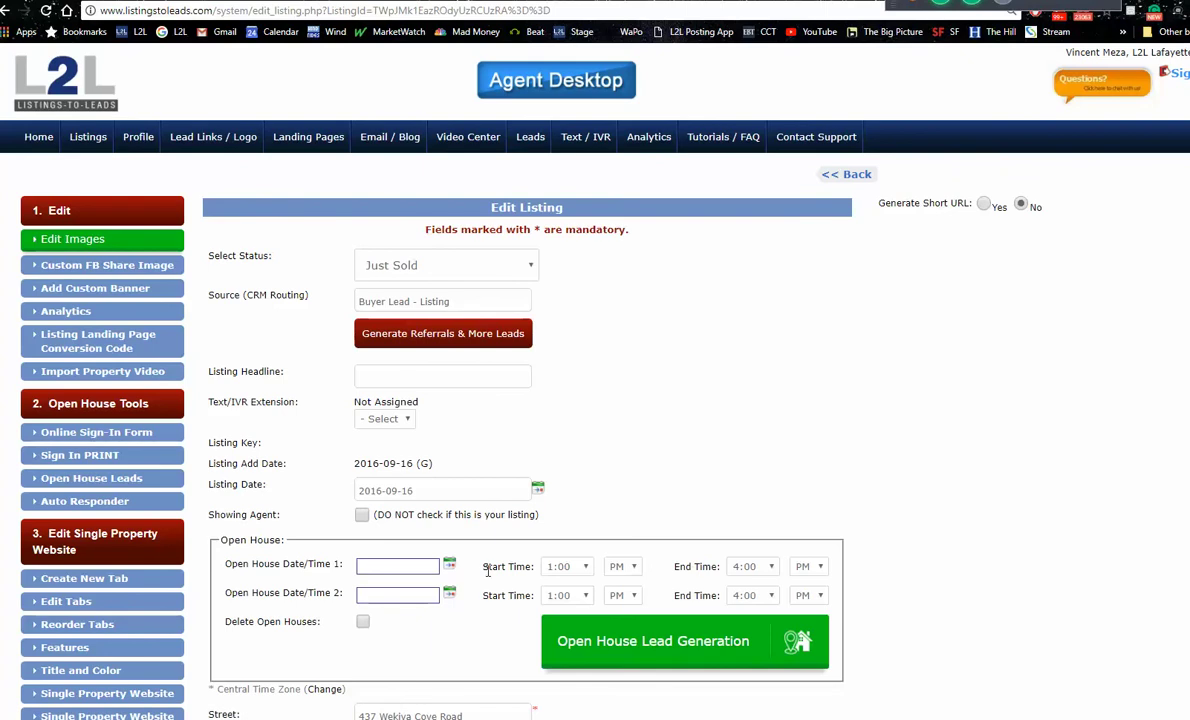
pyautogui.click(522, 268)
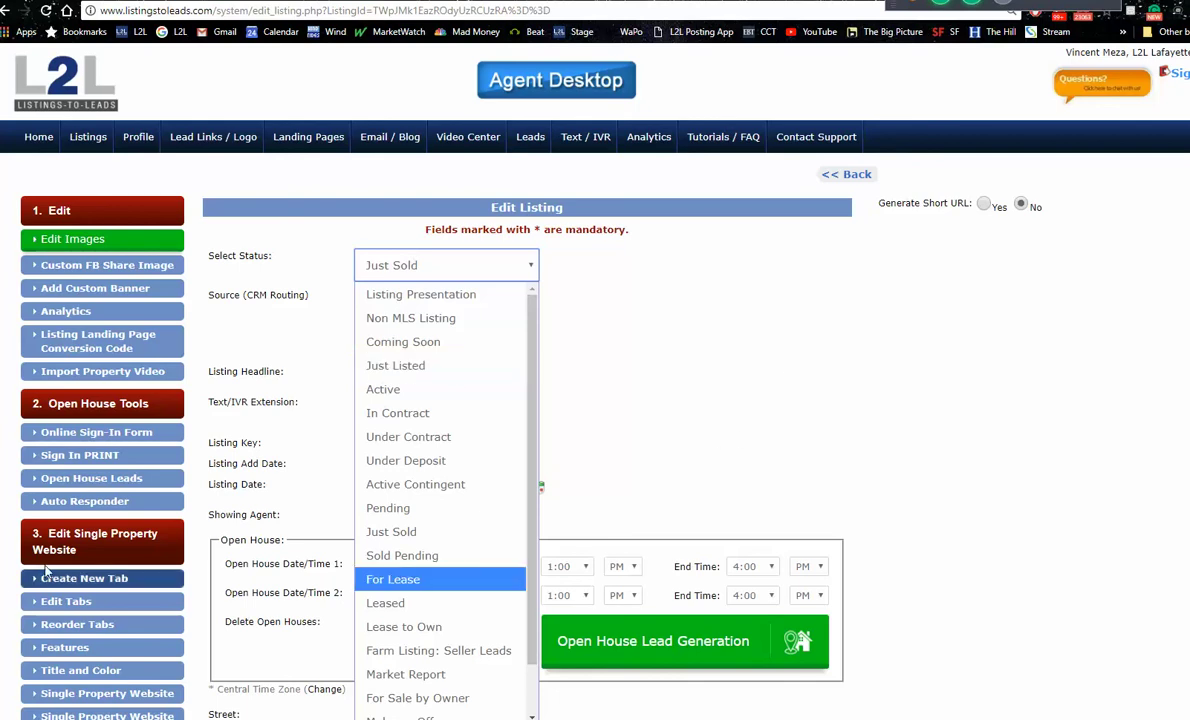
pyautogui.click(828, 478)
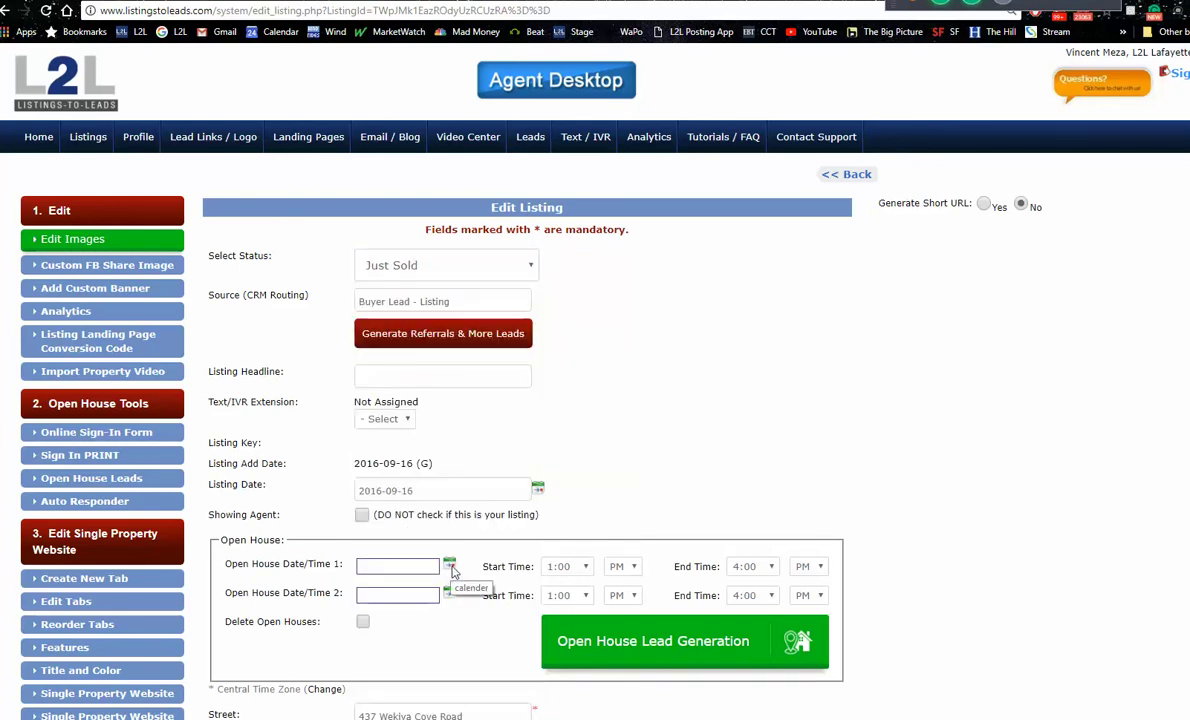
pyautogui.scroll(-2, 553, 353)
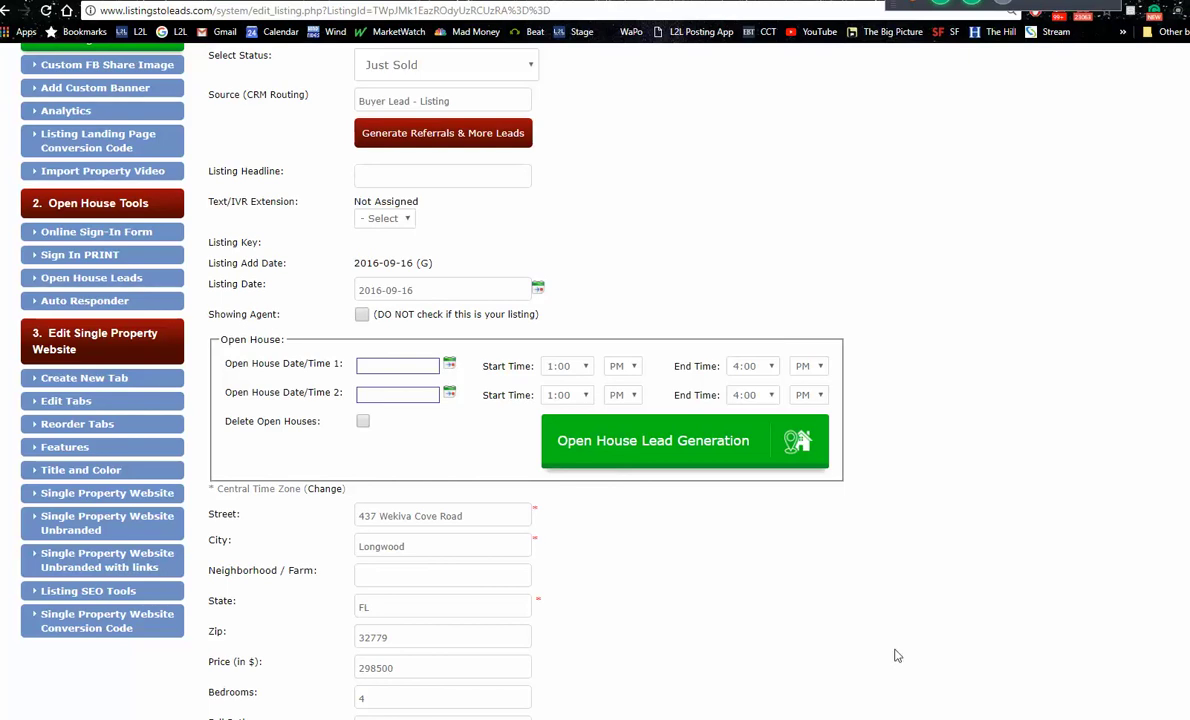
pyautogui.click(449, 366)
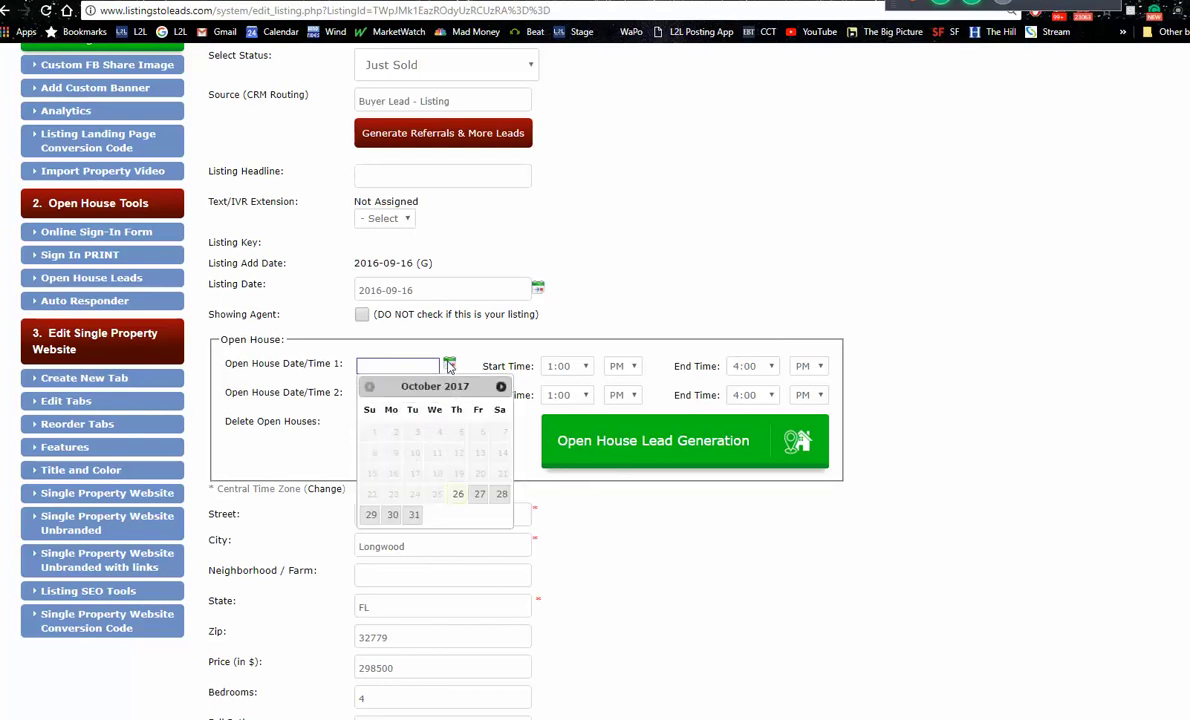
pyautogui.click(1032, 561)
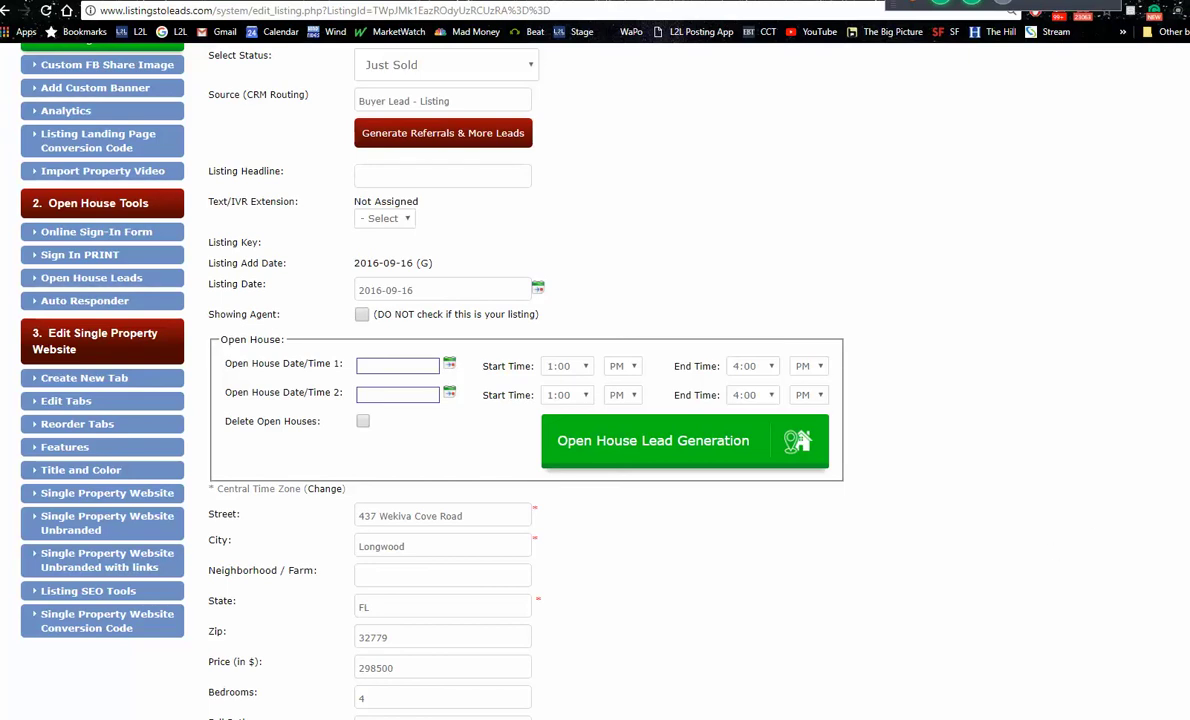
pyautogui.scroll(3, 595, 400)
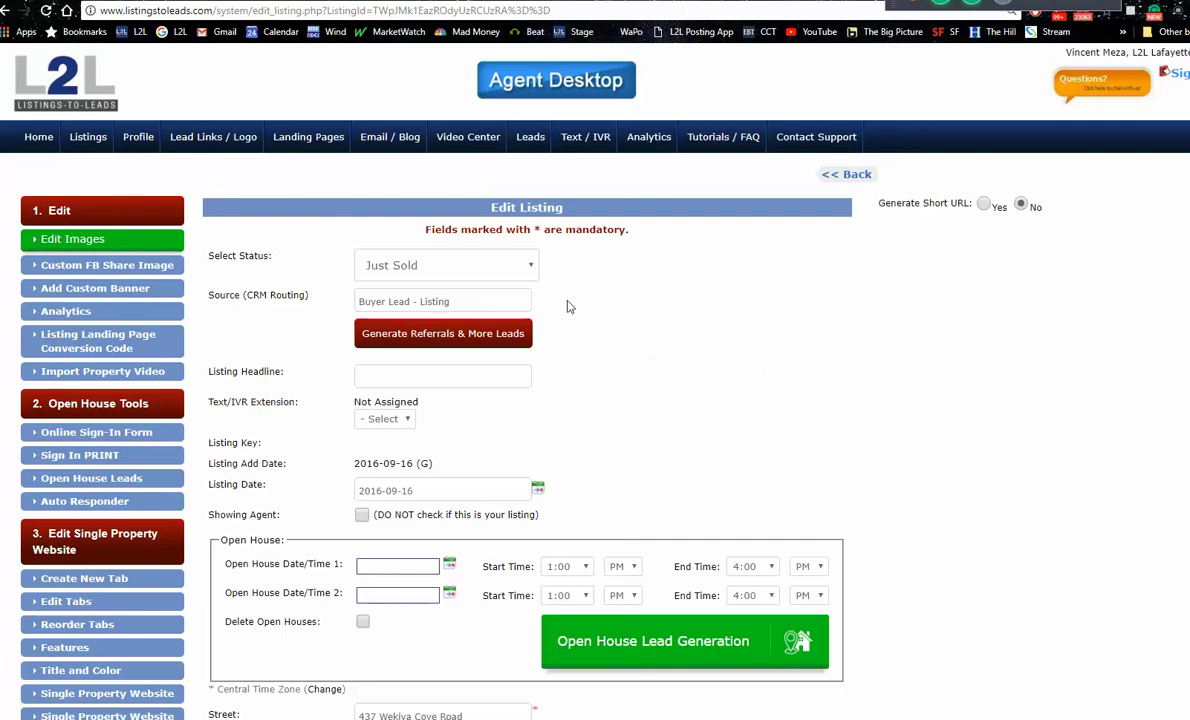
pyautogui.click(505, 264)
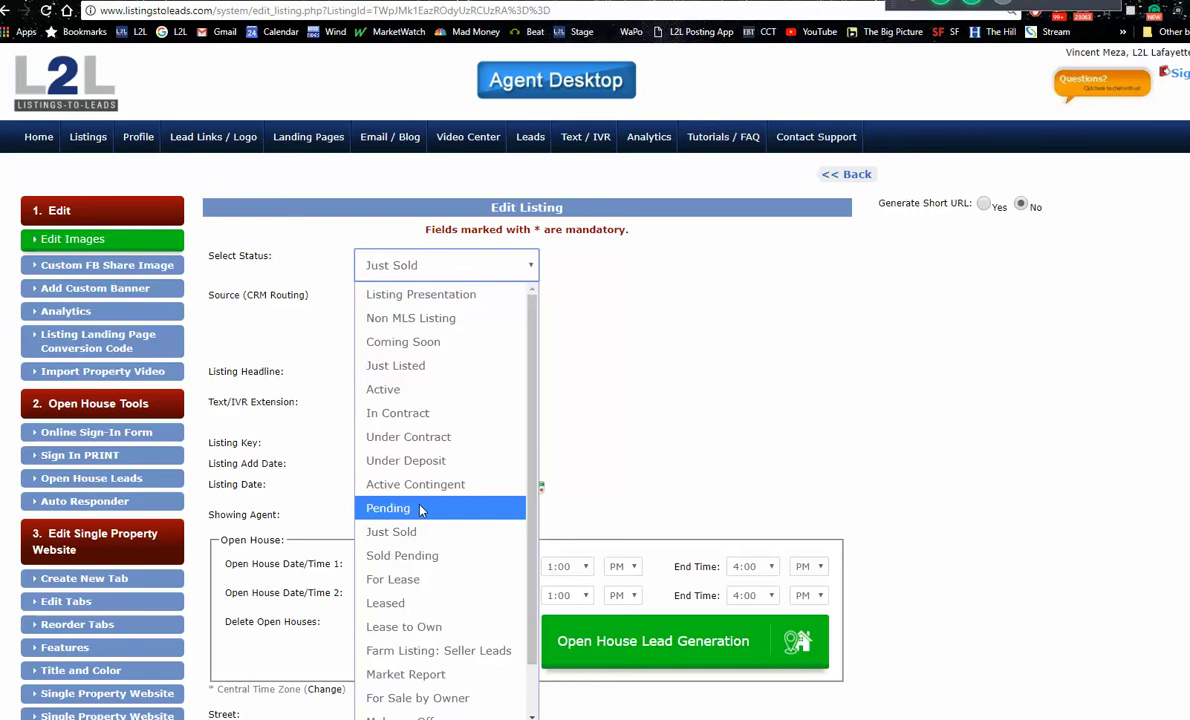
pyautogui.click(416, 442)
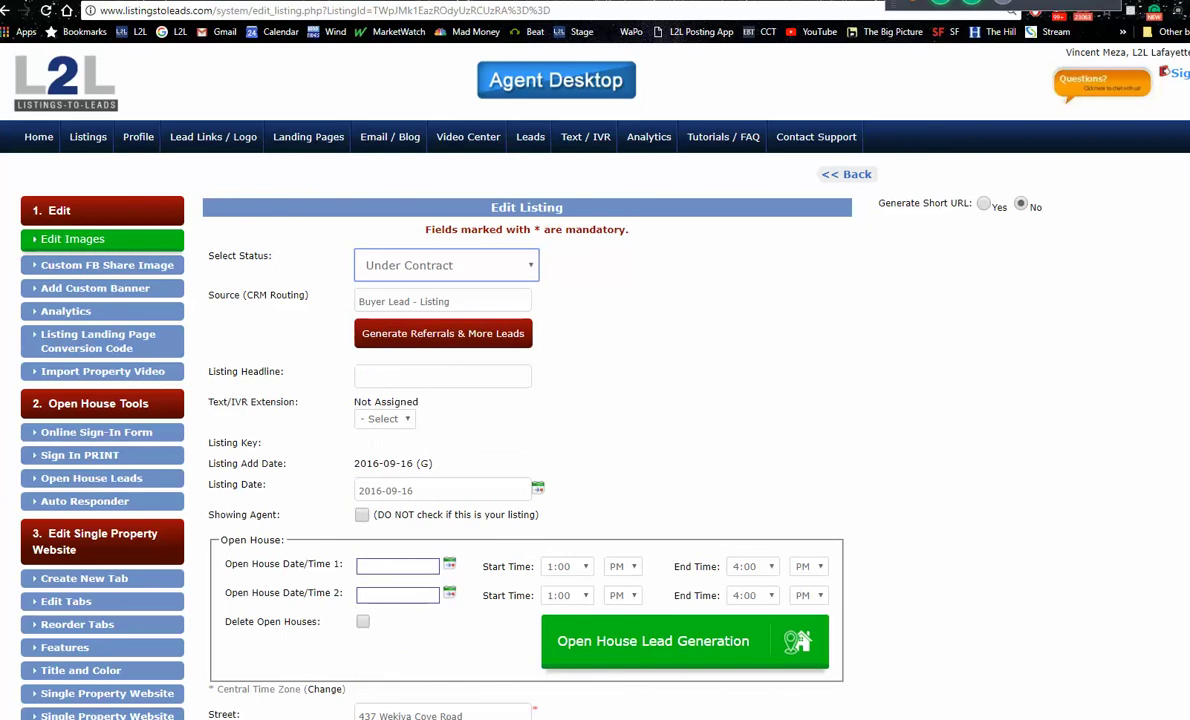
pyautogui.scroll(-1, 595, 400)
pyautogui.scroll(-15, 595, 400)
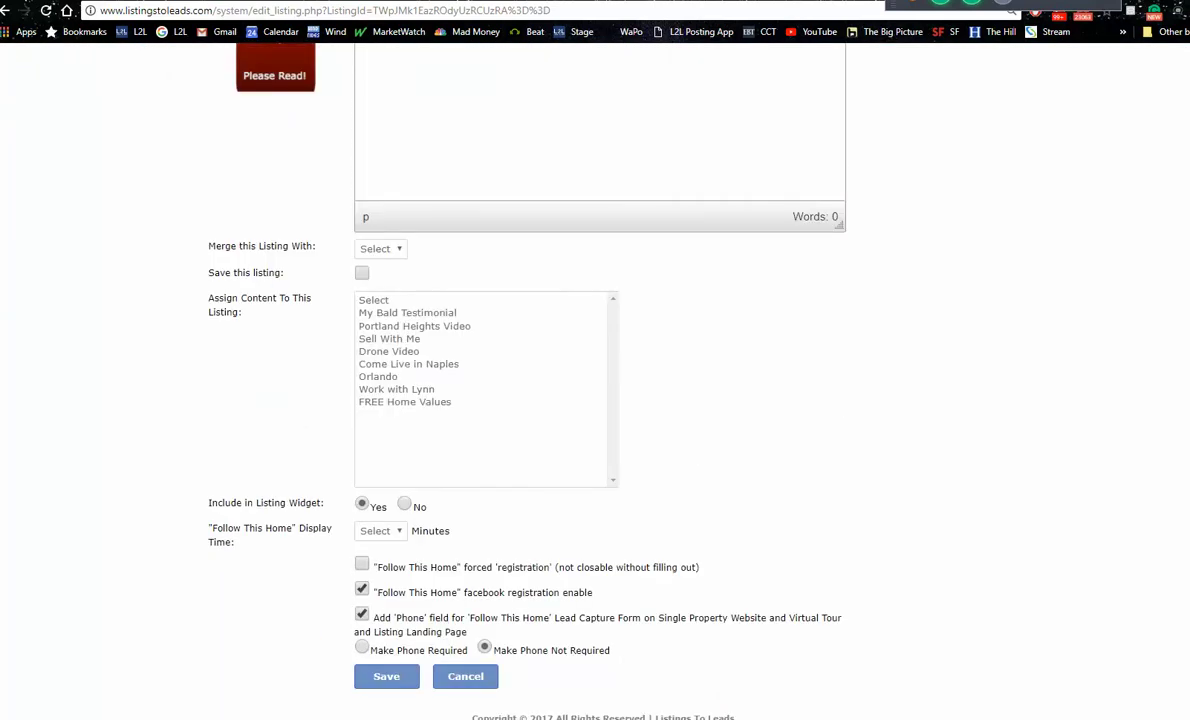
pyautogui.click(388, 680)
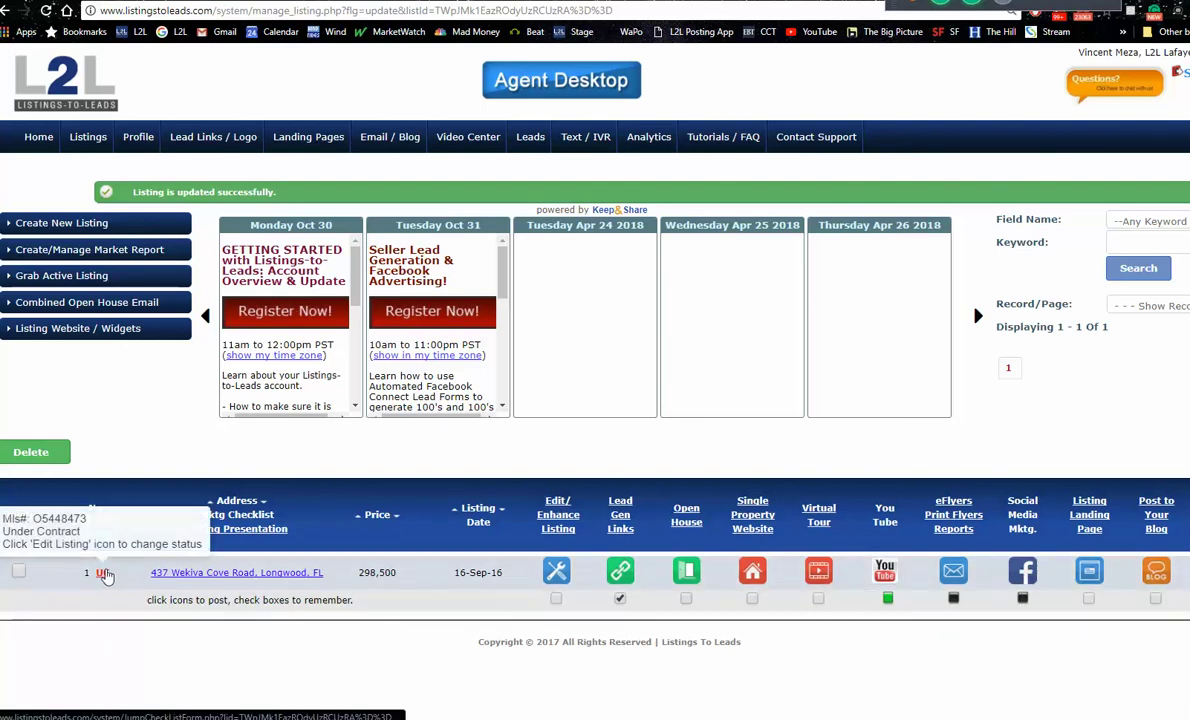
pyautogui.click(1026, 576)
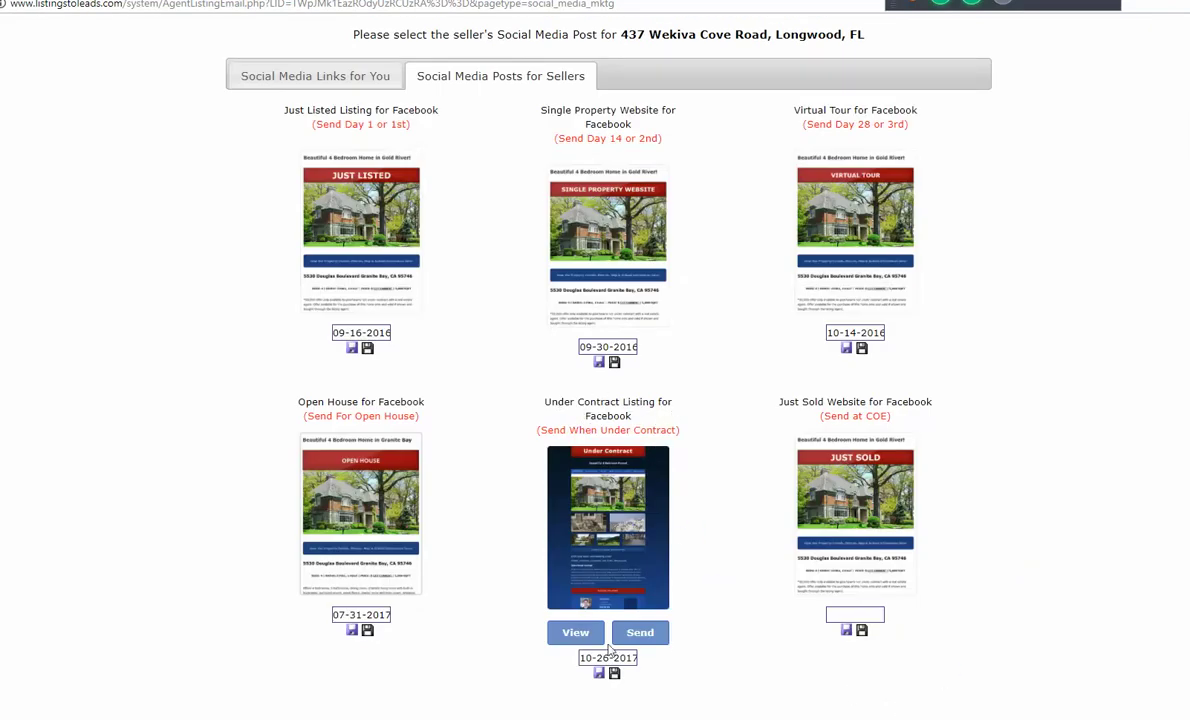
# Step: Preview the Under Contract Listing for Facebook post, copy its full message, and close the window
pyautogui.click(574, 633)
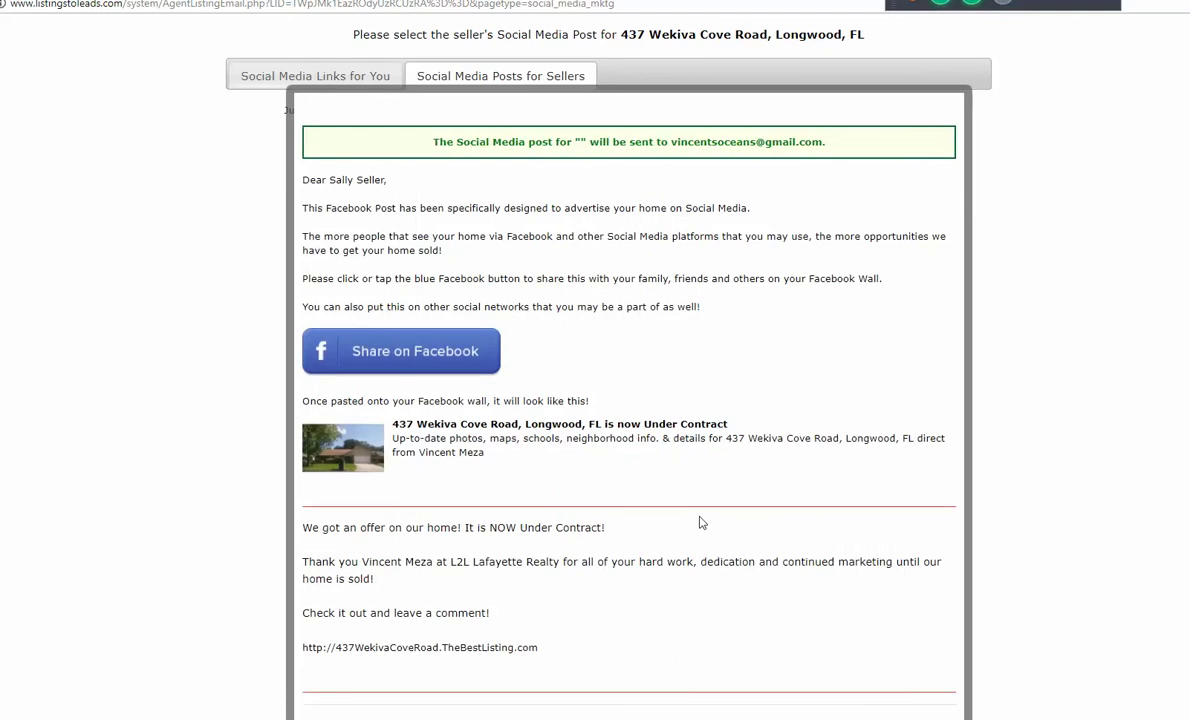
pyautogui.scroll(-1, 628, 380)
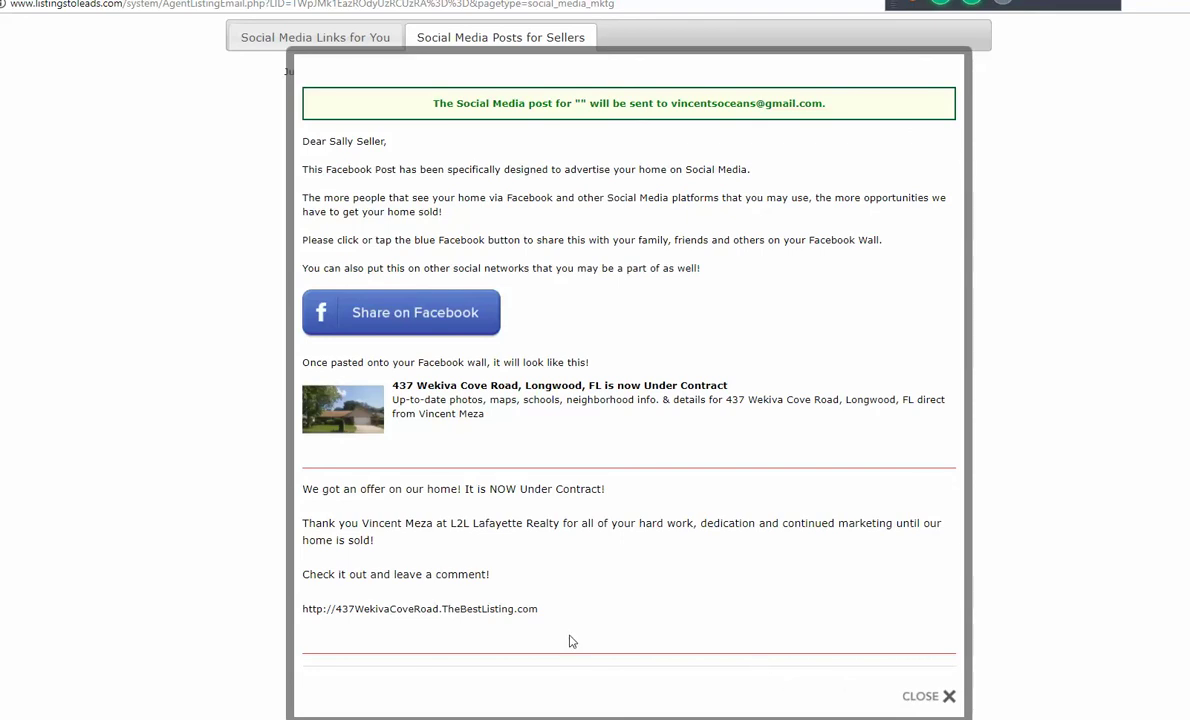
pyautogui.moveTo(533, 607); pyautogui.dragTo(304, 490)
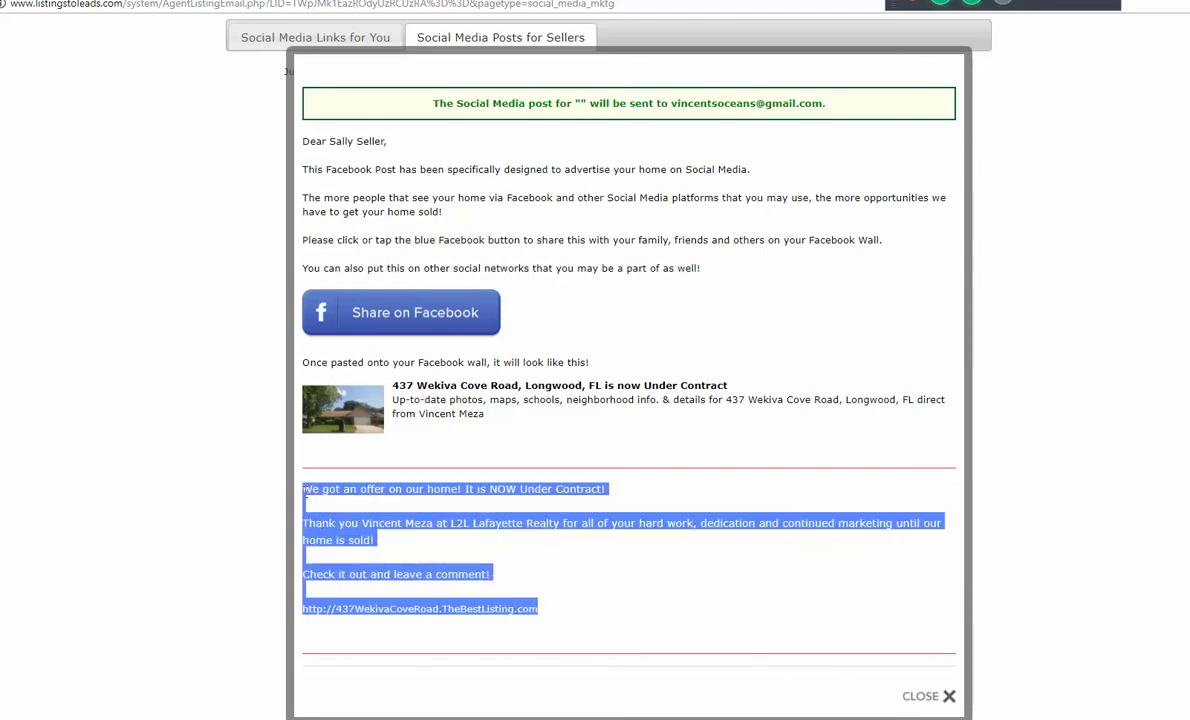
pyautogui.rightClick(305, 489)
pyautogui.click(330, 501)
pyautogui.hotkey('ctrl', 'w')
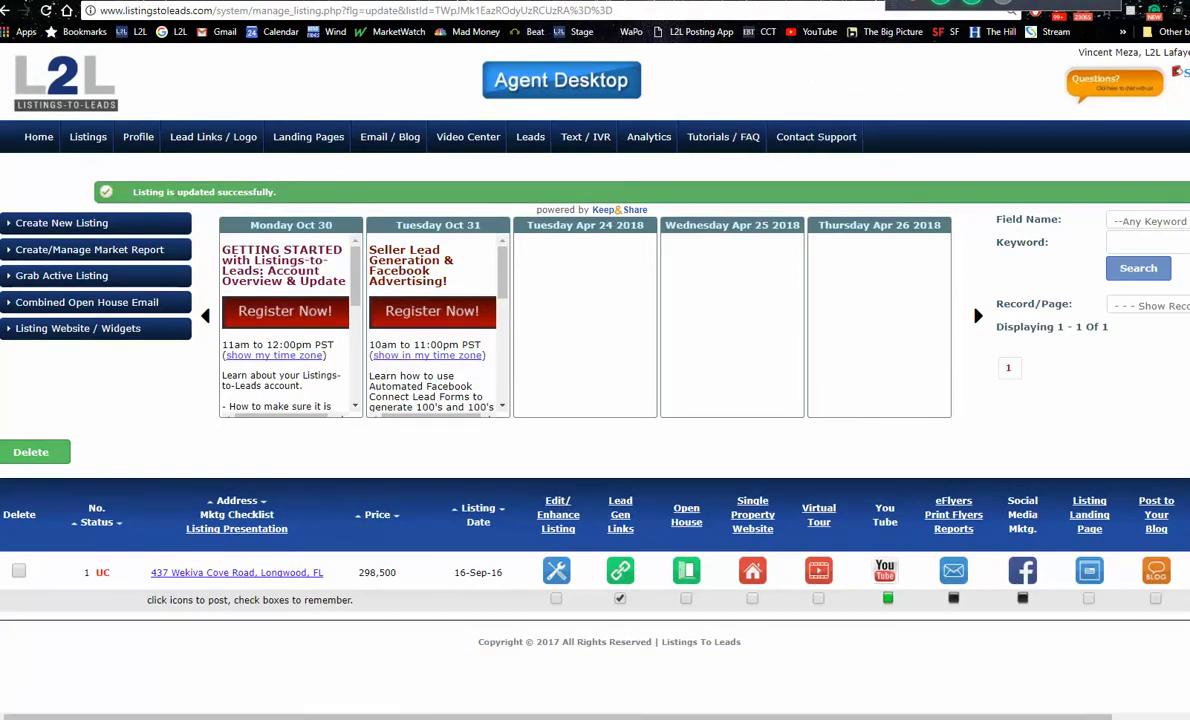
# Step: Paste the Under Contract message as plain text into a new Facebook post and publish it
pyautogui.click(760, 31)
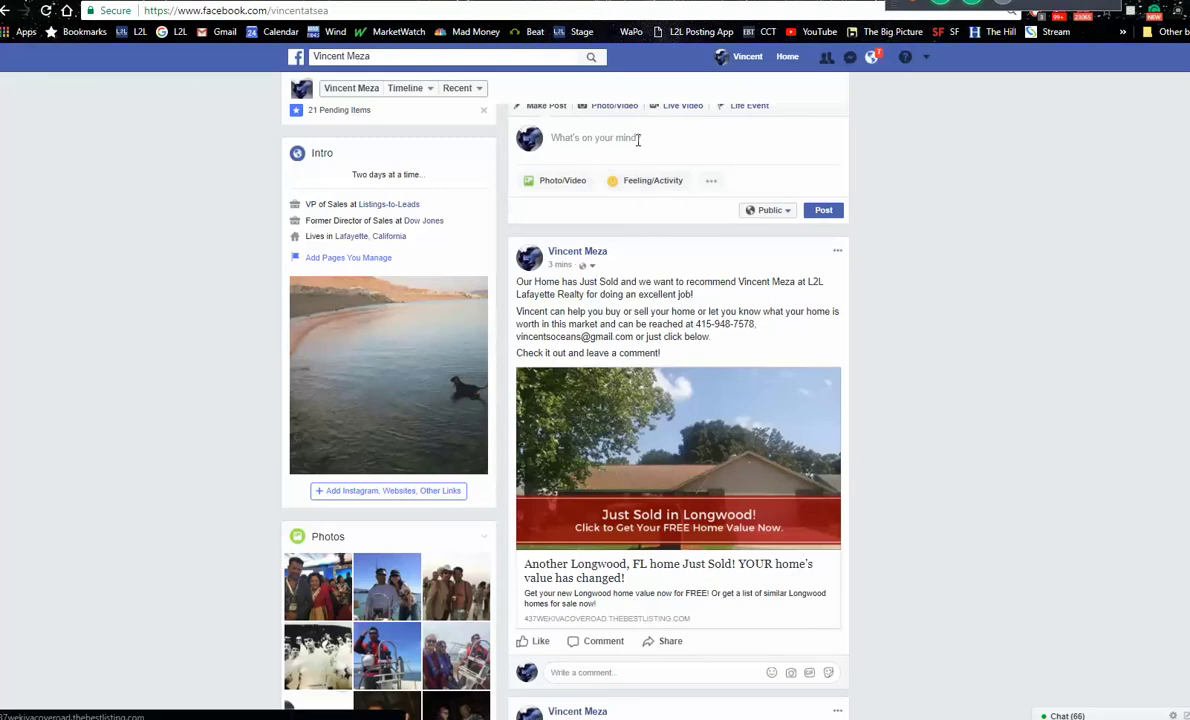
pyautogui.click(637, 138)
pyautogui.rightClick(637, 137)
pyautogui.click(692, 236)
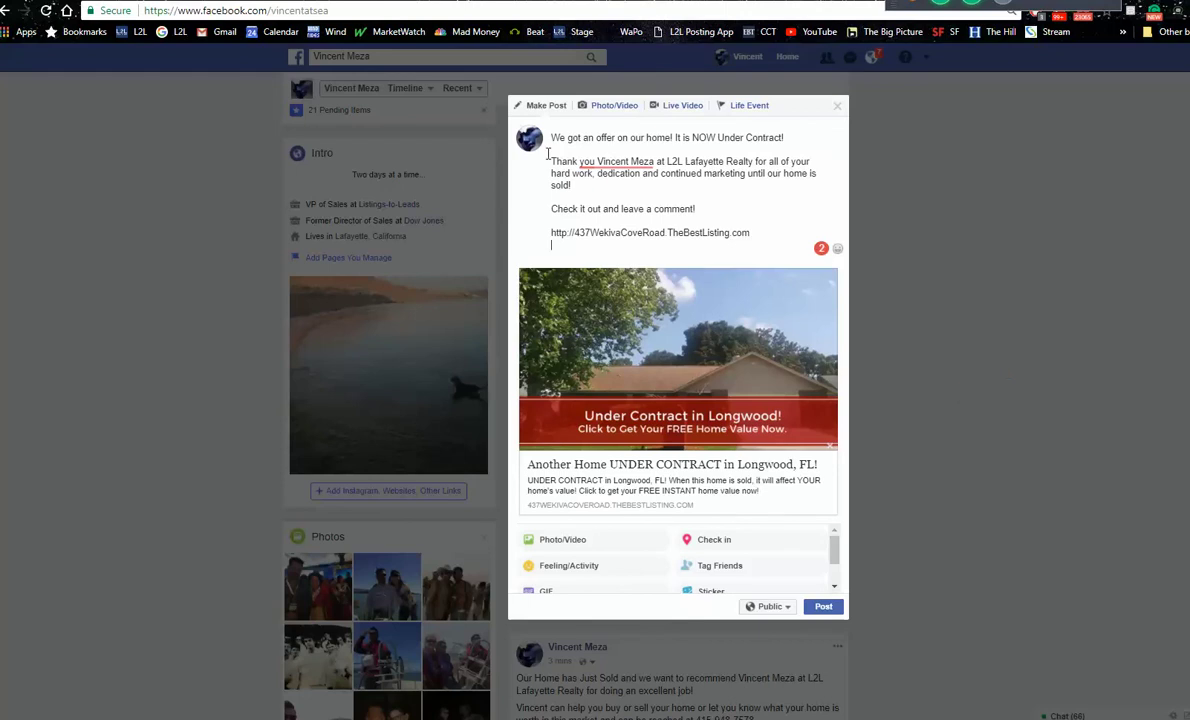
pyautogui.click(817, 605)
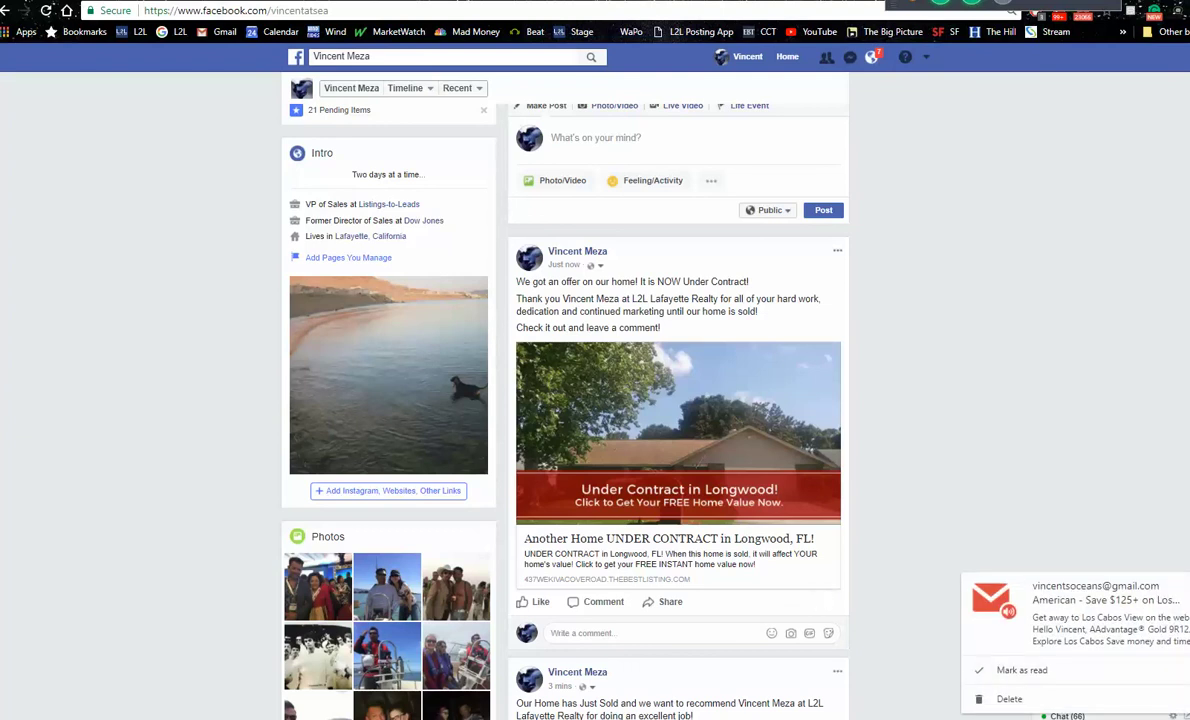
# Step: Open the Under Contract site from the new post's link, dismiss its sign-up popup, and close it
pyautogui.click(710, 412)
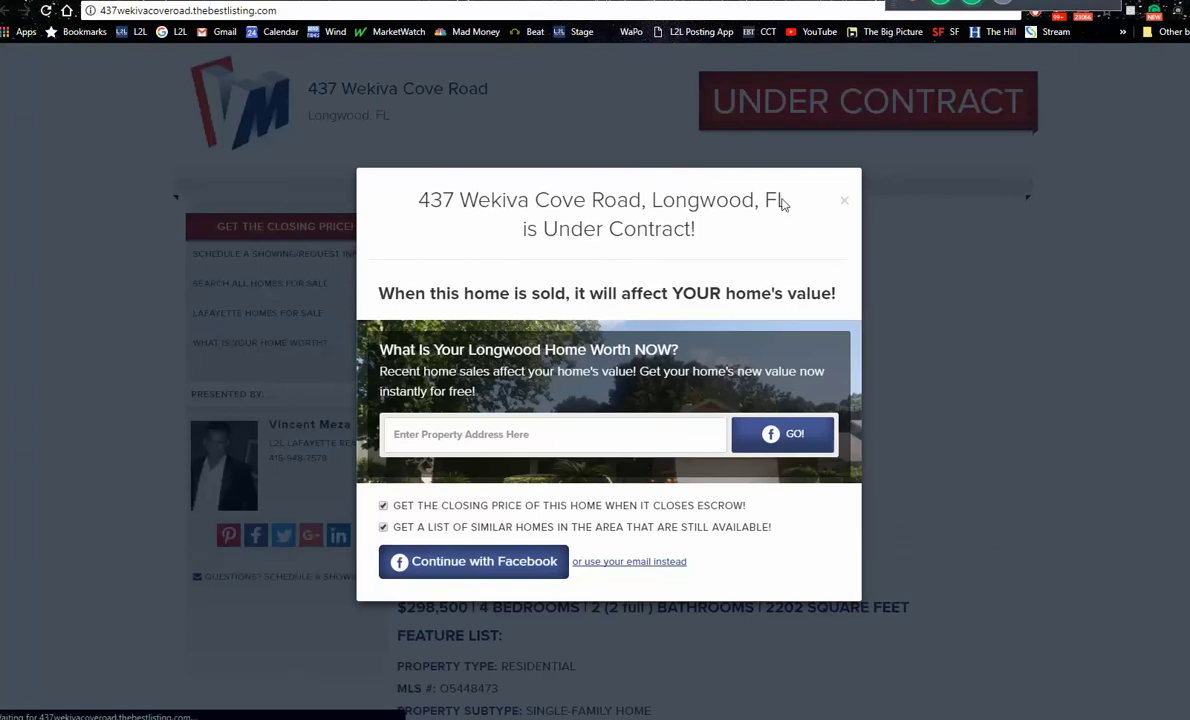
pyautogui.click(844, 201)
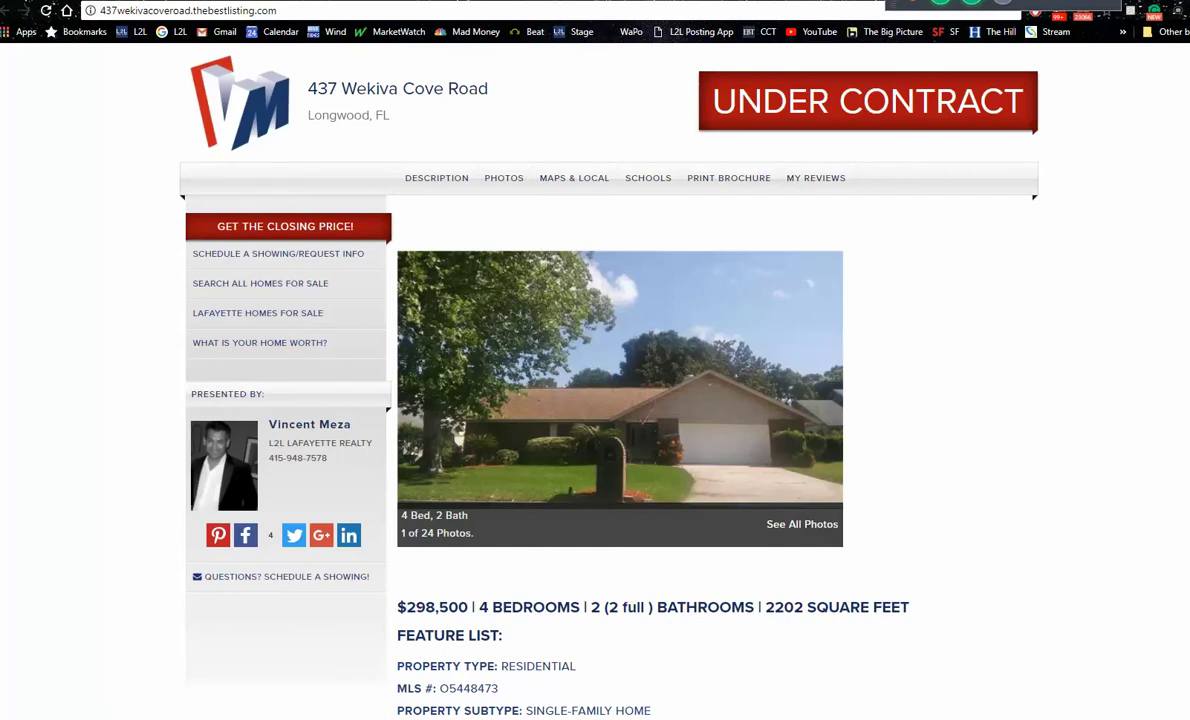
pyautogui.hotkey('ctrl', 'w')
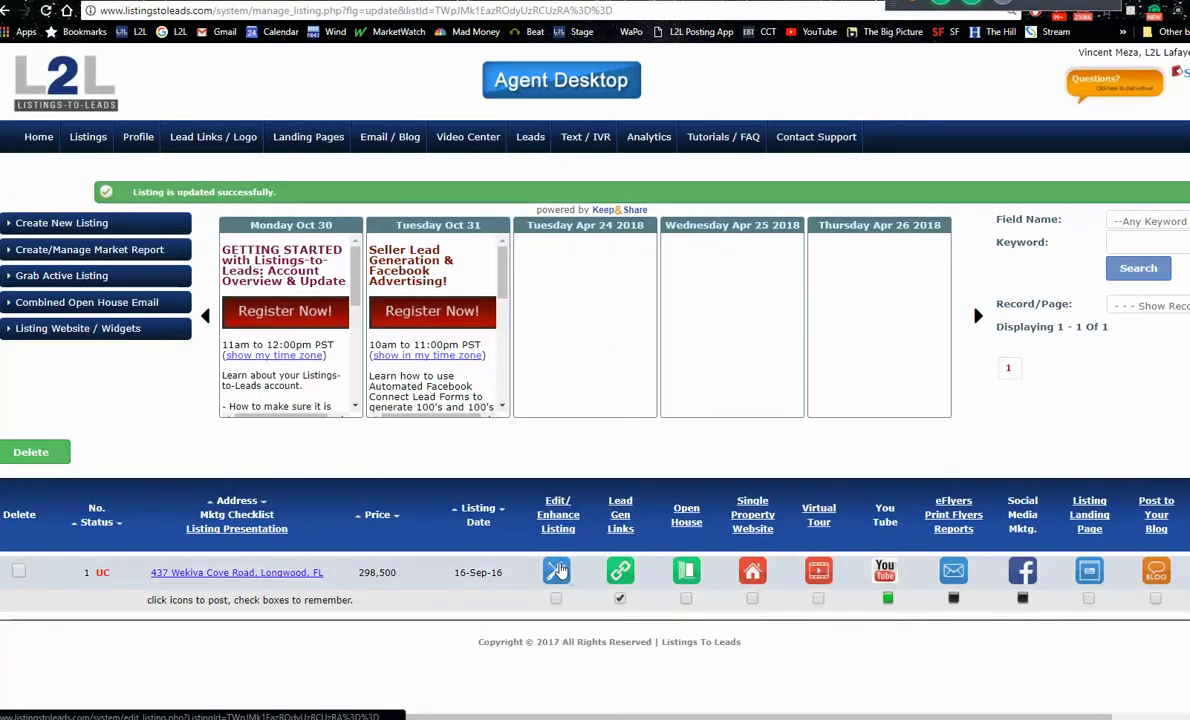
pyautogui.click(559, 570)
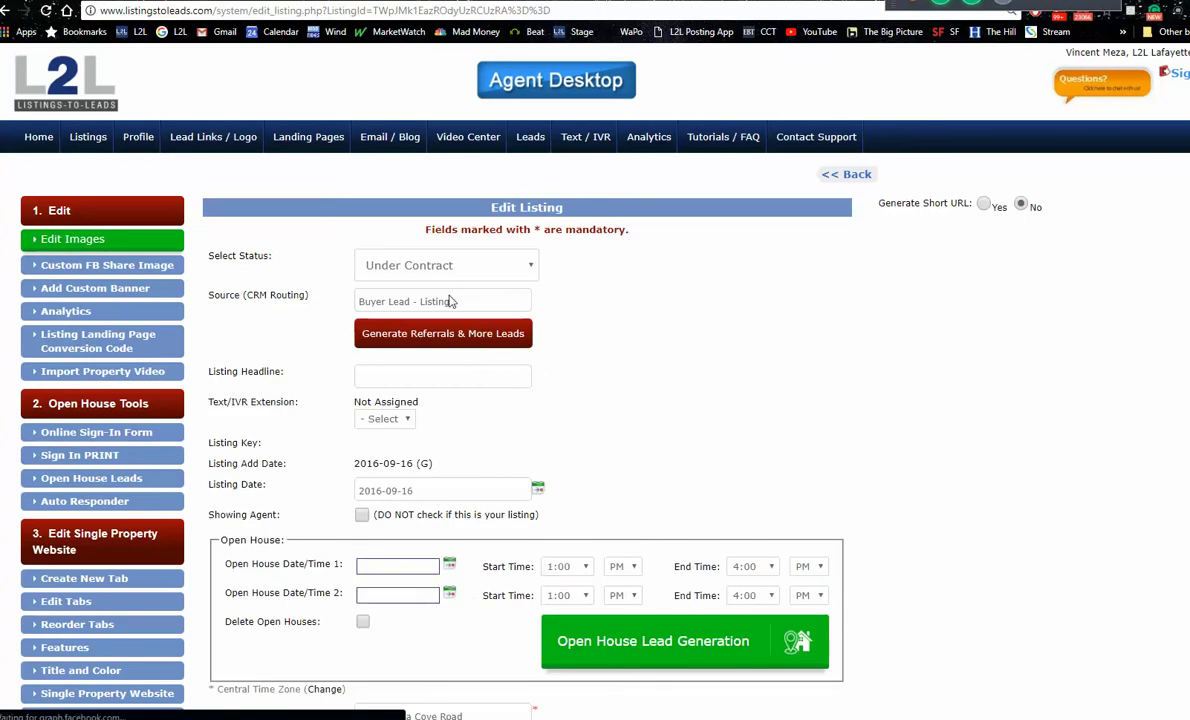
pyautogui.click(535, 267)
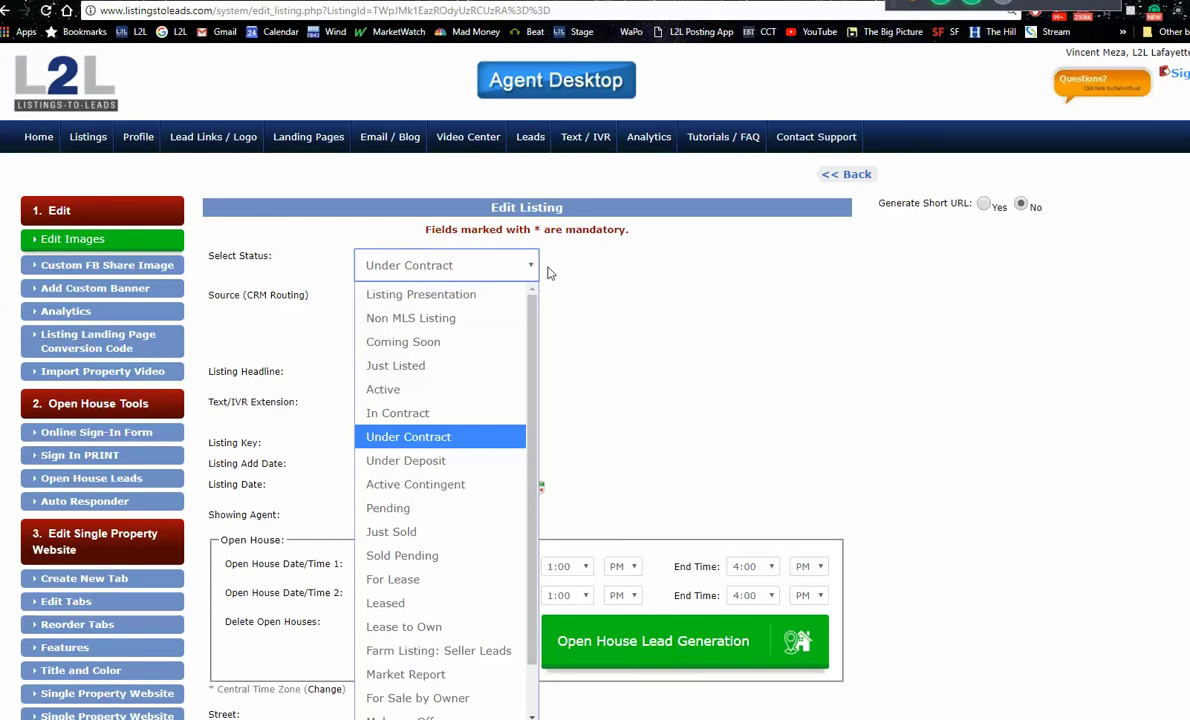
pyautogui.click(89, 140)
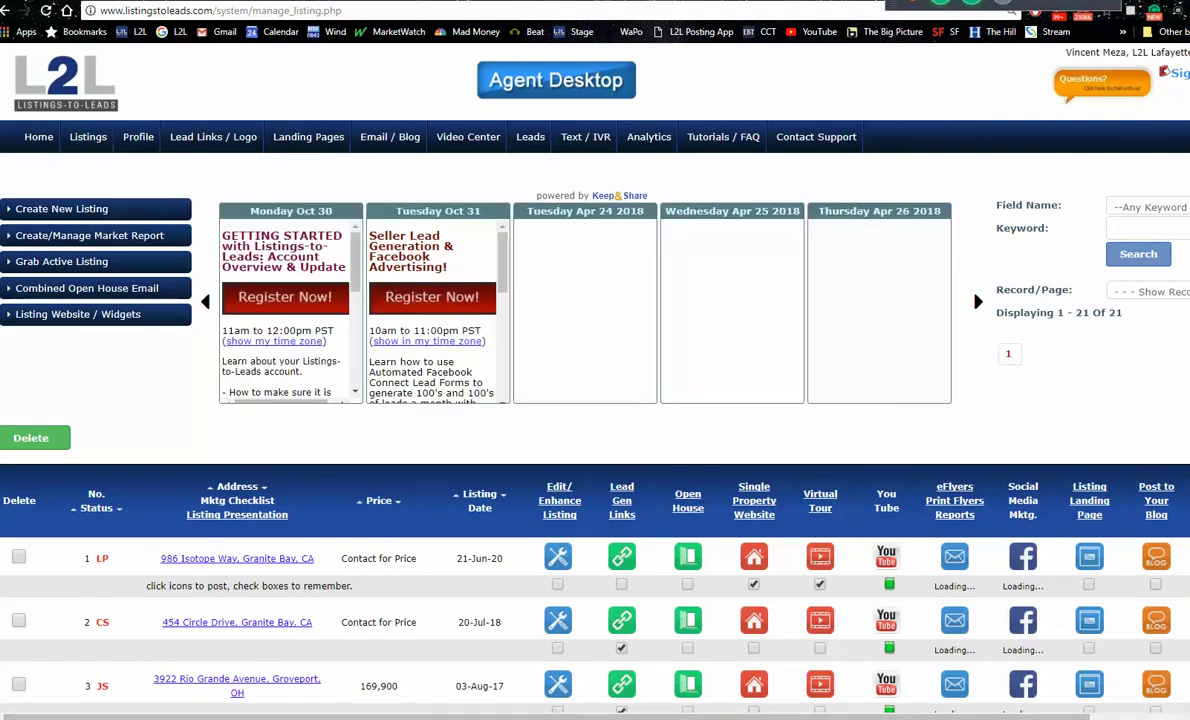
pyautogui.hscroll(3, 874, 702)
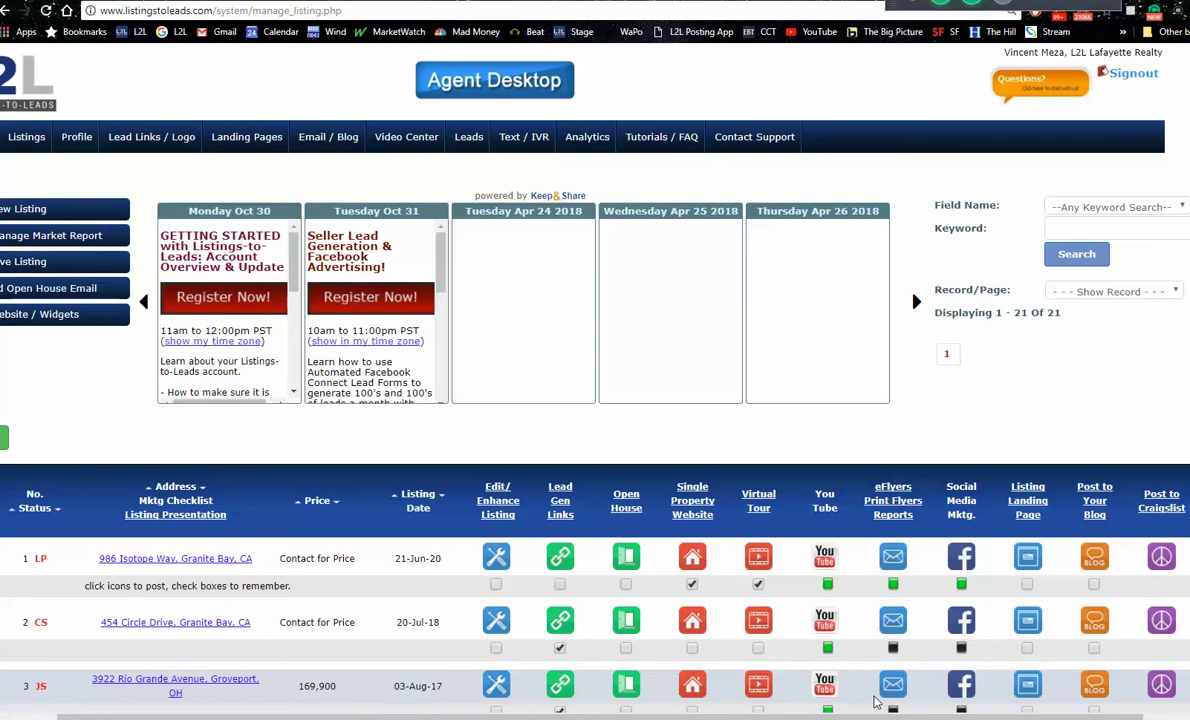
pyautogui.scroll(-1, 875, 703)
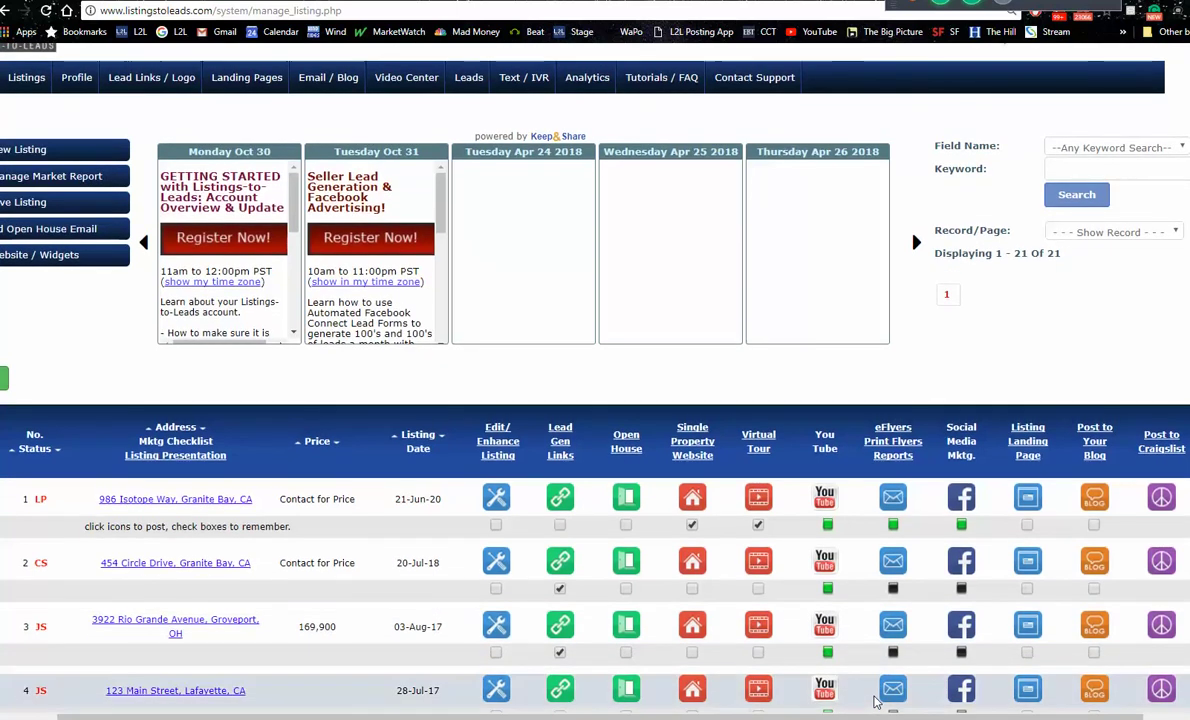
pyautogui.scroll(1, 875, 703)
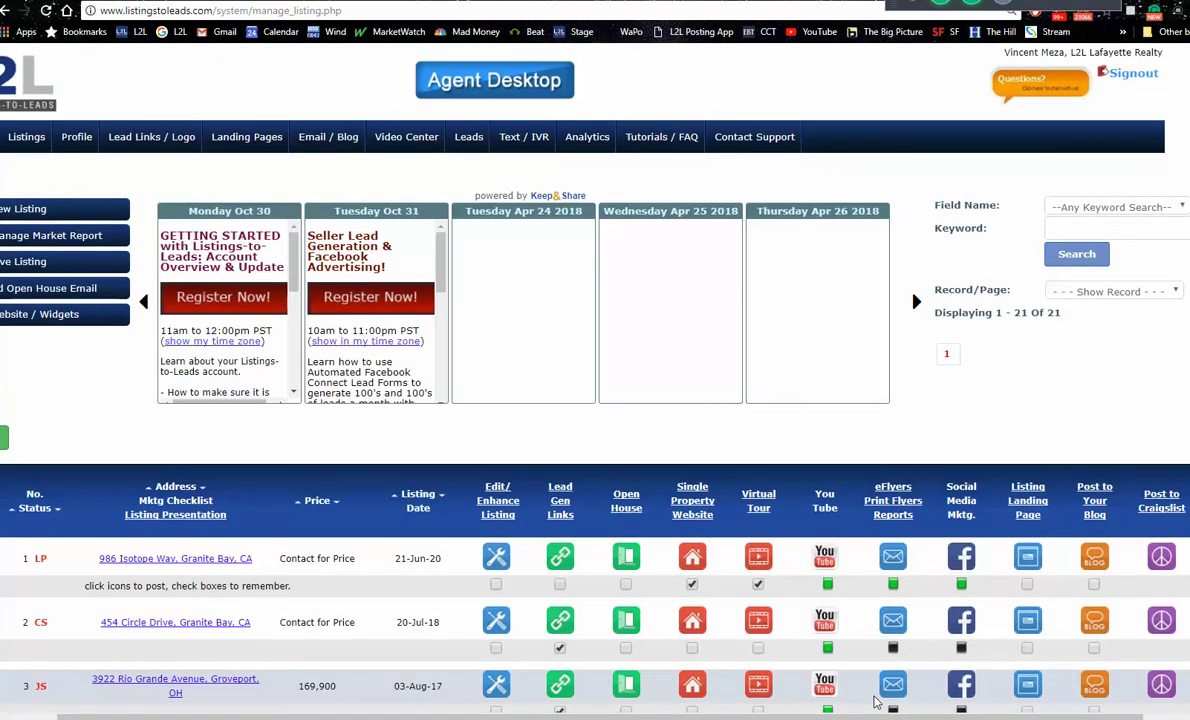
pyautogui.scroll(-1, 875, 703)
pyautogui.scroll(-3, 875, 703)
pyautogui.hscroll(-2, 875, 703)
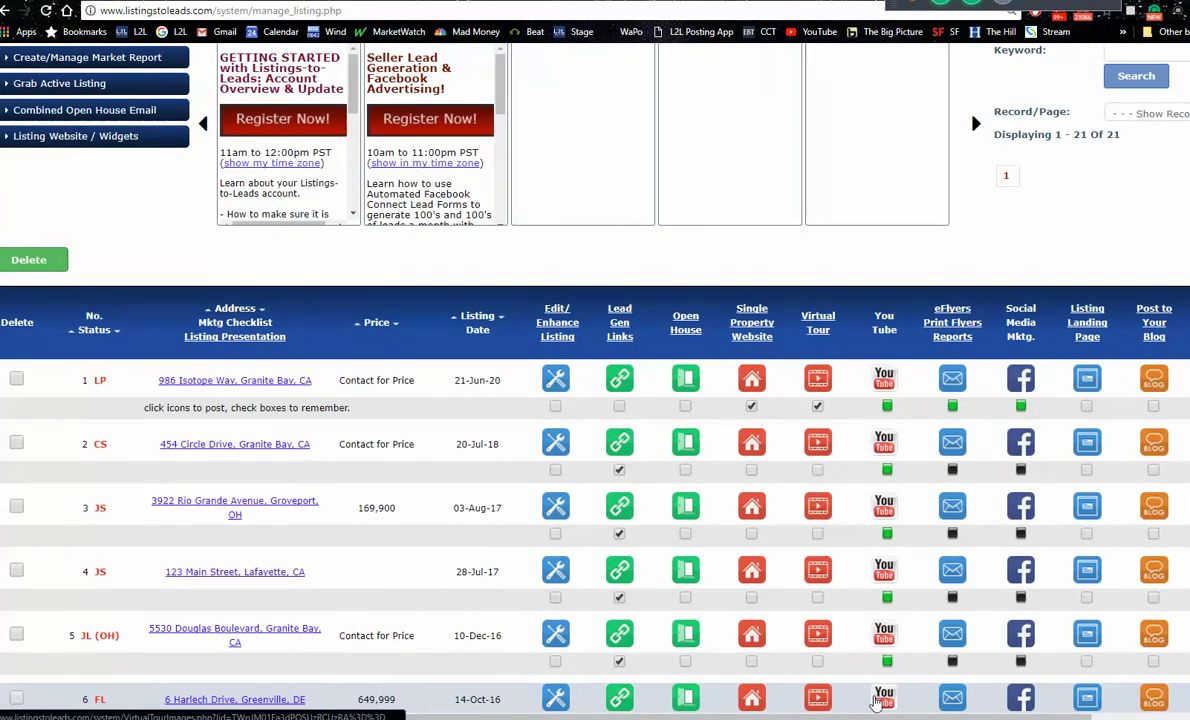
pyautogui.hscroll(2, 875, 703)
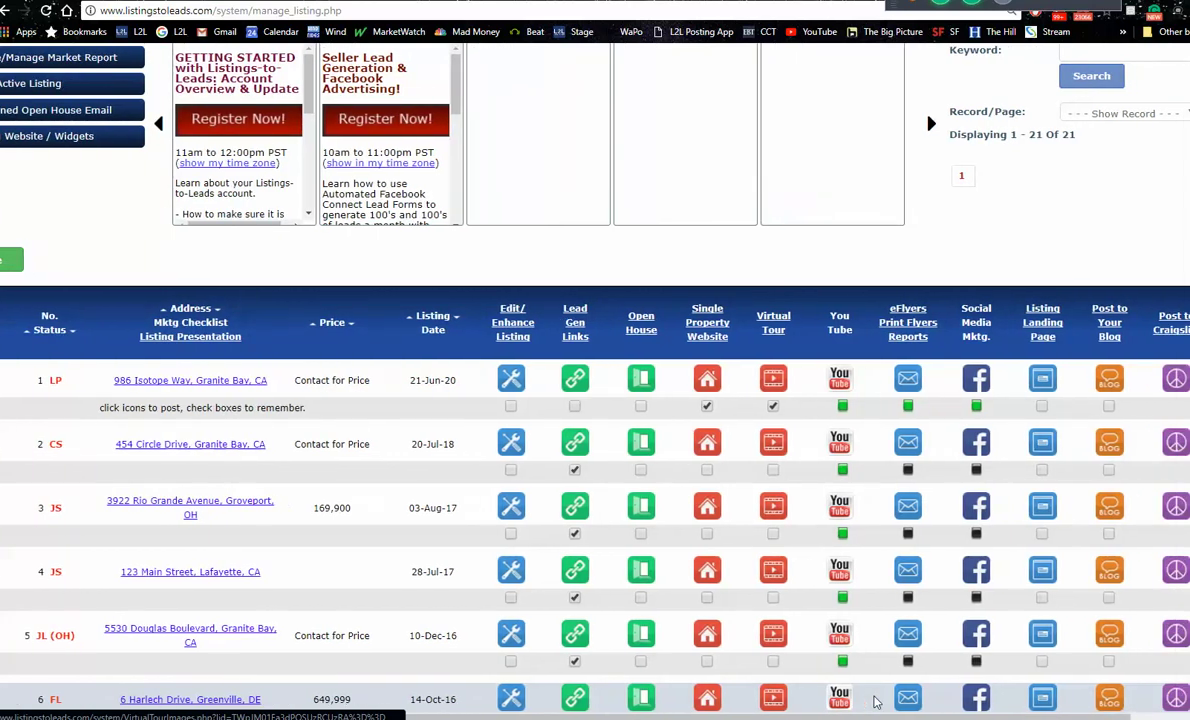
pyautogui.scroll(3, 875, 703)
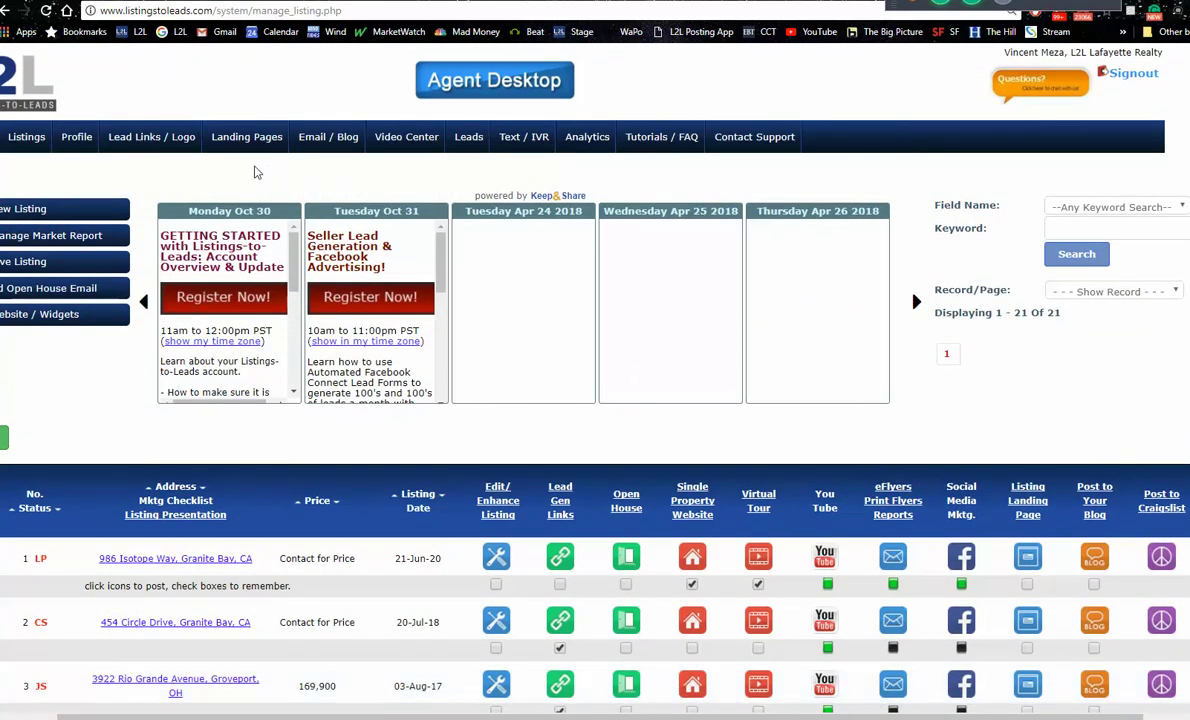
# Step: Go to Landing Pages and bring up the per-area Property Valuation PLUS pages
pyautogui.click(238, 138)
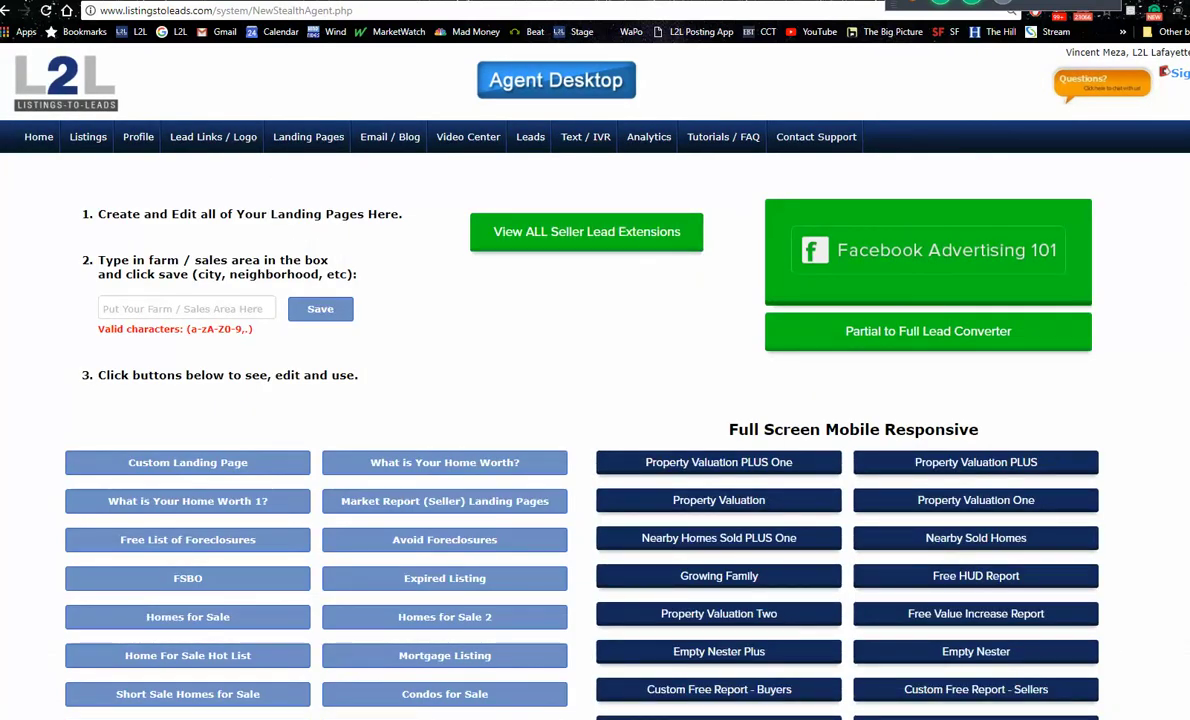
pyautogui.scroll(-1, 553, 355)
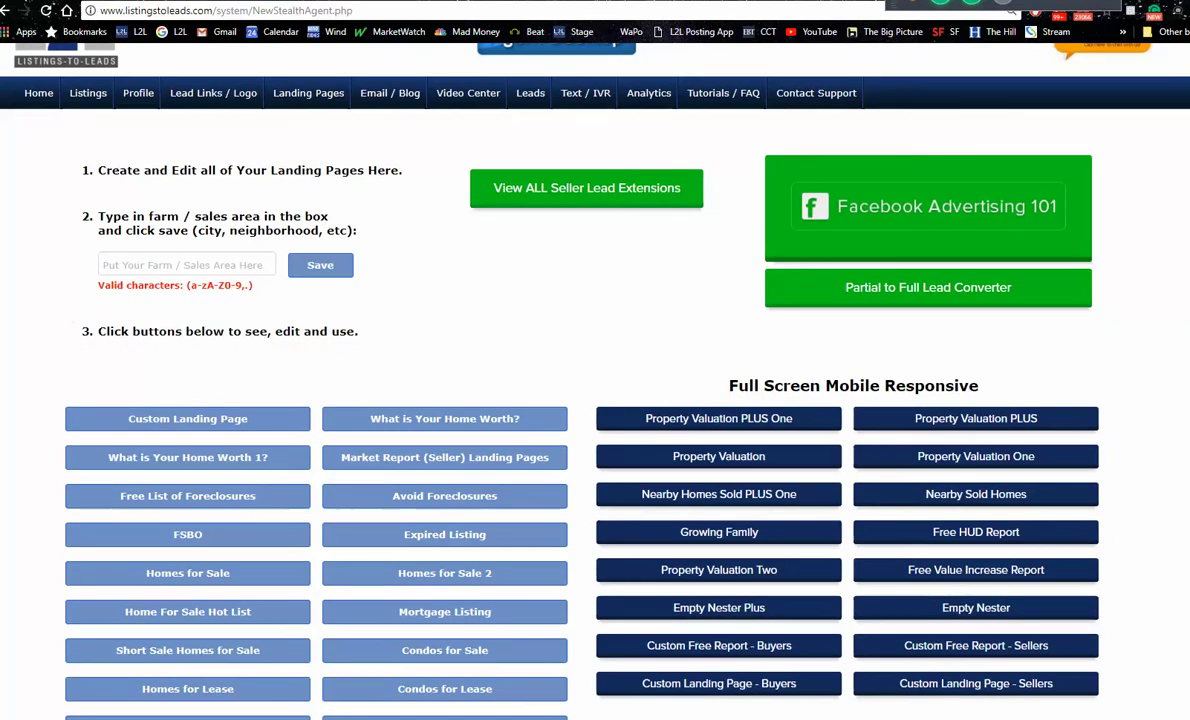
pyautogui.scroll(1, 553, 355)
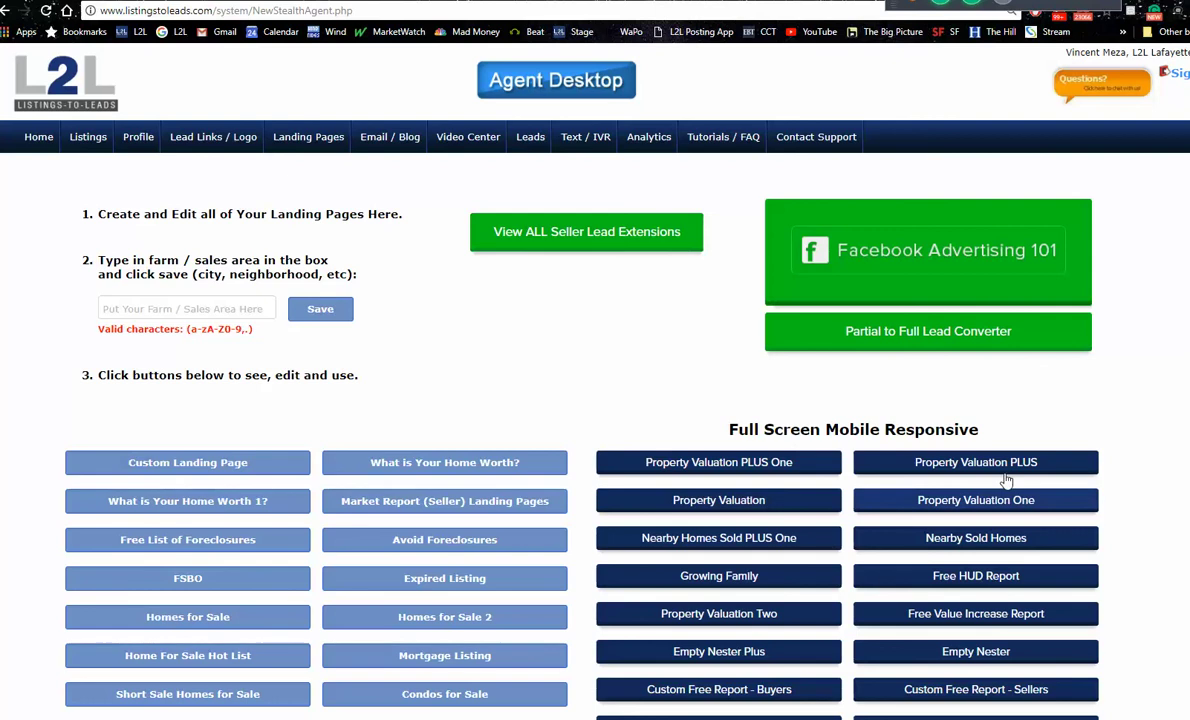
pyautogui.moveTo(990, 465)
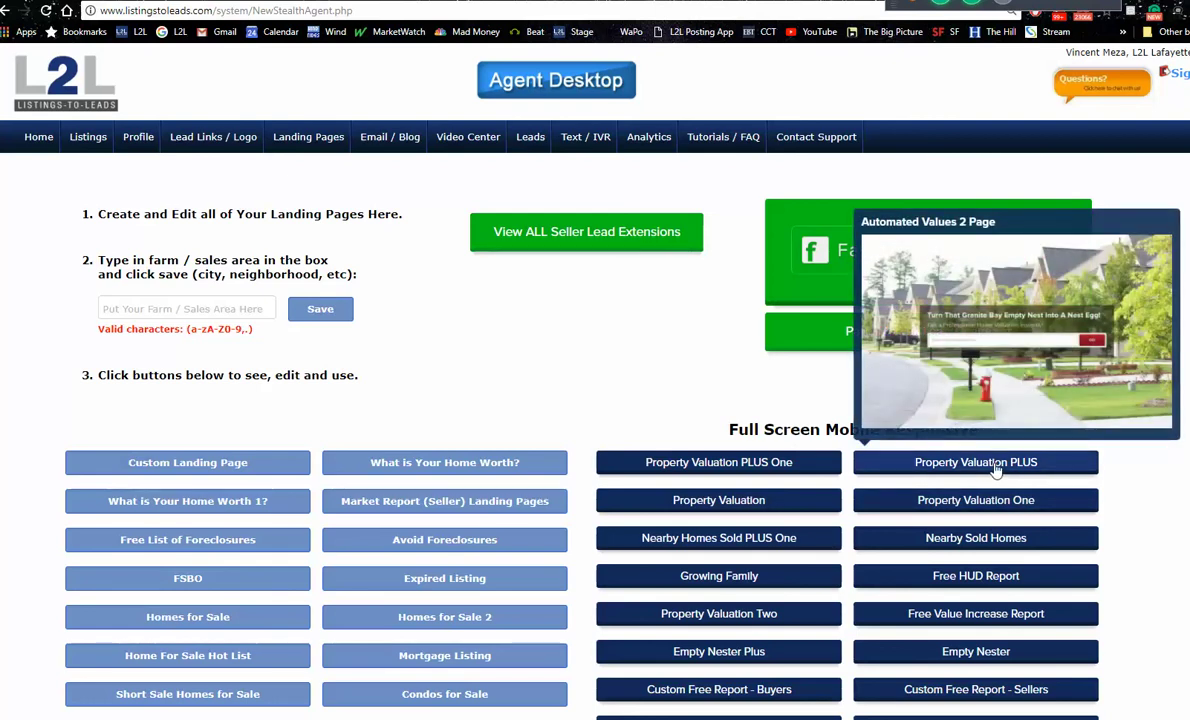
pyautogui.click(995, 466)
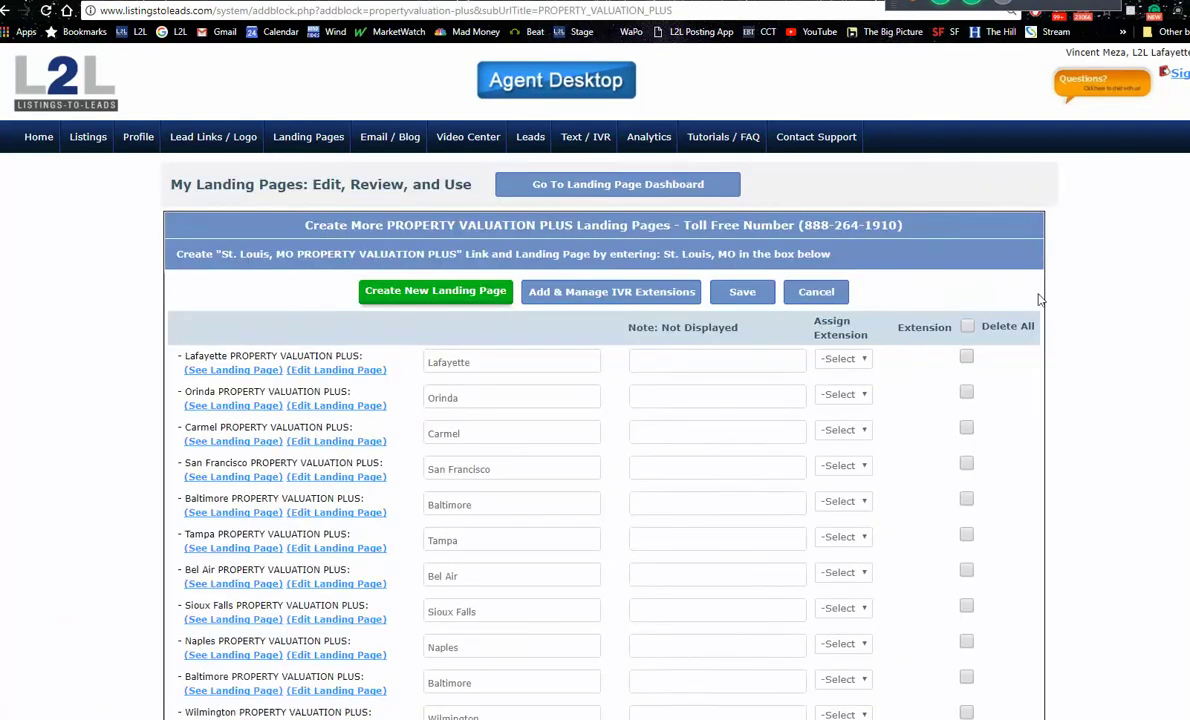
# Step: Preview the Lafayette home-valuation page, then go back to the Landing Pages builder's area field
pyautogui.click(230, 372)
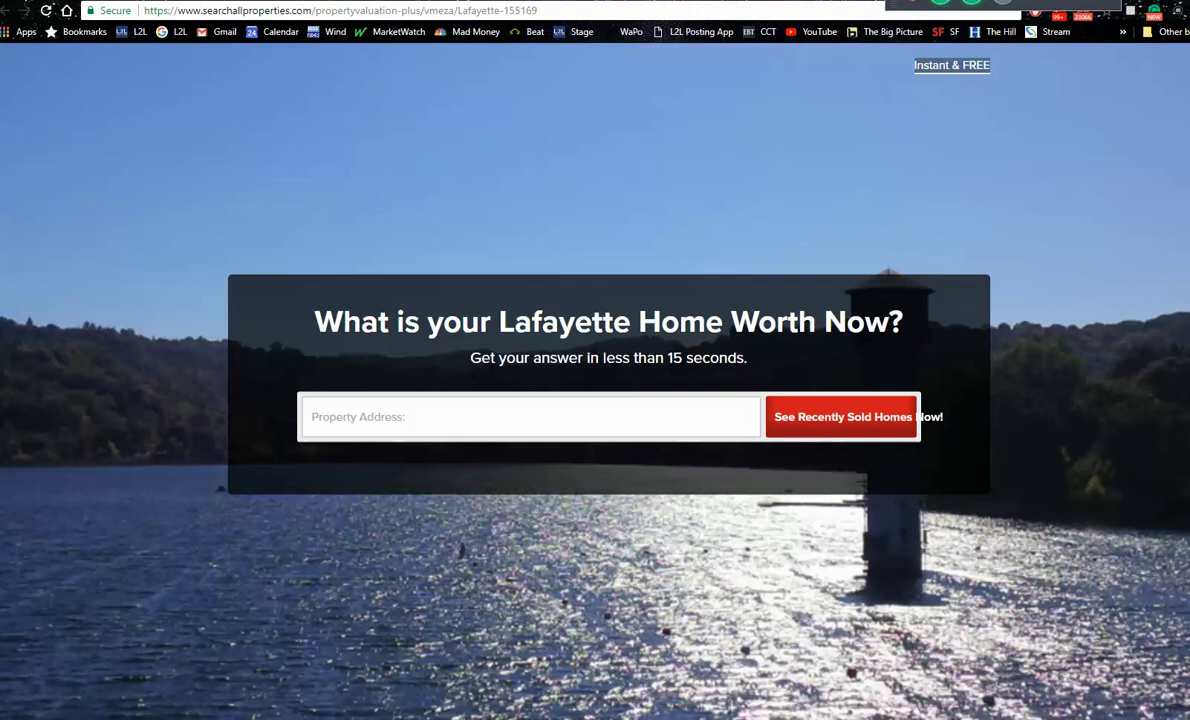
pyautogui.hotkey('ctrl', 'Tab')
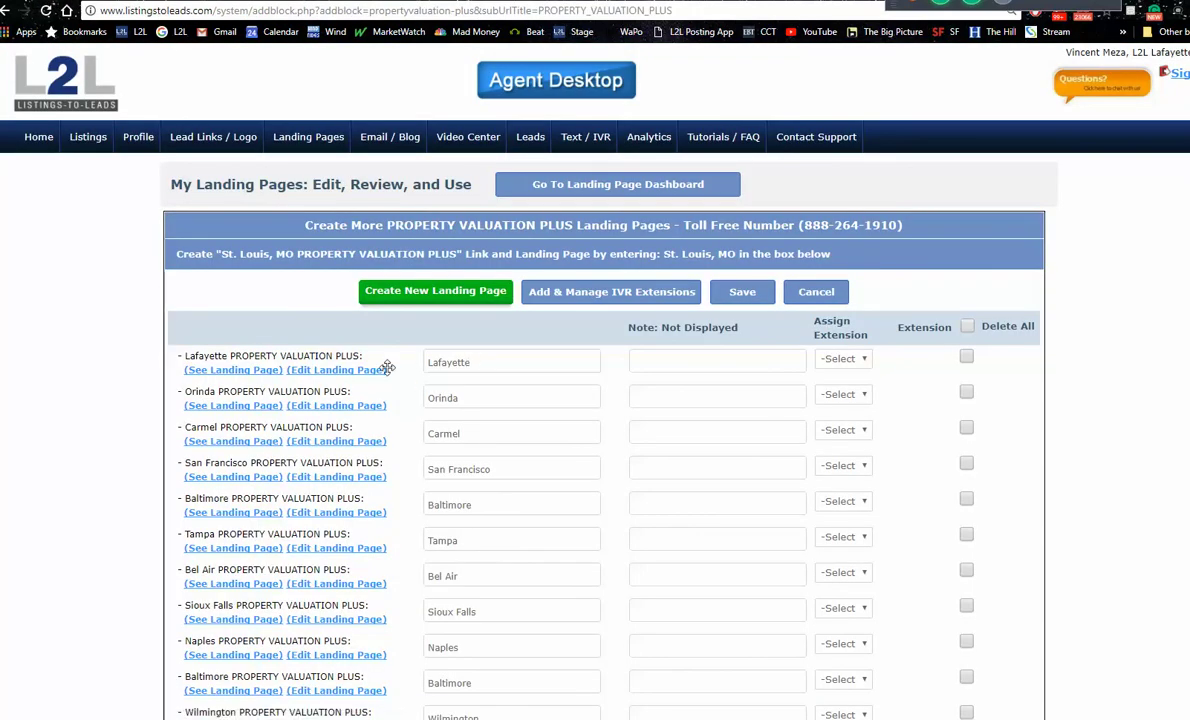
pyautogui.click(296, 145)
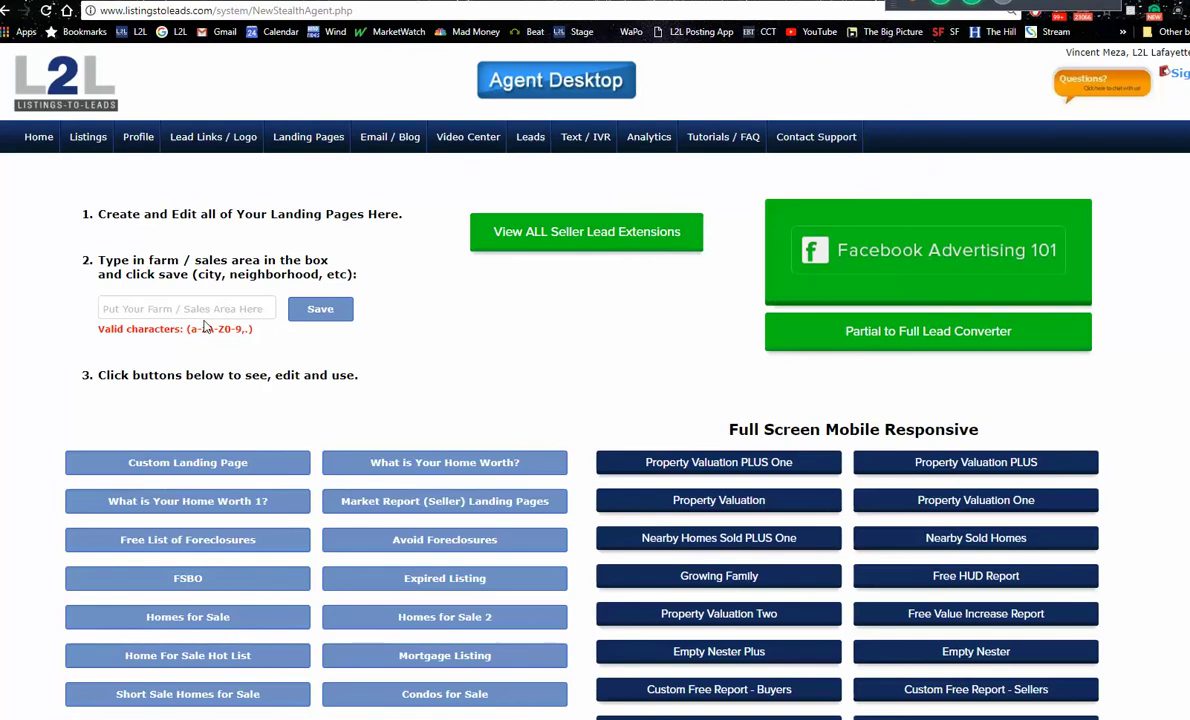
pyautogui.click(200, 311)
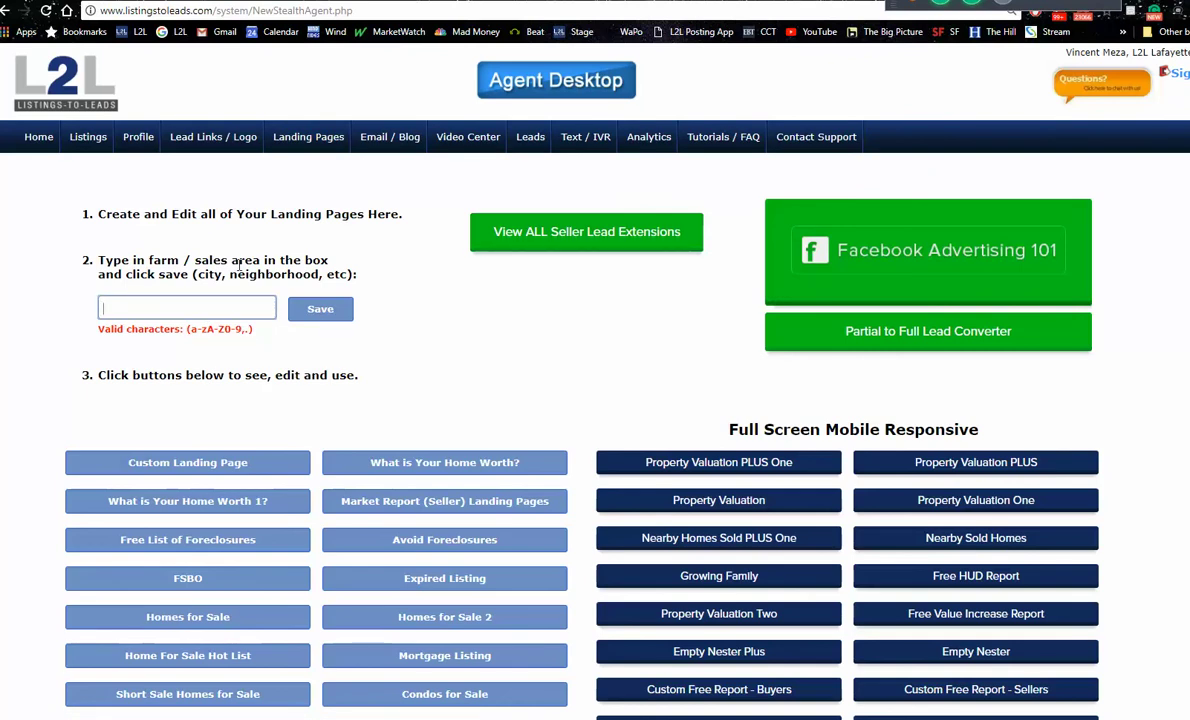
# Step: Enter Coon Rapids as the farm / sales area from the autocomplete suggestion
pyautogui.write('Coo')
pyautogui.press('Down')
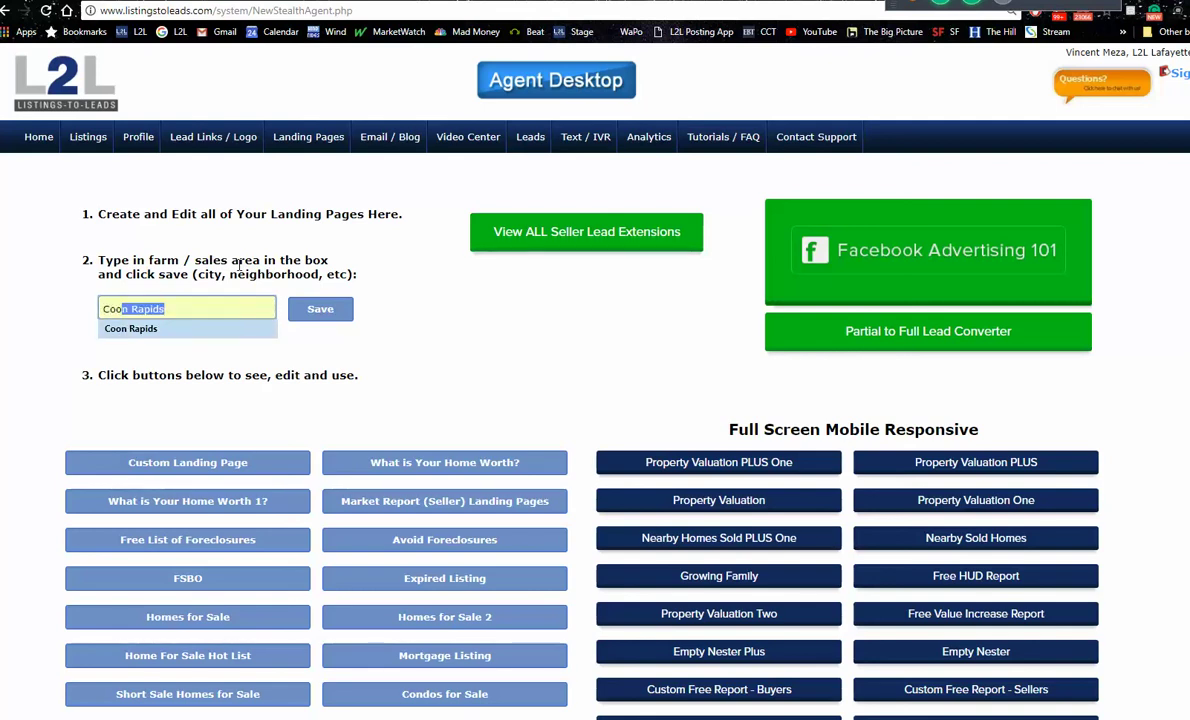
pyautogui.click(369, 368)
pyautogui.click(228, 310)
pyautogui.press('Down')
pyautogui.press('Down')
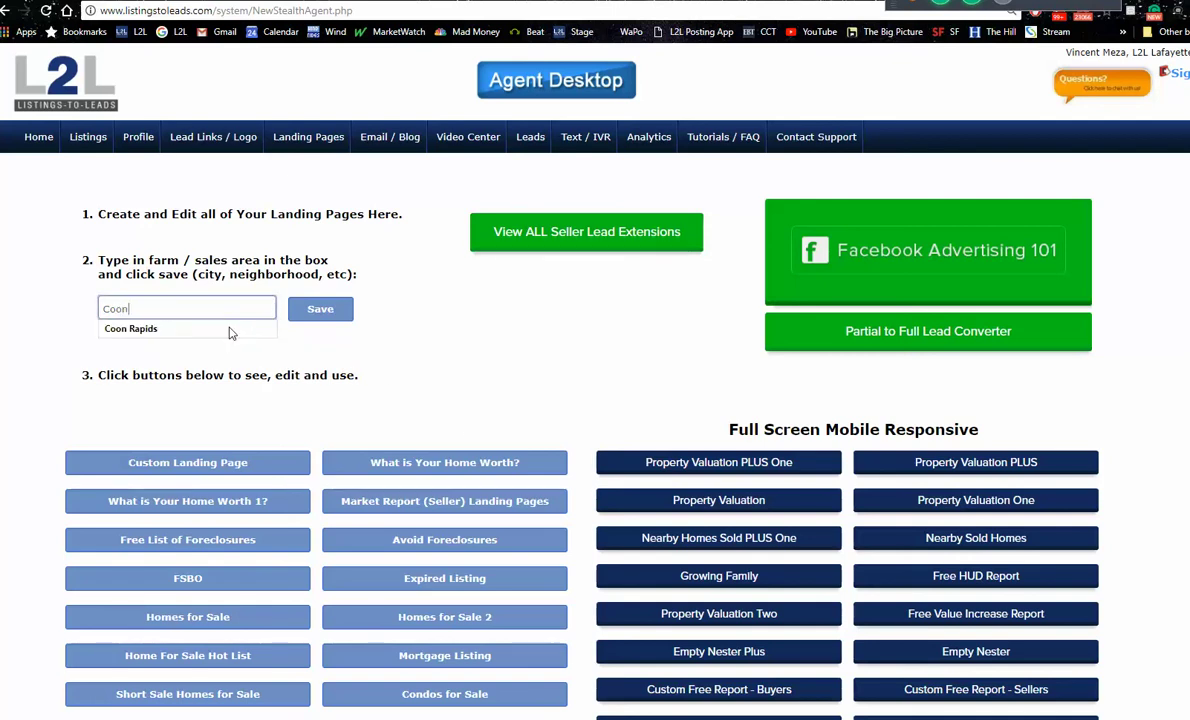
pyautogui.press('Return')
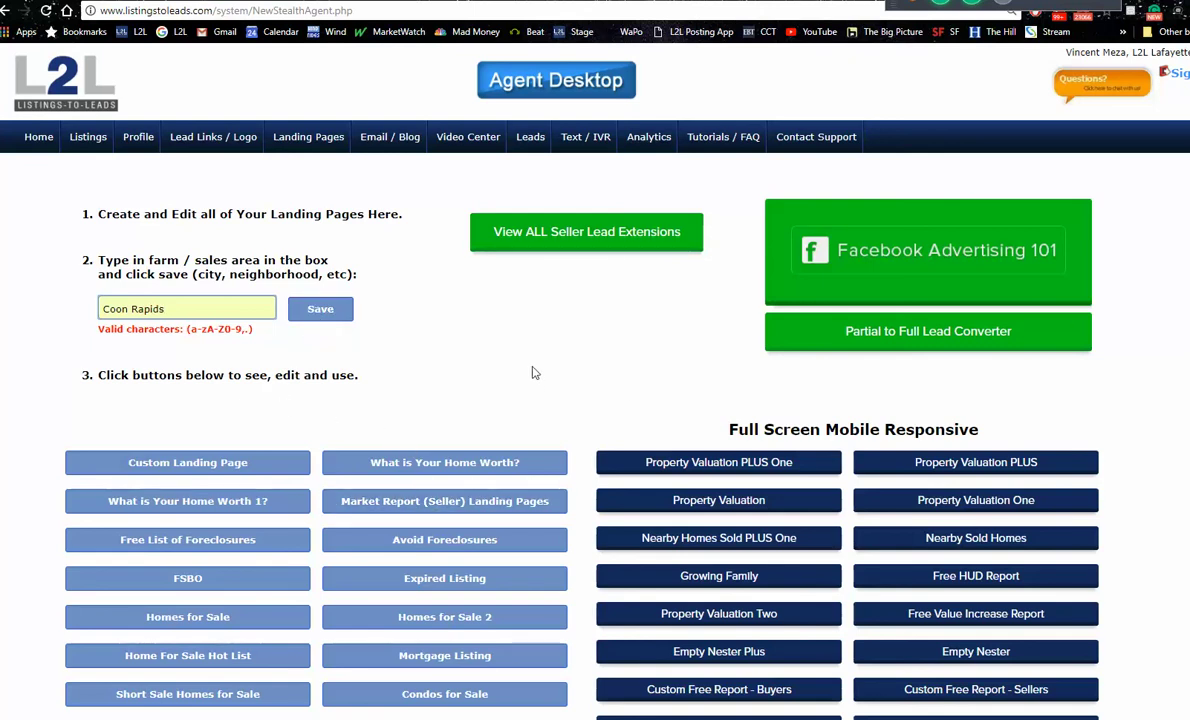
# Step: Open the FSBO landing page for Coon Rapids
pyautogui.click(237, 587)
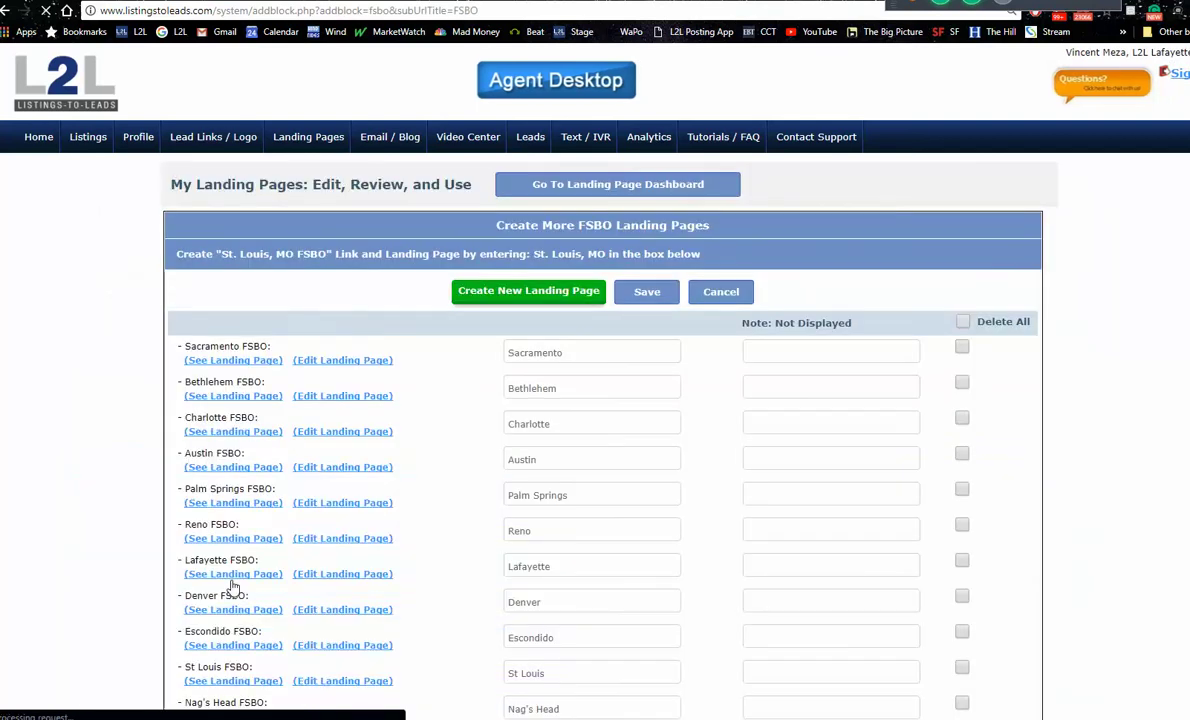
pyautogui.scroll(-15, 595, 380)
pyautogui.scroll(-10, 595, 380)
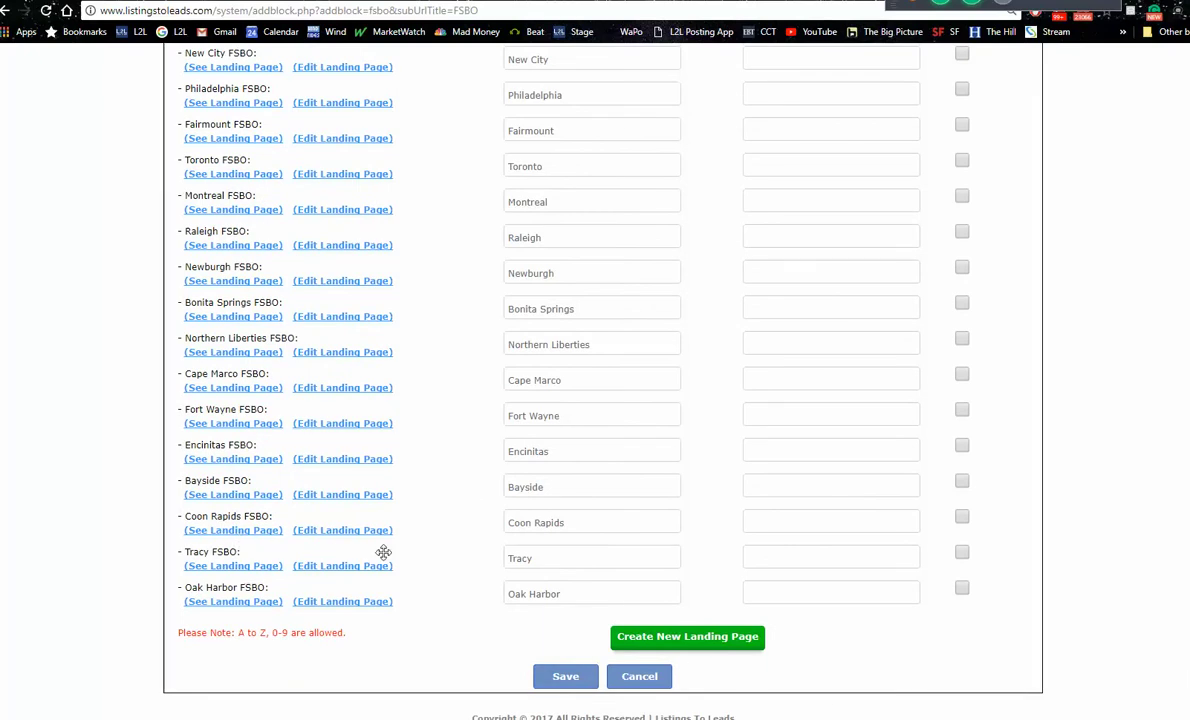
pyautogui.click(239, 532)
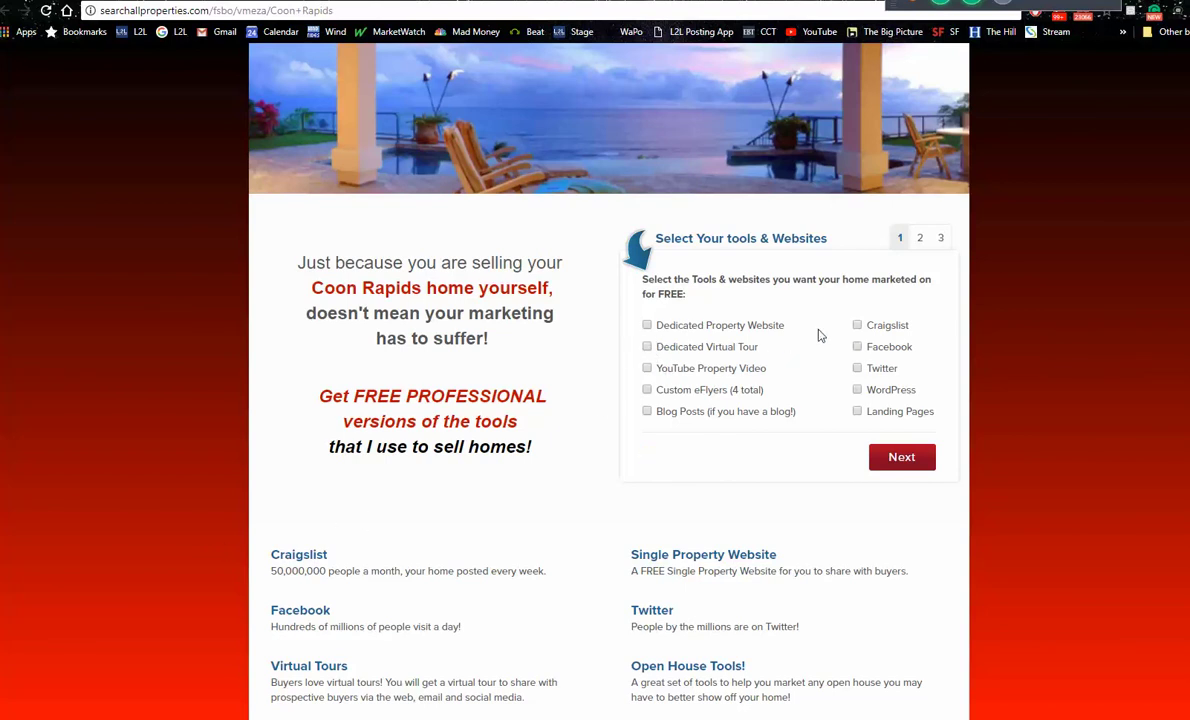
# Step: Select Craigslist, Dedicated Virtual Tour and Facebook as marketing tools
pyautogui.click(856, 328)
pyautogui.click(648, 346)
pyautogui.click(862, 348)
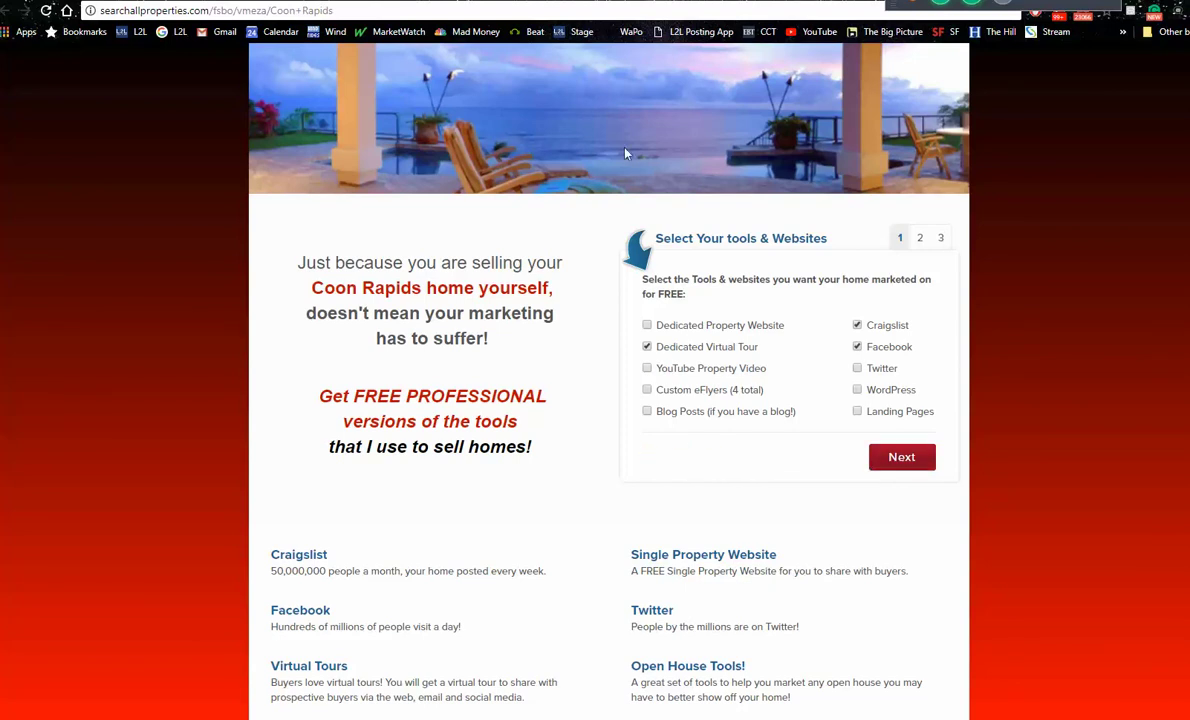
# Step: Go back from the Coon Rapids FSBO page to the L2L Landing Page Dashboard
pyautogui.hotkey('alt', 'Left')
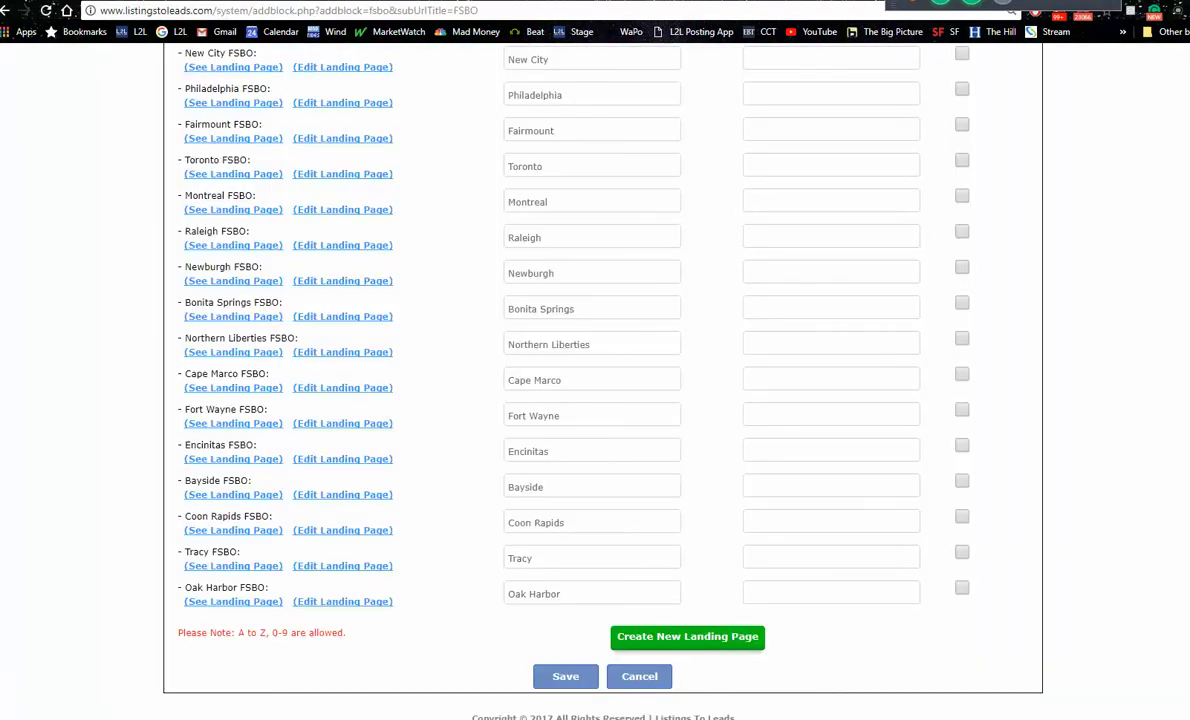
pyautogui.scroll(20, 600, 380)
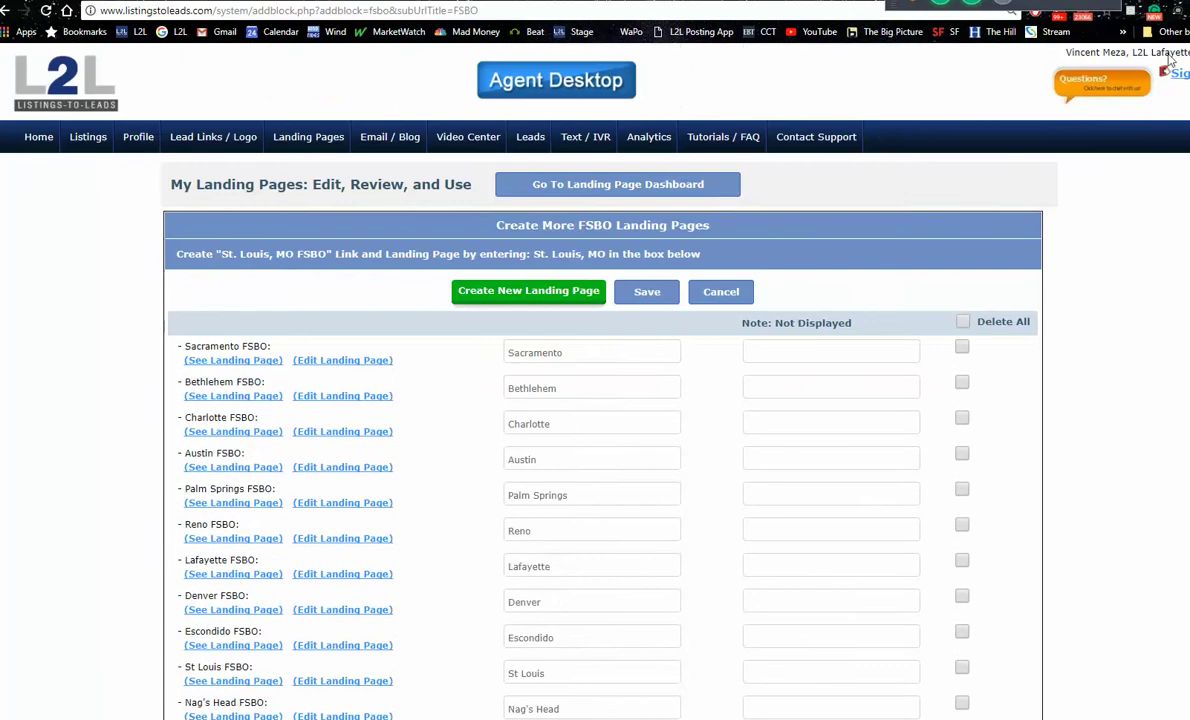
pyautogui.click(600, 199)
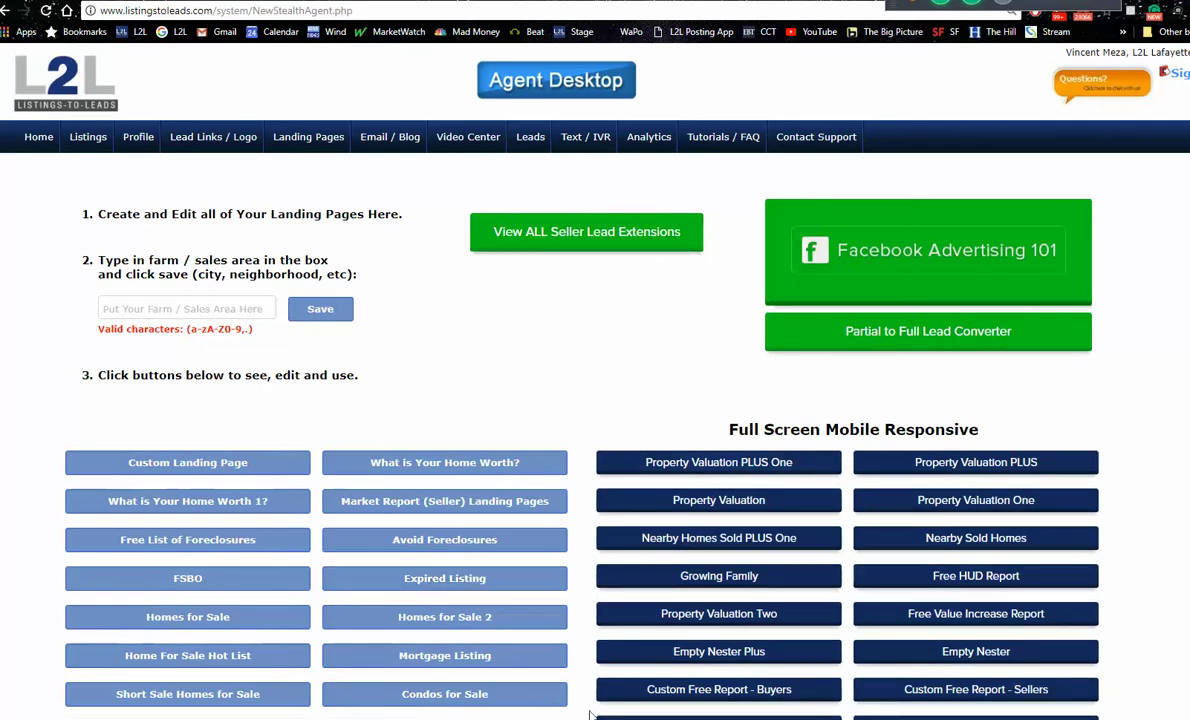
# Step: Preview the dashboard's template buttons and open the Property Valuation PLUS landing pages list
pyautogui.scroll(-2, 786, 481)
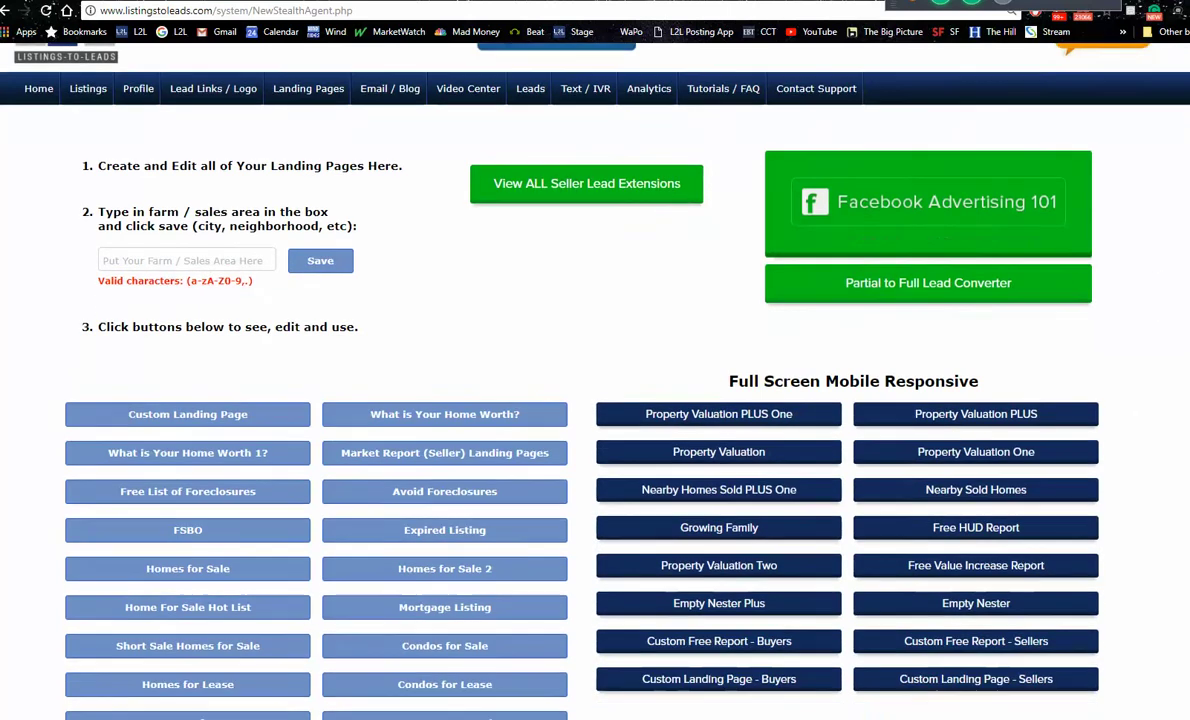
pyautogui.moveTo(733, 531)
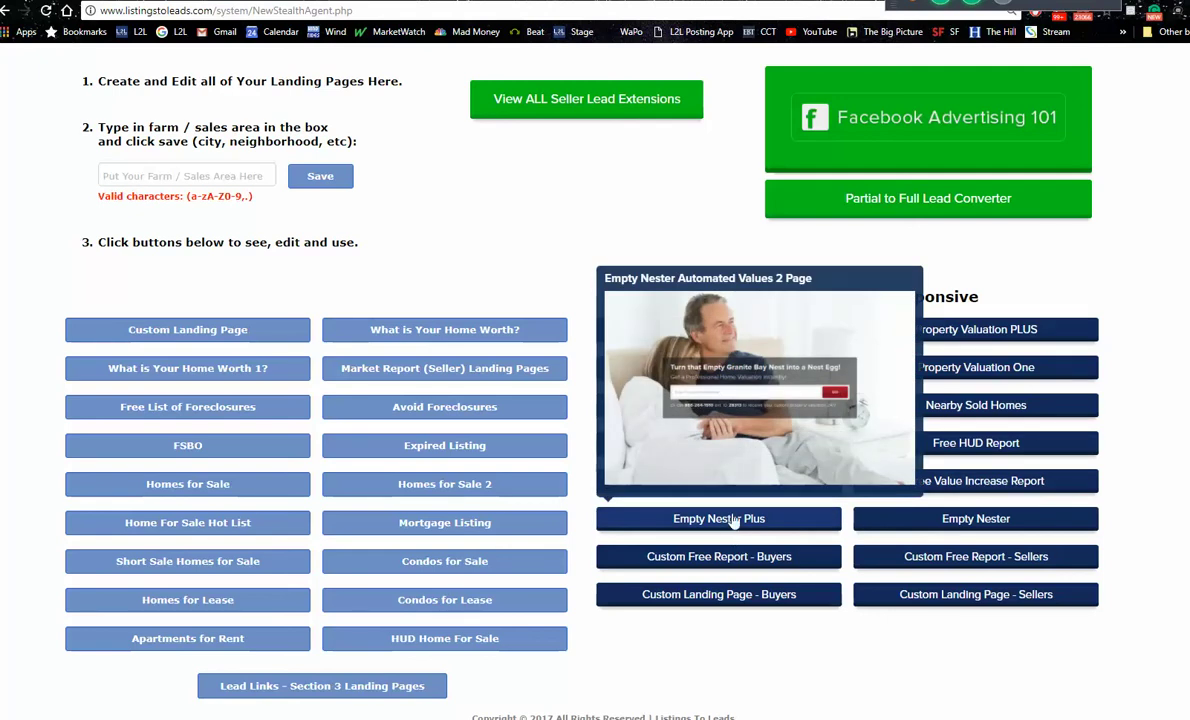
pyautogui.moveTo(725, 450)
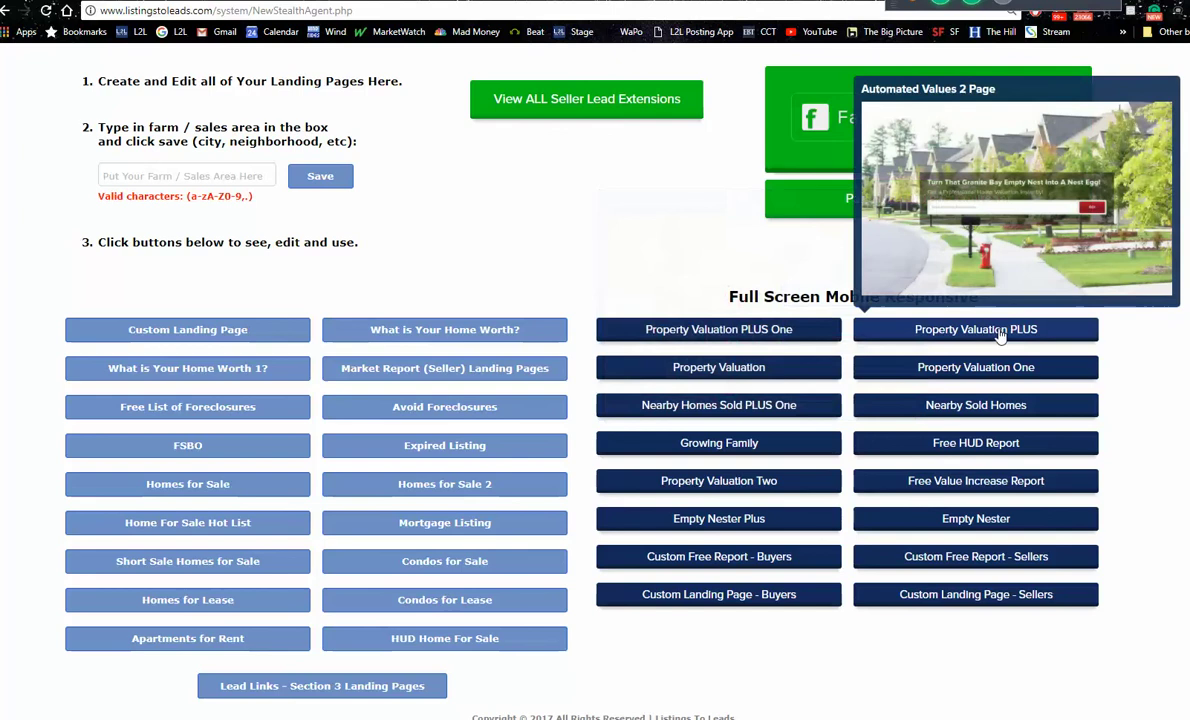
pyautogui.click(998, 333)
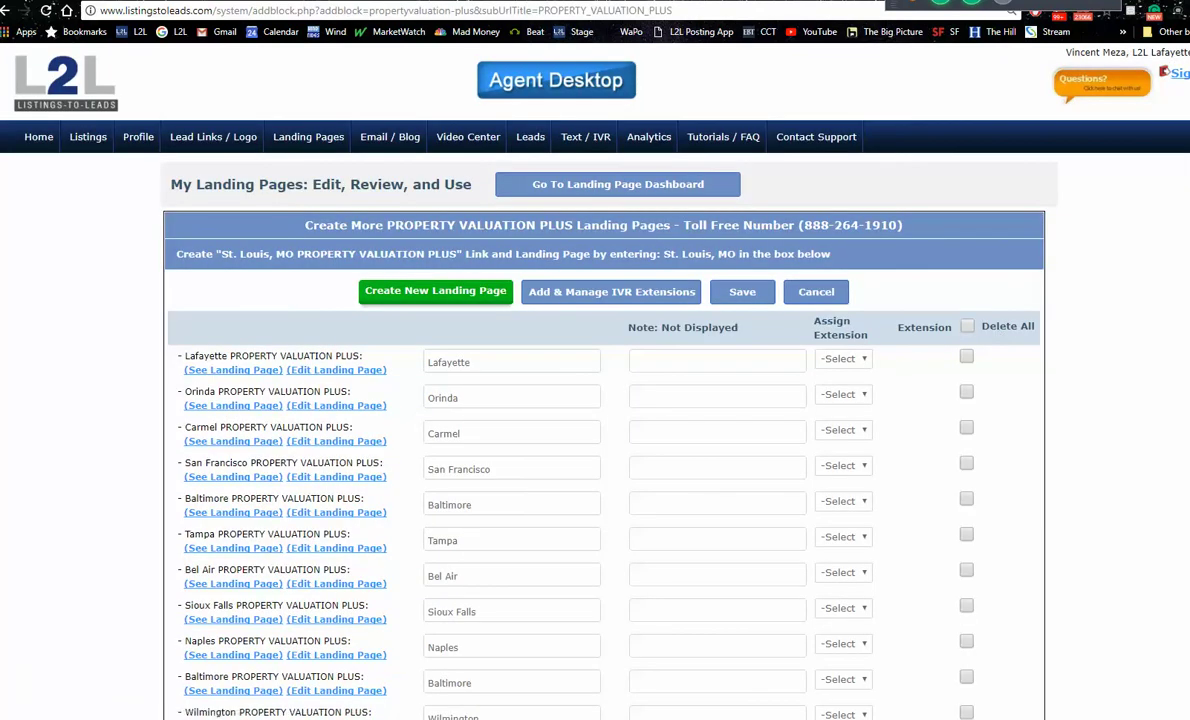
# Step: Open the live Coon Rapids property valuation landing page and scroll through it
pyautogui.scroll(-1, 998, 333)
pyautogui.scroll(-15, 595, 380)
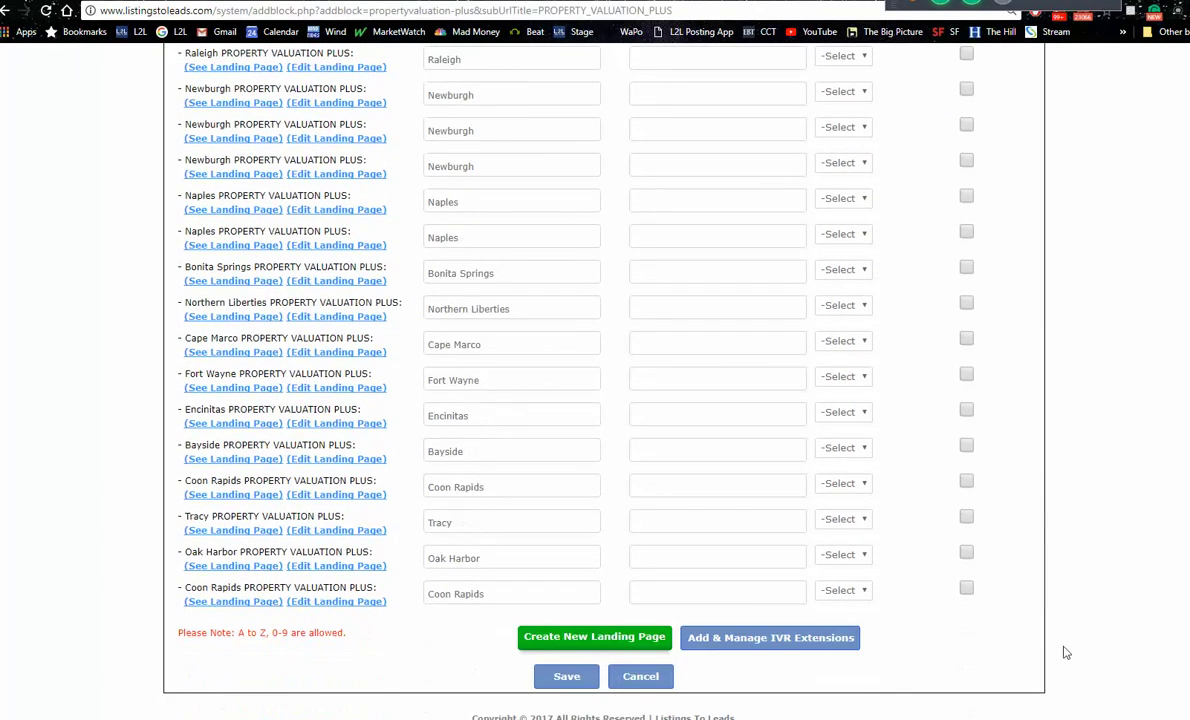
pyautogui.click(231, 601)
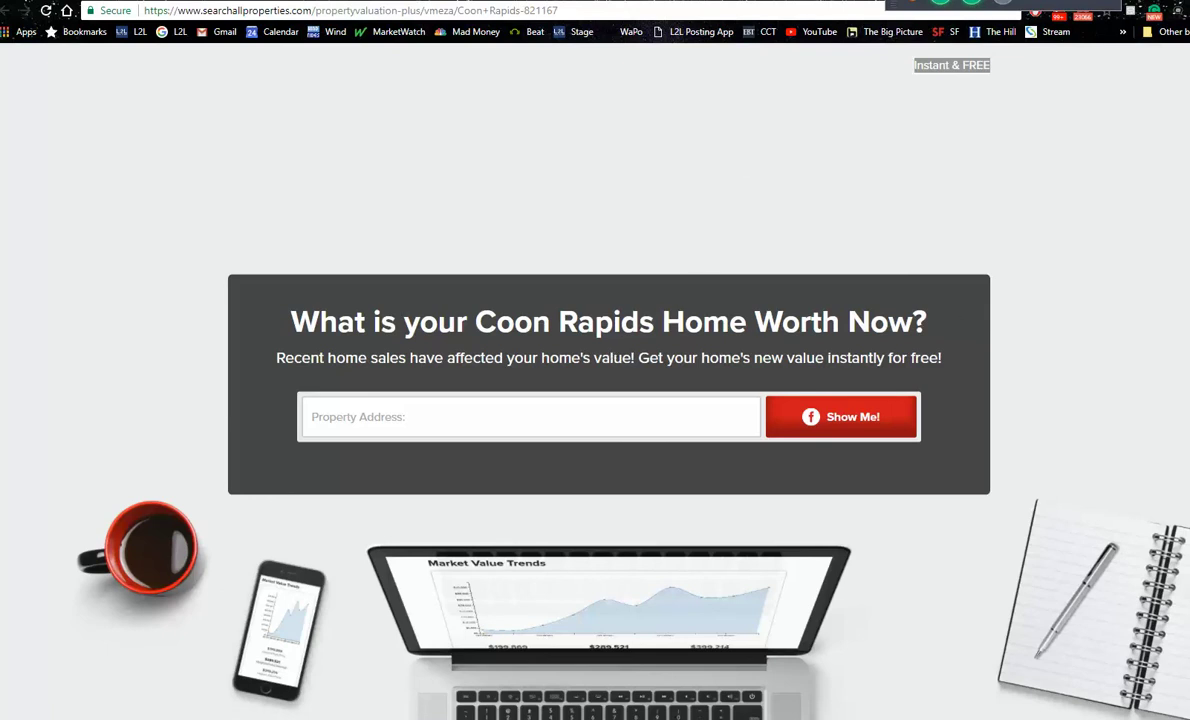
pyautogui.scroll(-2, 595, 400)
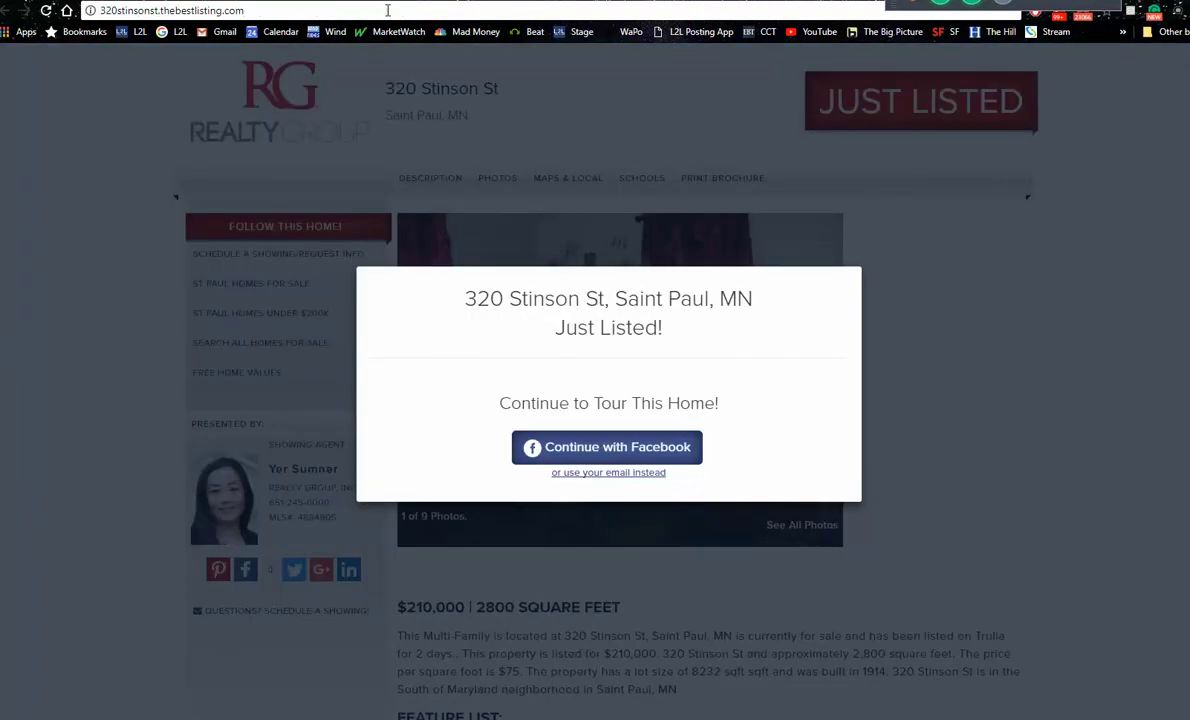
# Step: Search Google for 'coon rapids dam' from the browser address bar
pyautogui.click(387, 10)
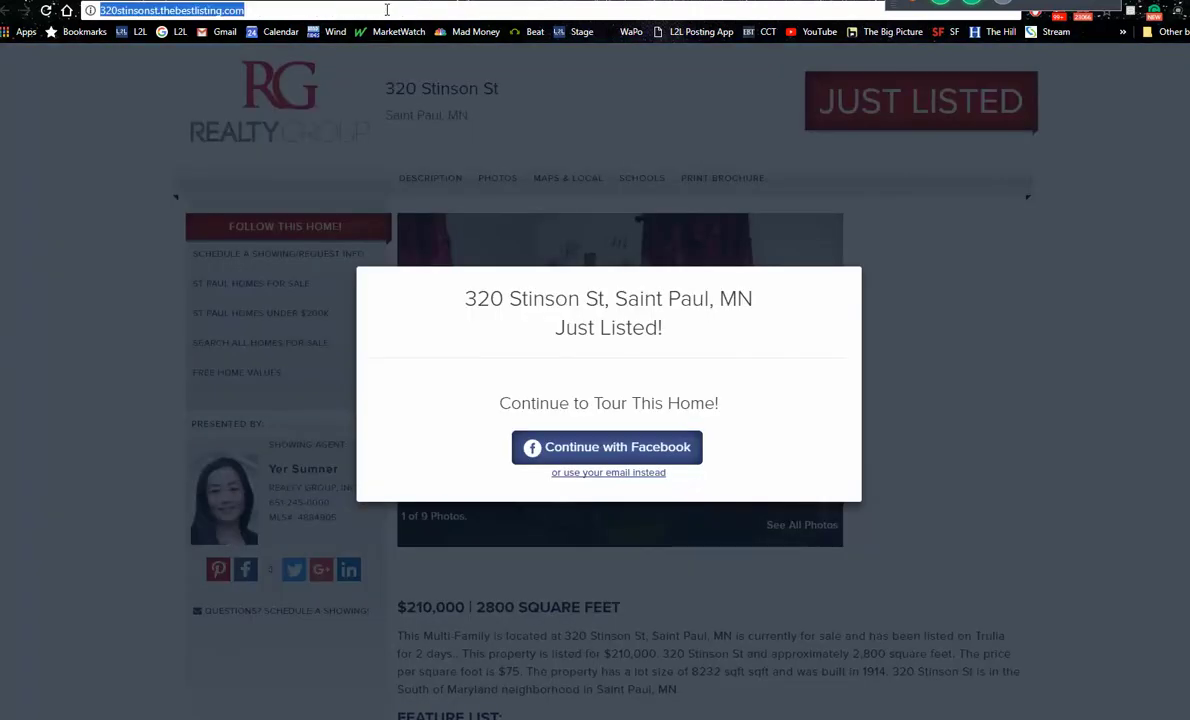
pyautogui.write('coon ra')
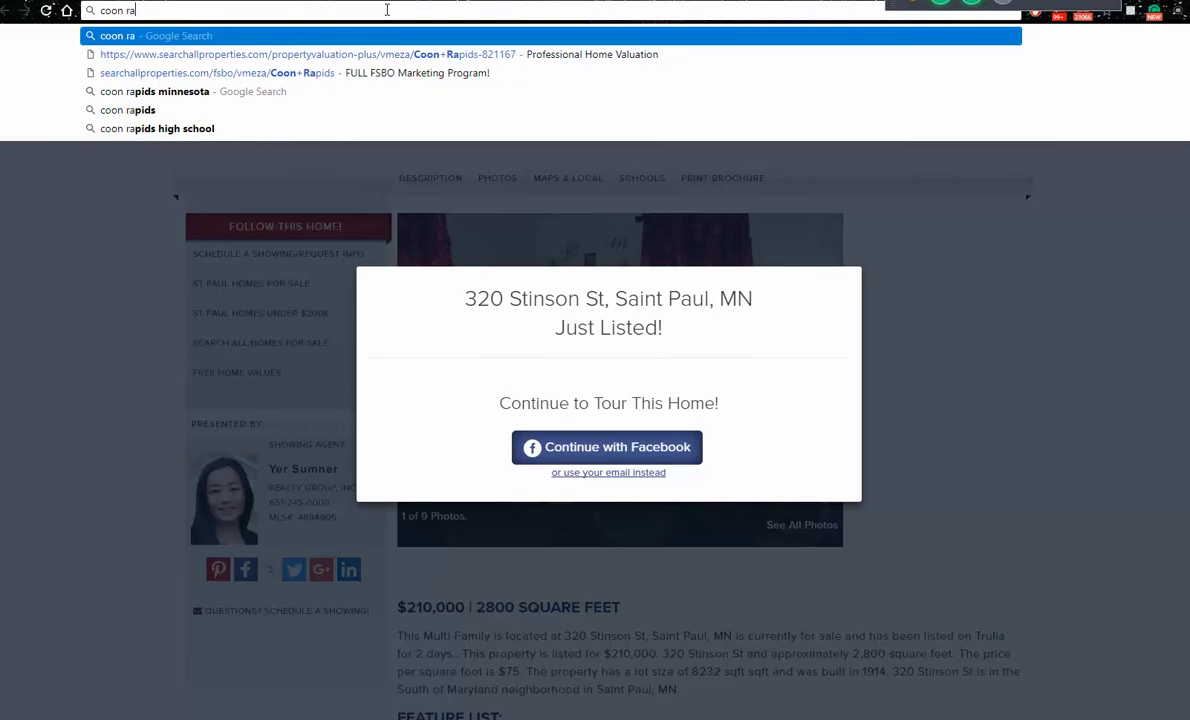
pyautogui.press('Down')
pyautogui.press('Down')
pyautogui.press('Down')
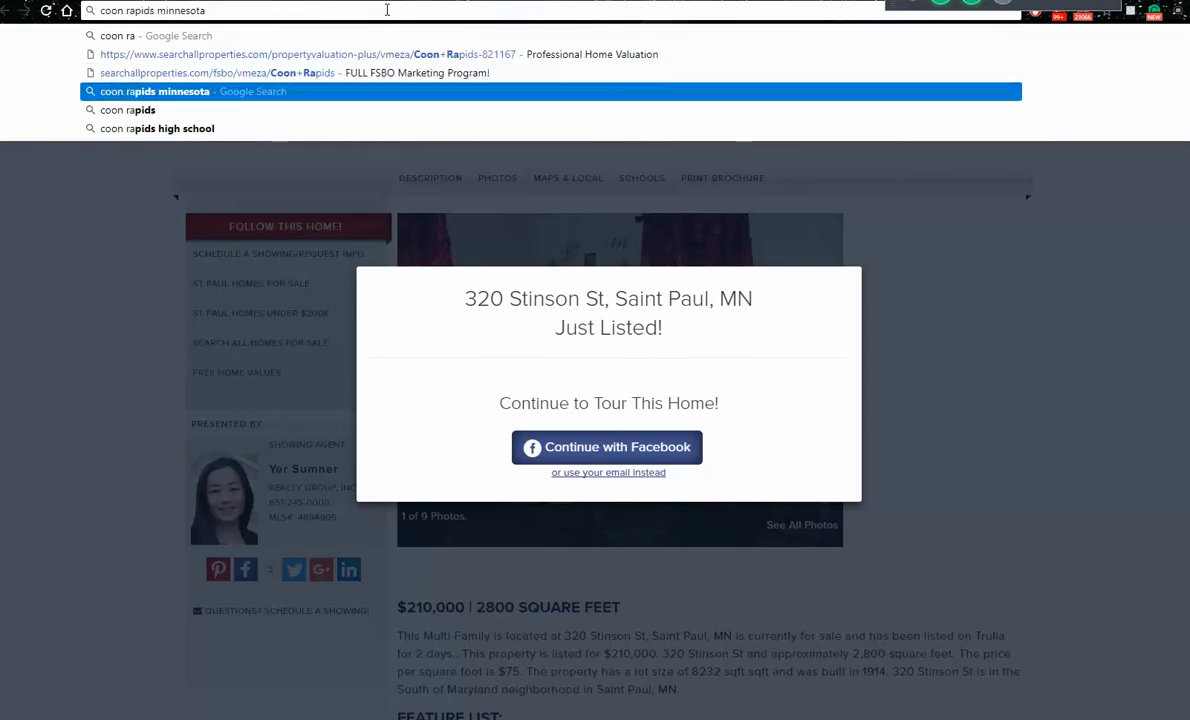
pyautogui.press('BackSpace')
pyautogui.press('BackSpace')
pyautogui.press('BackSpace')
pyautogui.press('BackSpace')
pyautogui.press('BackSpace')
pyautogui.press('BackSpace')
pyautogui.press('BackSpace')
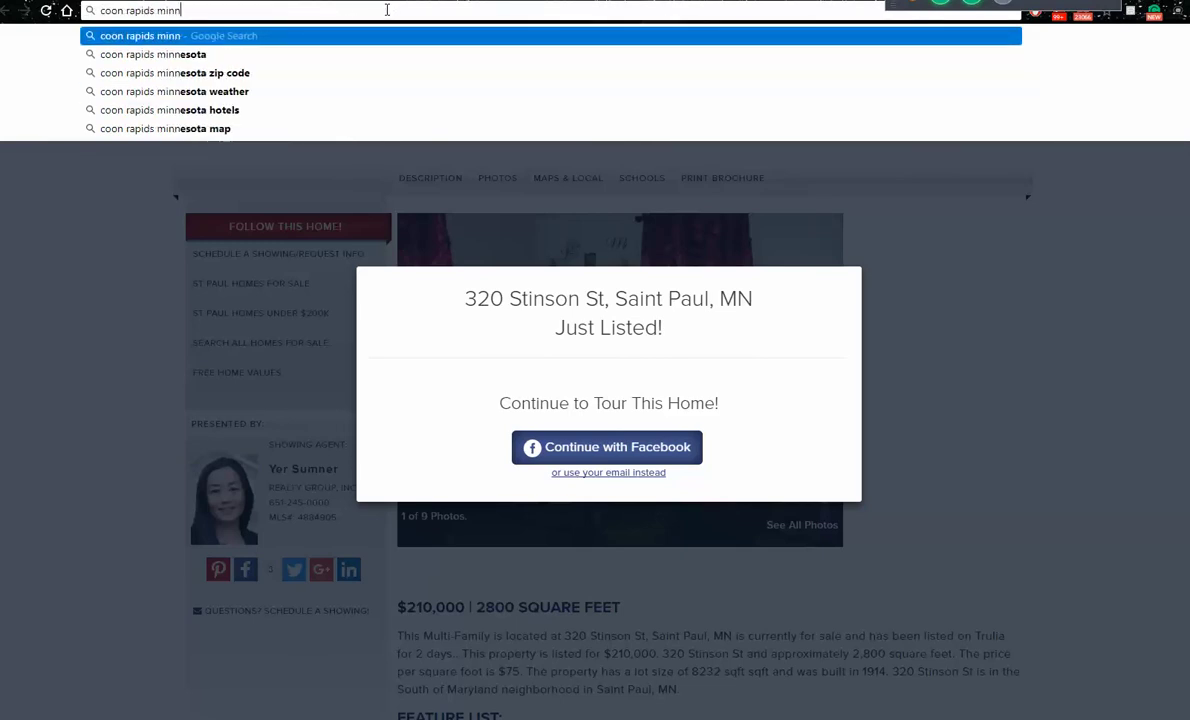
pyautogui.press('BackSpace')
pyautogui.press('BackSpace')
pyautogui.write('dam')
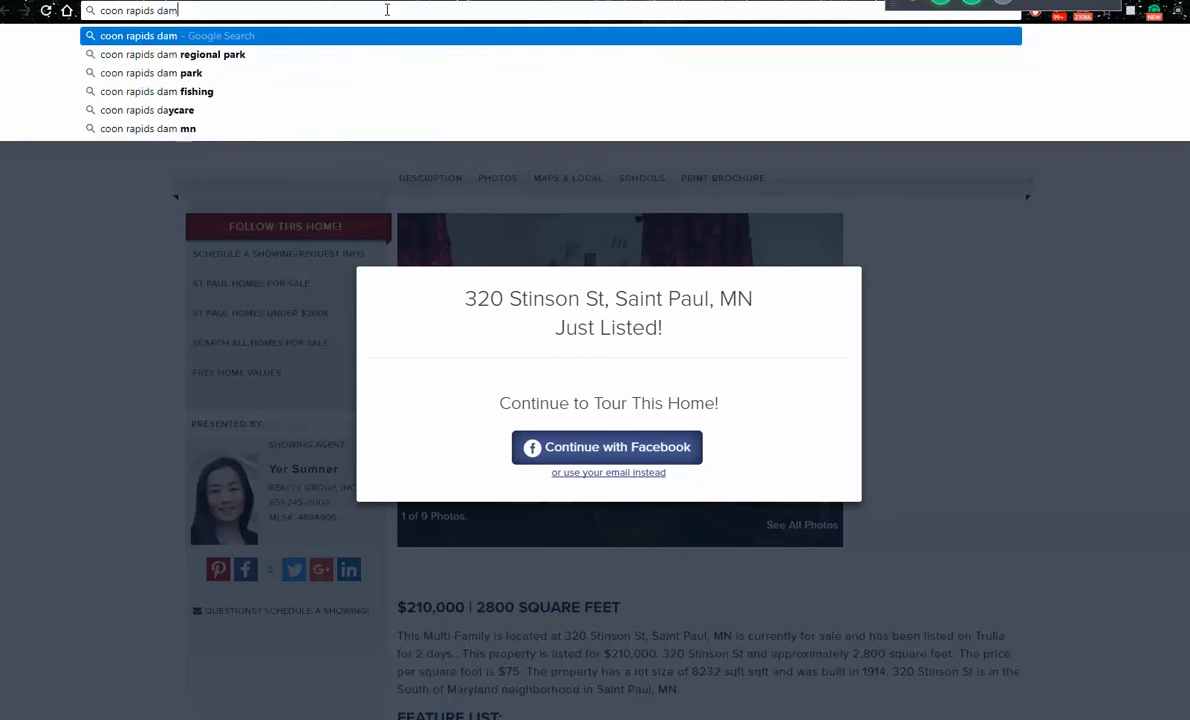
pyautogui.press('Return')
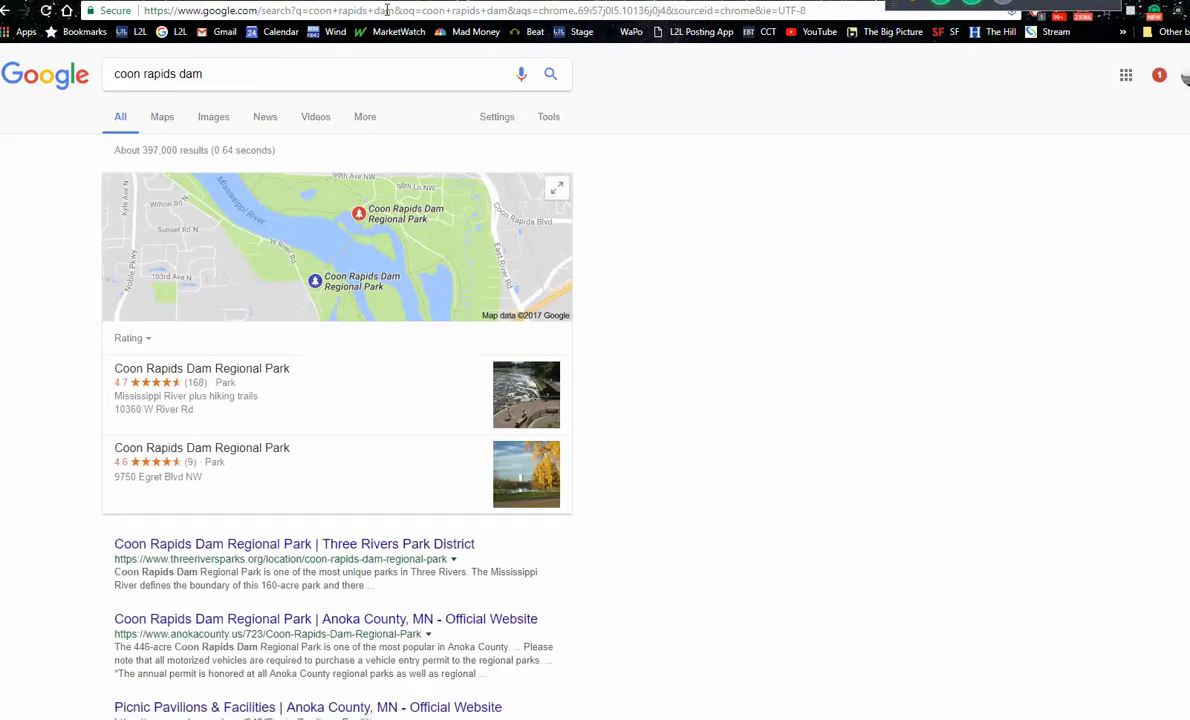
# Step: Show Google image results for coon rapids dam limited to larger than 2 MP
pyautogui.click(212, 118)
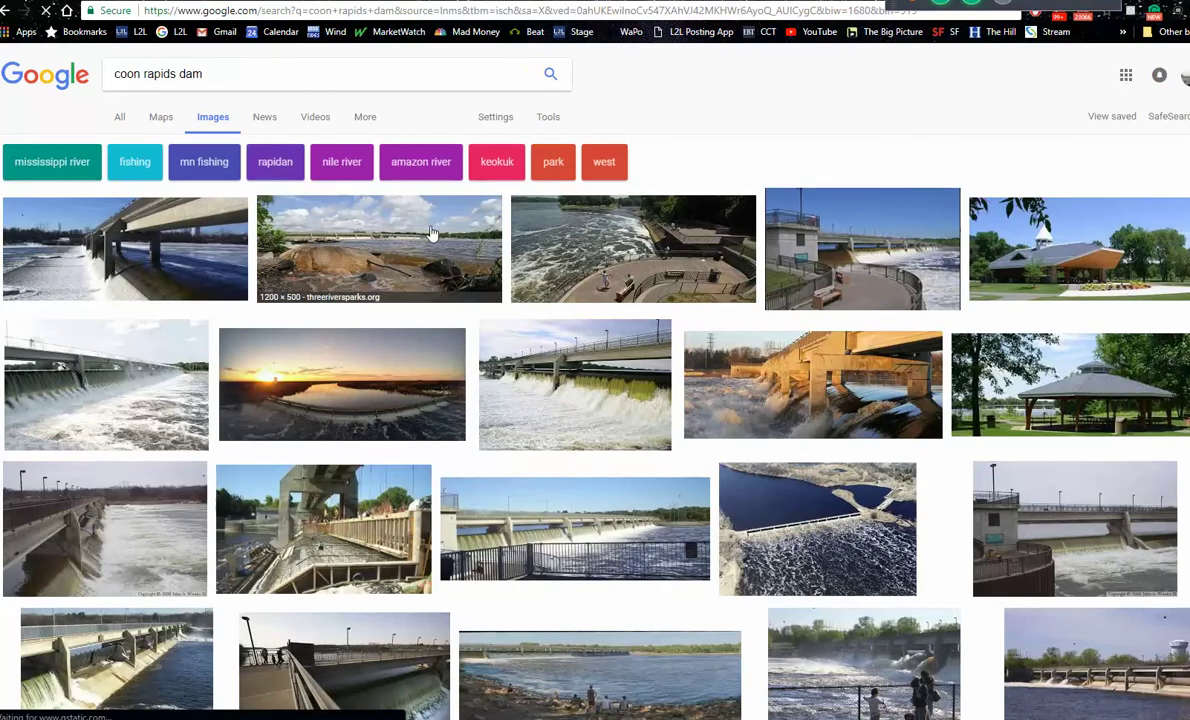
pyautogui.click(550, 118)
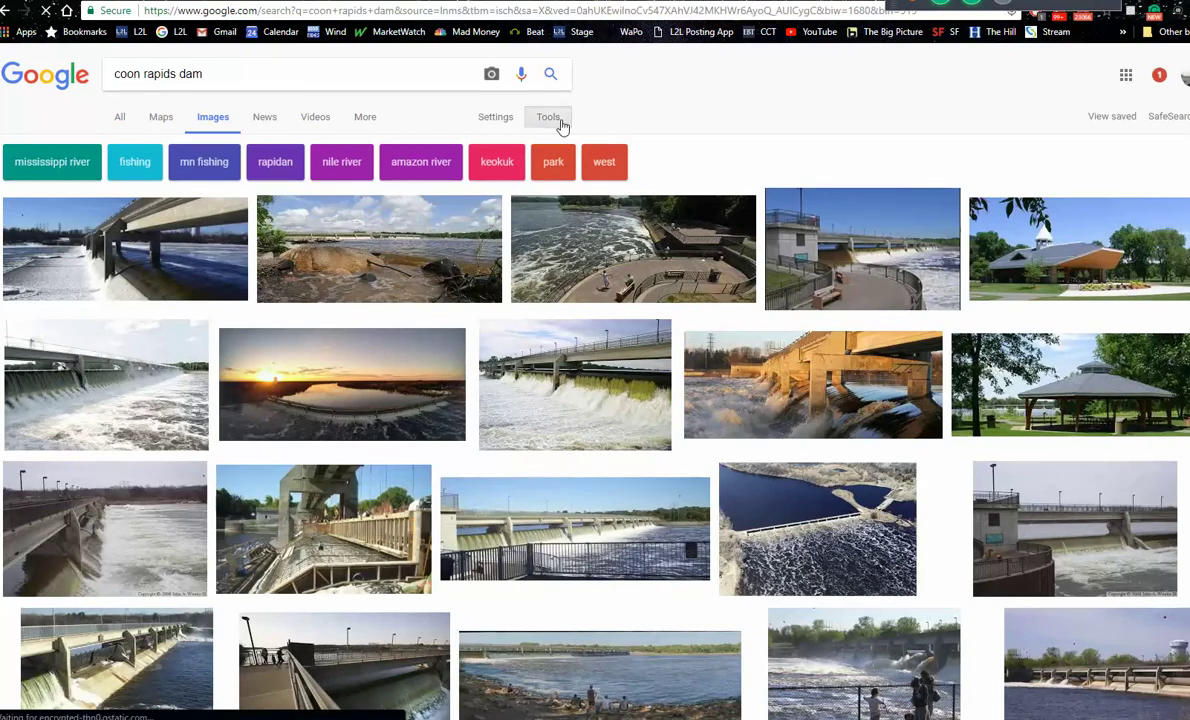
pyautogui.click(140, 147)
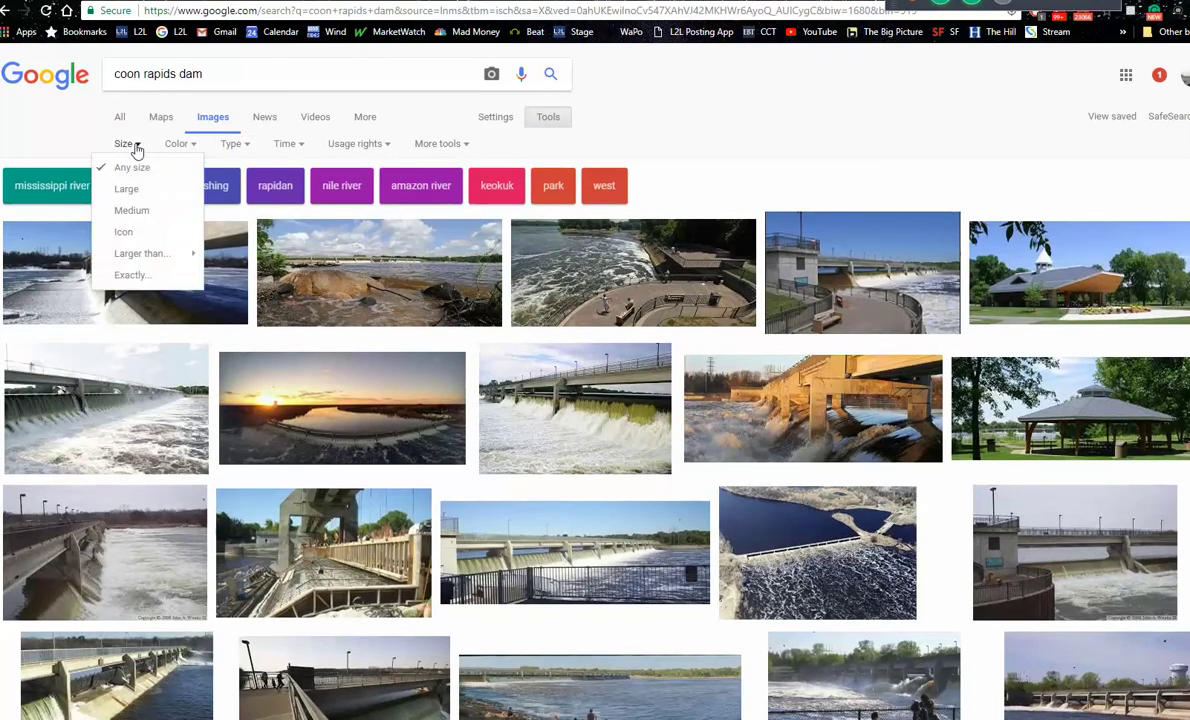
pyautogui.moveTo(146, 258)
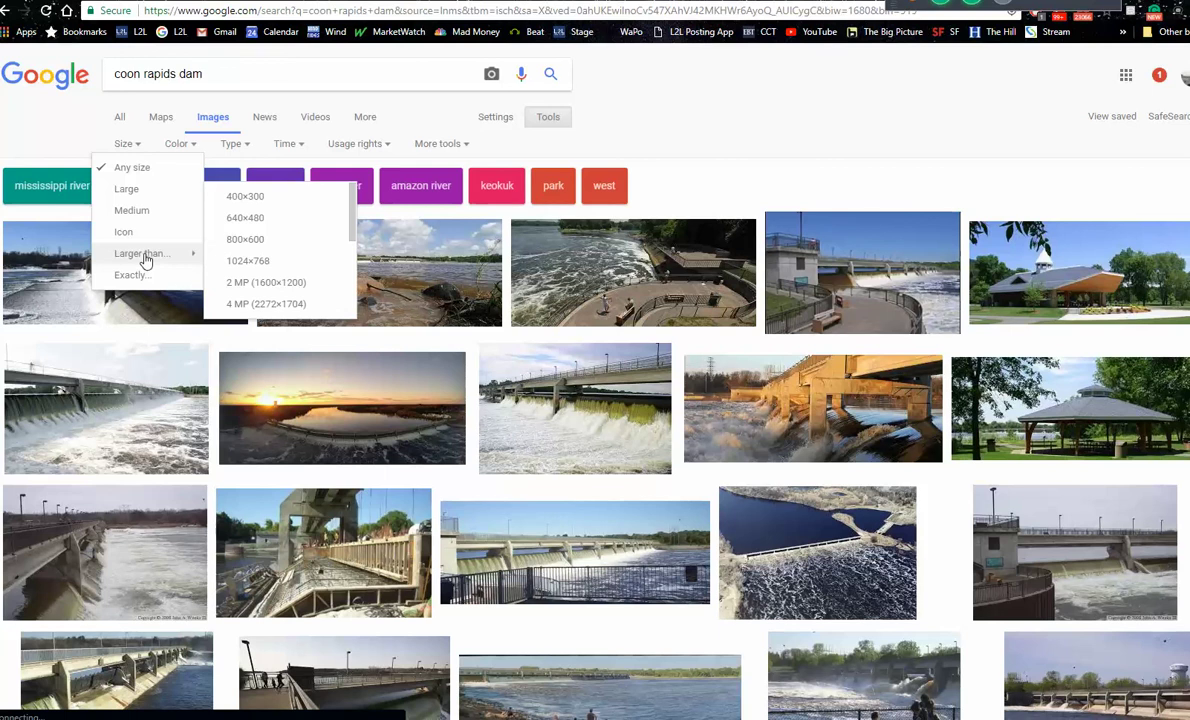
pyautogui.click(296, 283)
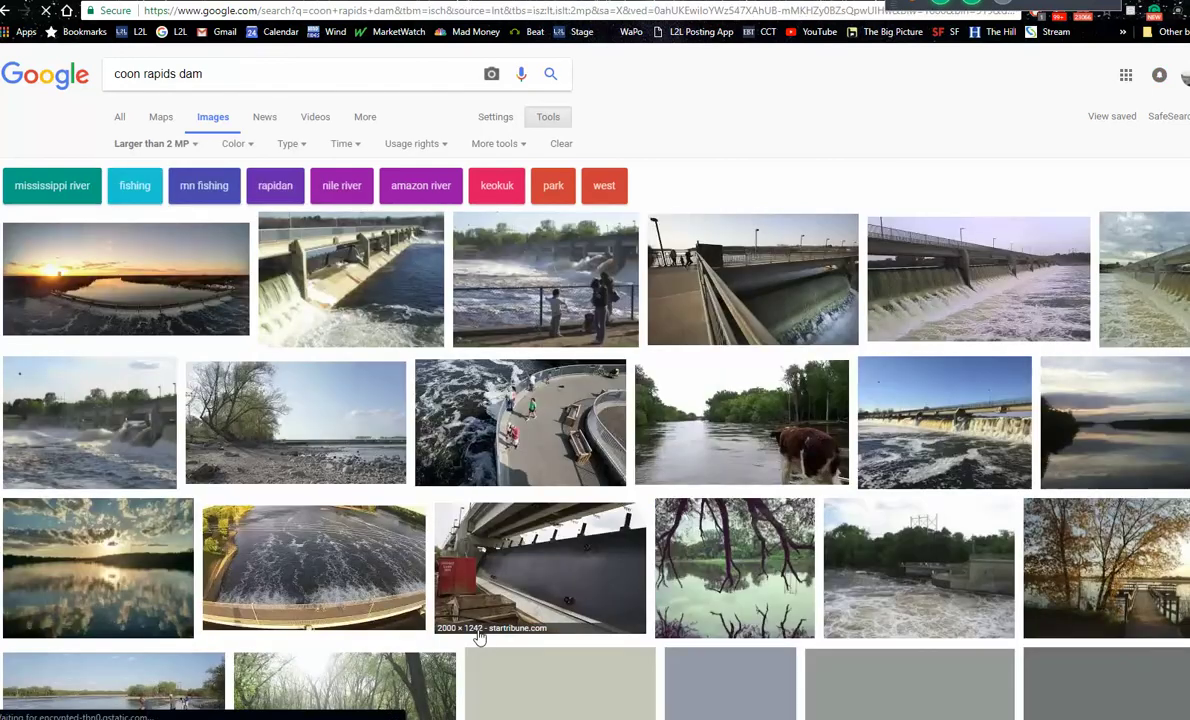
# Step: View a dam spillway photo at full size, cancel saving it, and close the tab
pyautogui.click(333, 302)
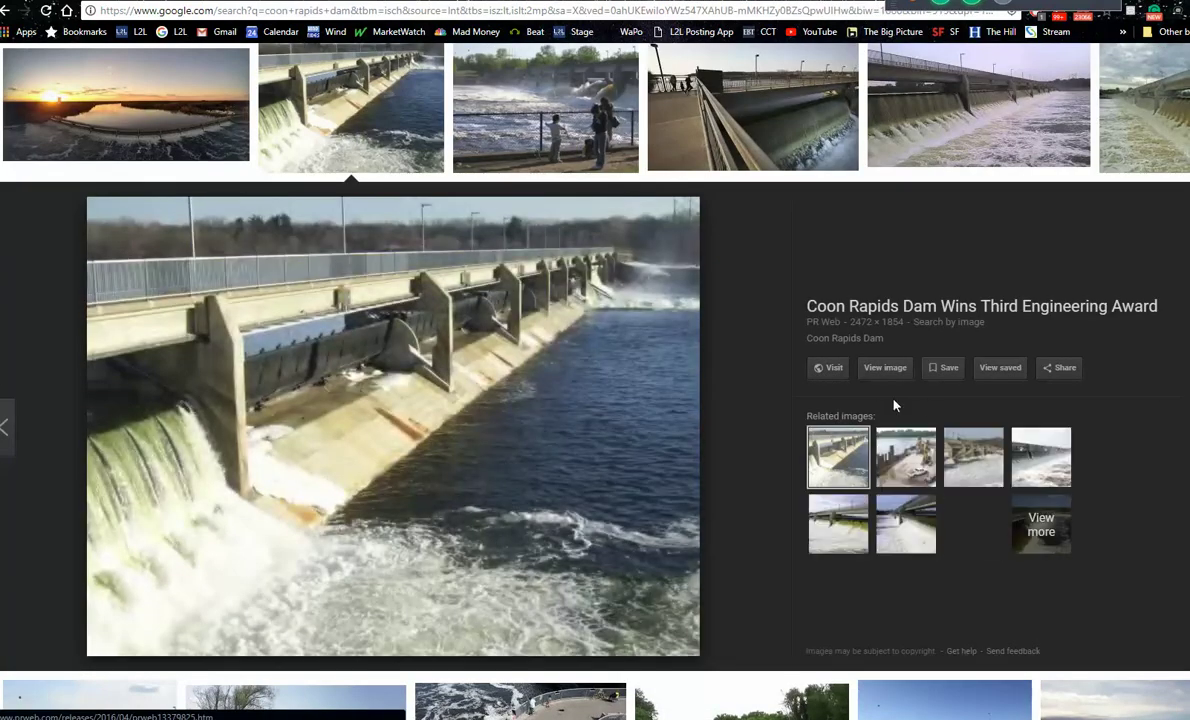
pyautogui.click(886, 369)
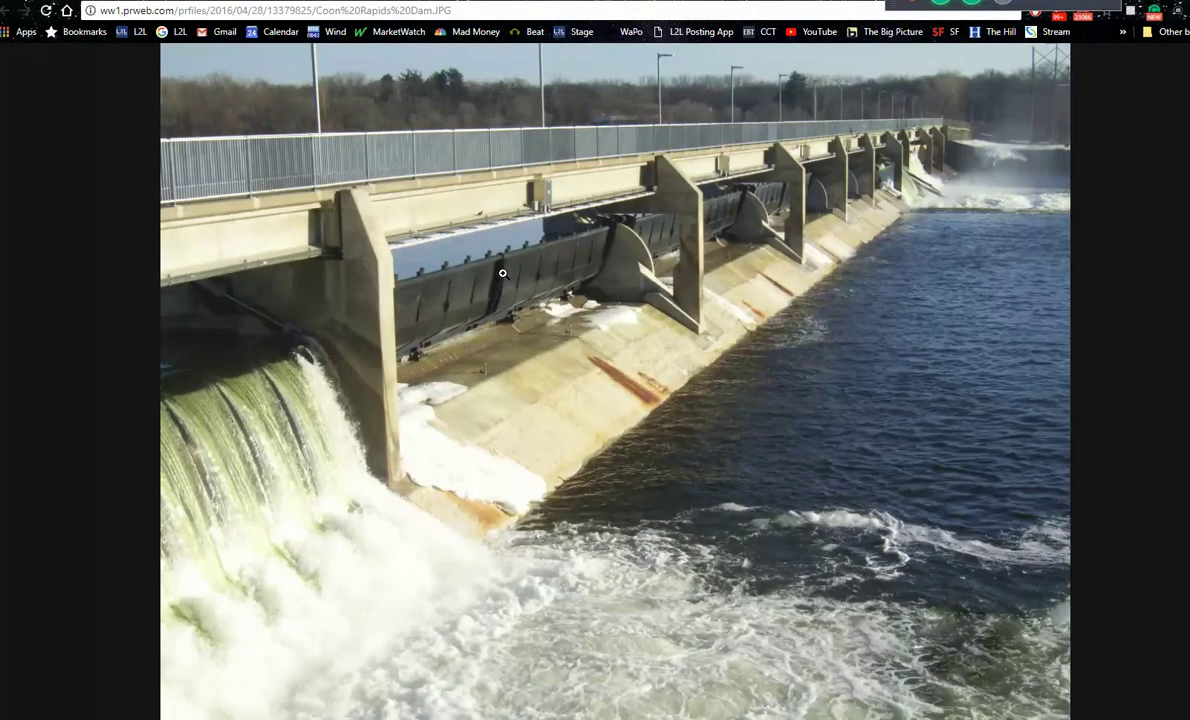
pyautogui.rightClick(502, 273)
pyautogui.click(556, 302)
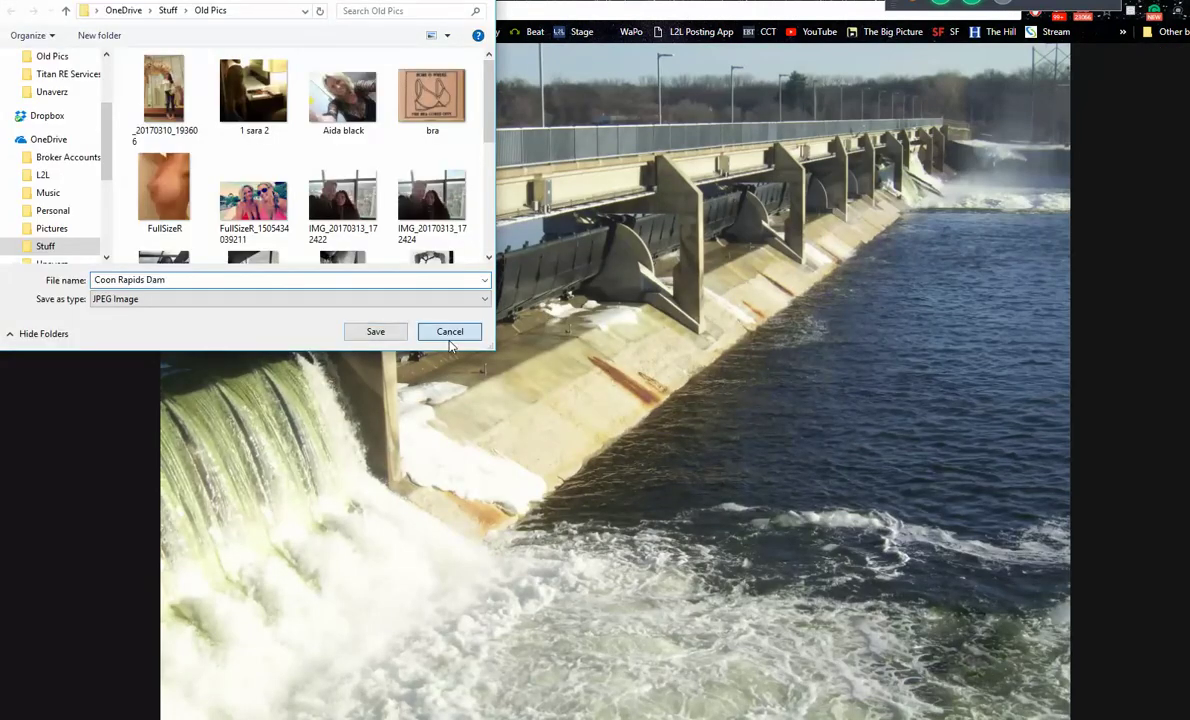
pyautogui.click(449, 331)
pyautogui.hotkey('ctrl', 'w')
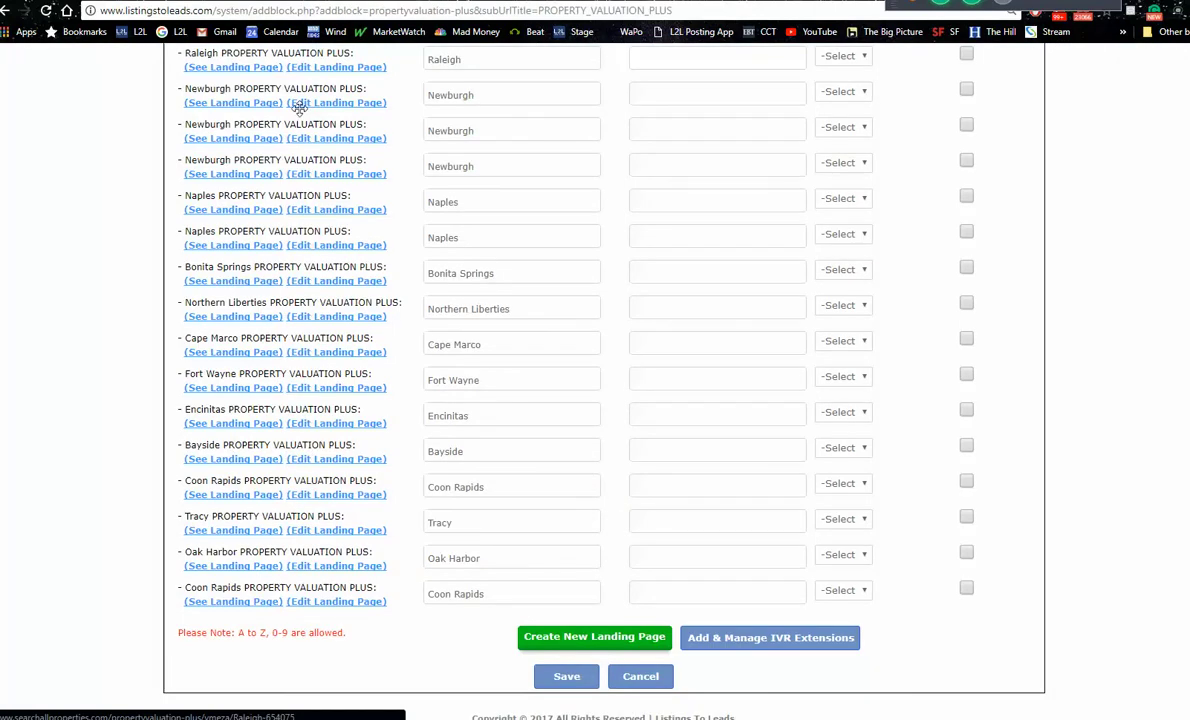
# Step: Open the Coon Rapids page editor's background image settings, then switch to the live page
pyautogui.click(352, 603)
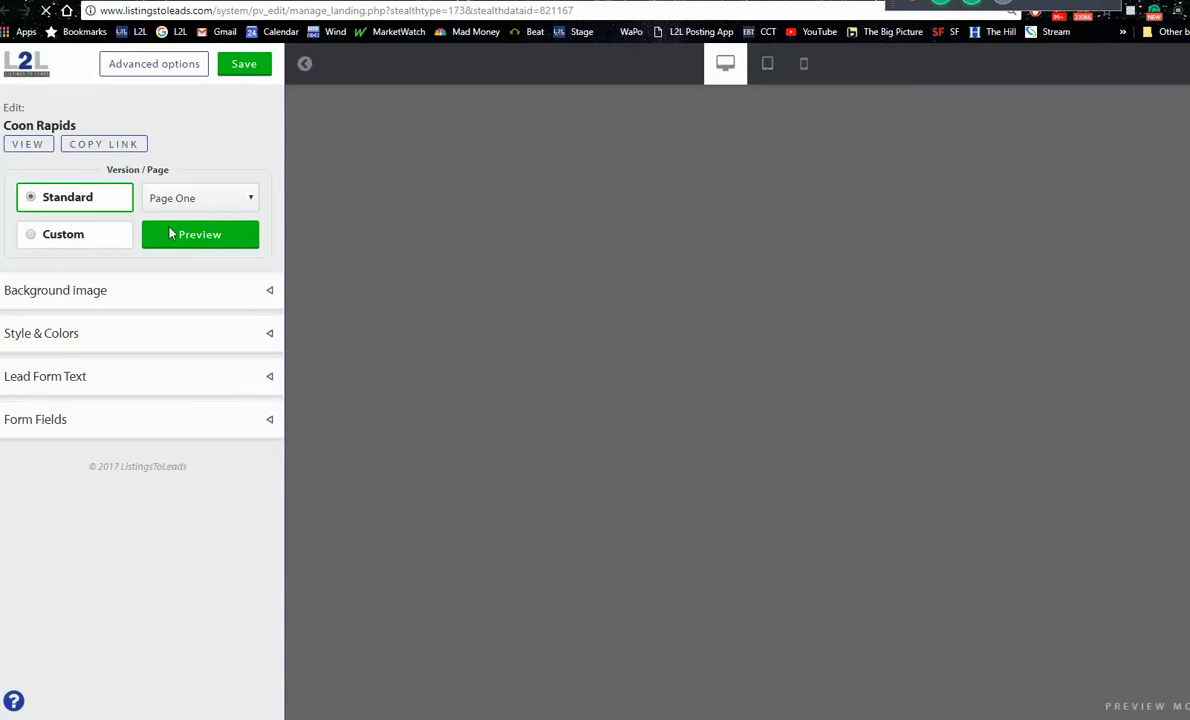
pyautogui.click(95, 300)
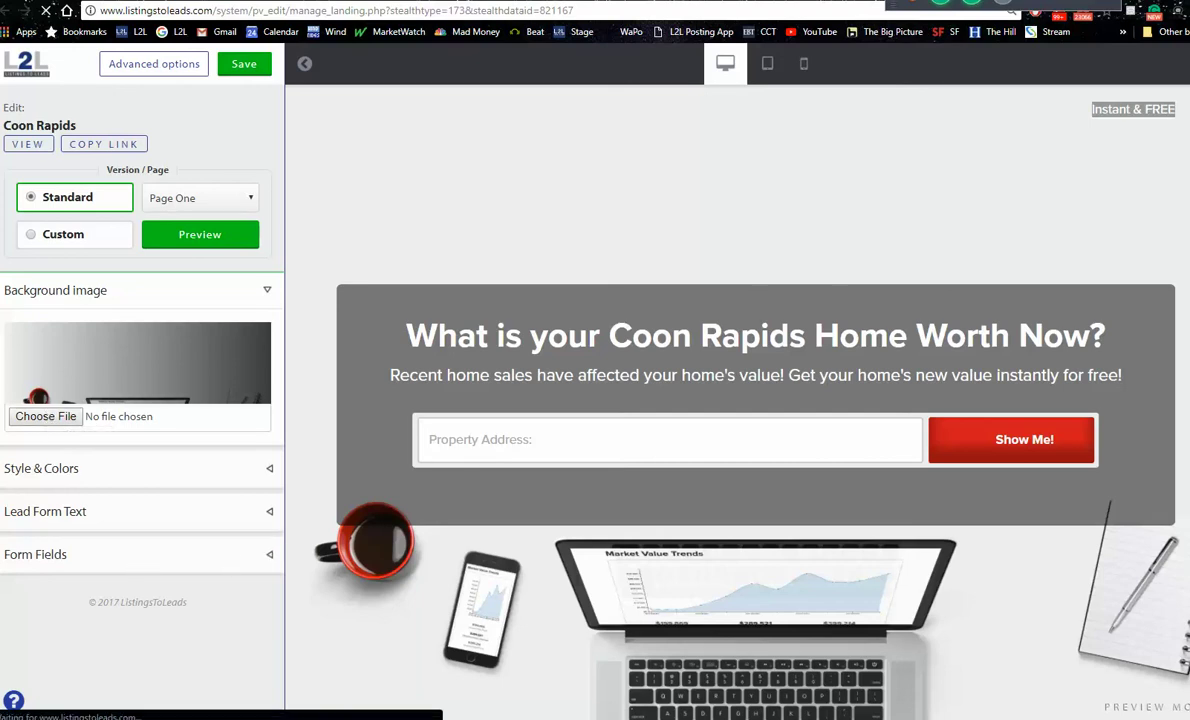
pyautogui.scroll(-3, 737, 400)
pyautogui.scroll(1, 737, 400)
pyautogui.scroll(1, 737, 400)
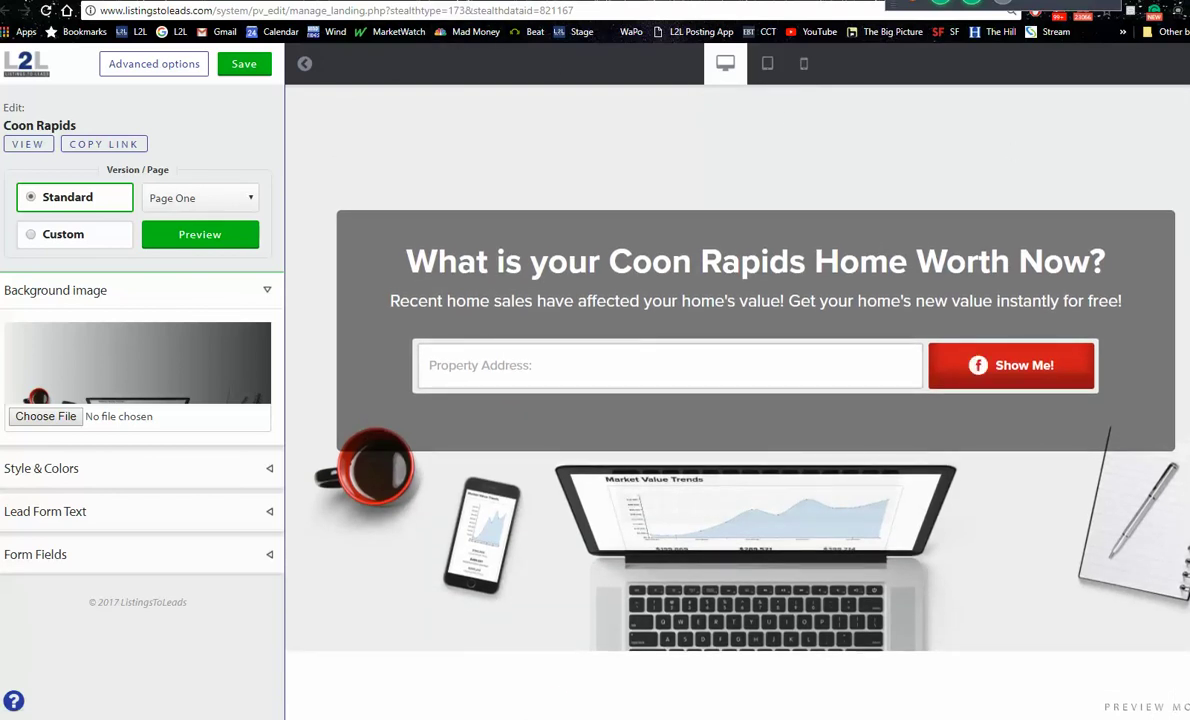
pyautogui.hotkey('ctrl', 'Tab')
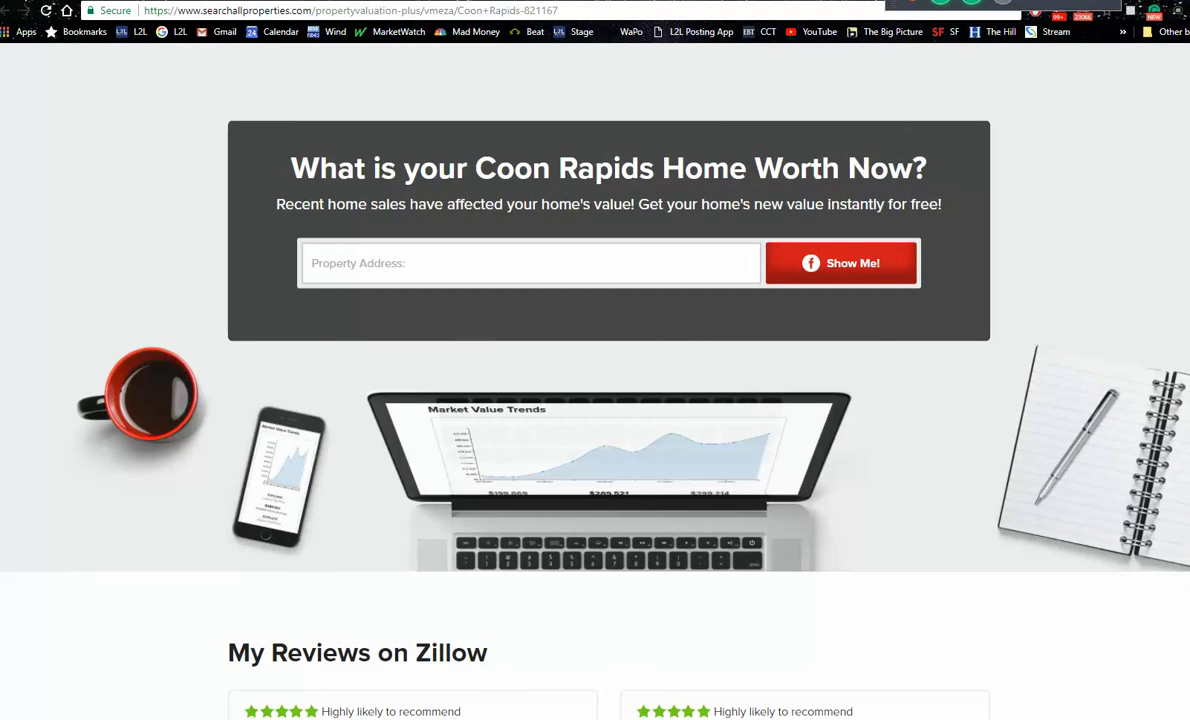
# Step: Copy the live Coon Rapids valuation page's web address from the address bar
pyautogui.scroll(3, 595, 400)
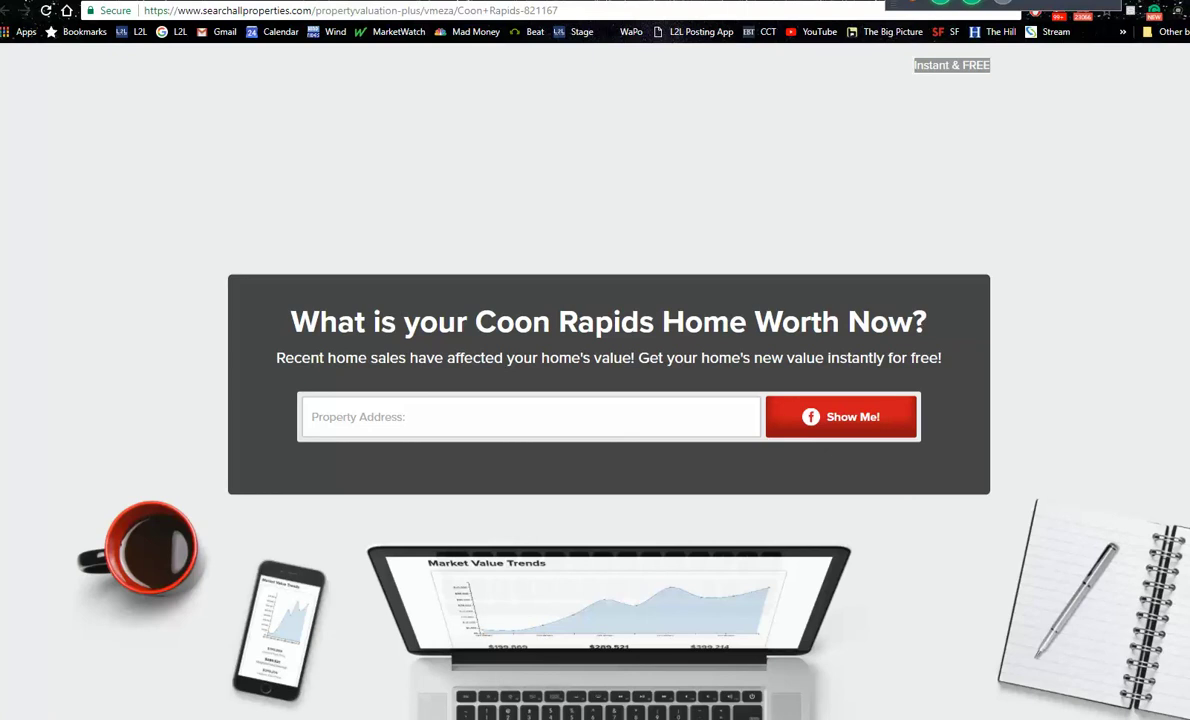
pyautogui.click(569, 8)
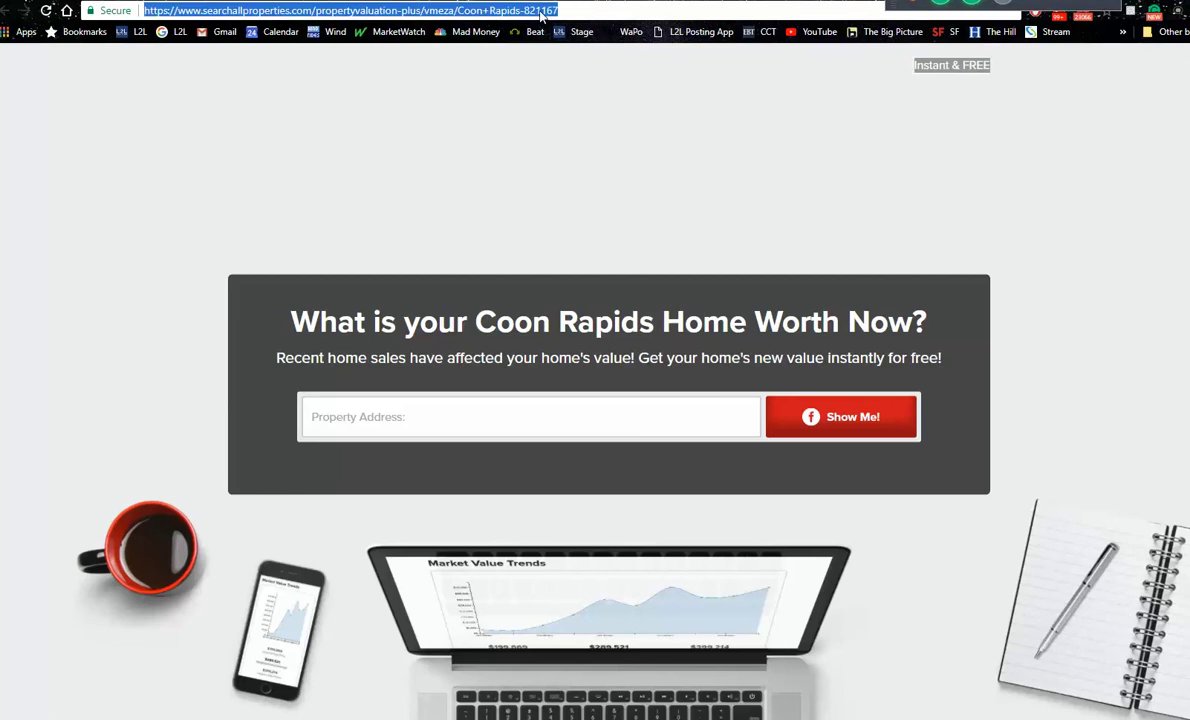
pyautogui.rightClick(501, 10)
pyautogui.click(582, 66)
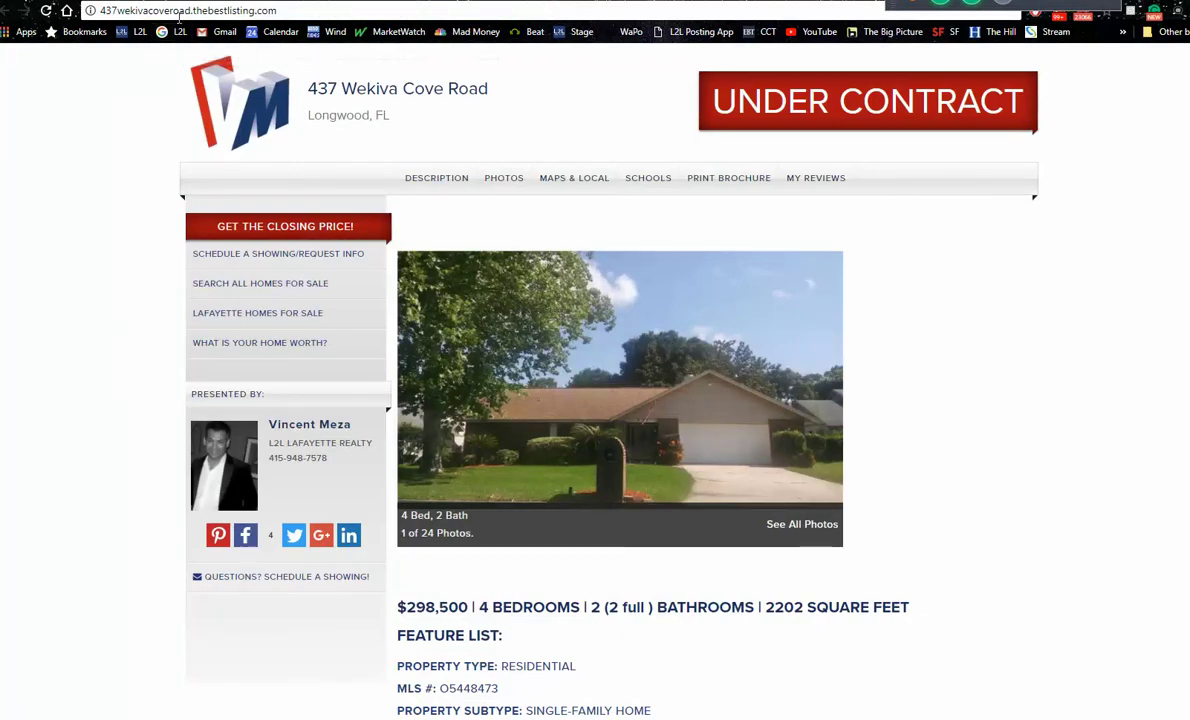
# Step: Go from the Listings-to-Leads Facebook page through the news feed to the Mastermind group
pyautogui.click(180, 33)
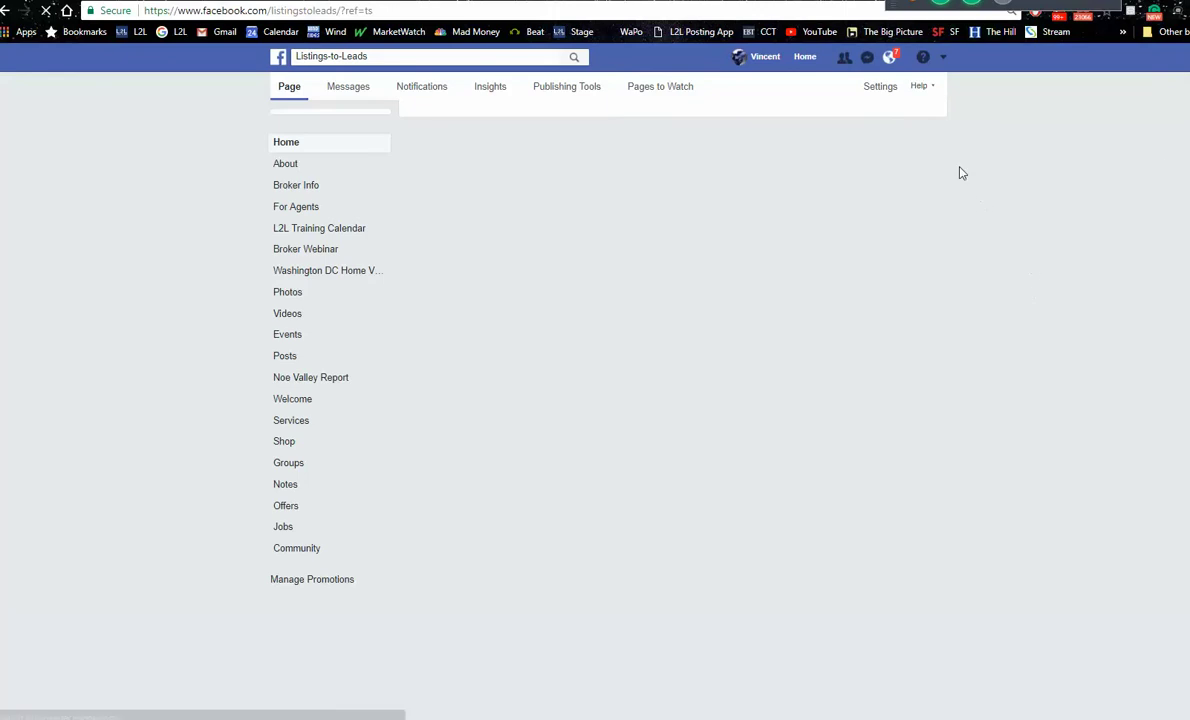
pyautogui.click(804, 60)
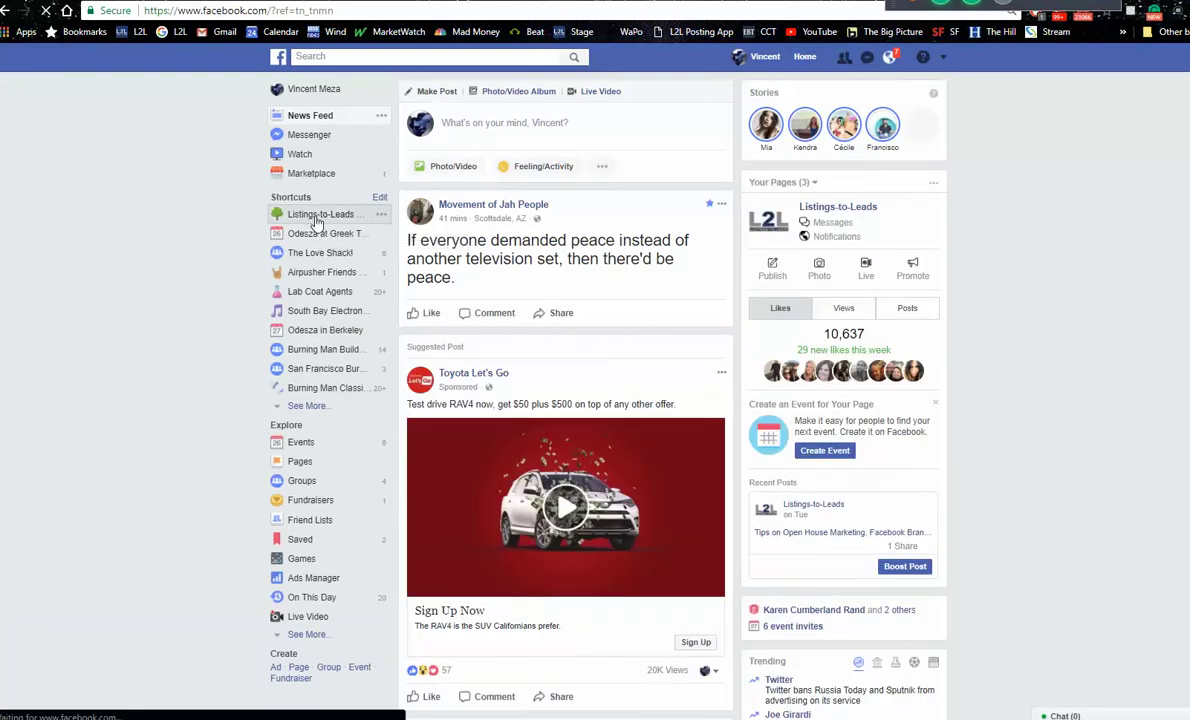
pyautogui.click(316, 216)
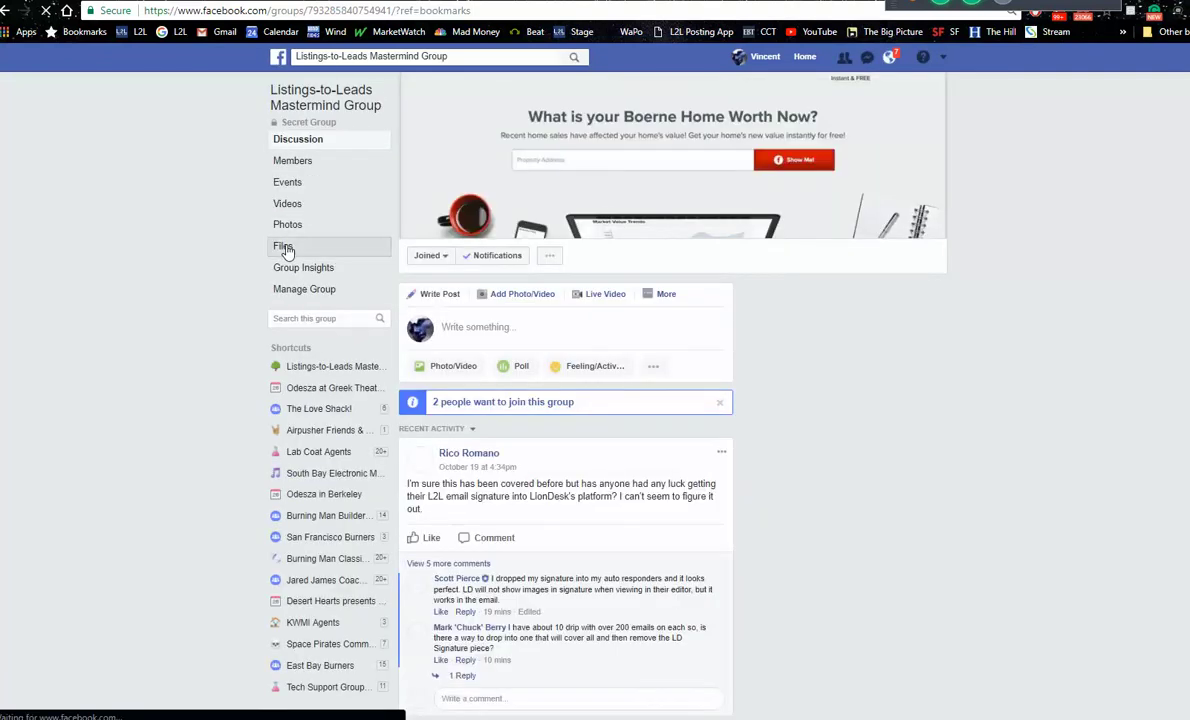
# Step: Open Vinny's Cheat Sheet from the group's Files and scroll through it
pyautogui.click(285, 250)
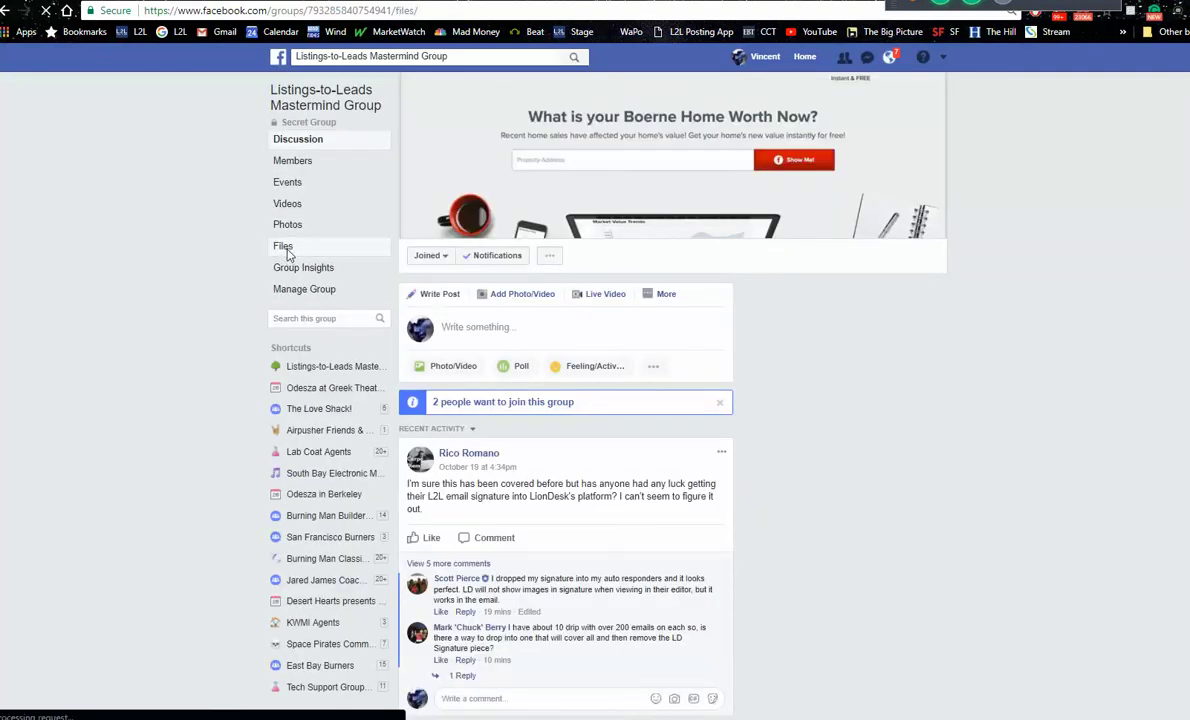
pyautogui.click(487, 541)
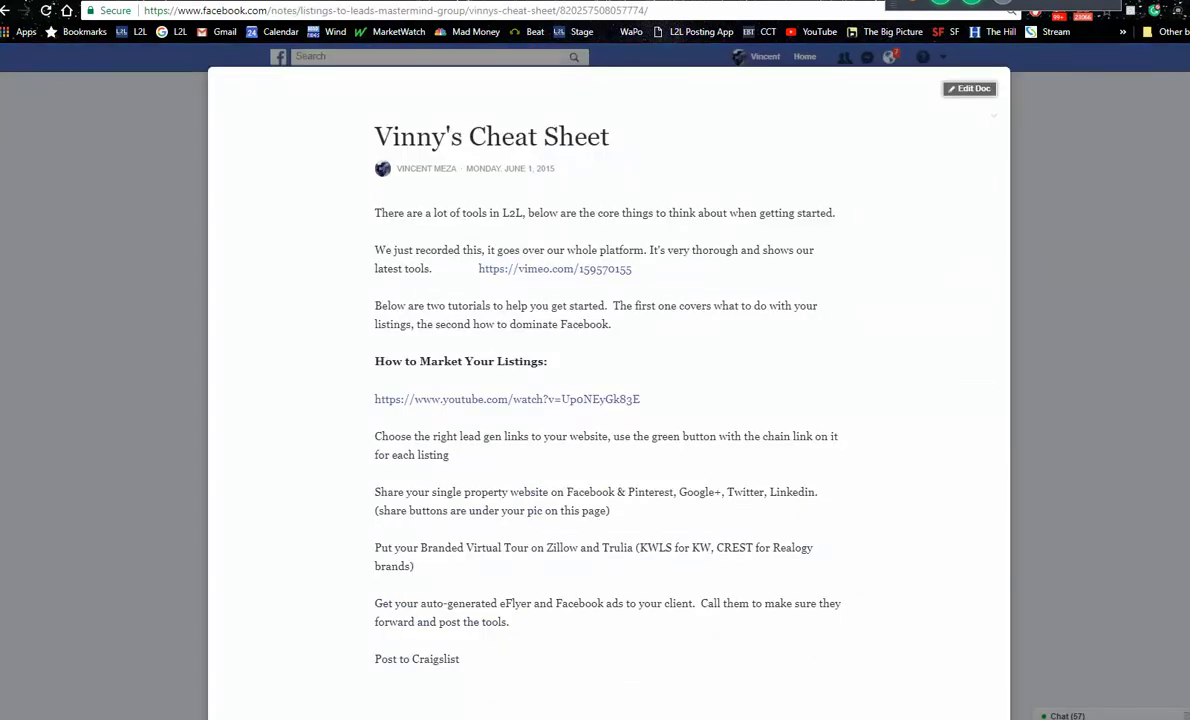
pyautogui.scroll(-5, 600, 380)
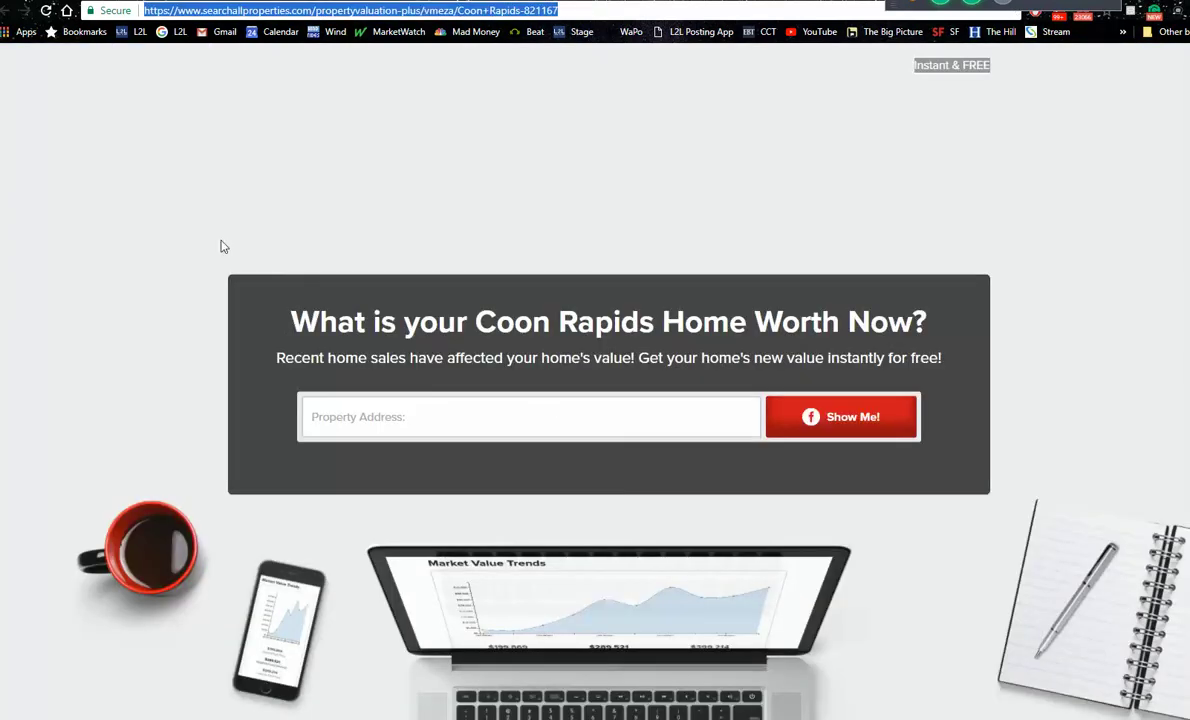
# Step: Copy the valuation page URL and start a new Facebook ad via Create Ads
pyautogui.rightClick(467, 11)
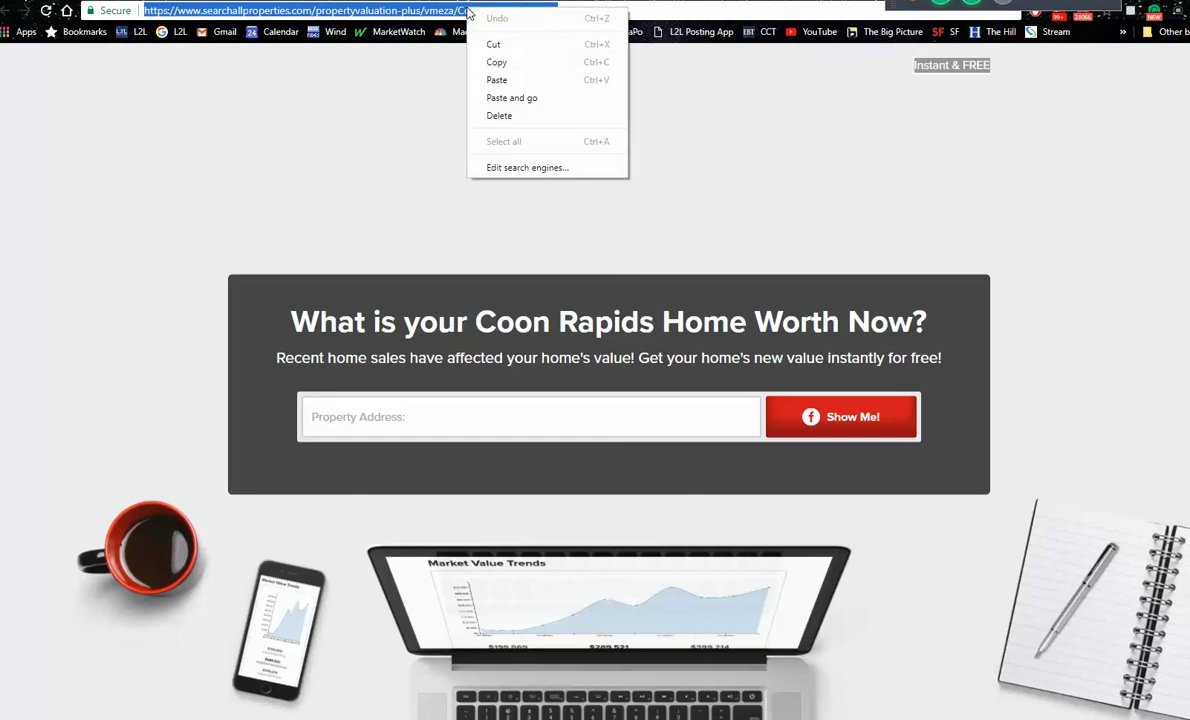
pyautogui.click(503, 60)
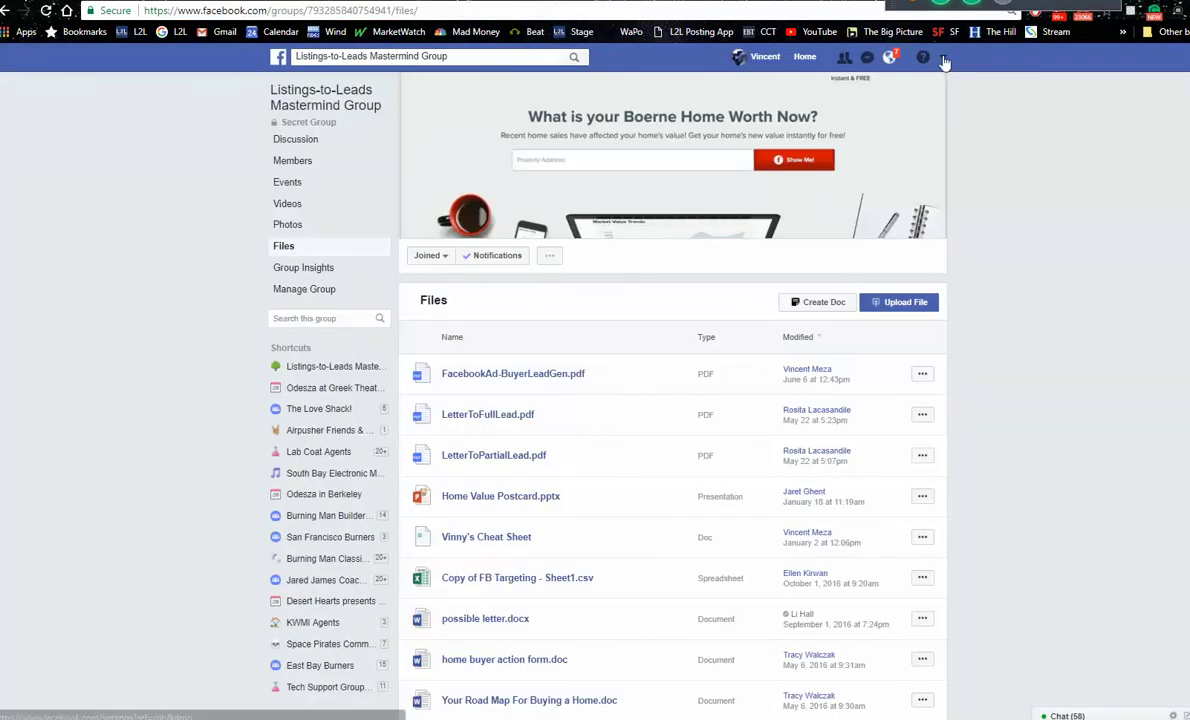
pyautogui.click(943, 58)
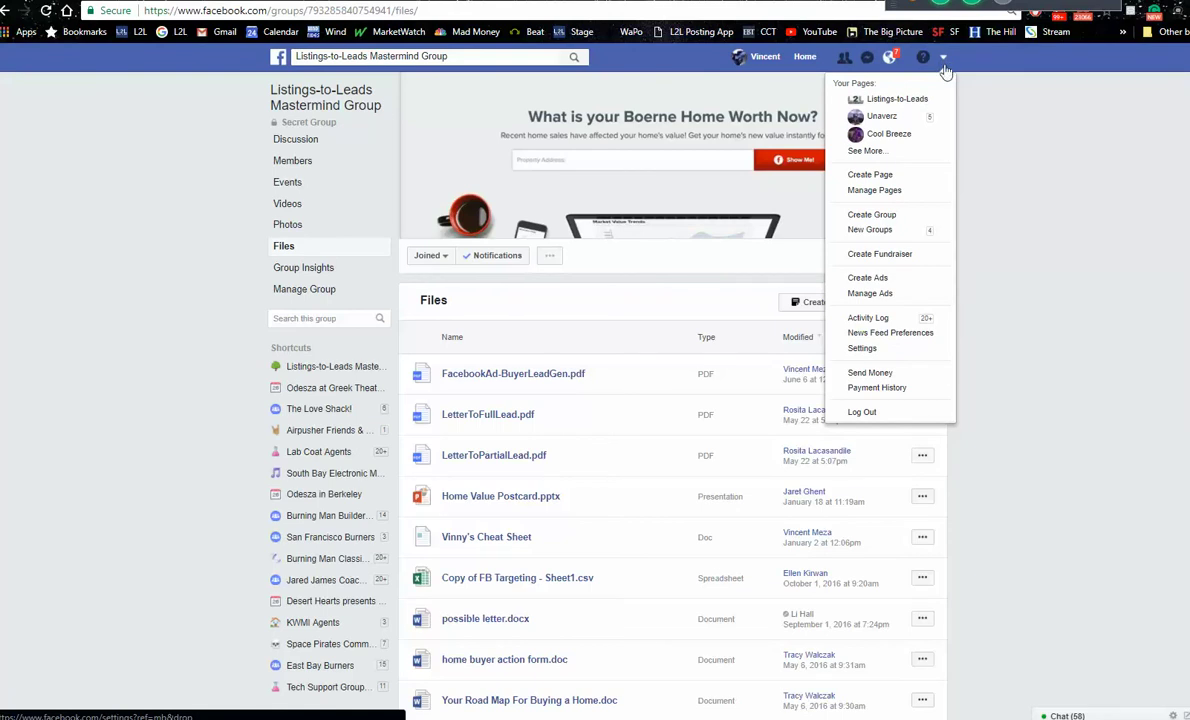
pyautogui.click(878, 278)
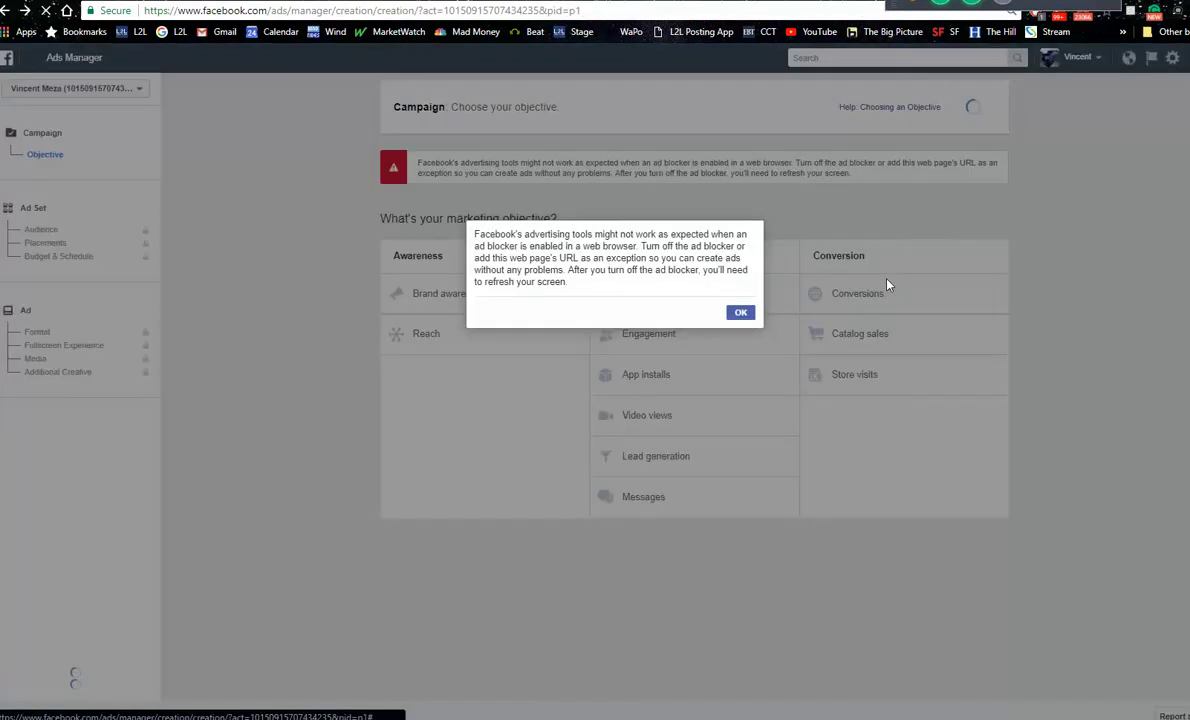
# Step: Dismiss the ad-blocker warnings and earlier-campaign summary, then start a Traffic-objective campaign
pyautogui.click(741, 312)
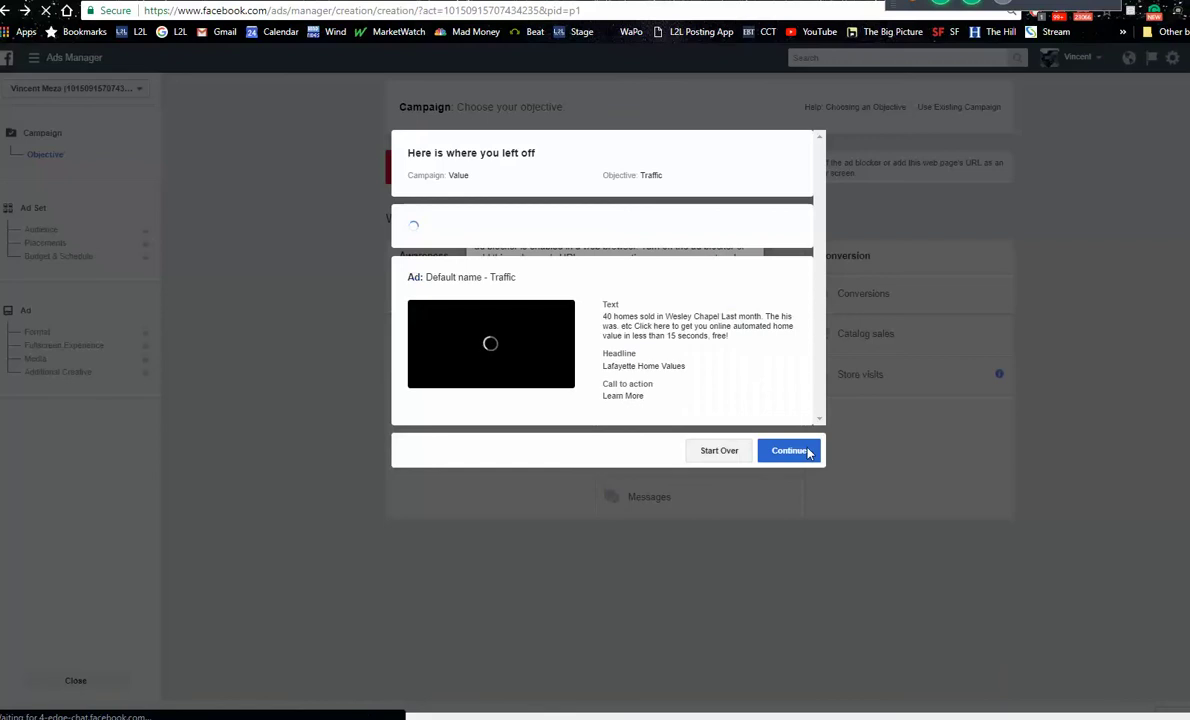
pyautogui.click(719, 516)
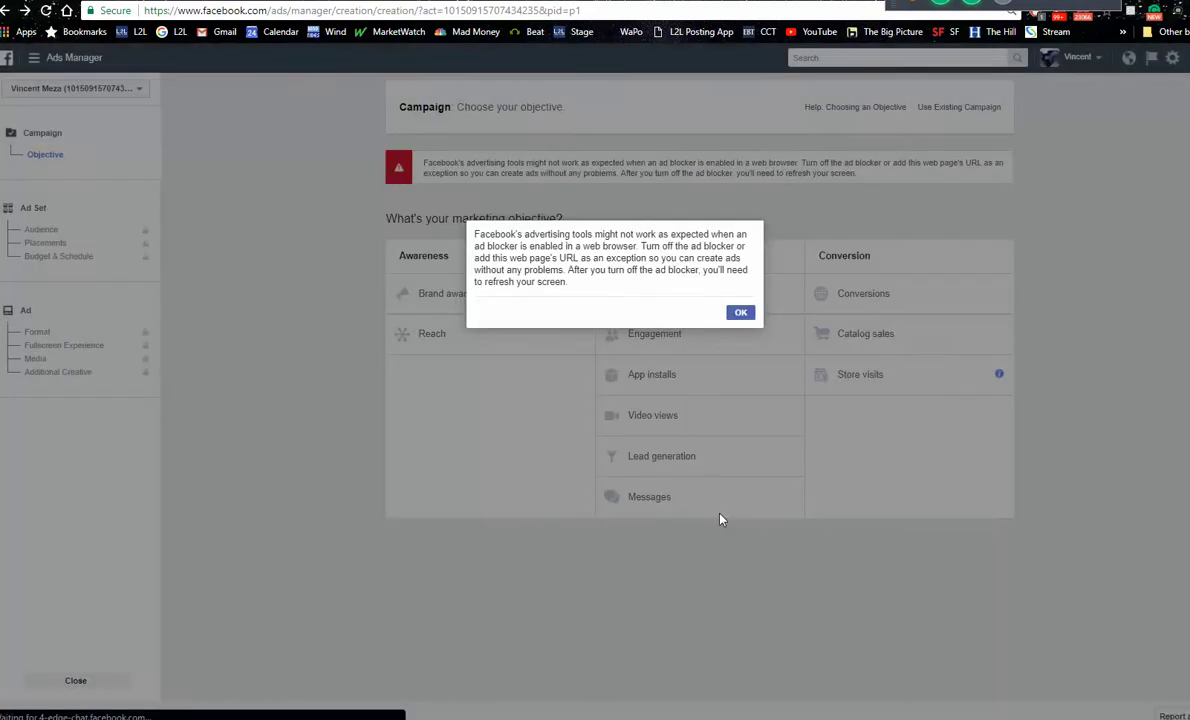
pyautogui.click(741, 314)
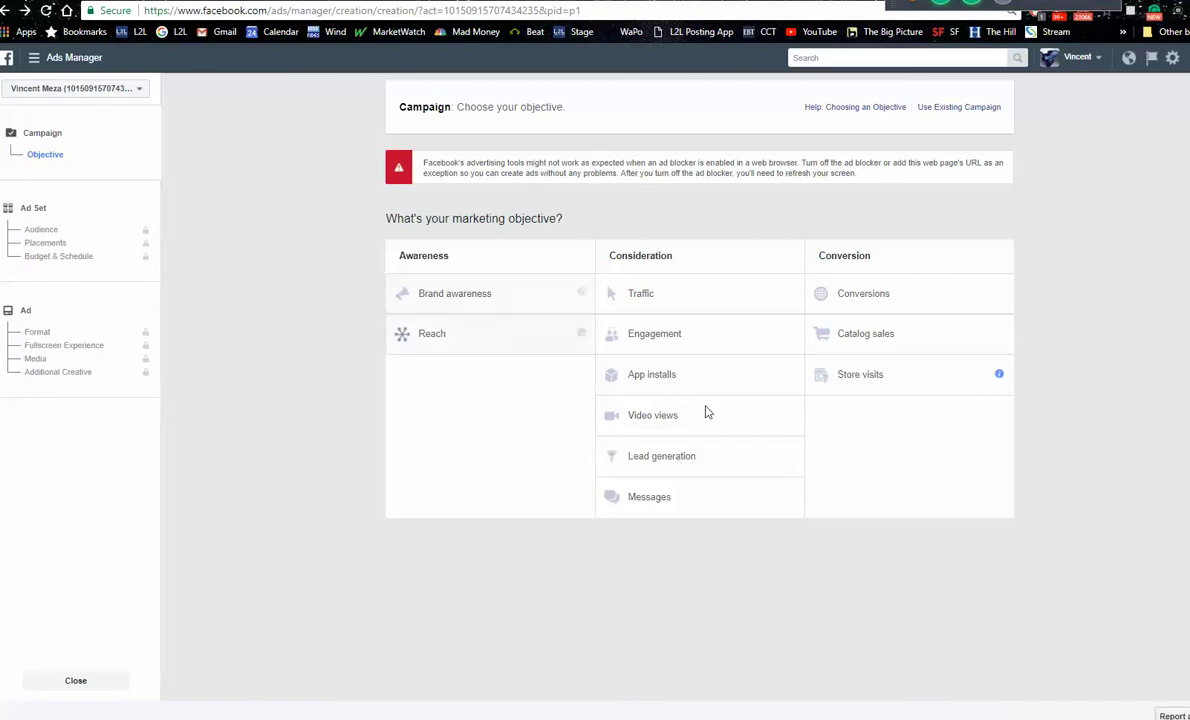
pyautogui.click(648, 294)
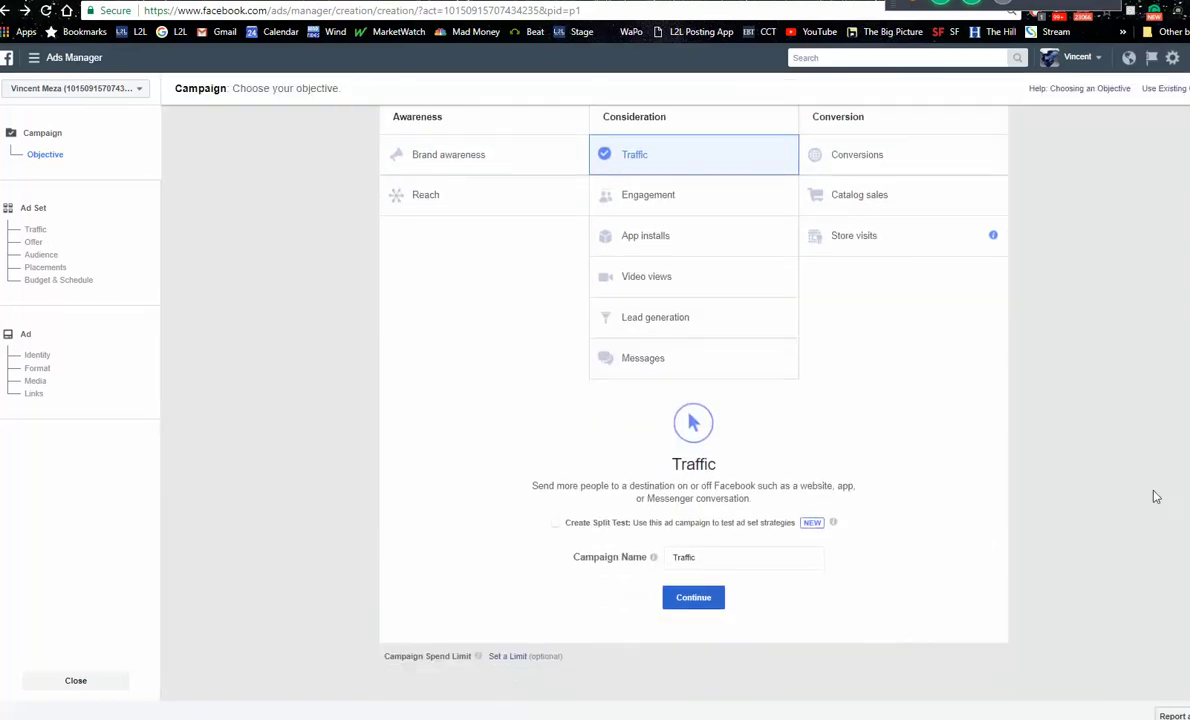
pyautogui.click(705, 603)
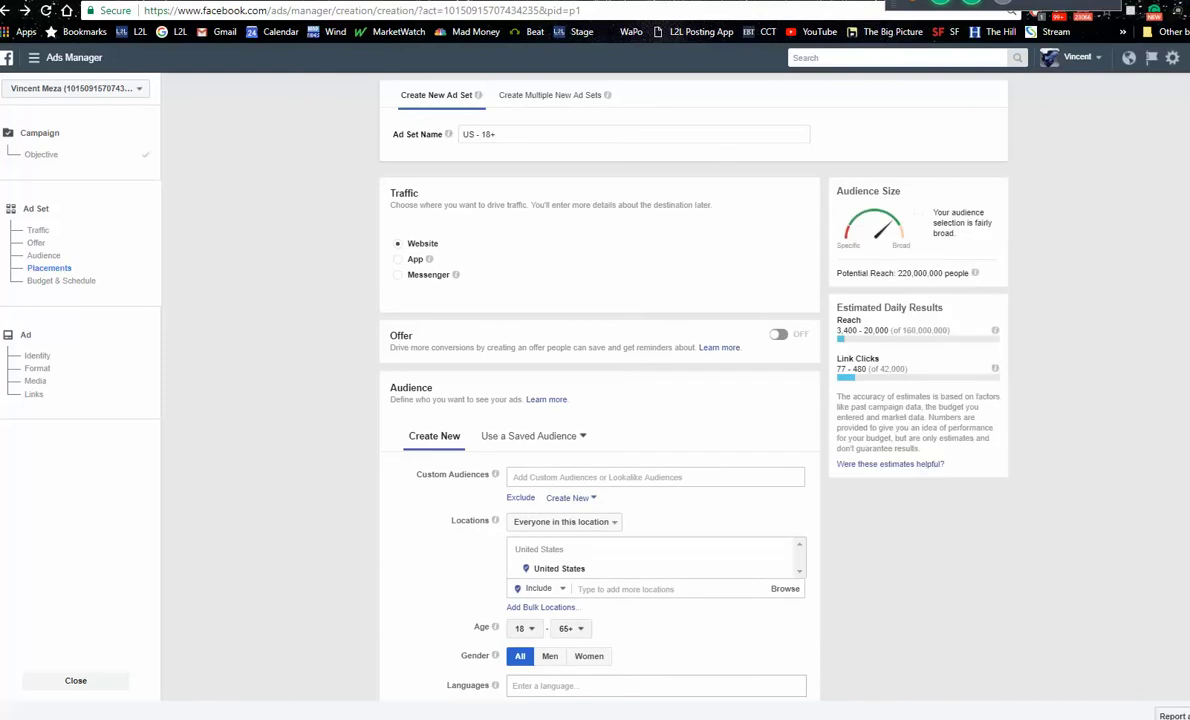
# Step: Add Coon Rapids, Minnesota as the ad set's audience location
pyautogui.scroll(-5, 862, 341)
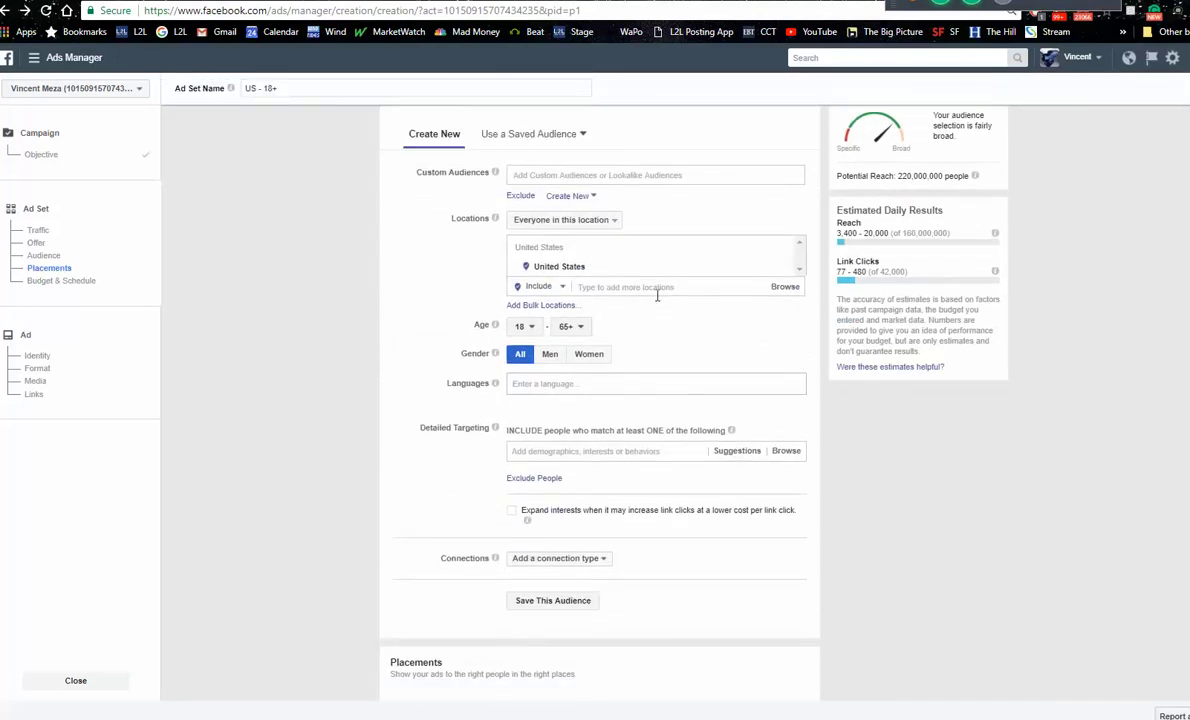
pyautogui.click(652, 287)
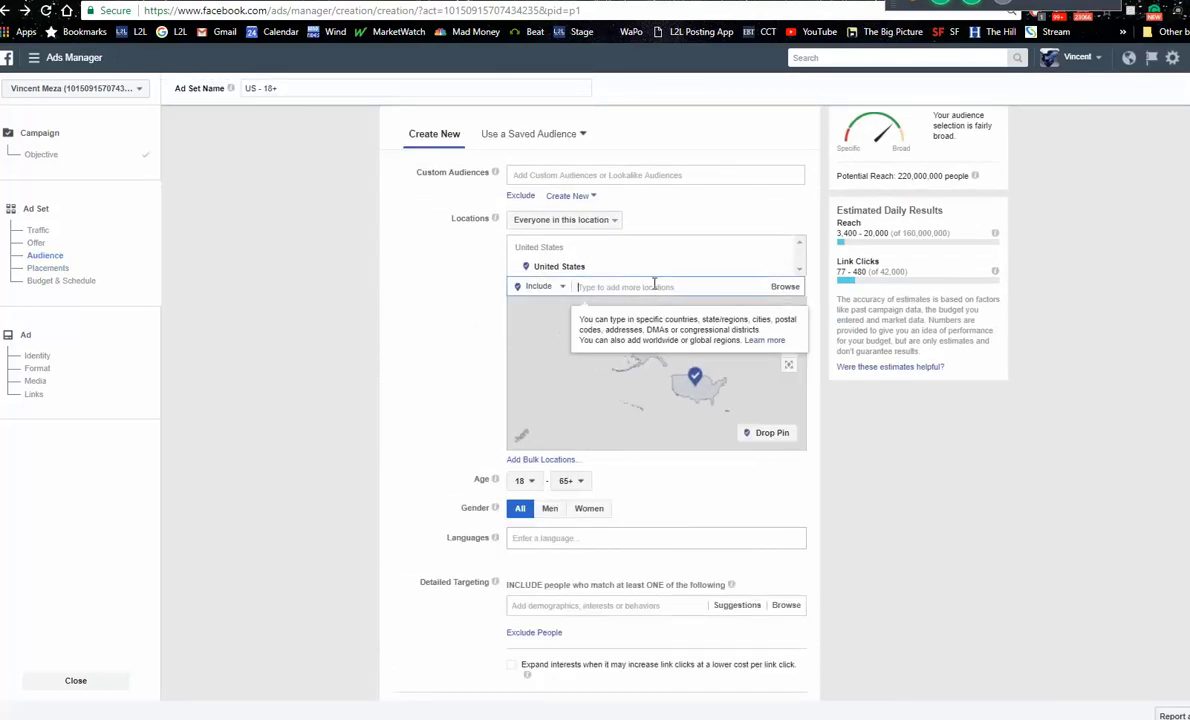
pyautogui.write('coon rapids')
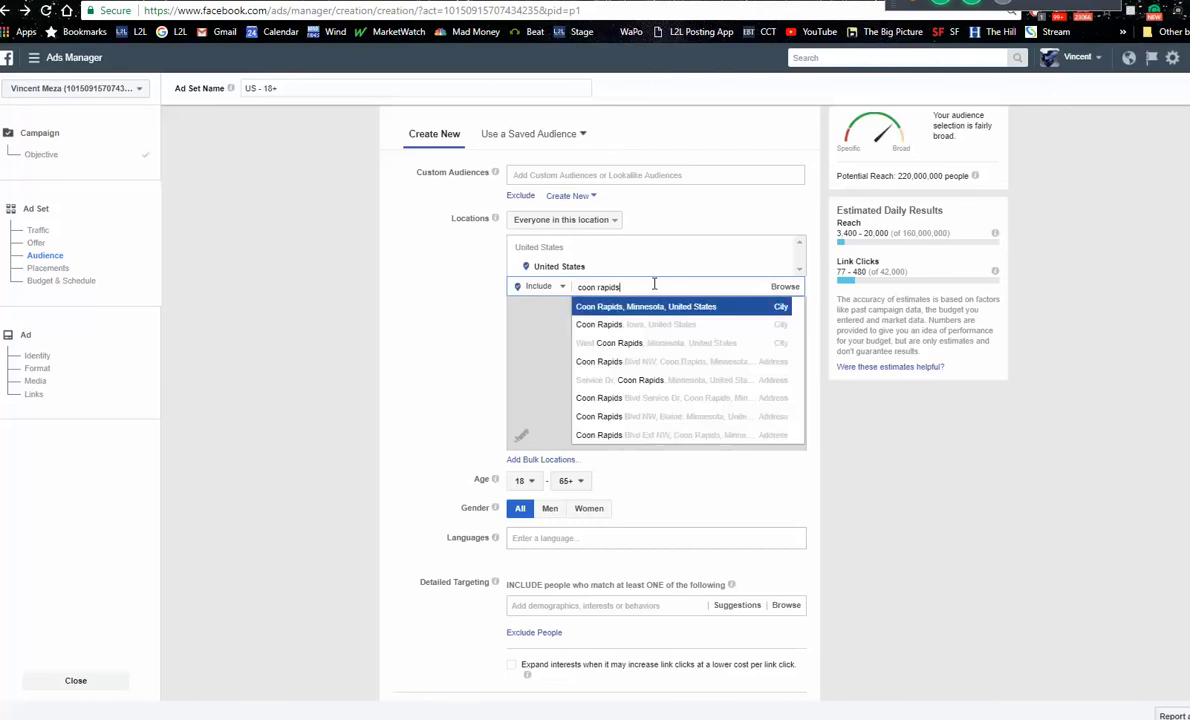
pyautogui.click(669, 309)
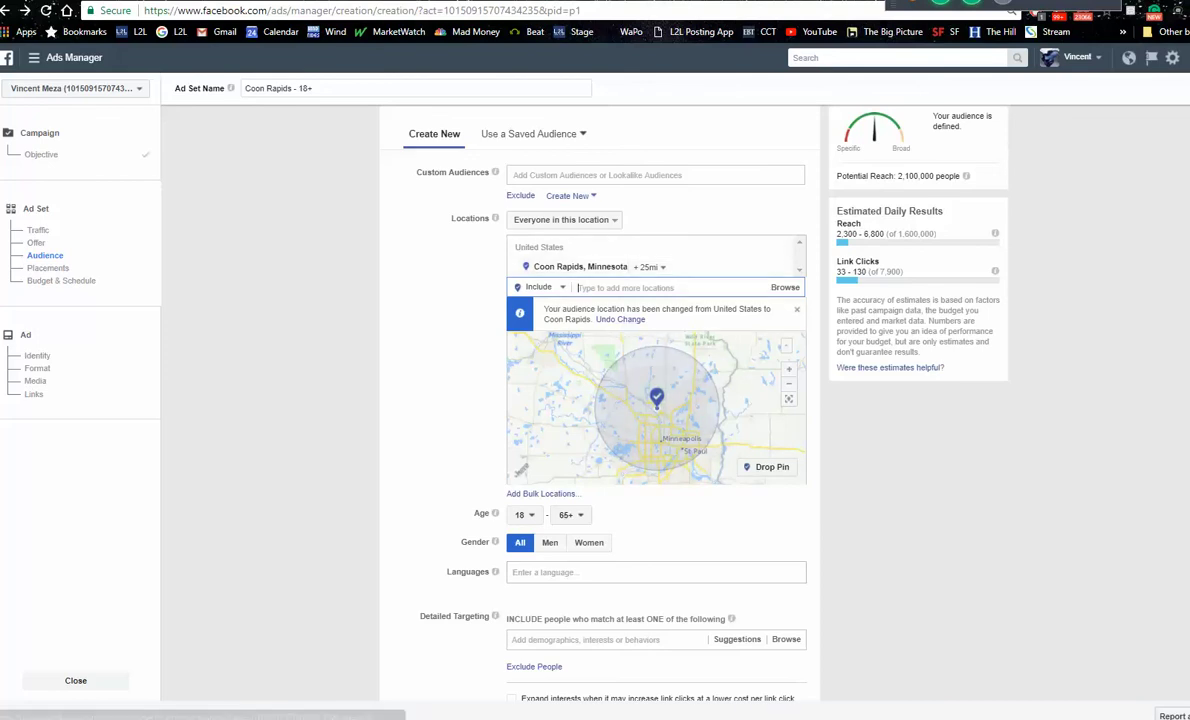
# Step: Target Coon Rapids only with no radius and set the minimum audience age to 23
pyautogui.click(90, 2)
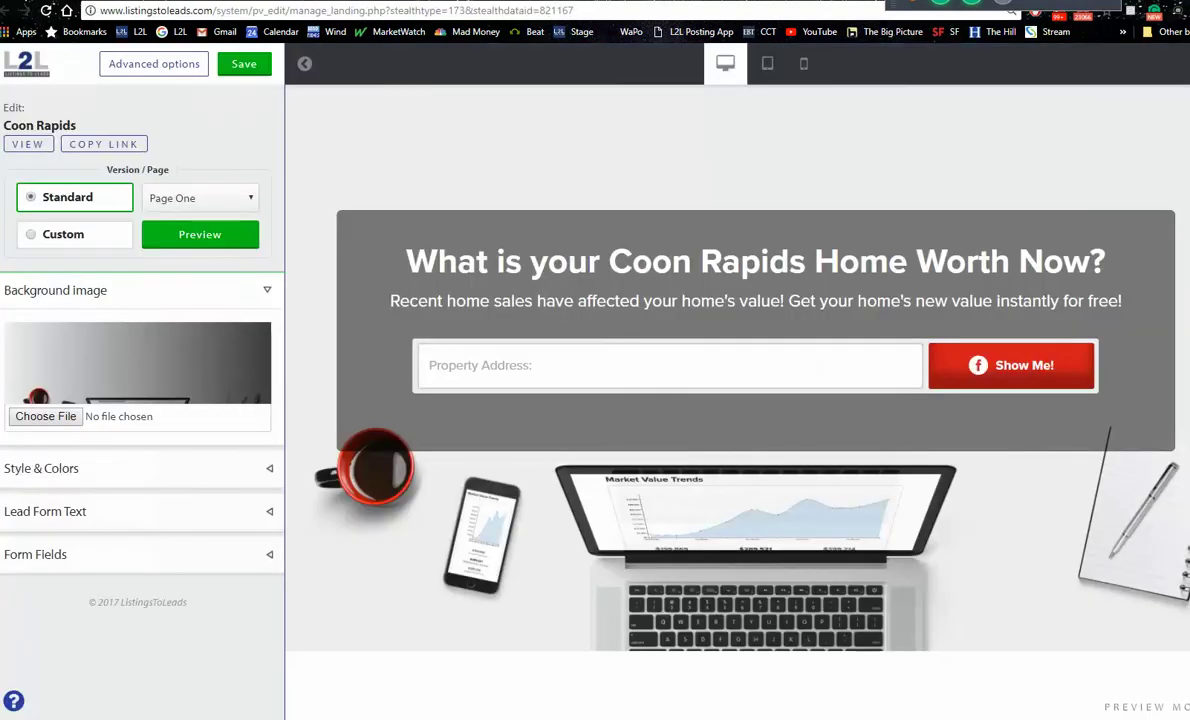
pyautogui.hotkey('ctrl', 'Tab')
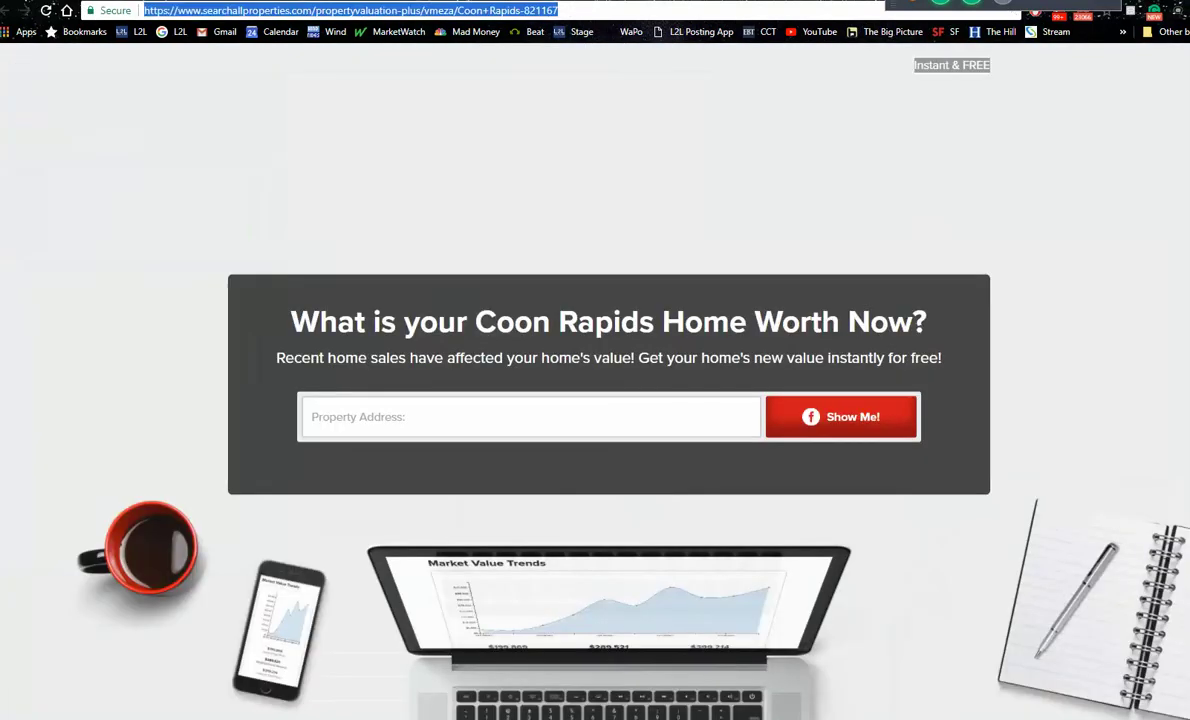
pyautogui.hotkey('ctrl', 'Tab')
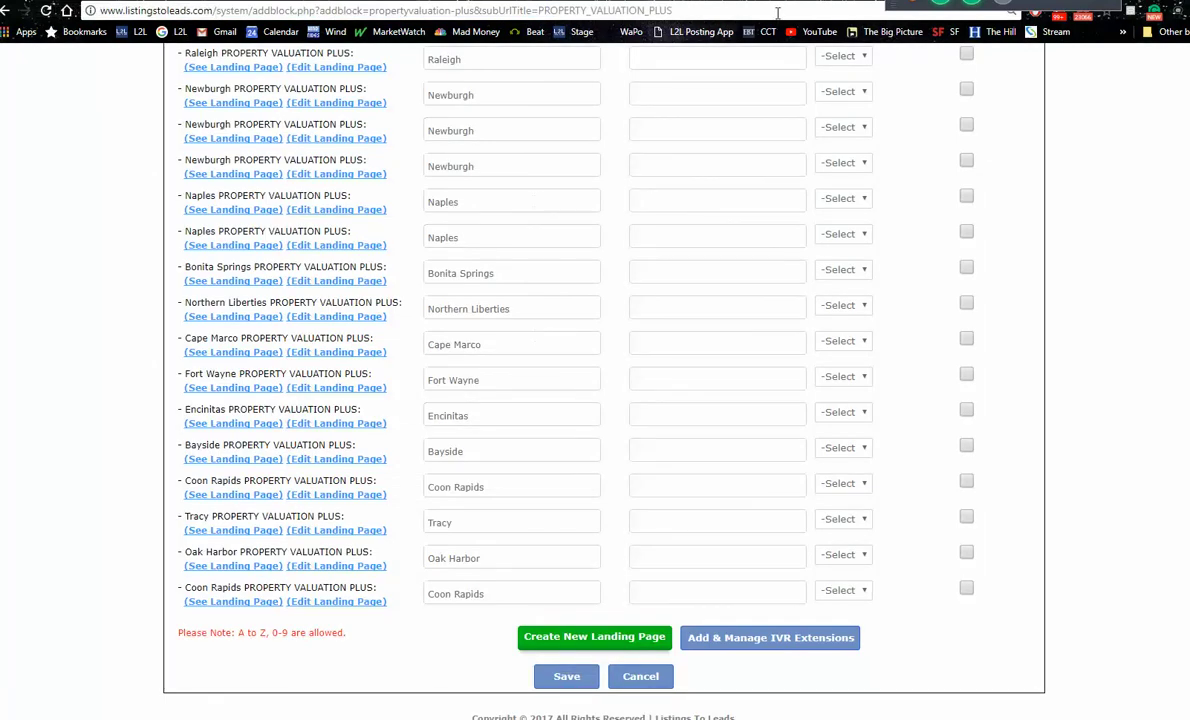
pyautogui.hotkey('ctrl', 'Tab')
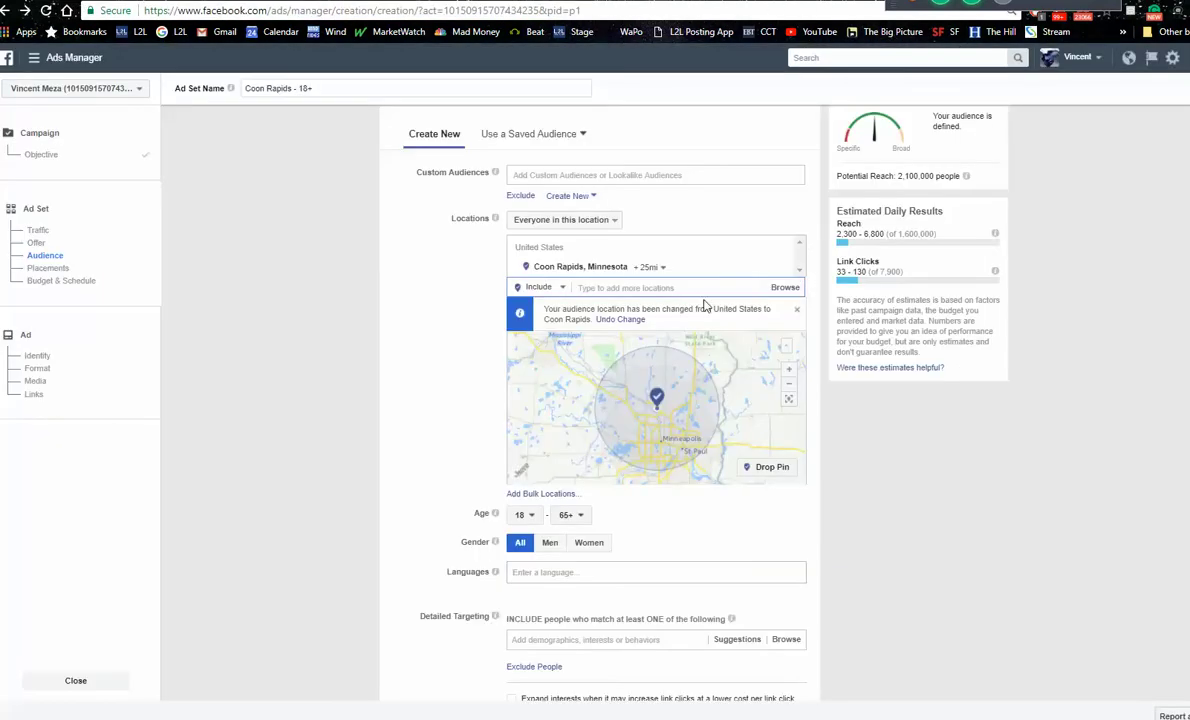
pyautogui.click(666, 268)
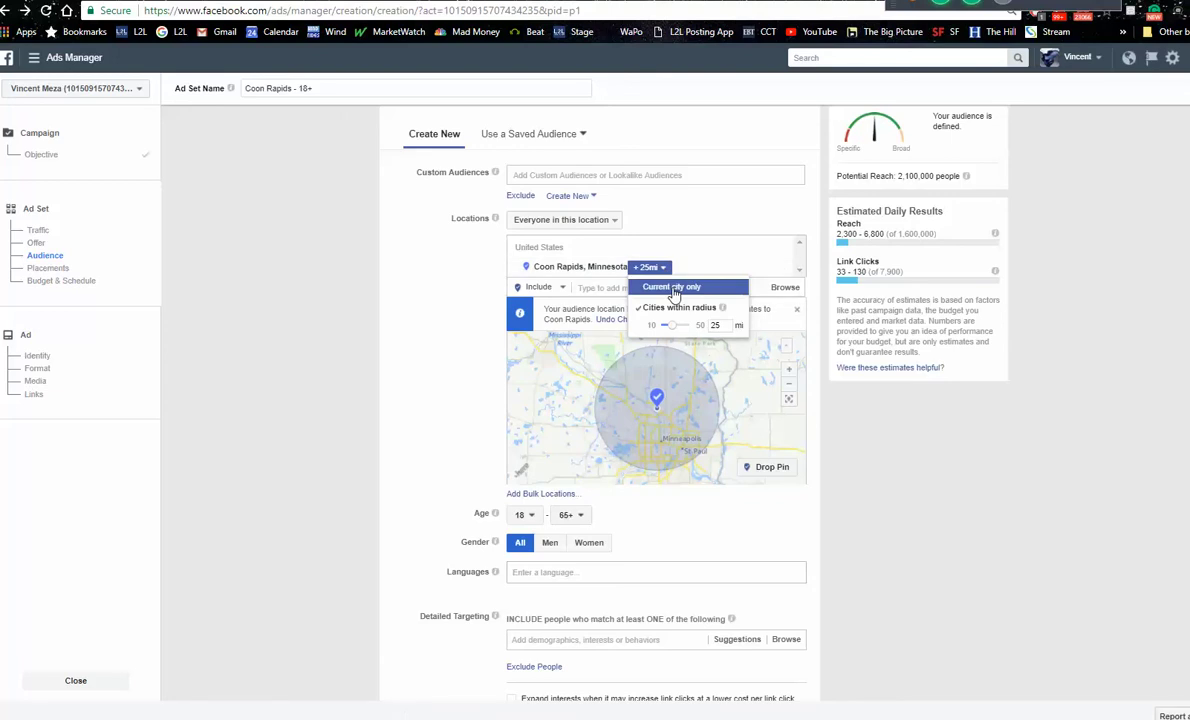
pyautogui.click(673, 288)
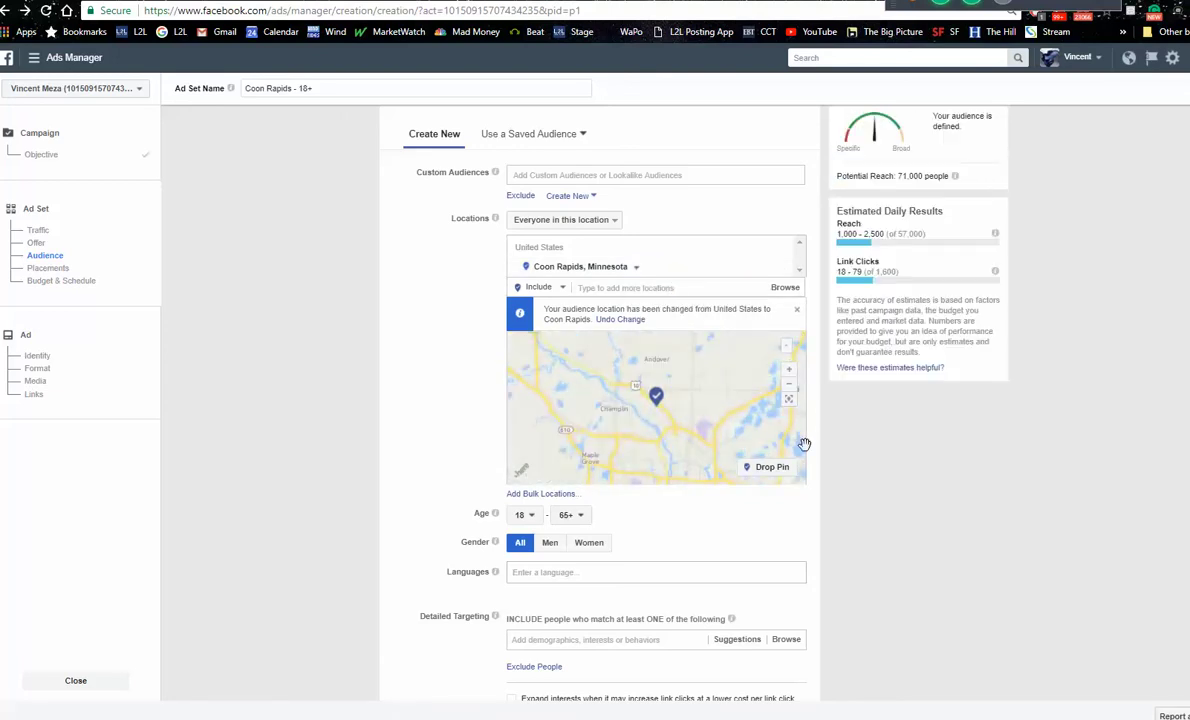
pyautogui.click(529, 518)
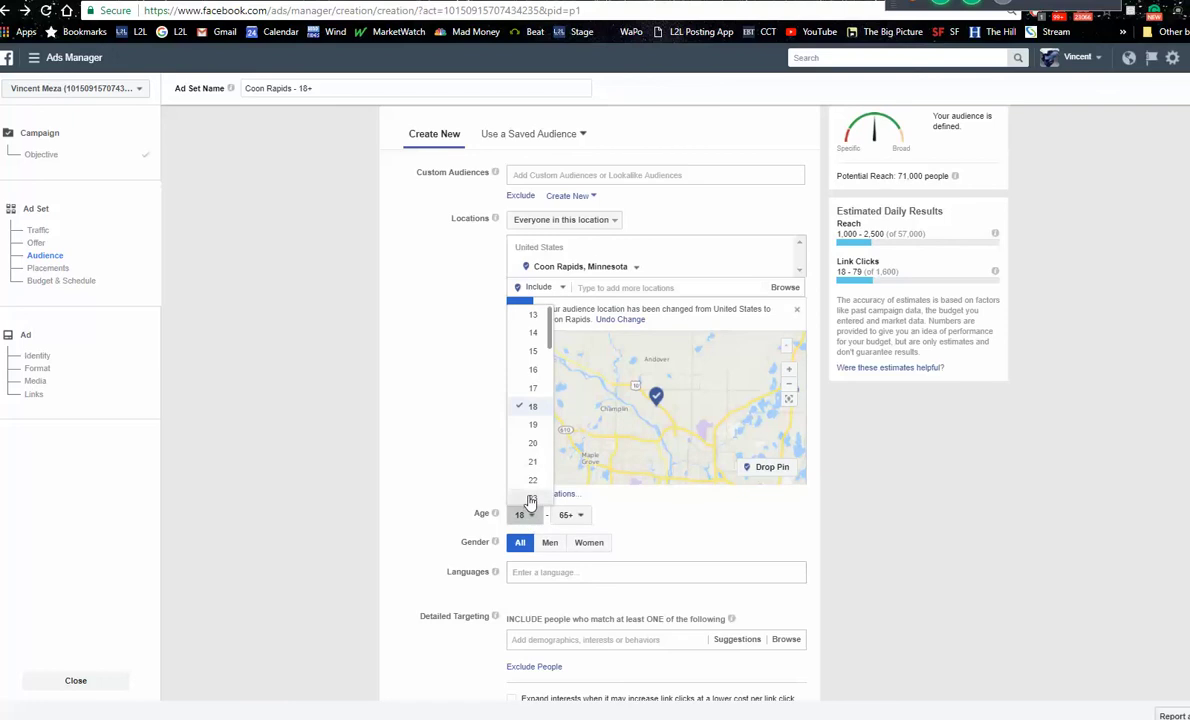
pyautogui.click(530, 499)
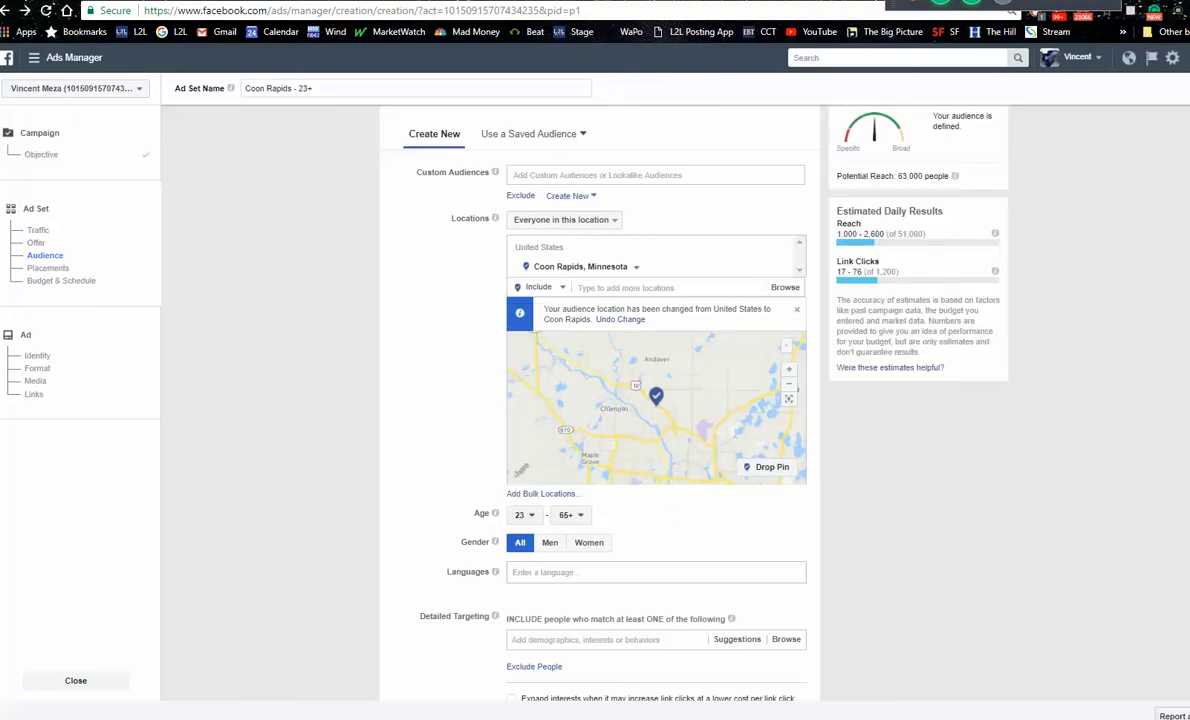
pyautogui.scroll(-6, 600, 400)
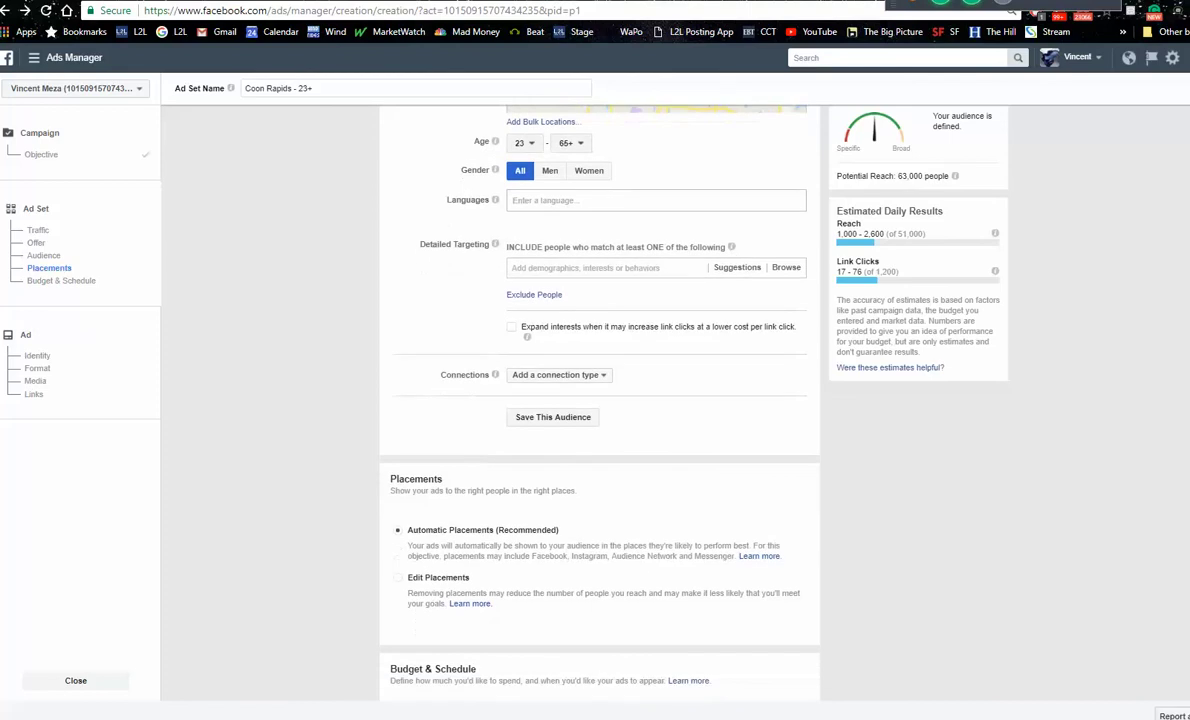
# Step: Switch the ad set to a $30.00 lifetime budget
pyautogui.scroll(-2, 600, 400)
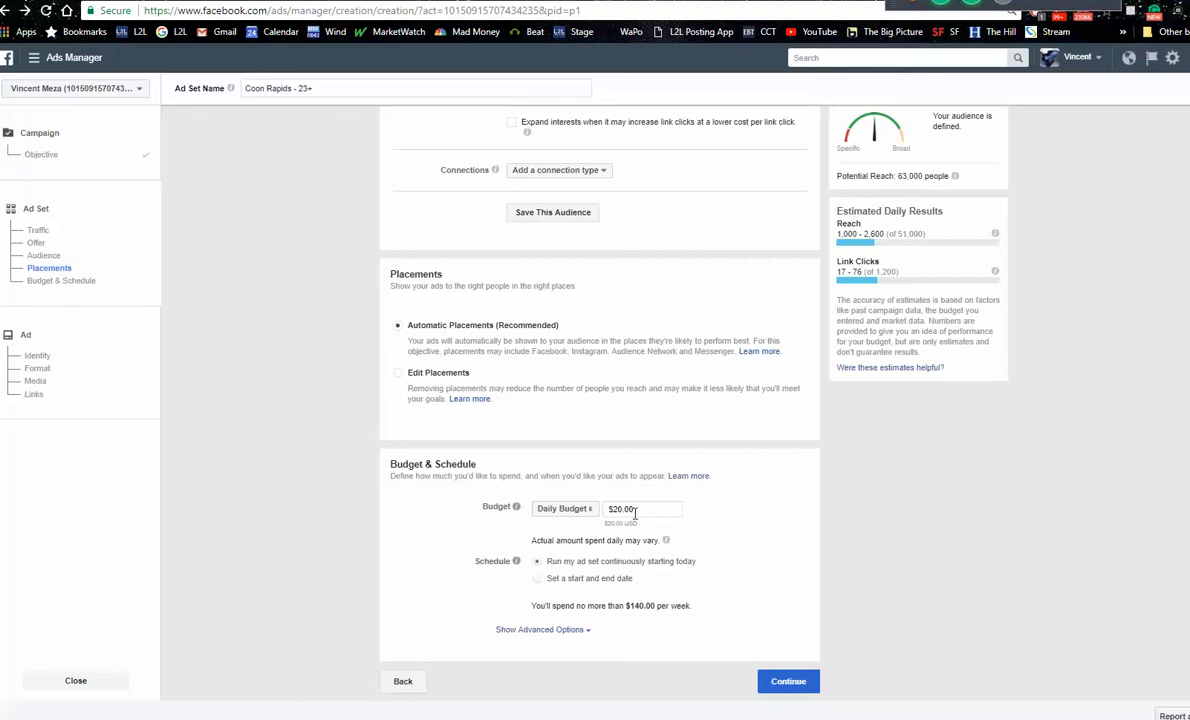
pyautogui.click(550, 512)
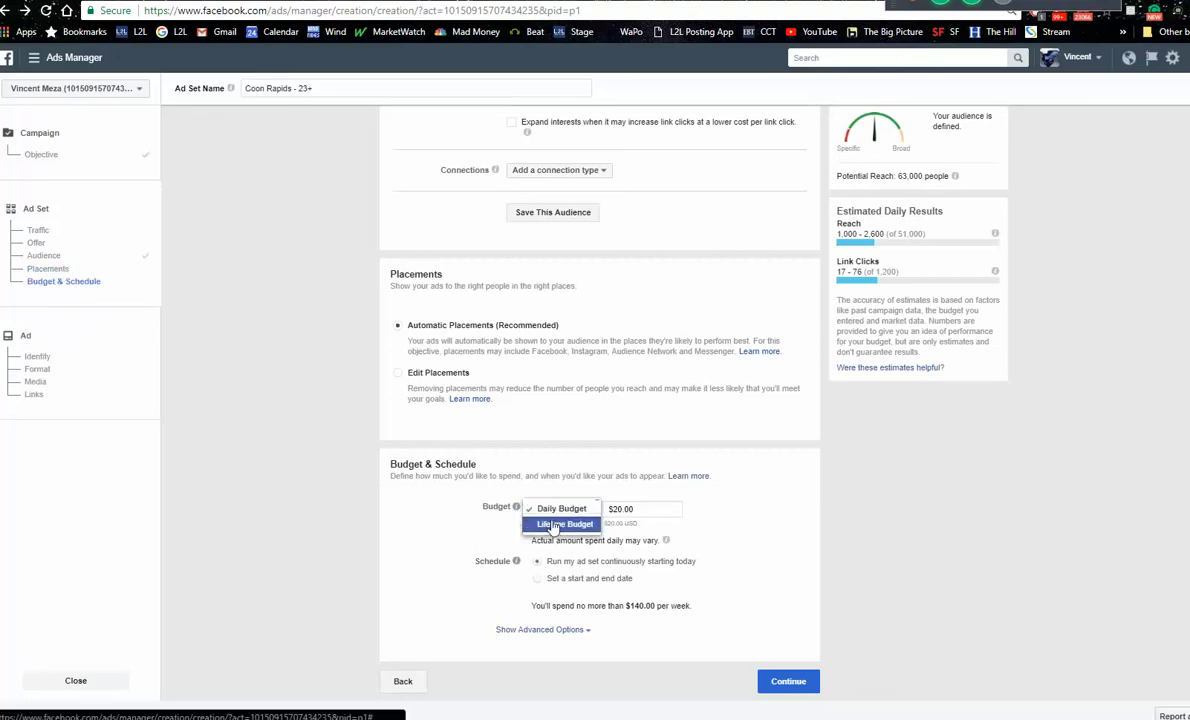
pyautogui.click(553, 526)
pyautogui.click(634, 510)
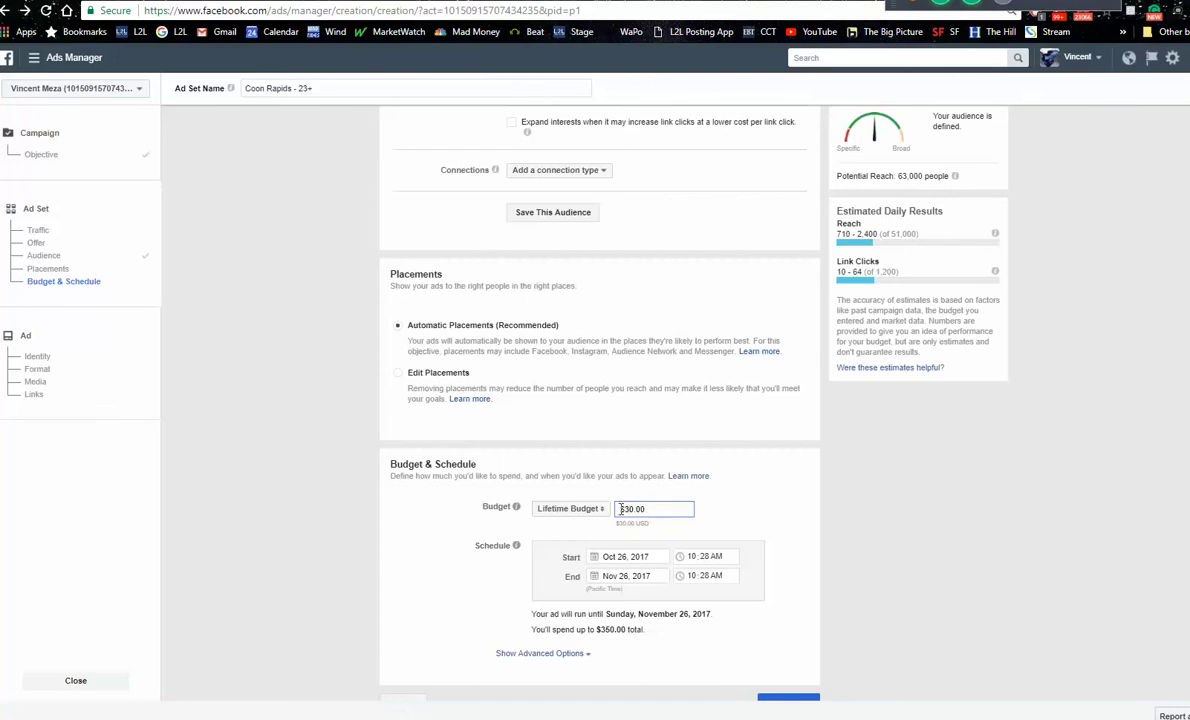
# Step: Schedule the ad set to run from Oct 27 to Oct 30, 2017
pyautogui.click(597, 563)
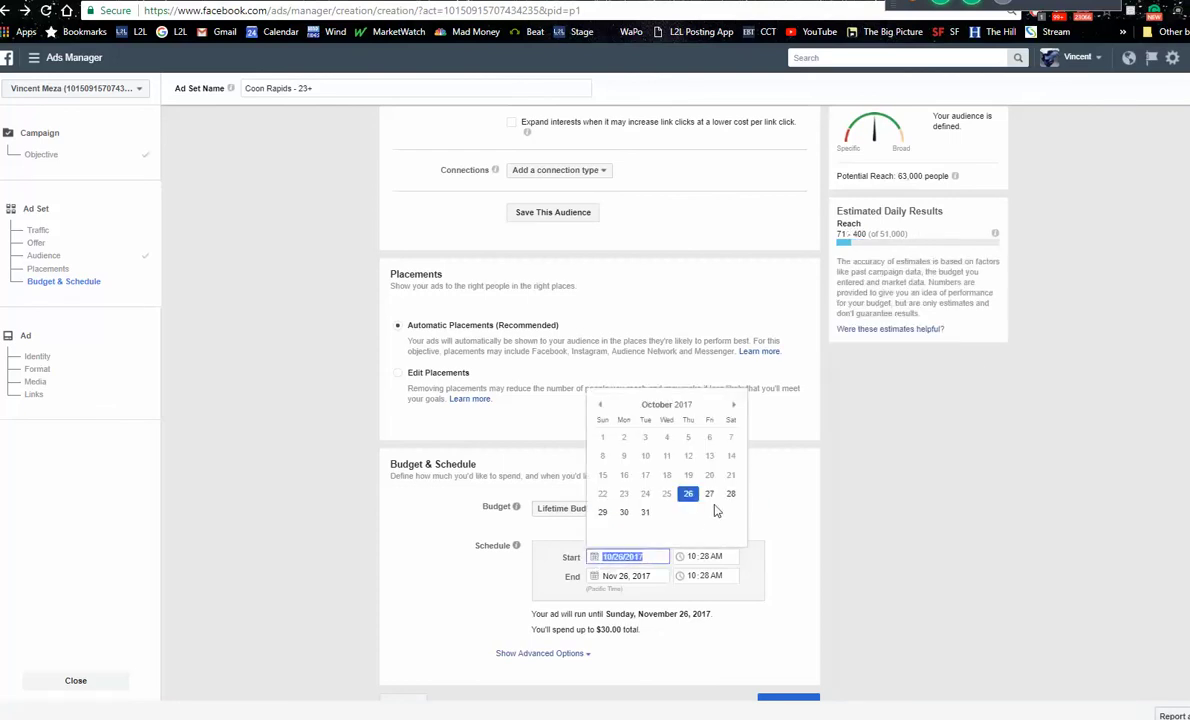
pyautogui.click(709, 493)
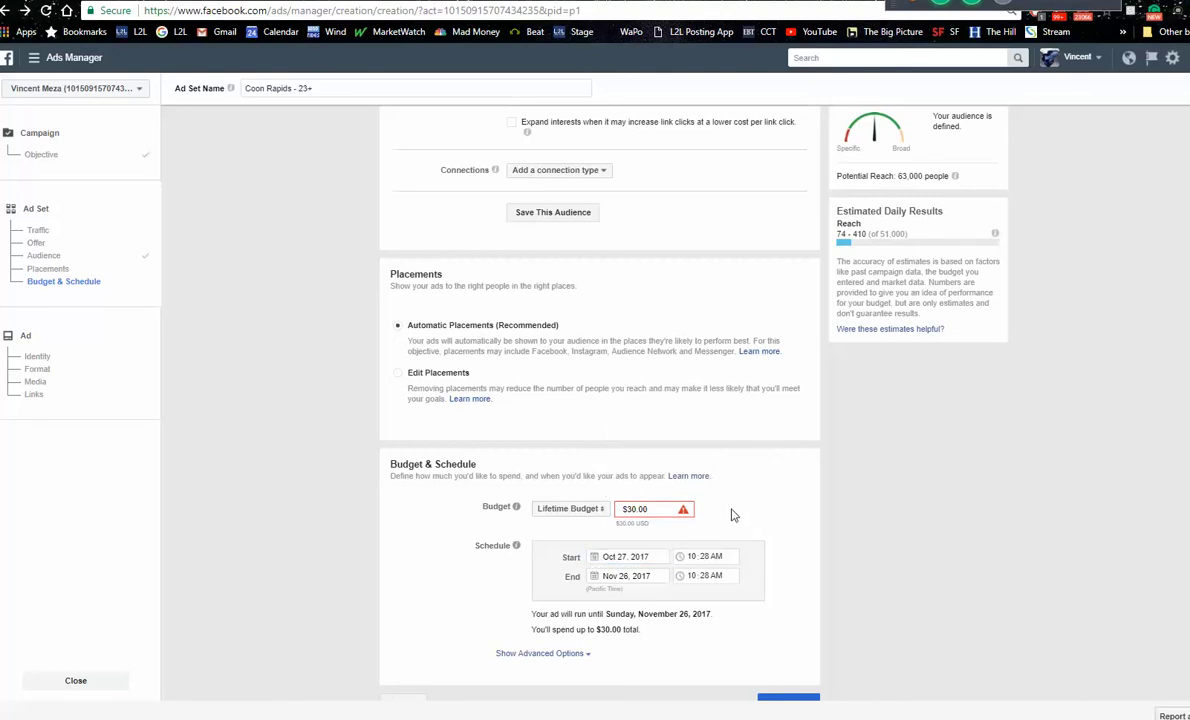
pyautogui.click(596, 579)
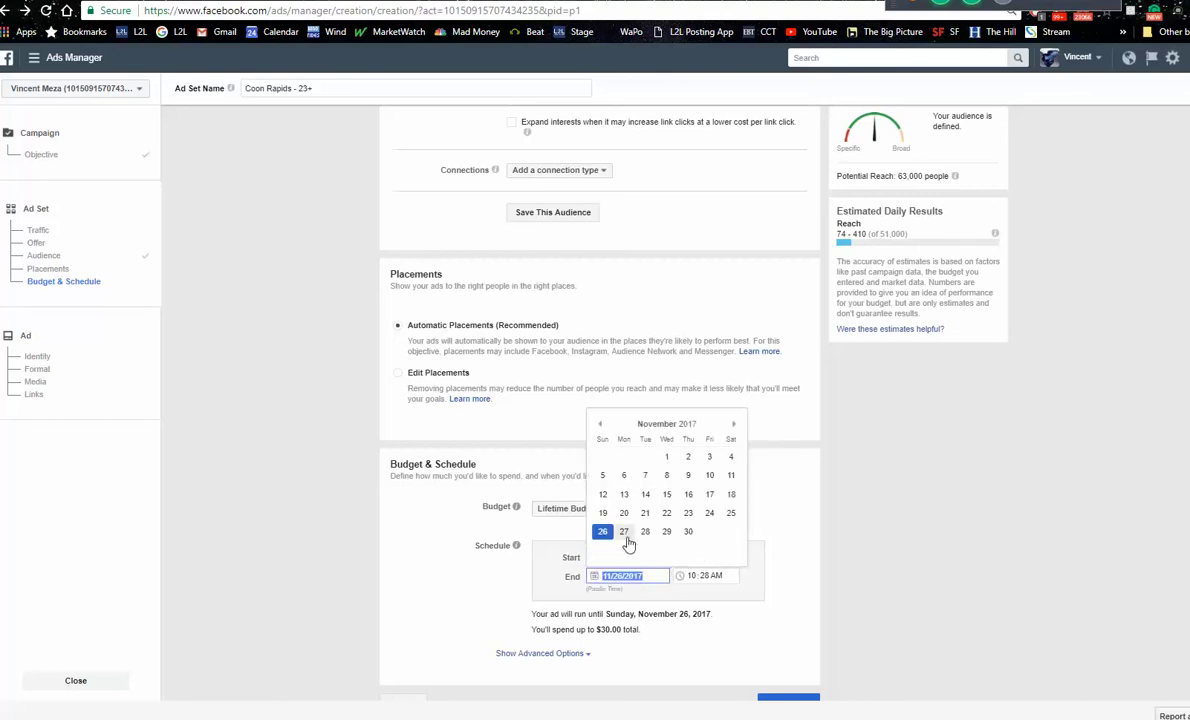
pyautogui.click(600, 425)
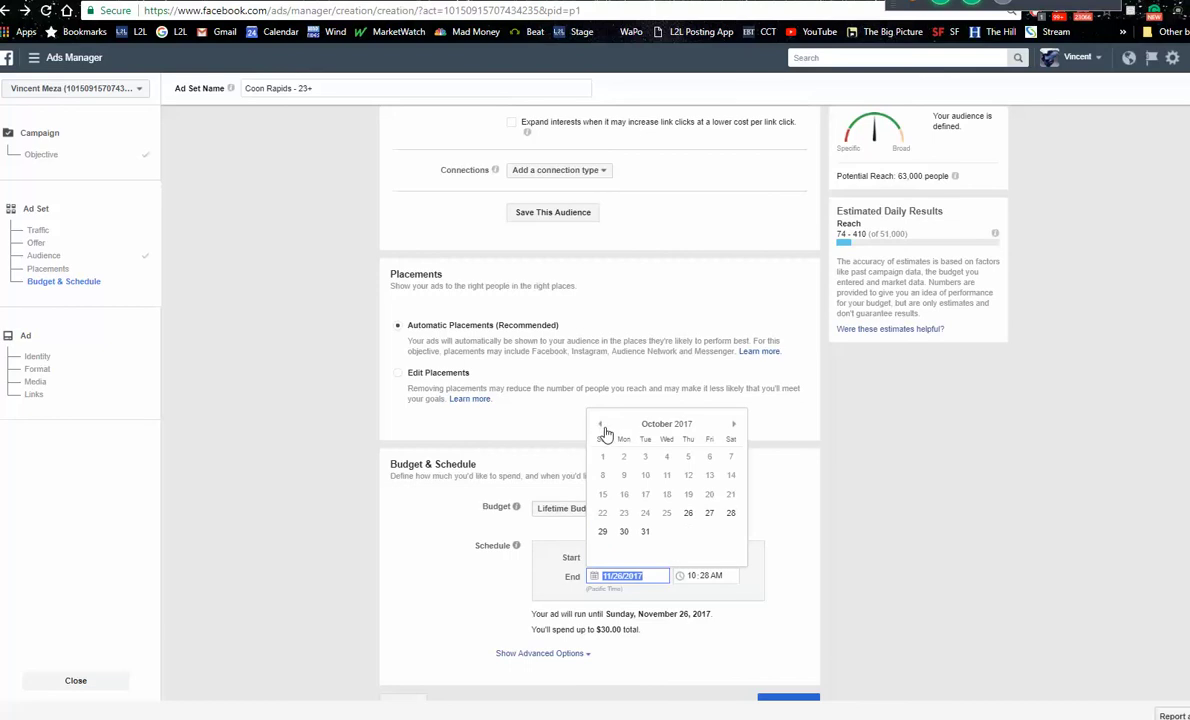
pyautogui.click(623, 531)
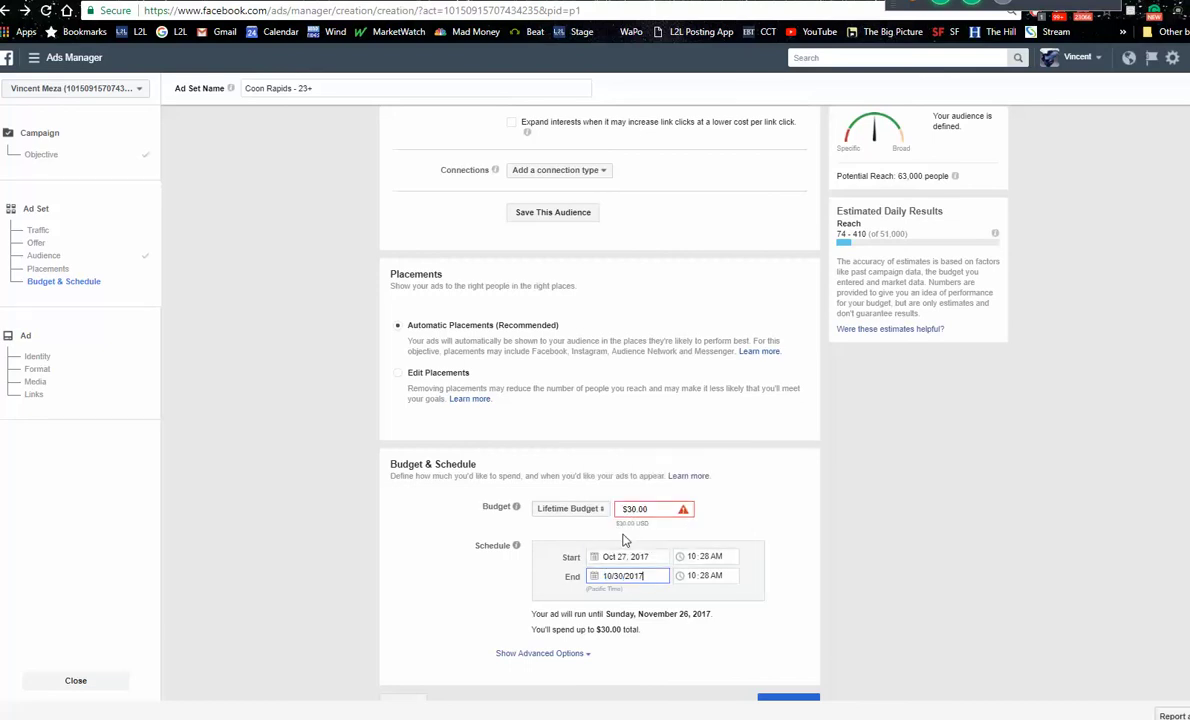
pyautogui.click(745, 510)
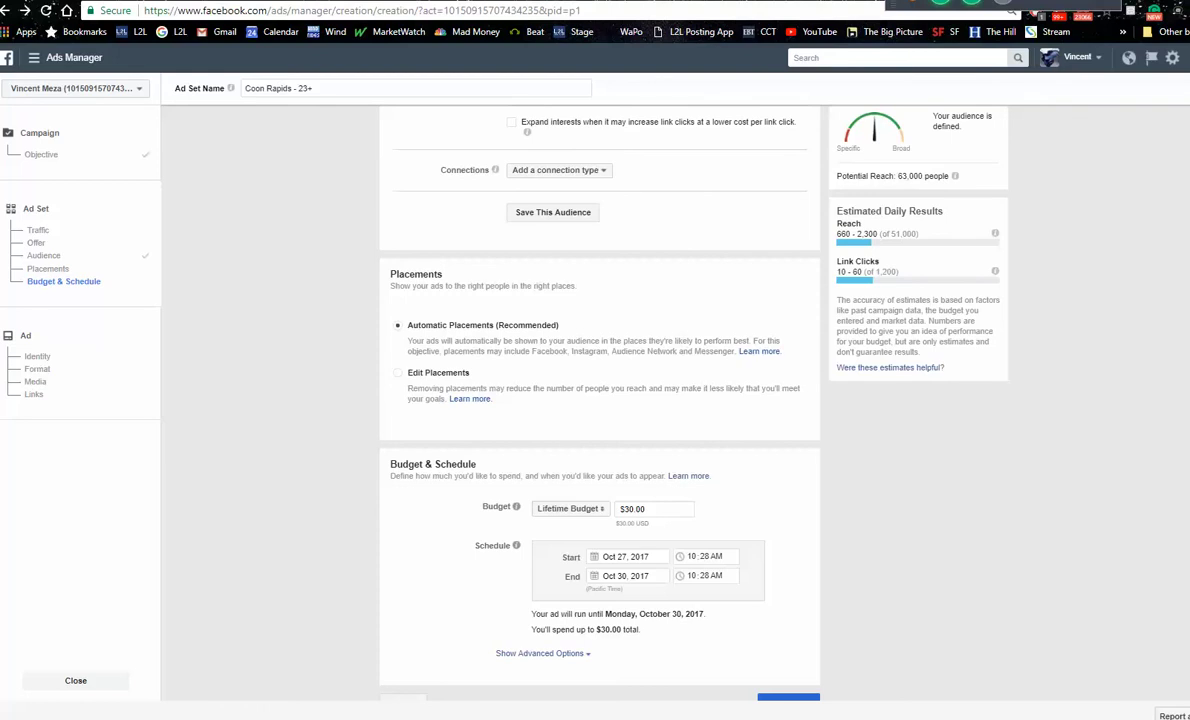
pyautogui.click(813, 688)
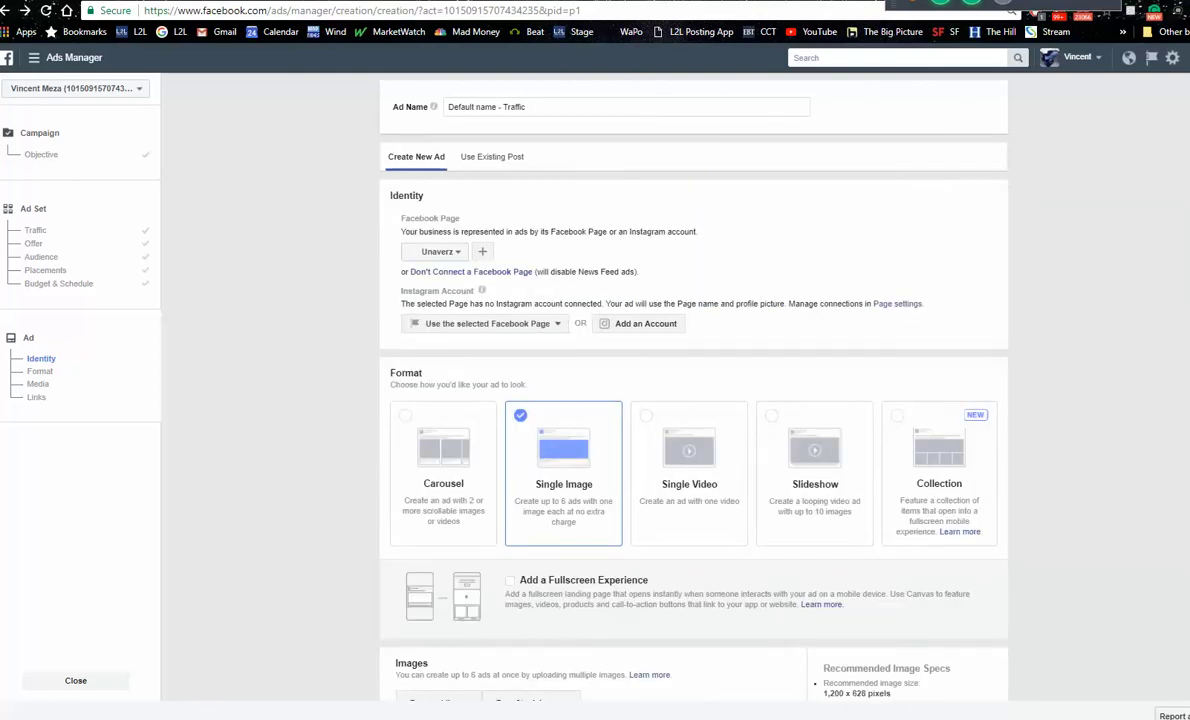
# Step: Paste the searchallproperties.com Coon Rapids valuation page as the ad's Website URL
pyautogui.scroll(-4, 693, 450)
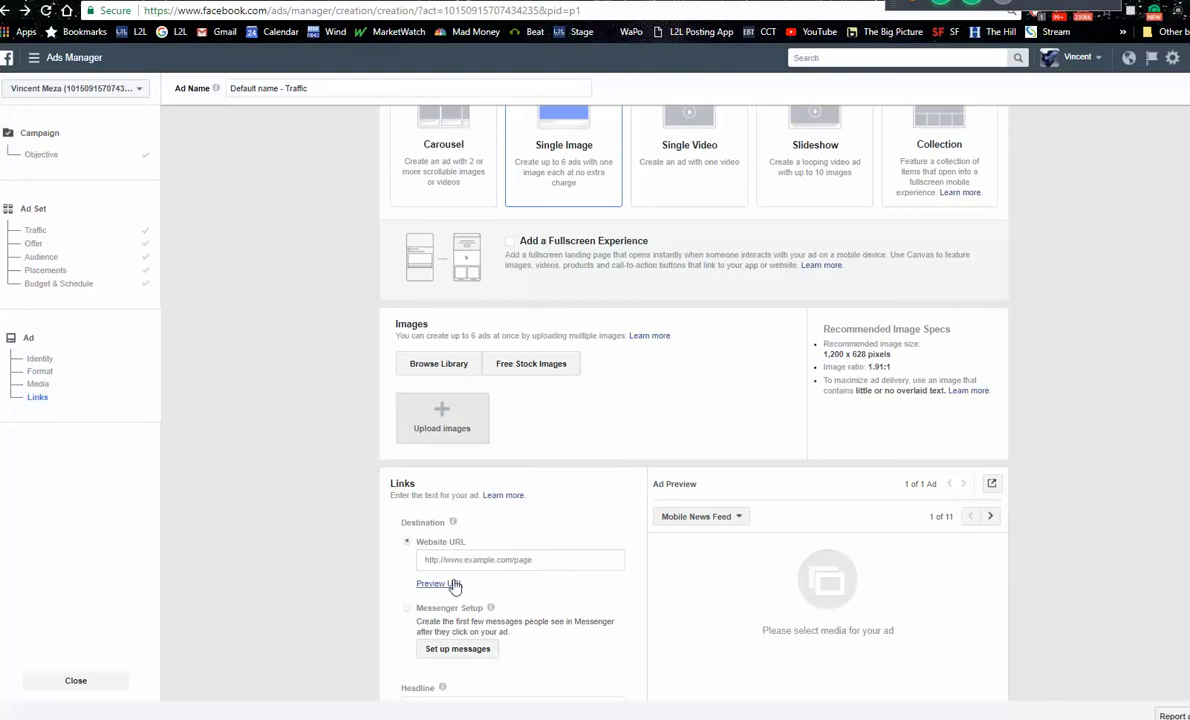
pyautogui.click(445, 560)
pyautogui.rightClick(453, 562)
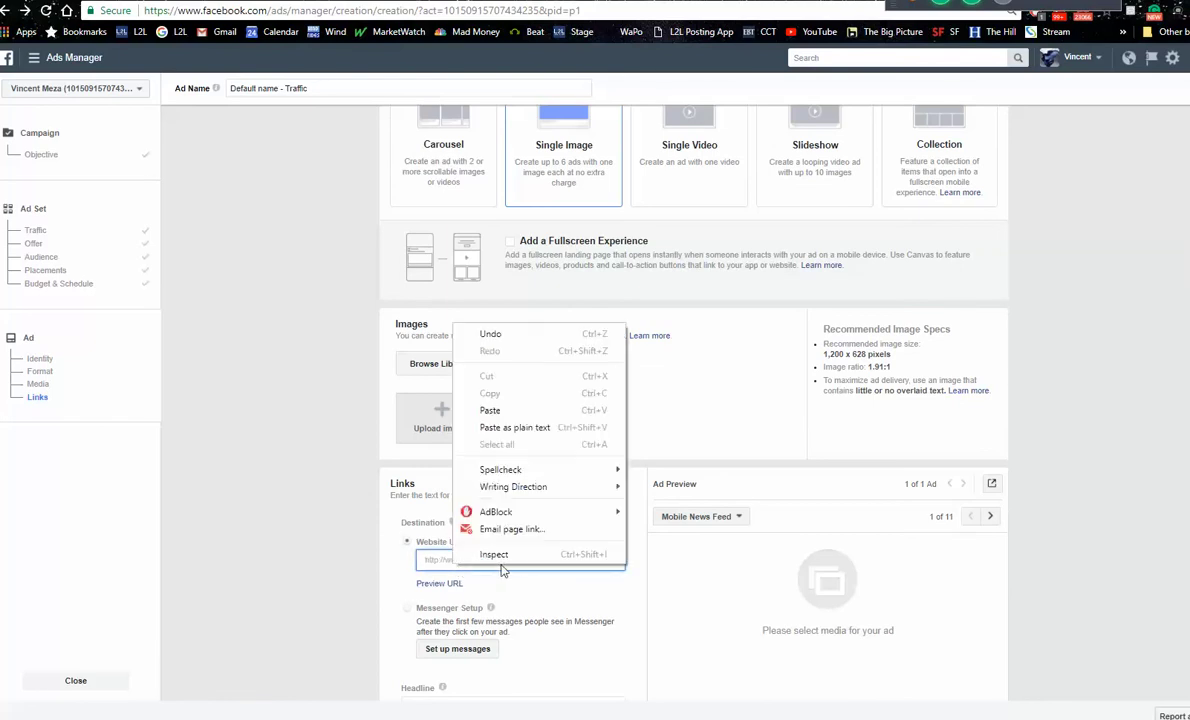
pyautogui.click(490, 410)
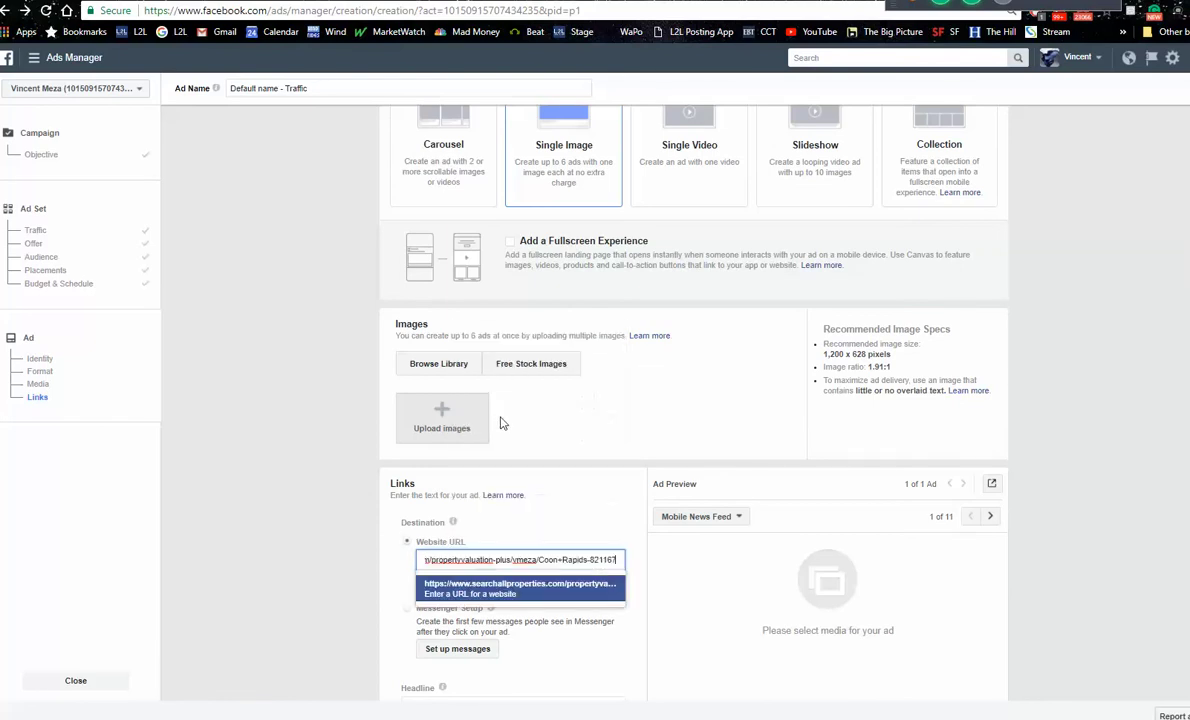
pyautogui.click(478, 590)
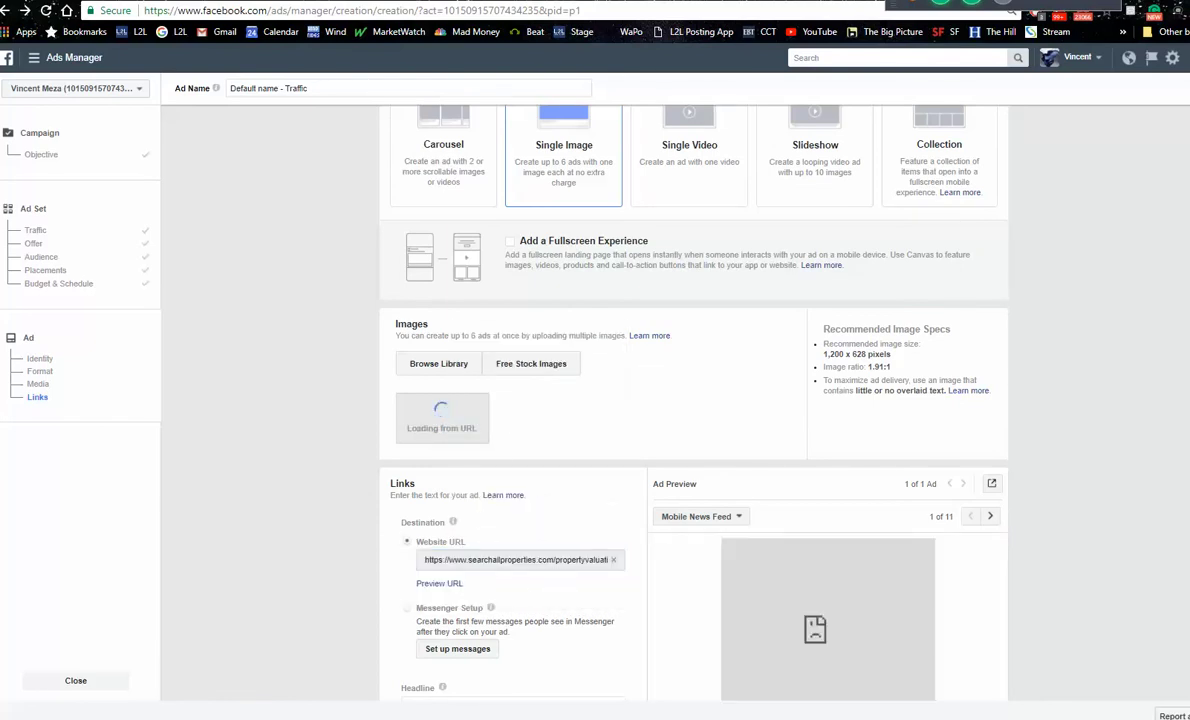
# Step: Preview the Coon Rapids Home Values ad as a Desktop News Feed post
pyautogui.scroll(-5, 728, 330)
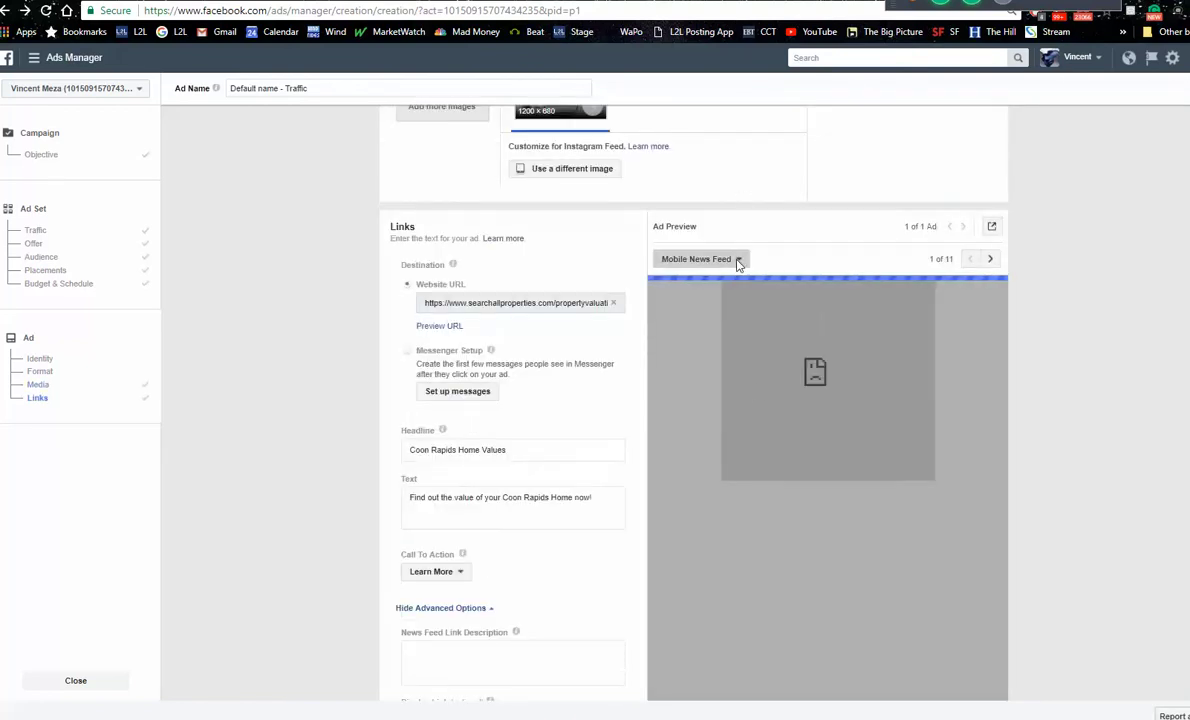
pyautogui.click(738, 261)
pyautogui.click(753, 374)
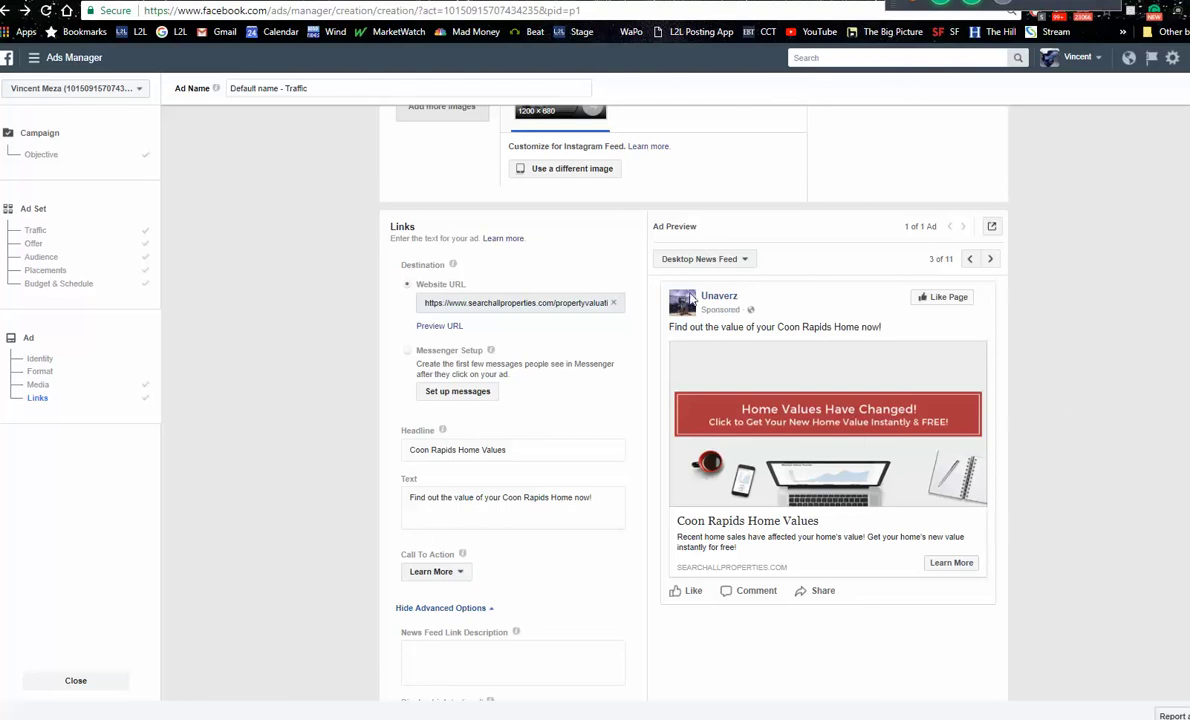
pyautogui.moveTo(822, 432)
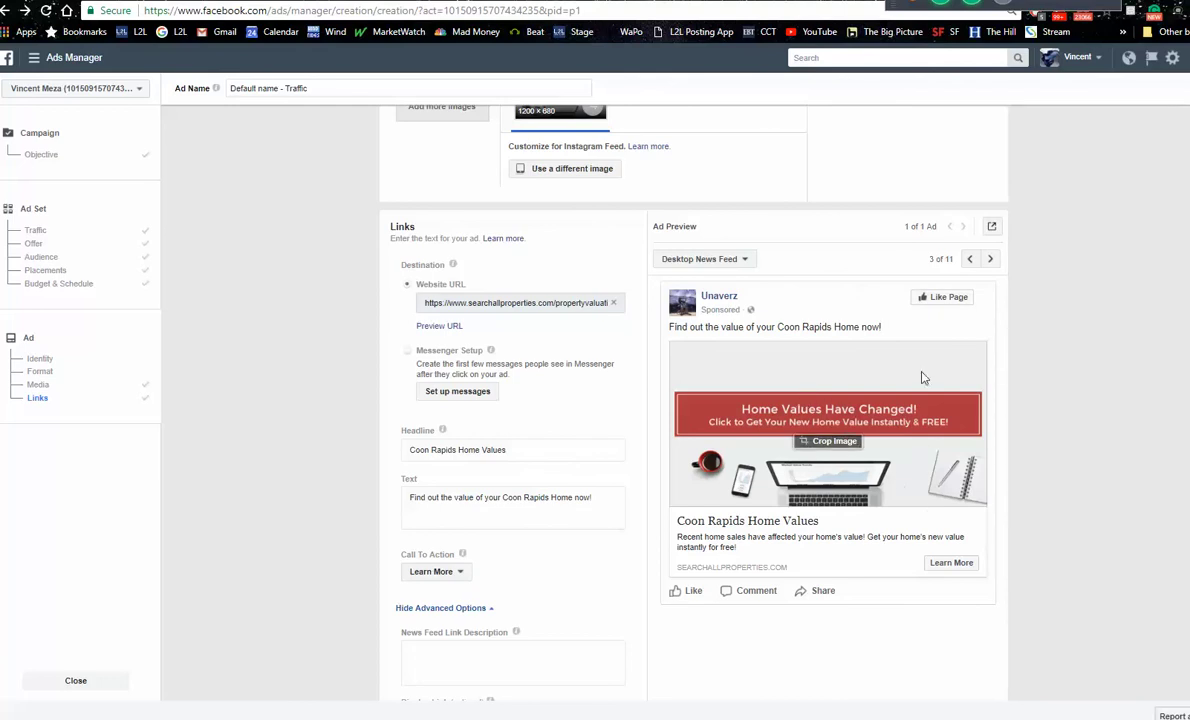
pyautogui.moveTo(742, 506)
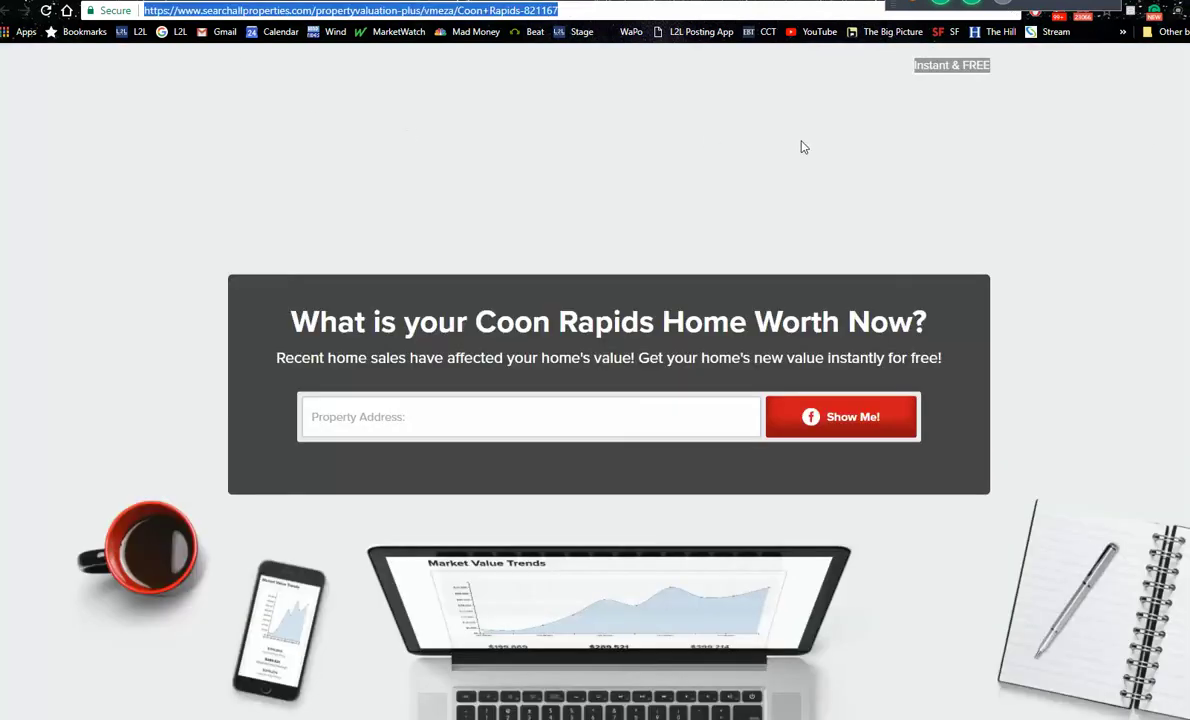
# Step: Flip through the Lafayette, Coon Rapids and Longwood Just Sold landing-page tabs
pyautogui.scroll(-2, 595, 400)
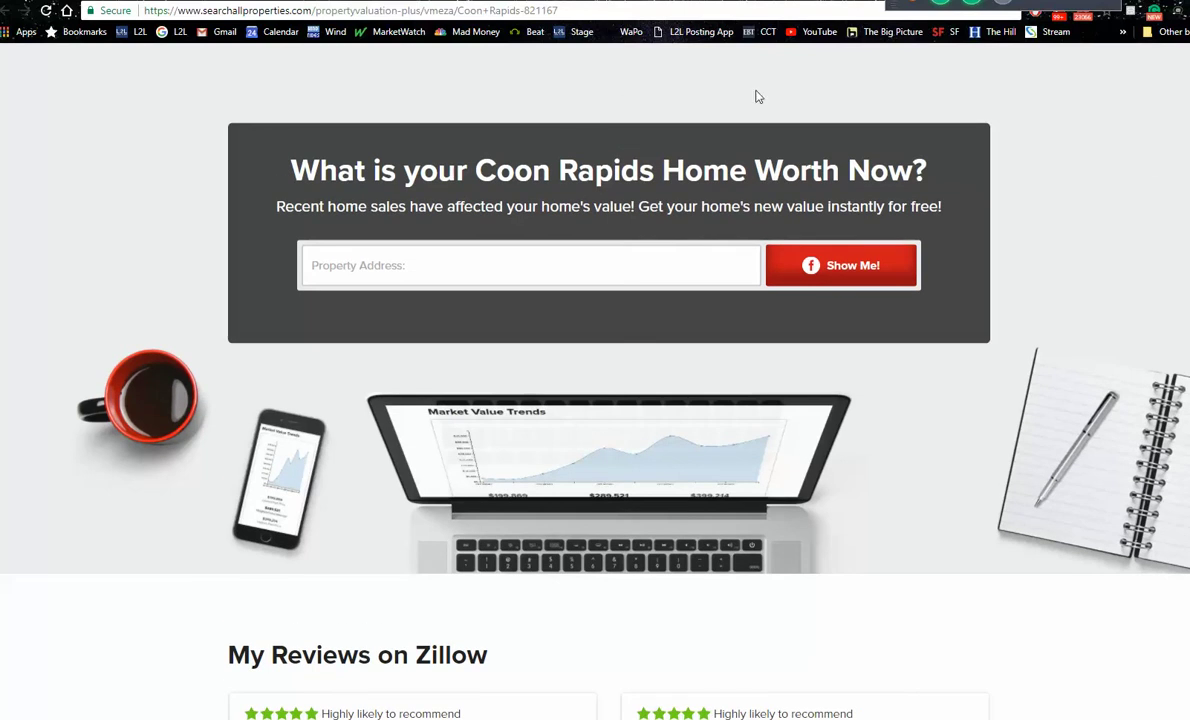
pyautogui.hotkey('ctrl', 'Tab')
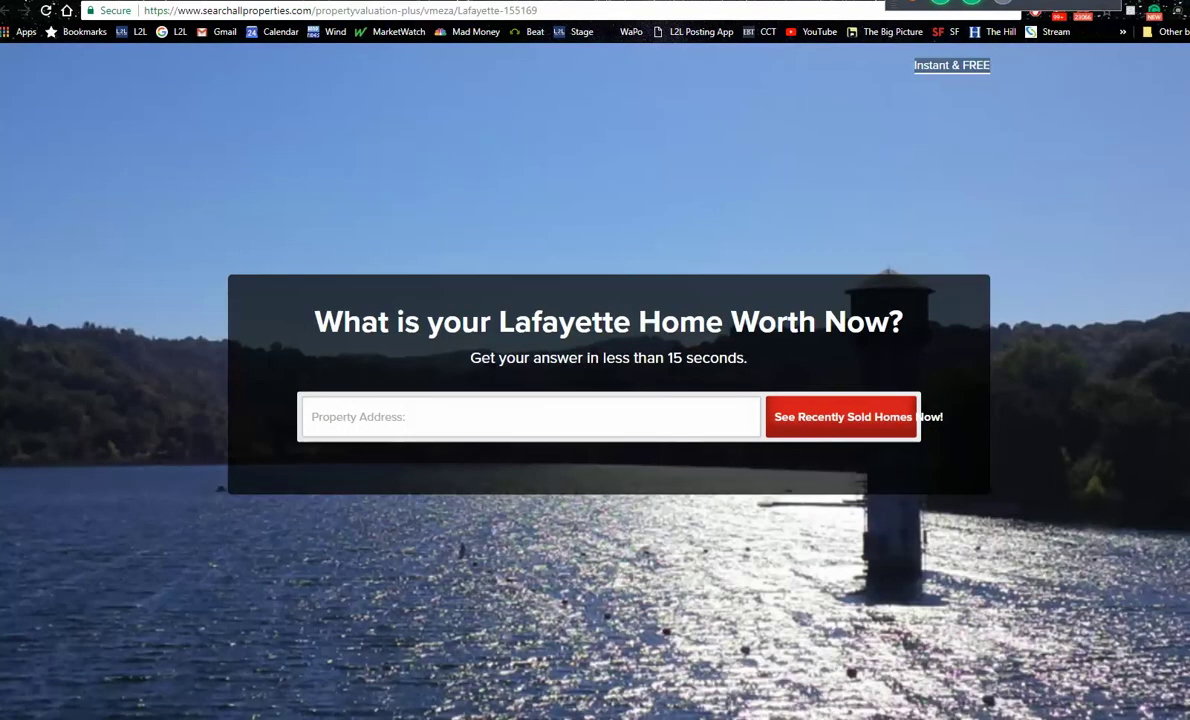
pyautogui.hotkey('ctrl', 'Tab')
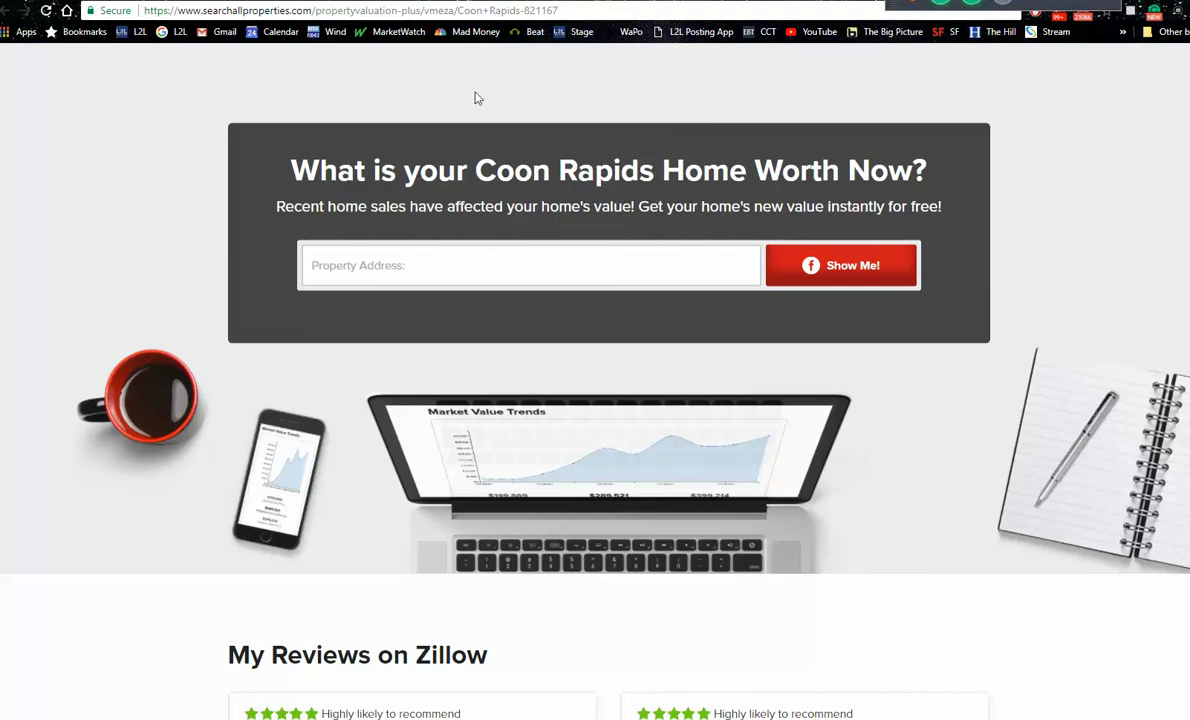
pyautogui.hotkey('ctrl', 'Tab')
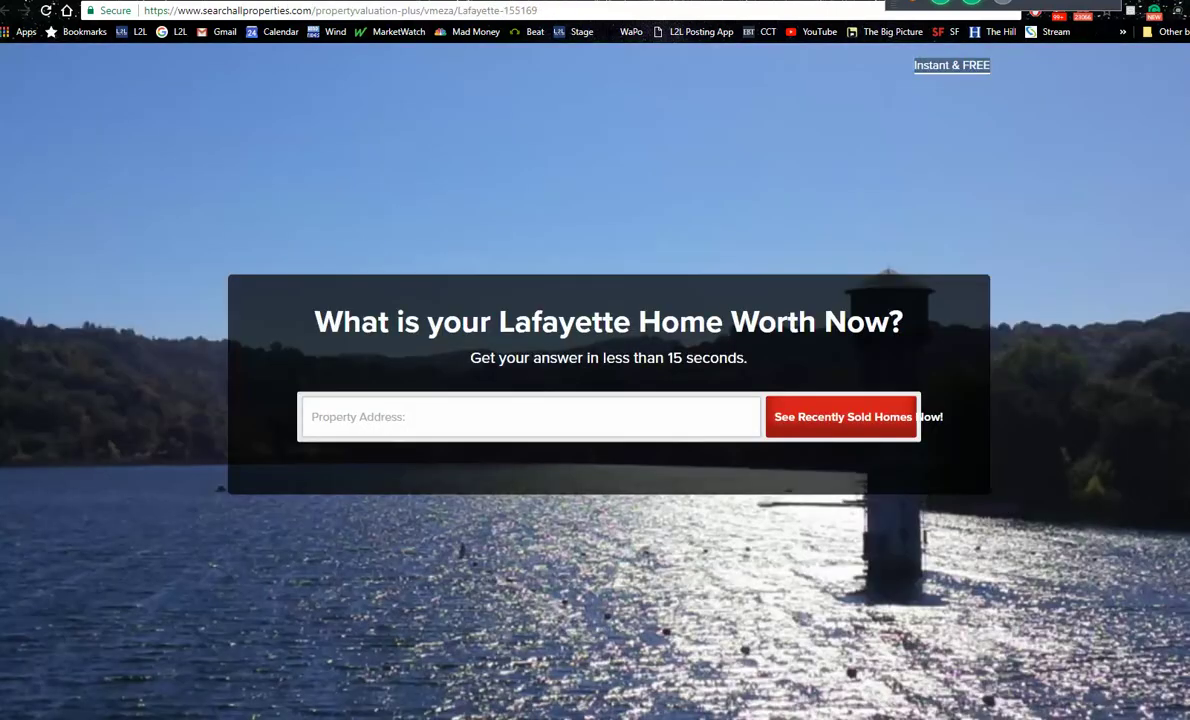
pyautogui.hotkey('ctrl', 'Tab')
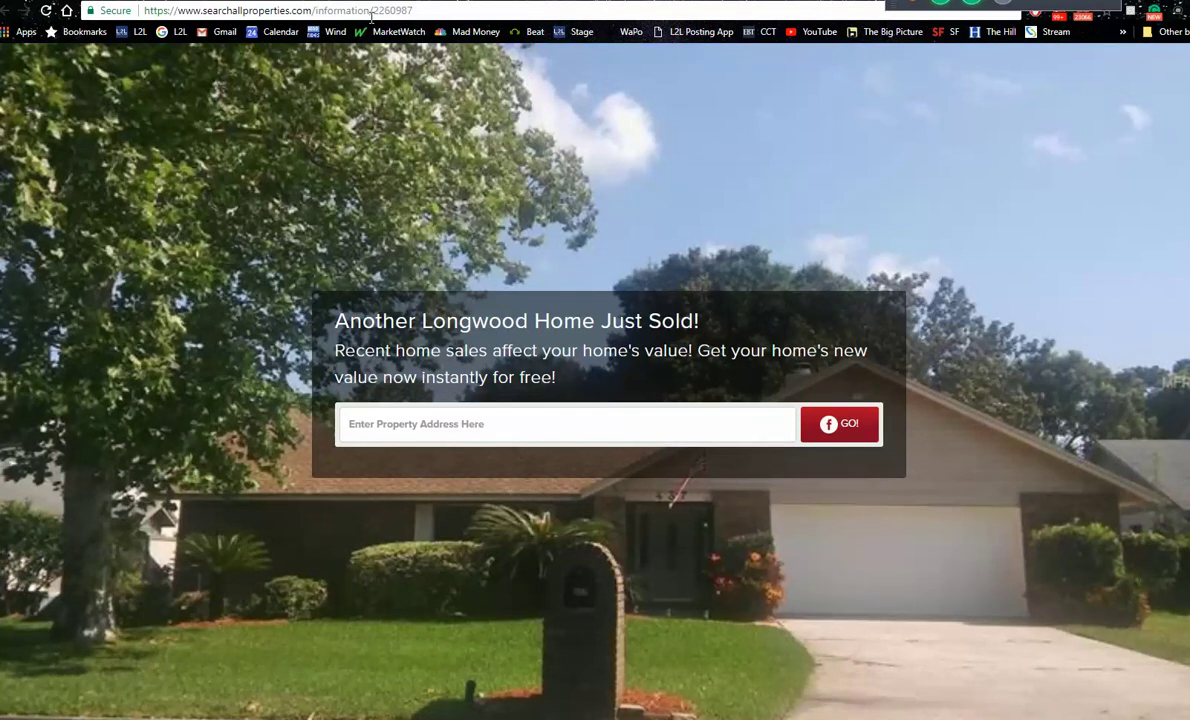
# Step: Search the web for 'summit diner nj' from the address bar
pyautogui.click(440, 14)
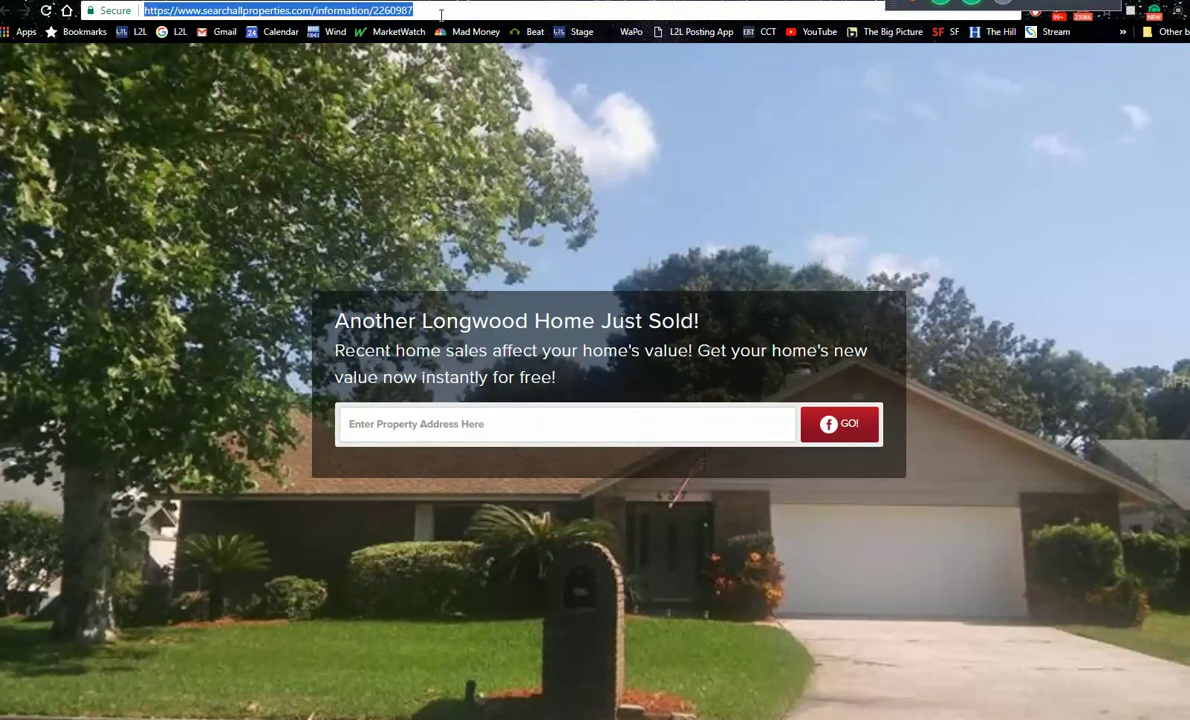
pyautogui.write('summ')
pyautogui.press('Return')
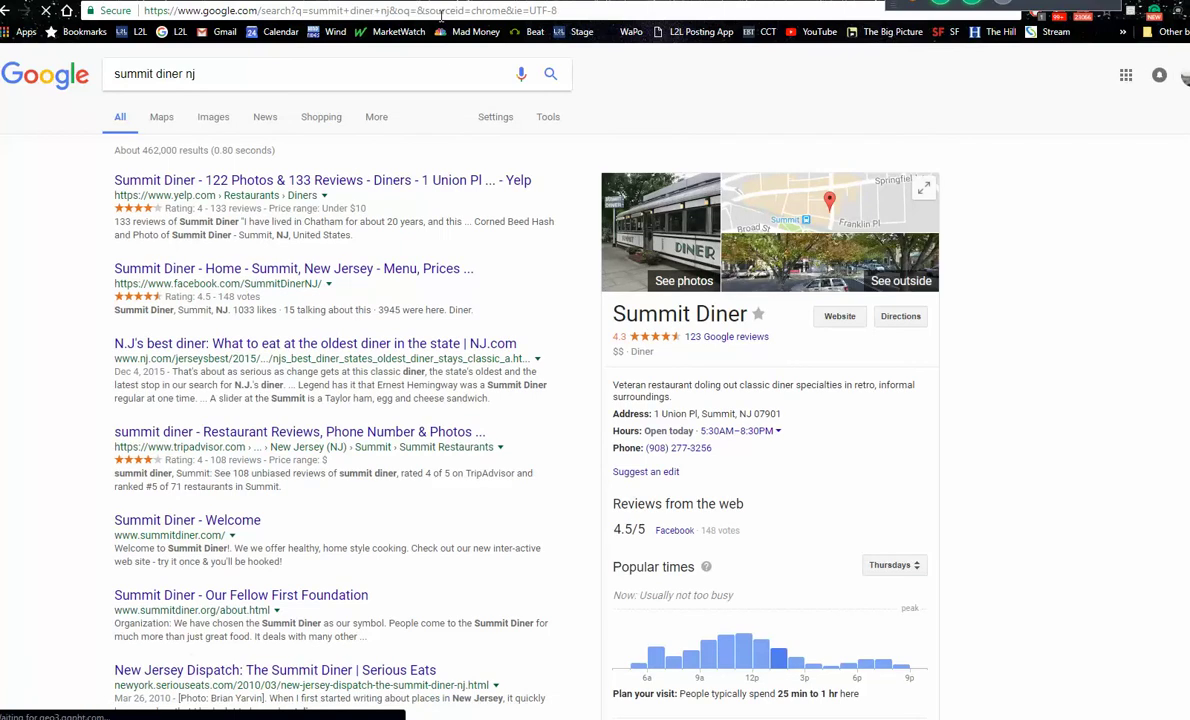
# Step: View Google image results for summit diner nj, enlarge a Summit Diner photo, and return to the ad draft
pyautogui.click(213, 118)
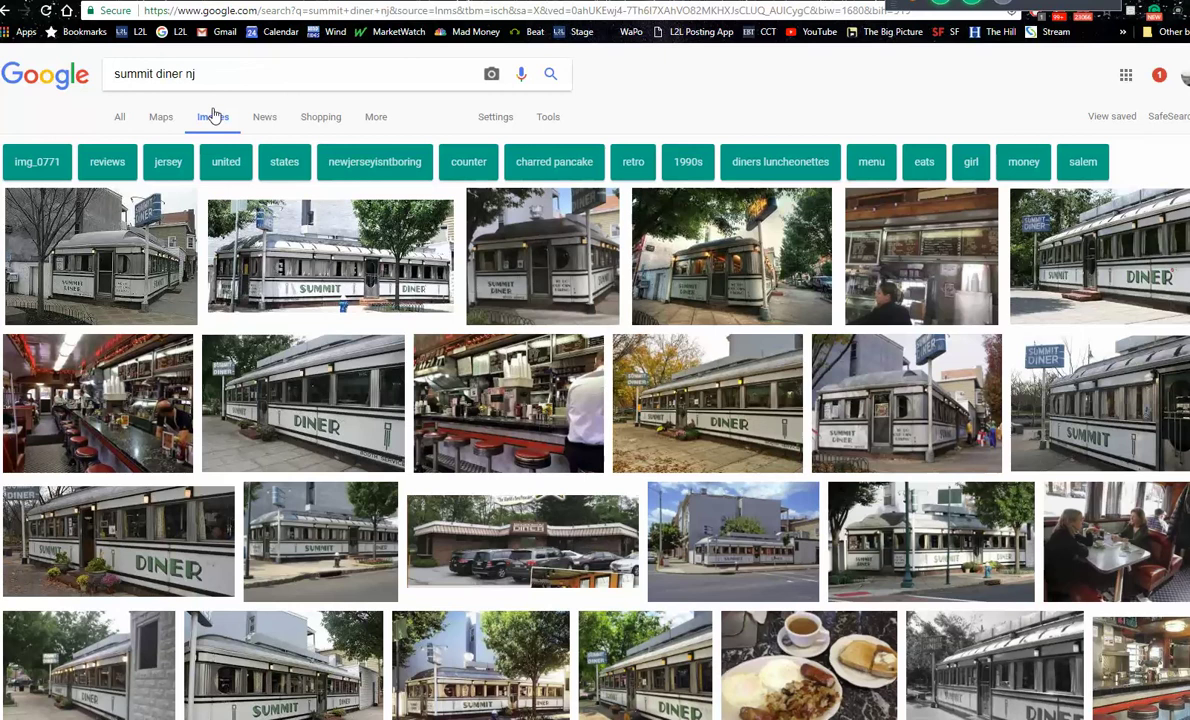
pyautogui.click(330, 254)
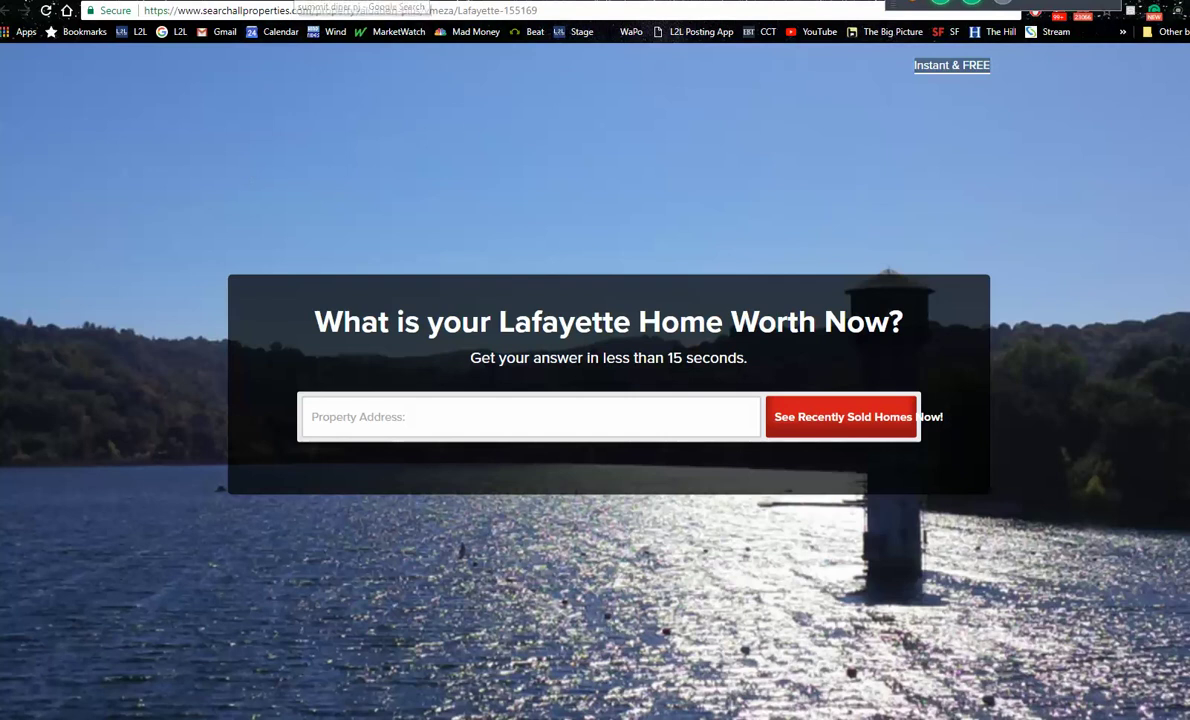
pyautogui.click(300, 2)
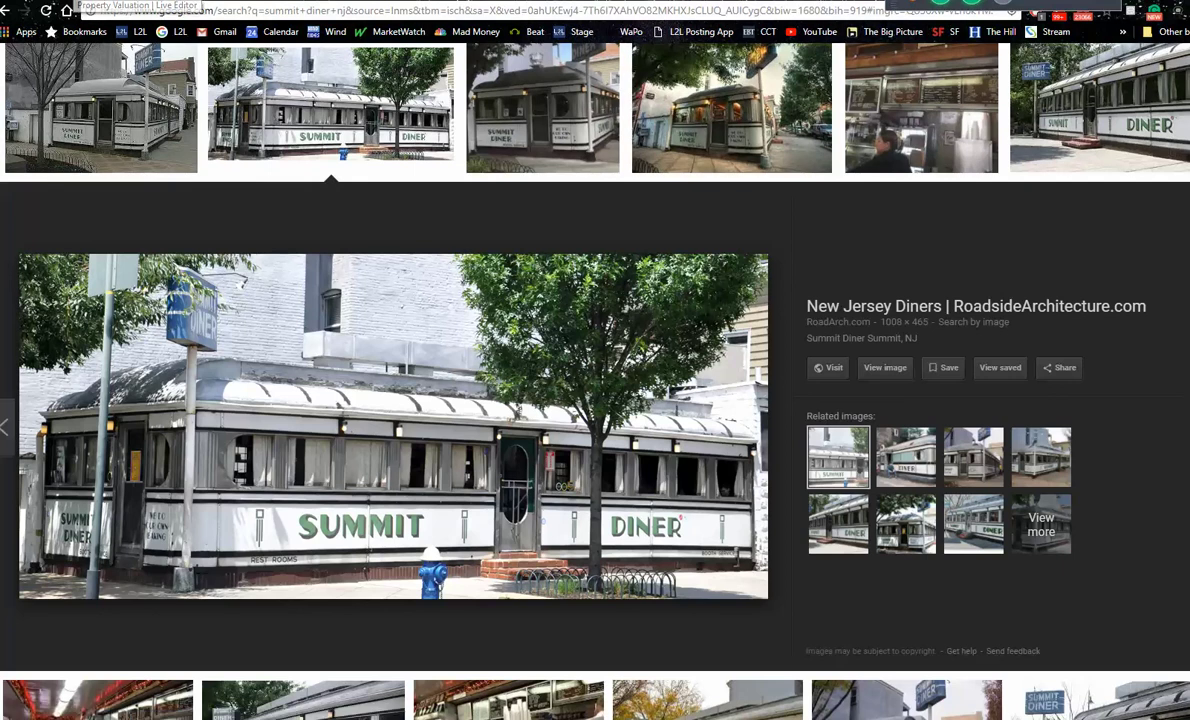
pyautogui.click(135, 3)
pyautogui.hotkey('ctrl', 'Tab')
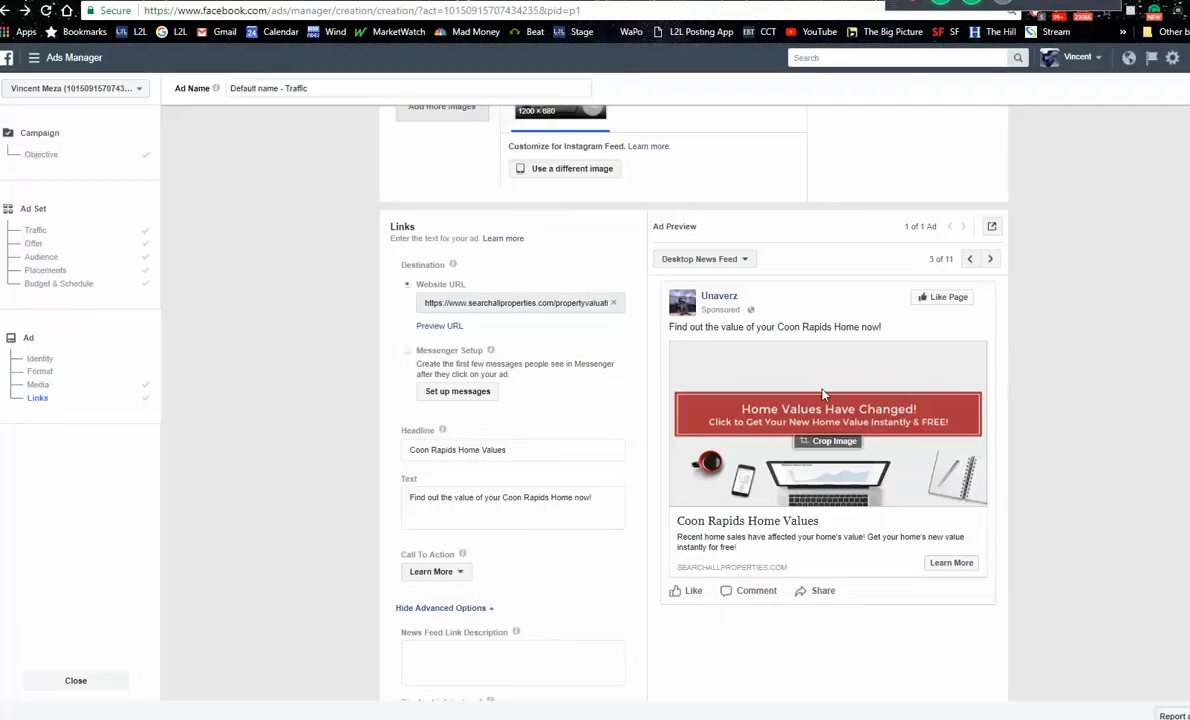
# Step: Review the Coon Rapids Home Values ad preview, then switch to a searchallproperties landing page
pyautogui.moveTo(746, 364)
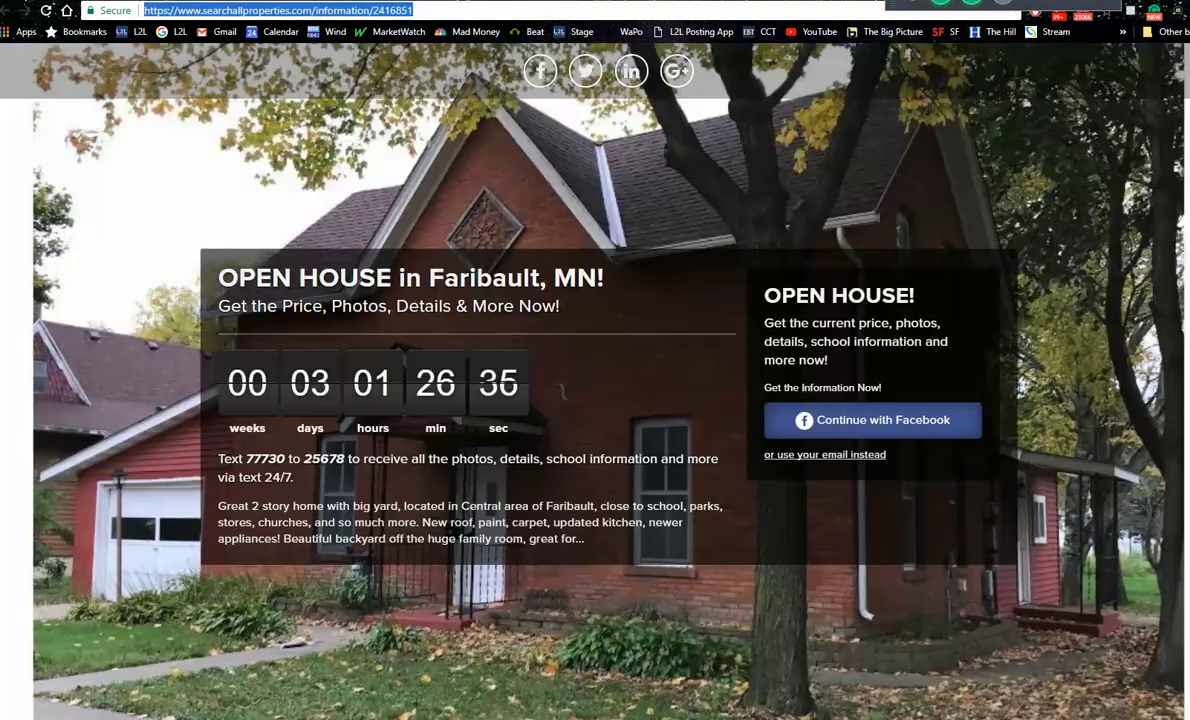
pyautogui.click(630, 8)
# Step: Move past the Center City Just Listed page to the Listings-to-Leads Facebook page via its L2L bookmark
pyautogui.hotkey('ctrl', 'Tab')
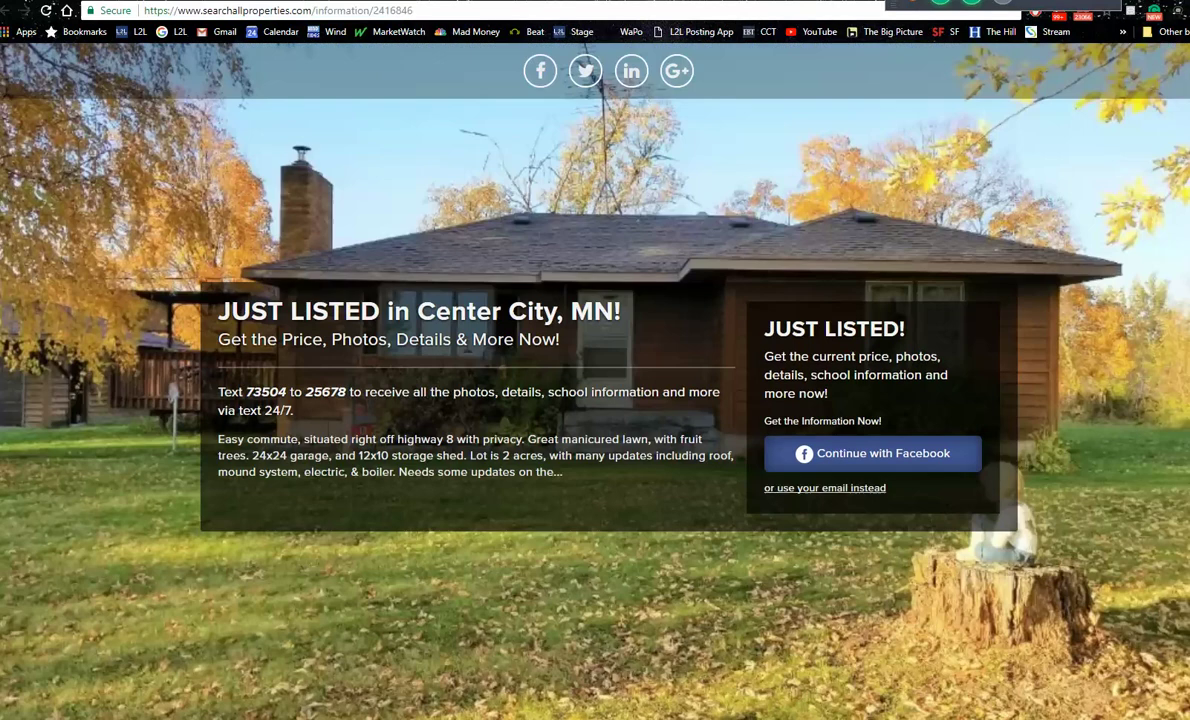
pyautogui.click(177, 32)
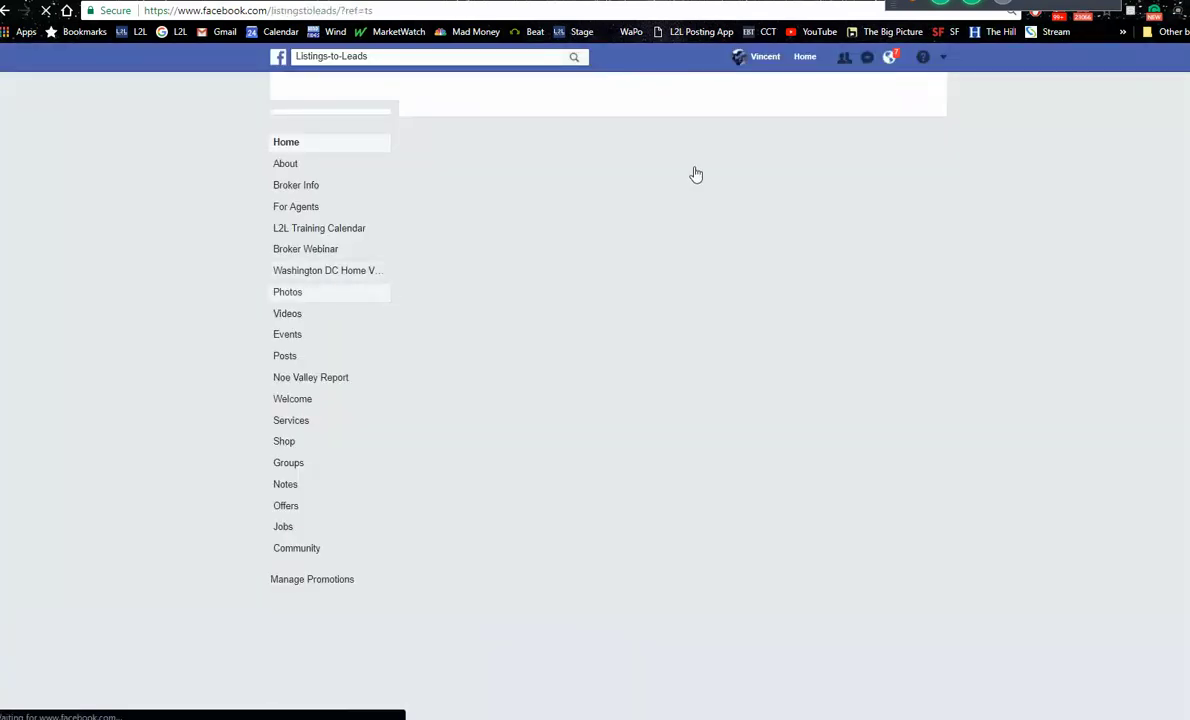
# Step: Open the Listings-to-Leads Mastermind Group and enlarge a member's sold-homes ad image
pyautogui.click(804, 58)
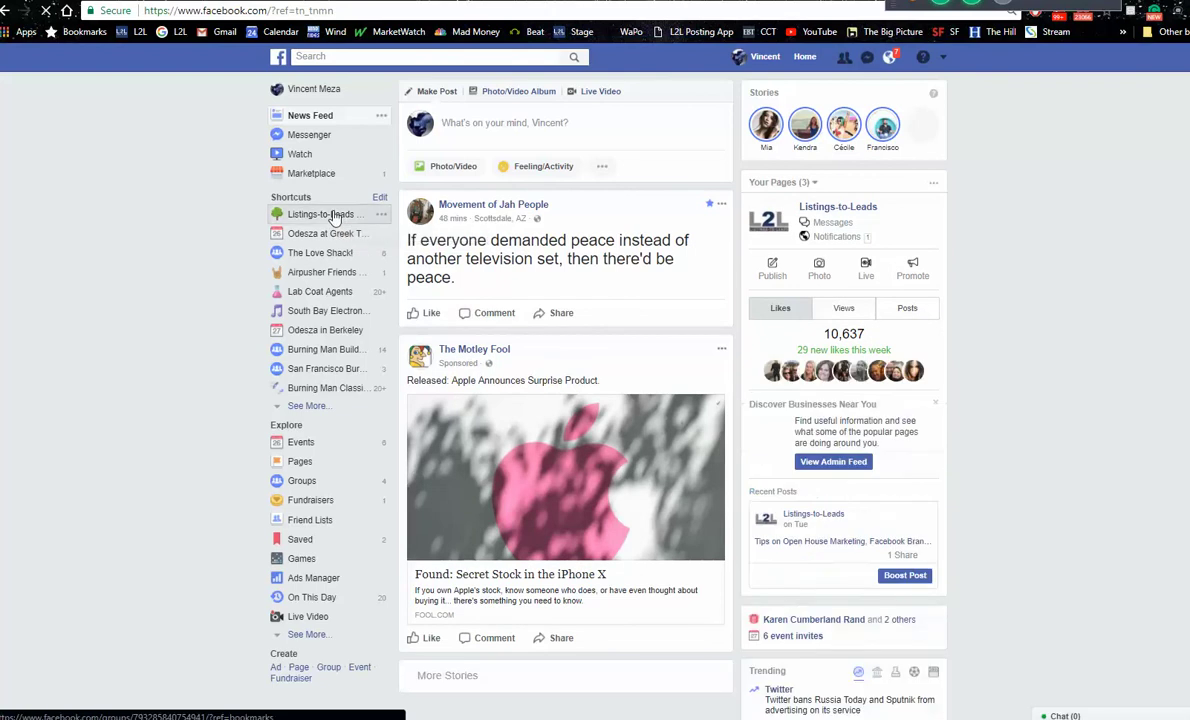
pyautogui.click(334, 216)
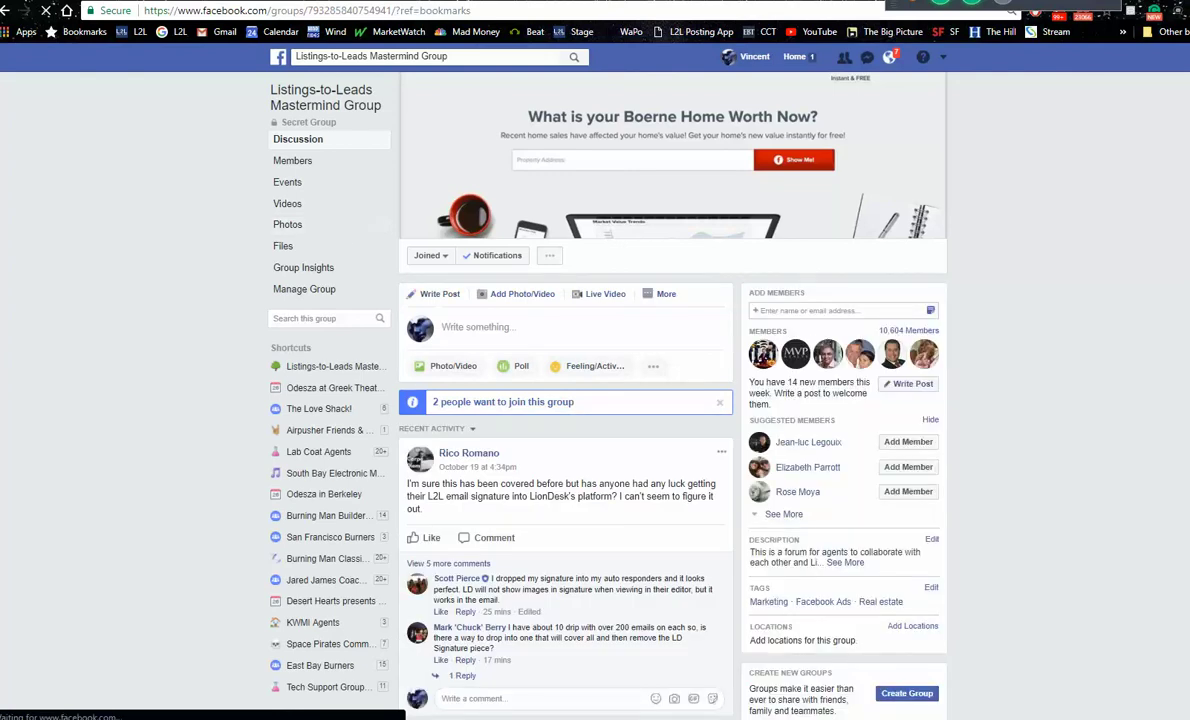
pyautogui.scroll(-6, 565, 400)
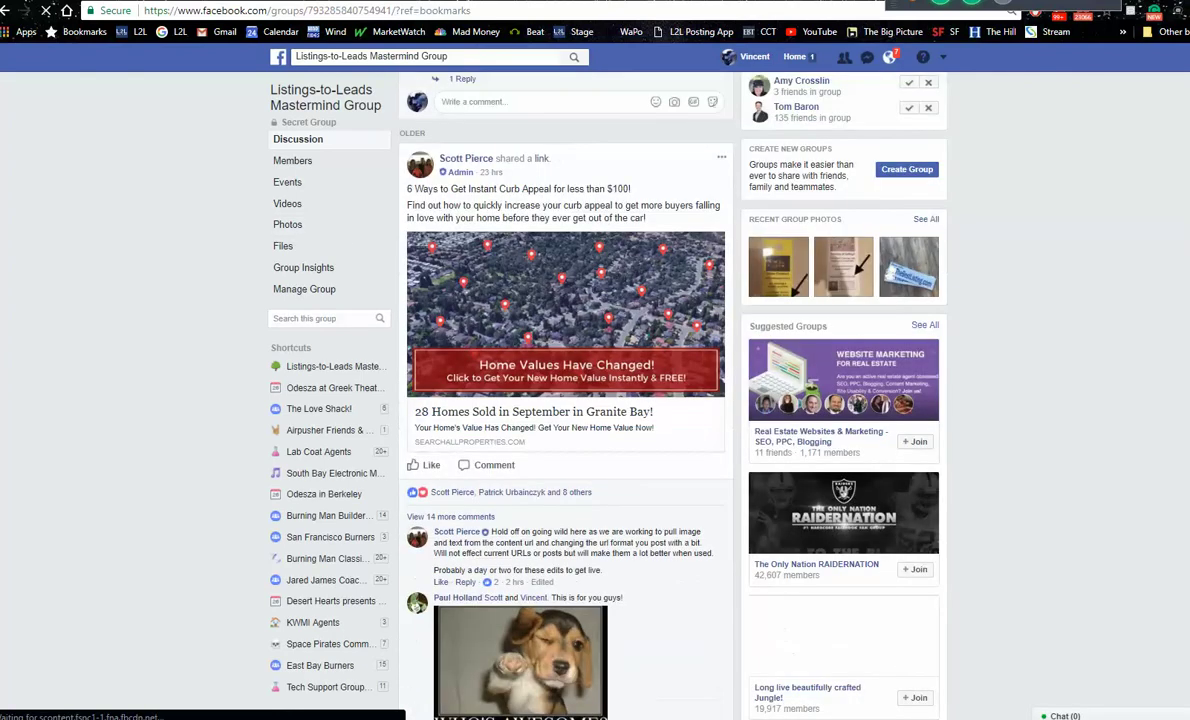
pyautogui.scroll(-7, 565, 400)
pyautogui.scroll(2, 565, 400)
pyautogui.scroll(3, 565, 400)
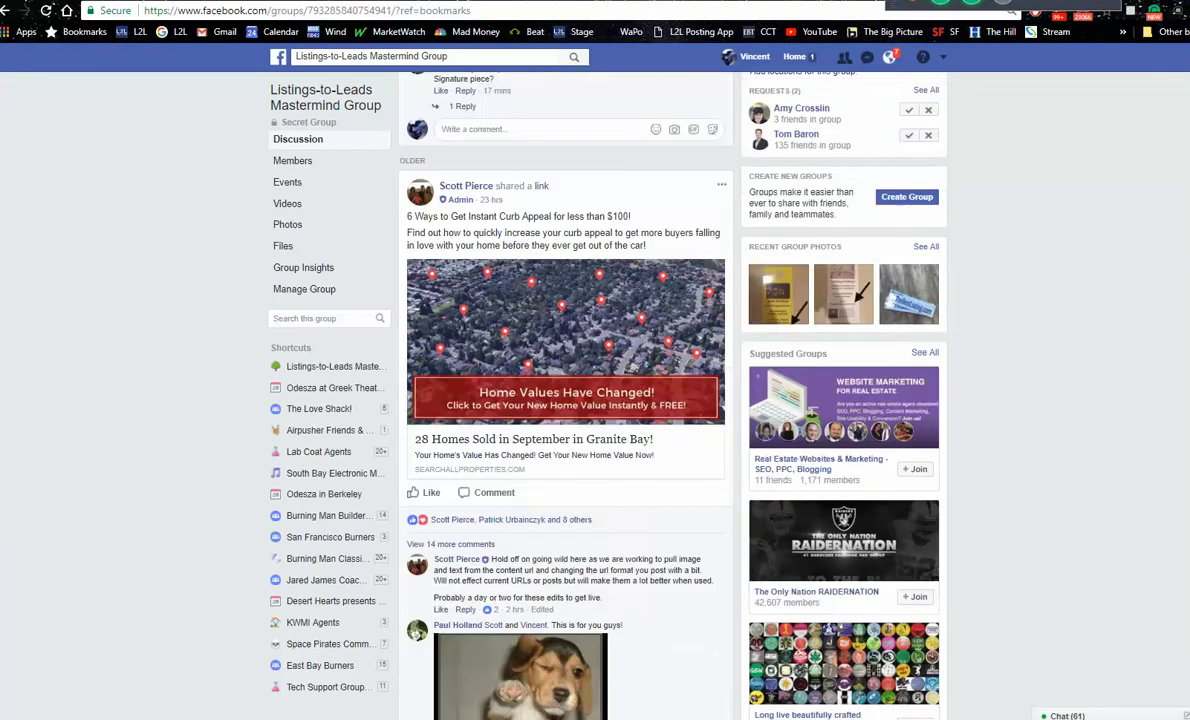
pyautogui.scroll(-3, 565, 400)
pyautogui.scroll(-11, 565, 400)
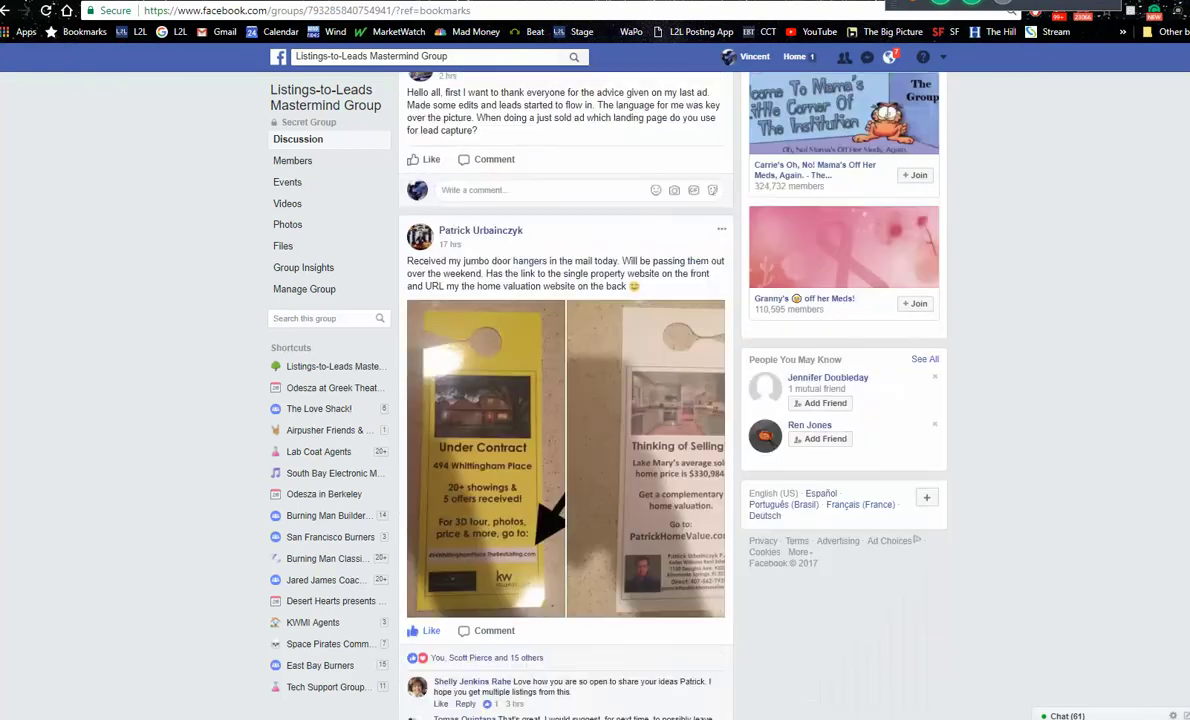
pyautogui.scroll(-3, 565, 400)
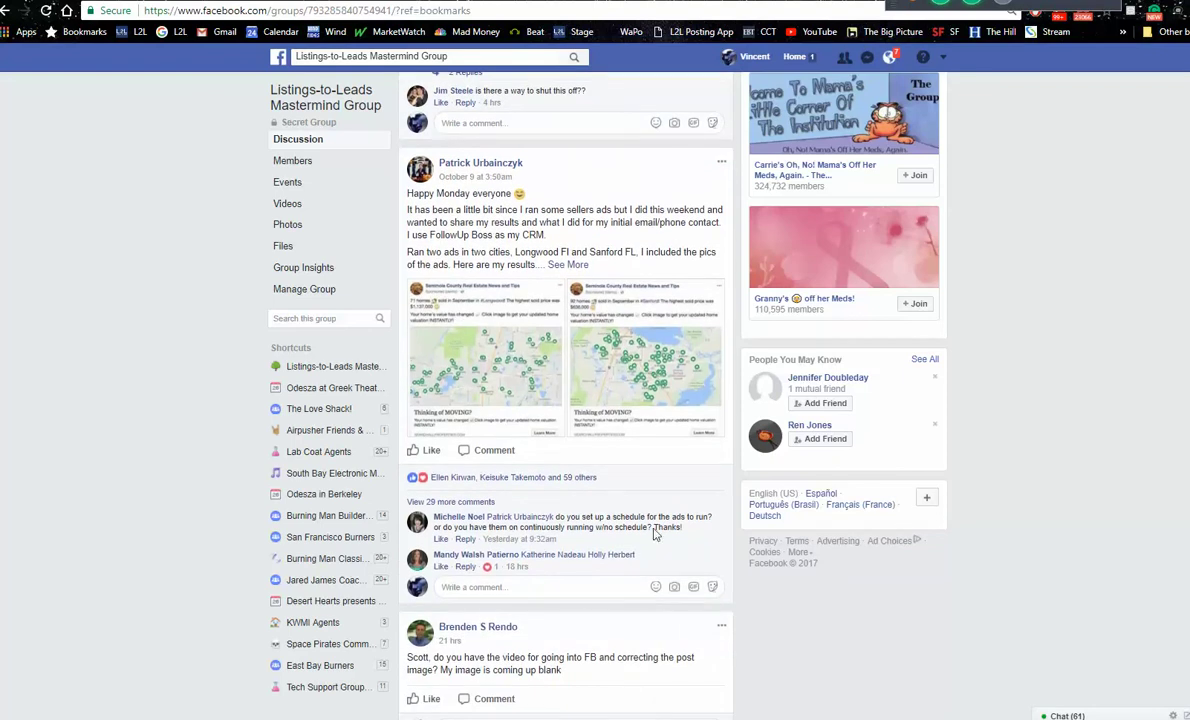
pyautogui.click(491, 364)
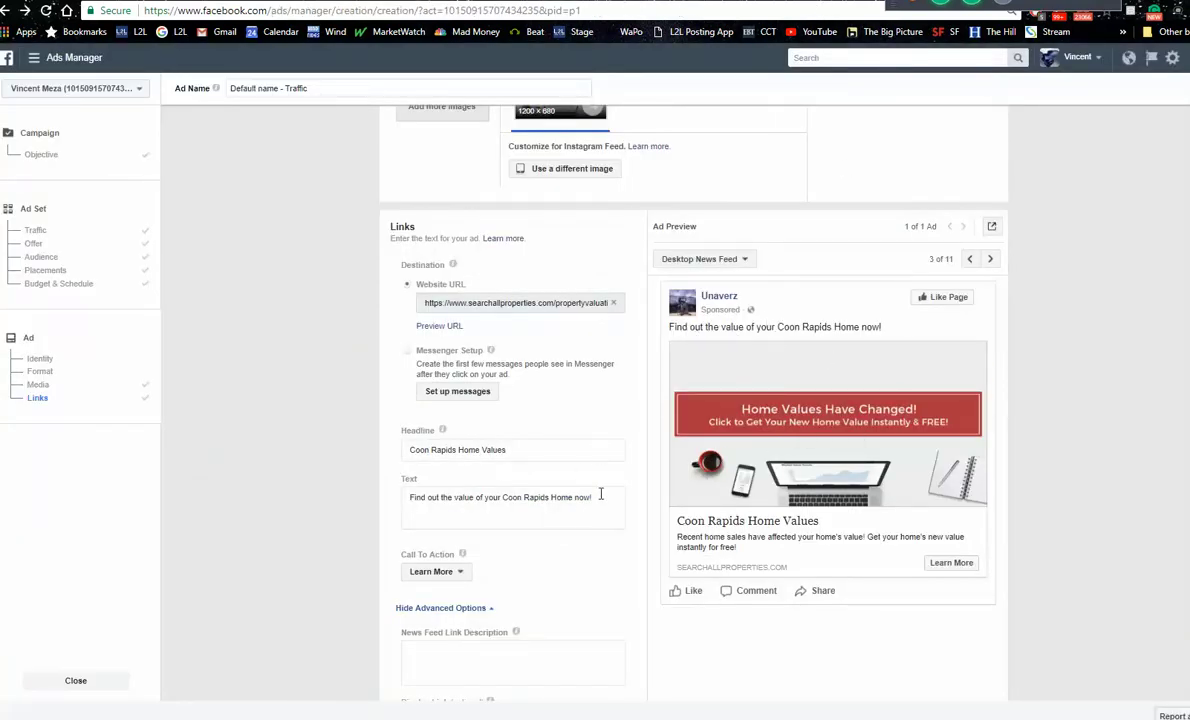
# Step: Replace the ad's primary text with '50 homes sold in Coon Rapids'
pyautogui.click(415, 497)
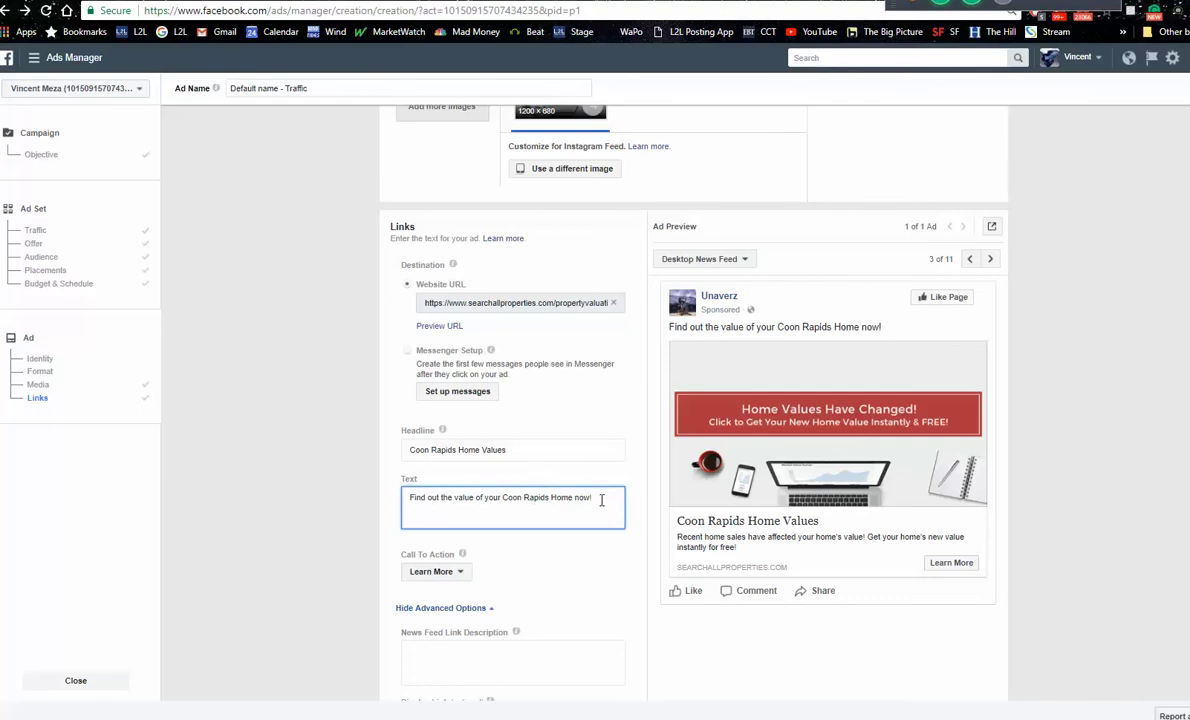
pyautogui.moveTo(595, 497); pyautogui.dragTo(369, 497)
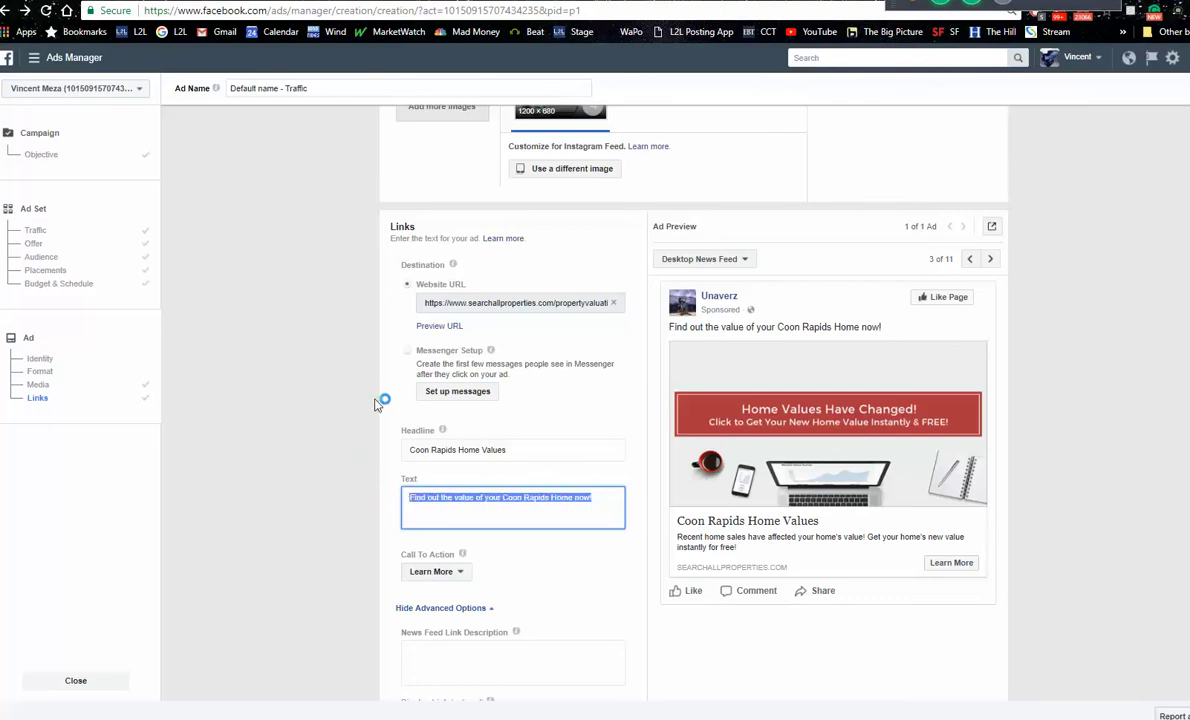
pyautogui.write('50 homes sold in Coon Rapids')
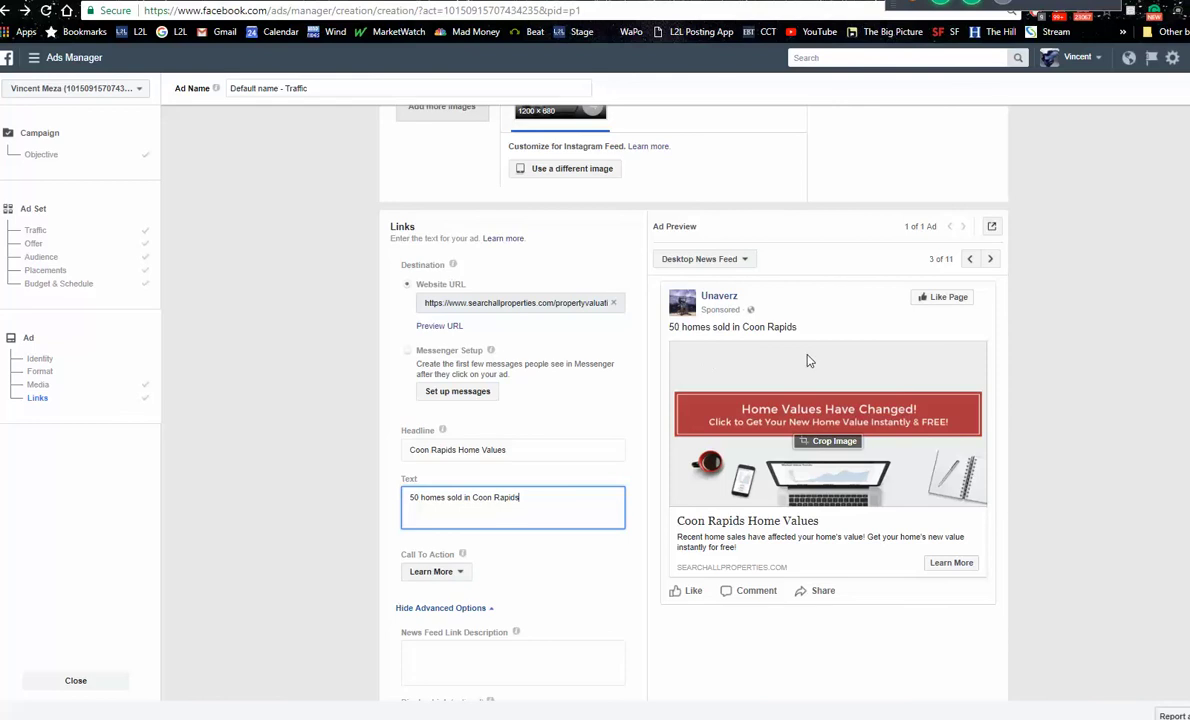
pyautogui.scroll(-4, 693, 400)
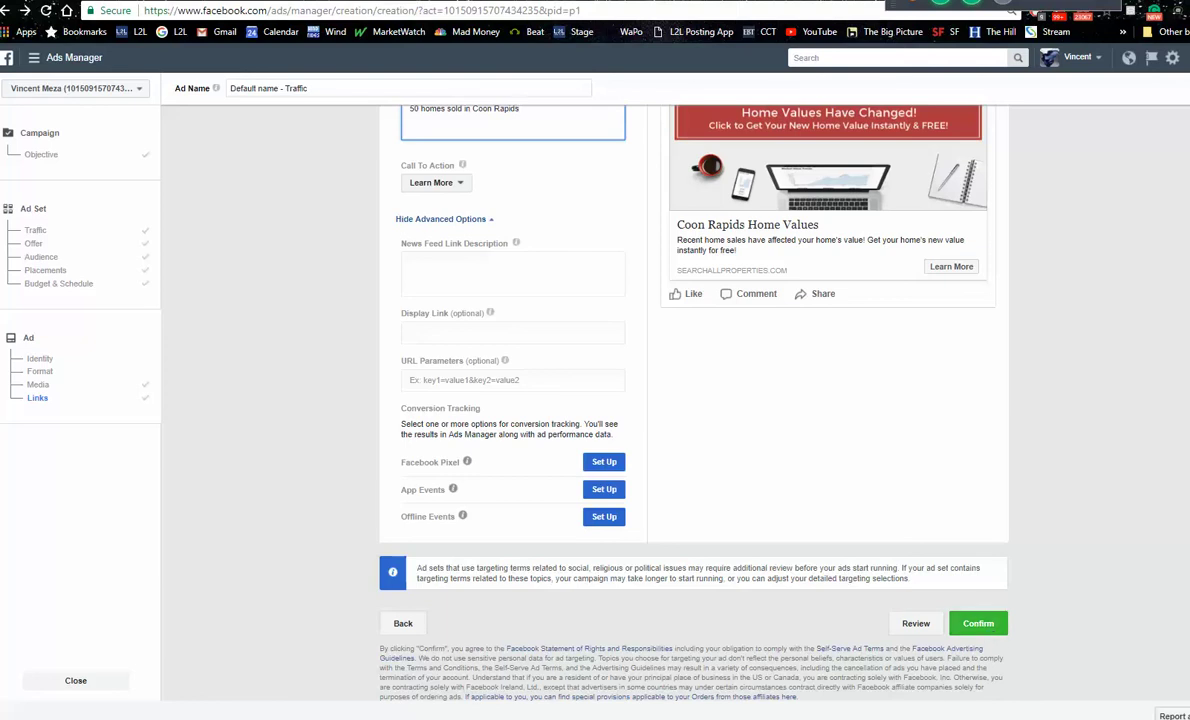
# Step: Return to the ad set's Automatic Placements and $30.00 lifetime budget for Oct 27–30, 2017
pyautogui.scroll(3, 595, 400)
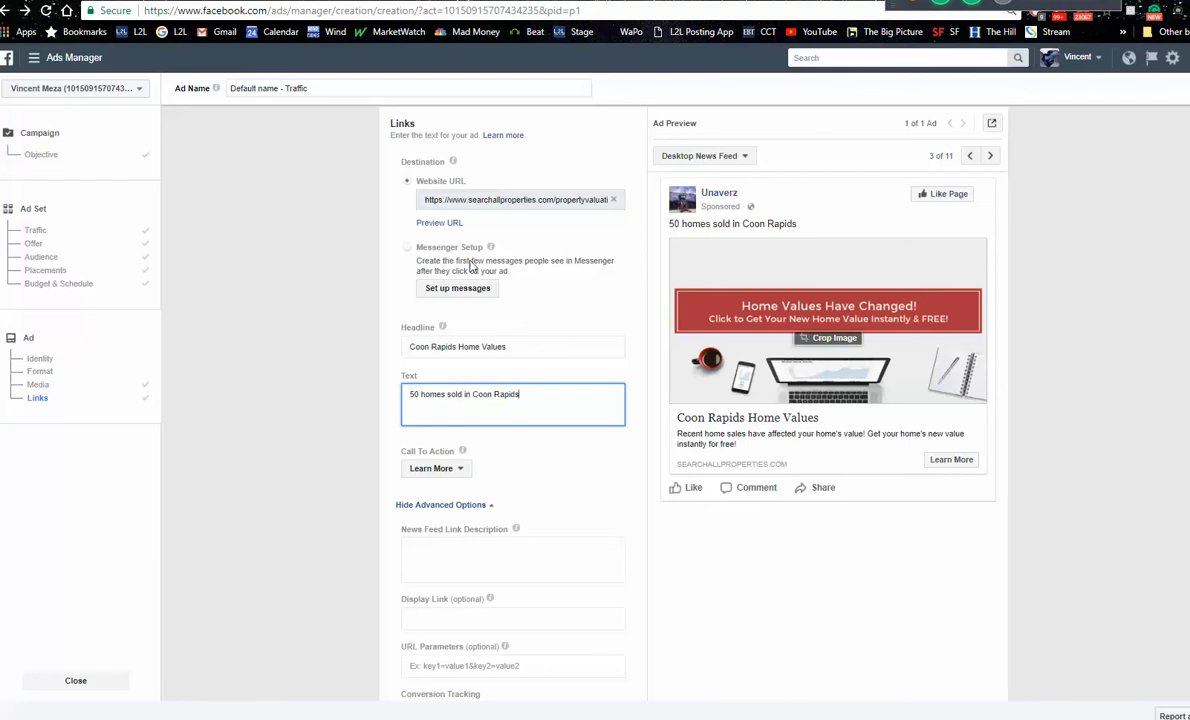
pyautogui.click(38, 272)
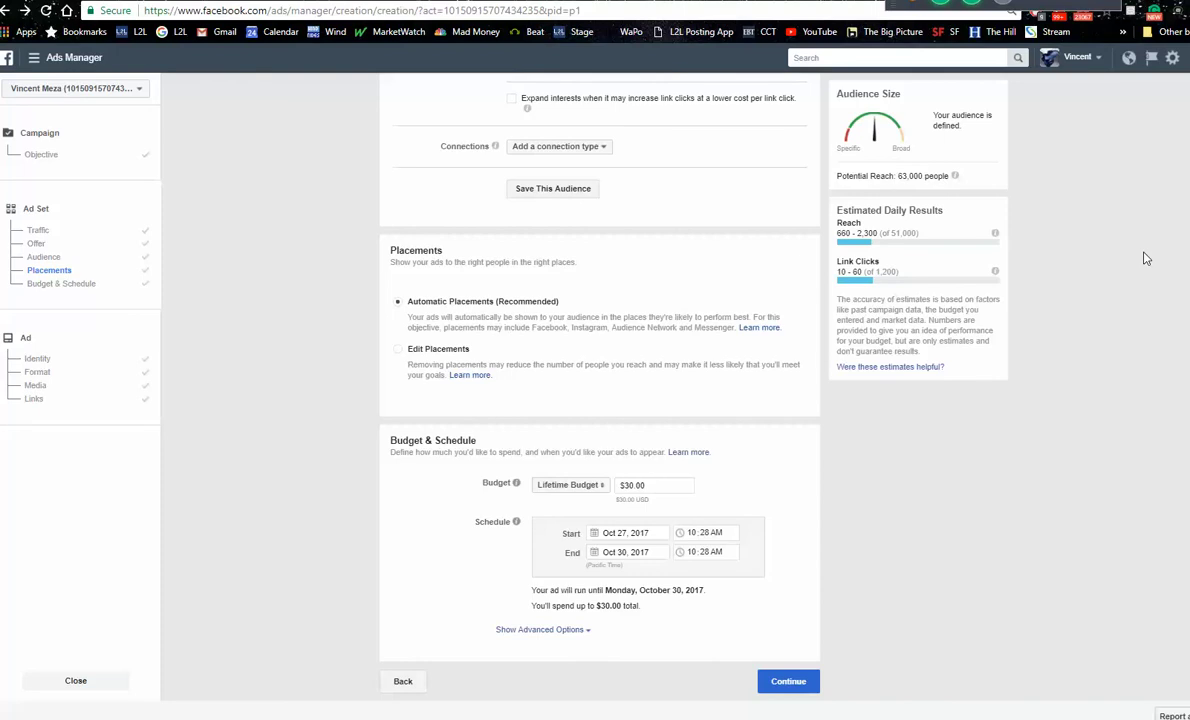
pyautogui.click(40, 373)
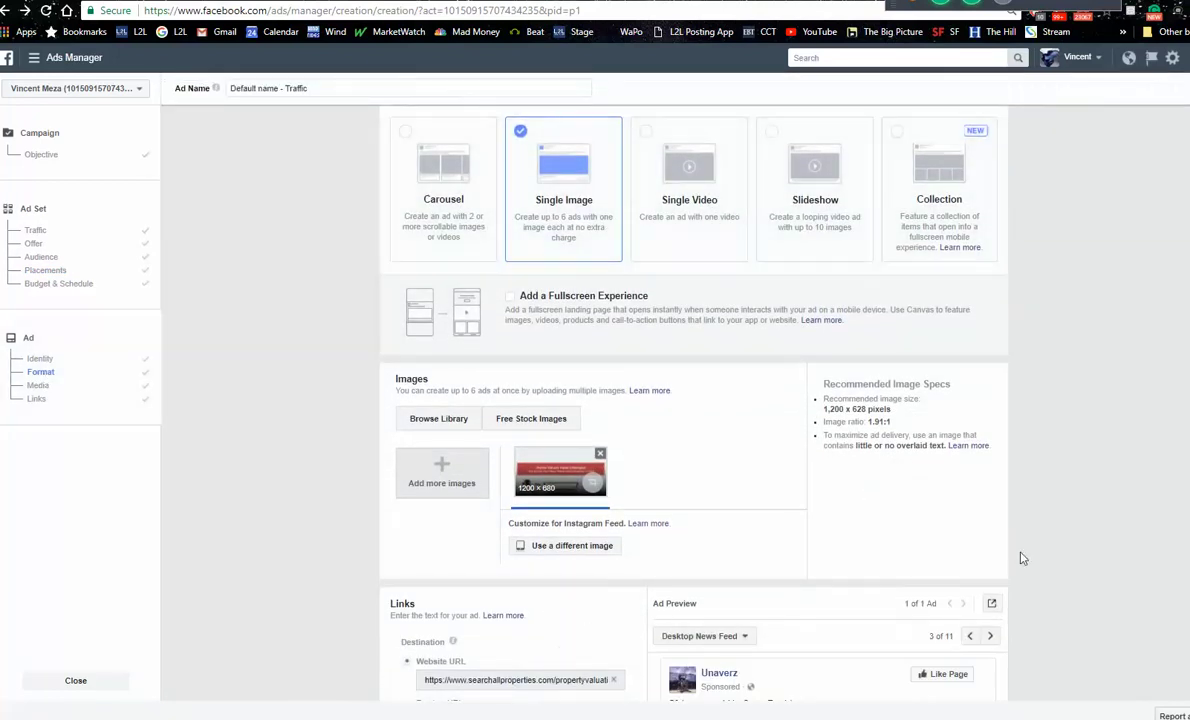
pyautogui.scroll(-5, 885, 497)
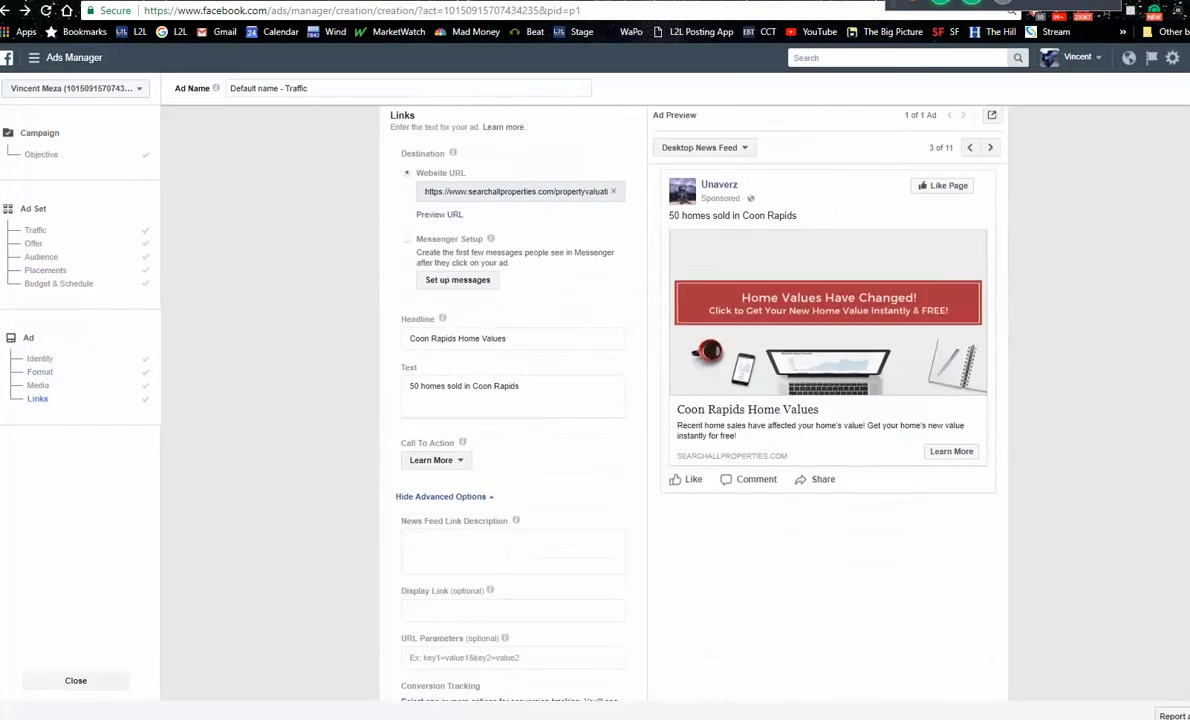
pyautogui.moveTo(864, 376)
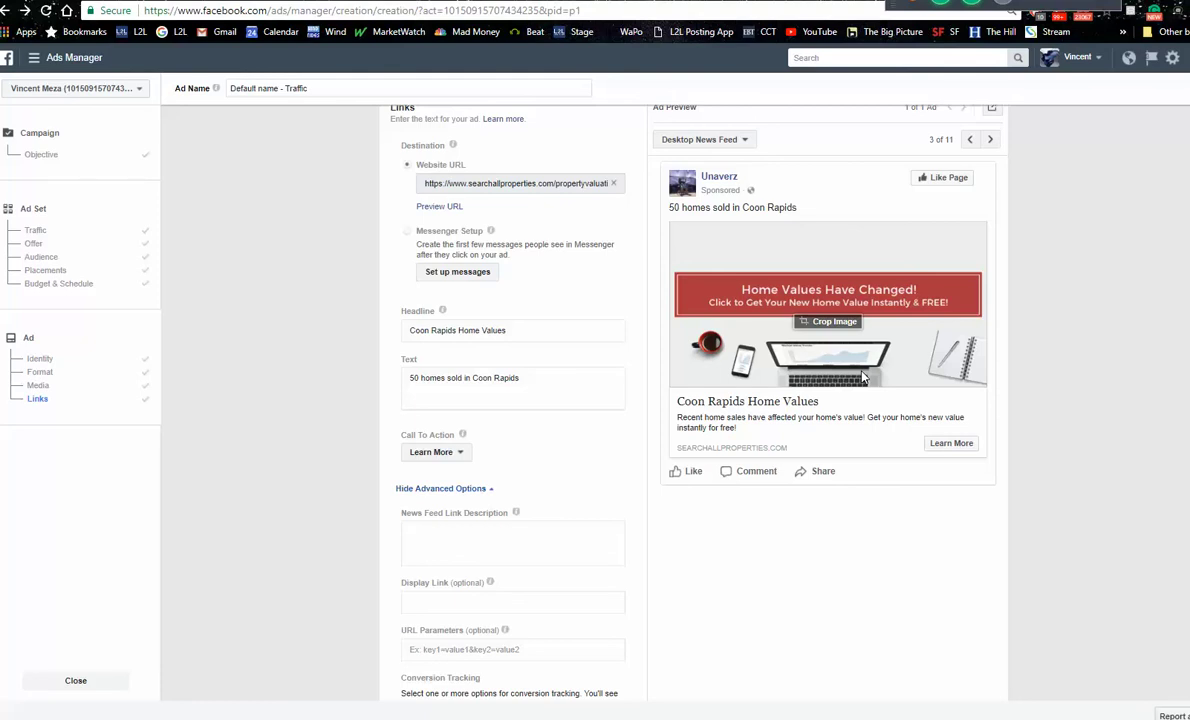
pyautogui.moveTo(512, 377); pyautogui.dragTo(398, 354)
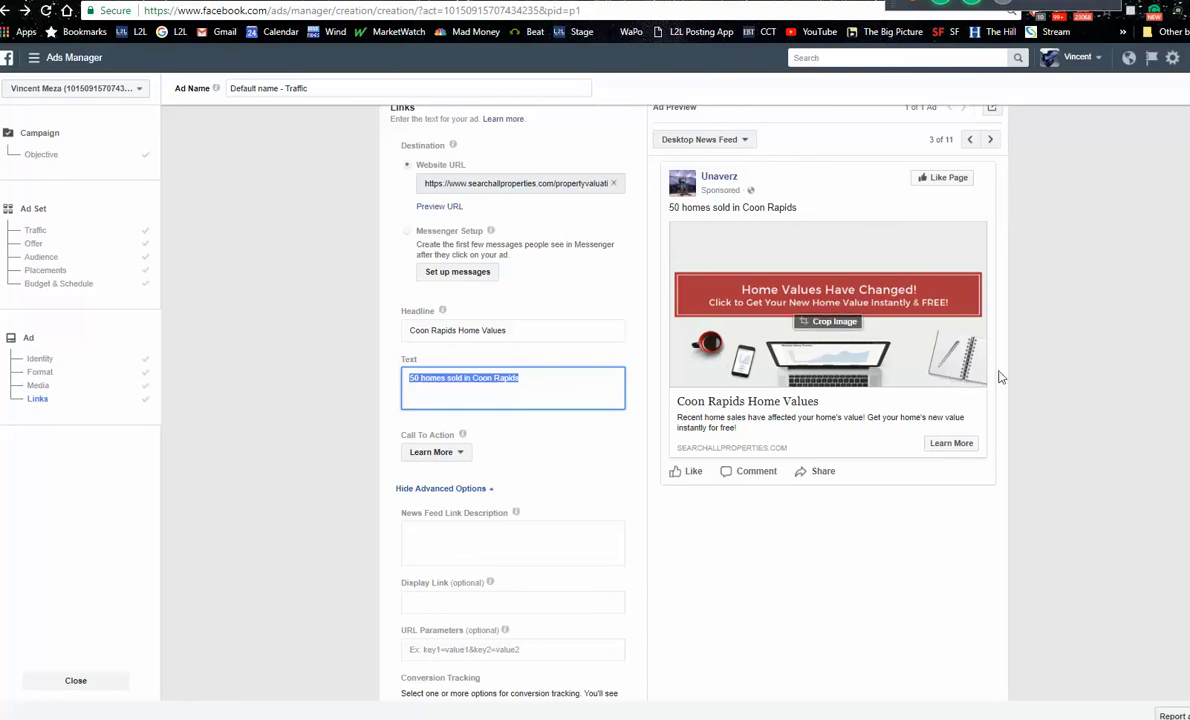
pyautogui.scroll(8, 292, 390)
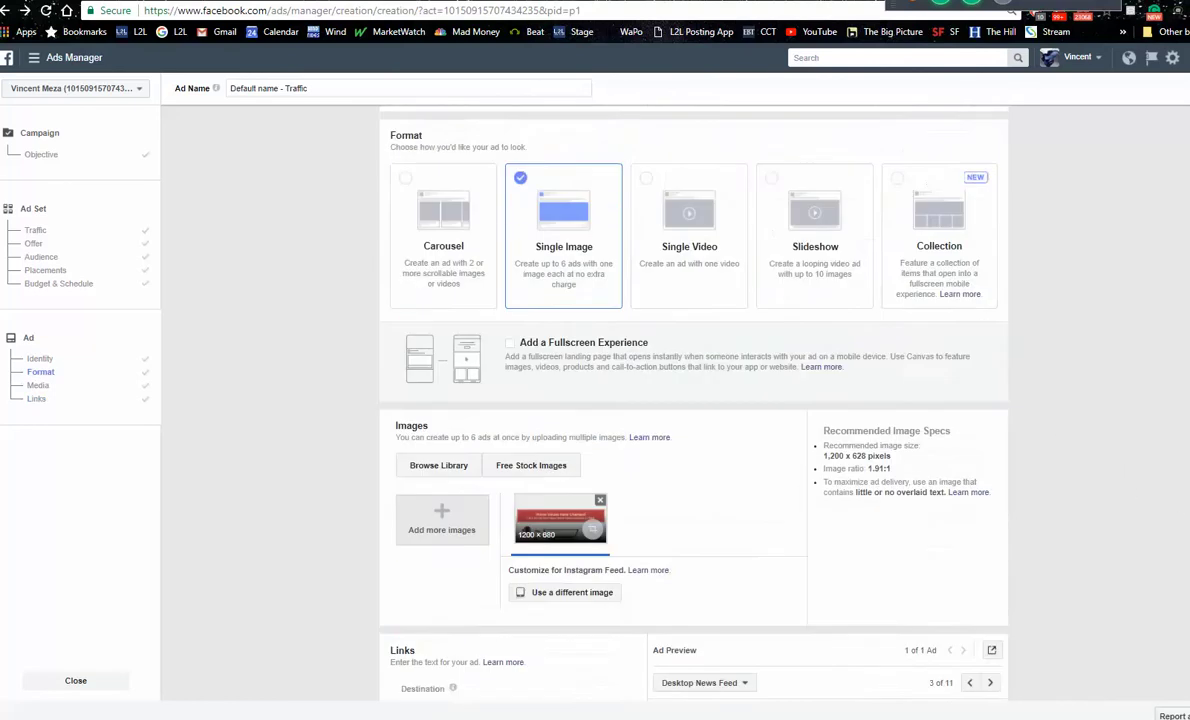
# Step: Review the Coon Rapids - 23+ audience targeting, then leave Ads Manager for the Facebook news feed
pyautogui.click(88, 257)
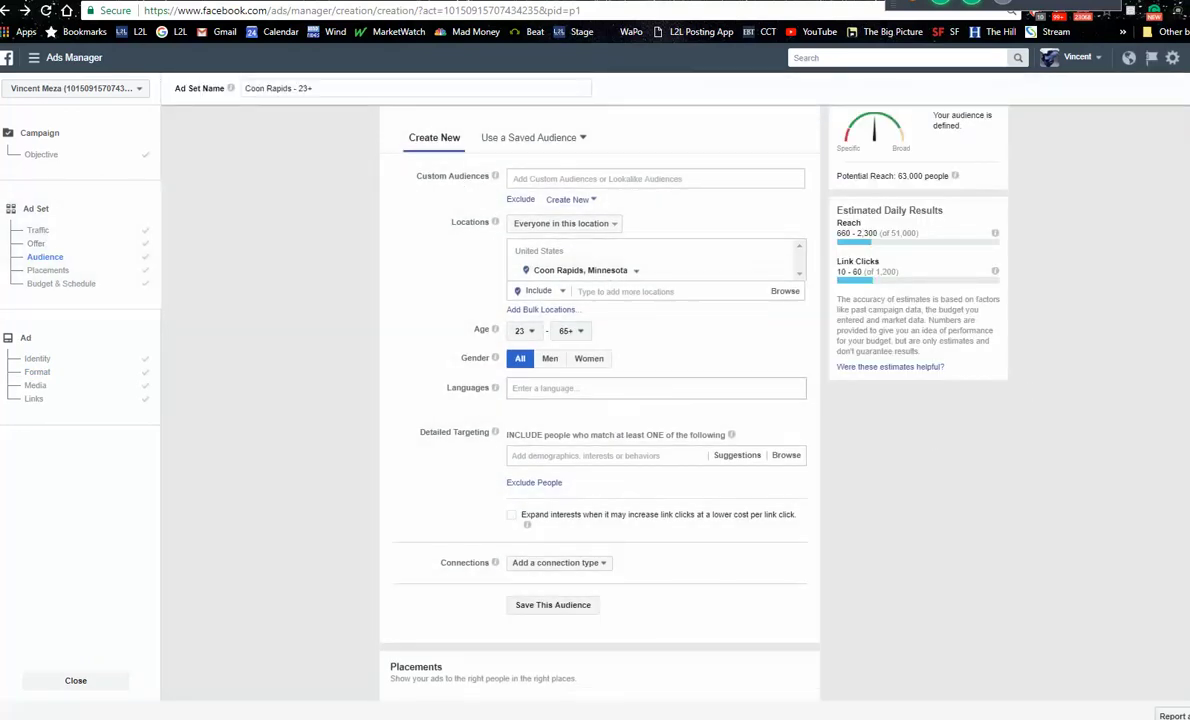
pyautogui.scroll(3, 600, 400)
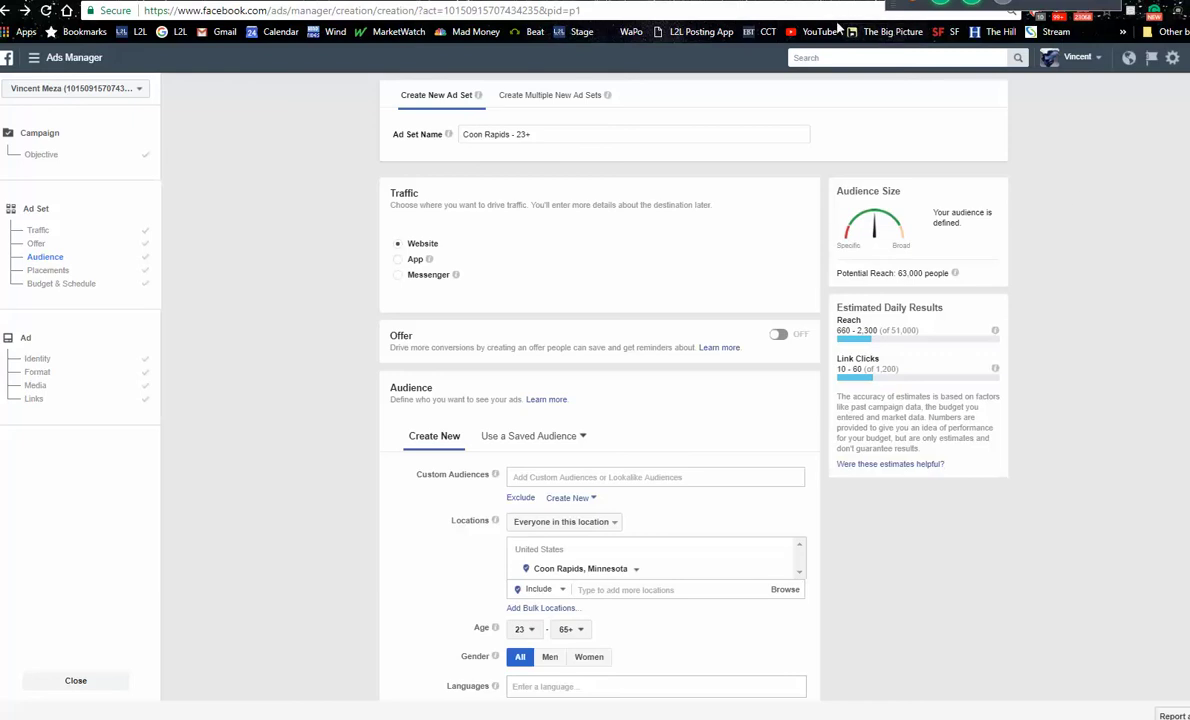
pyautogui.click(7, 58)
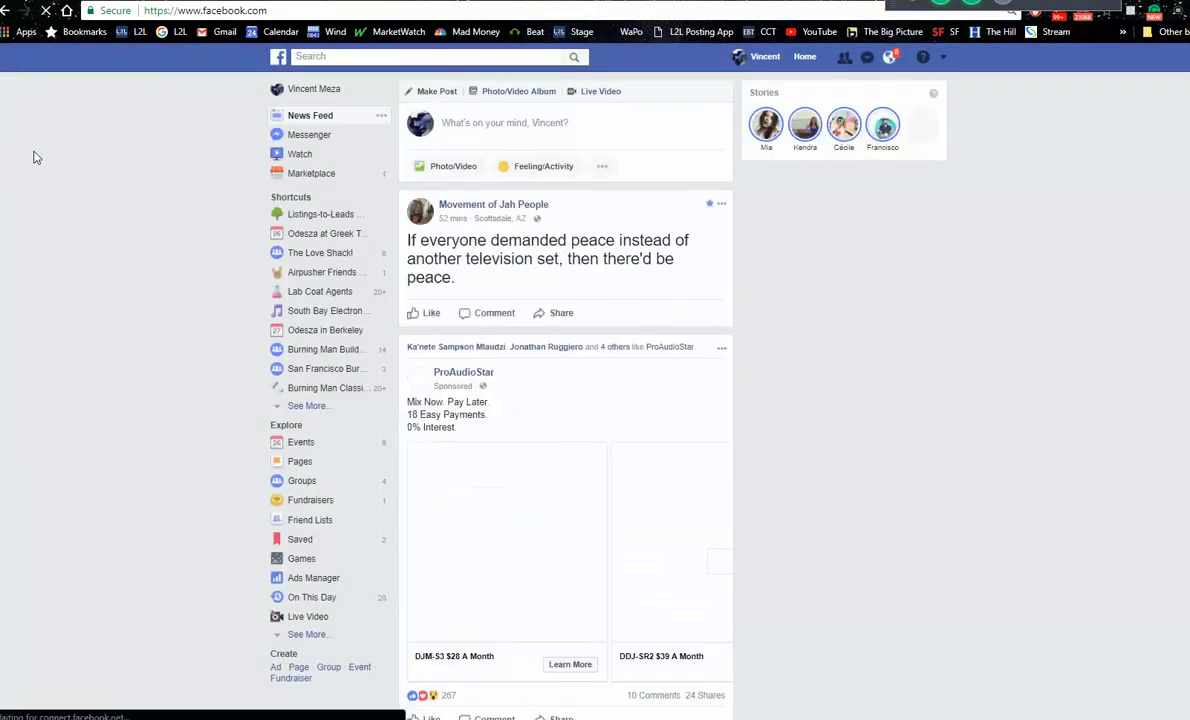
# Step: Visit the Listings-to-Leads Mastermind Group, then return to the news feed and scroll it
pyautogui.click(312, 216)
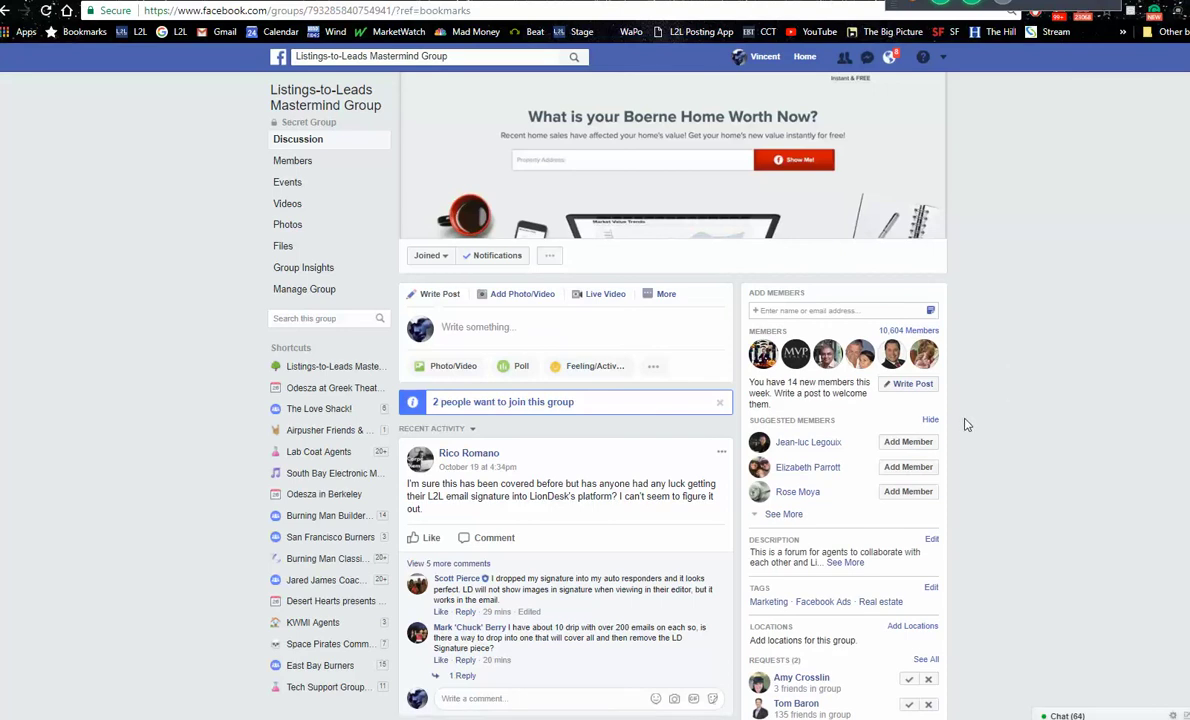
pyautogui.click(804, 57)
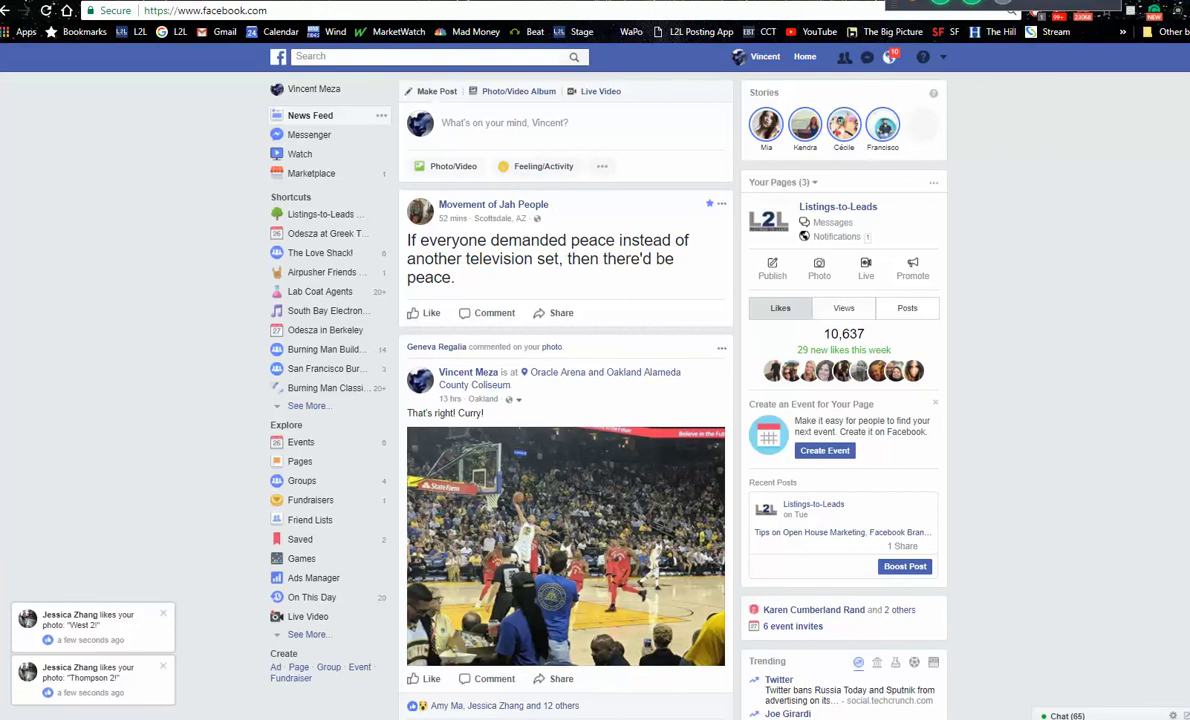
pyautogui.press('Down')
pyautogui.press('Down')
pyautogui.press('Down')
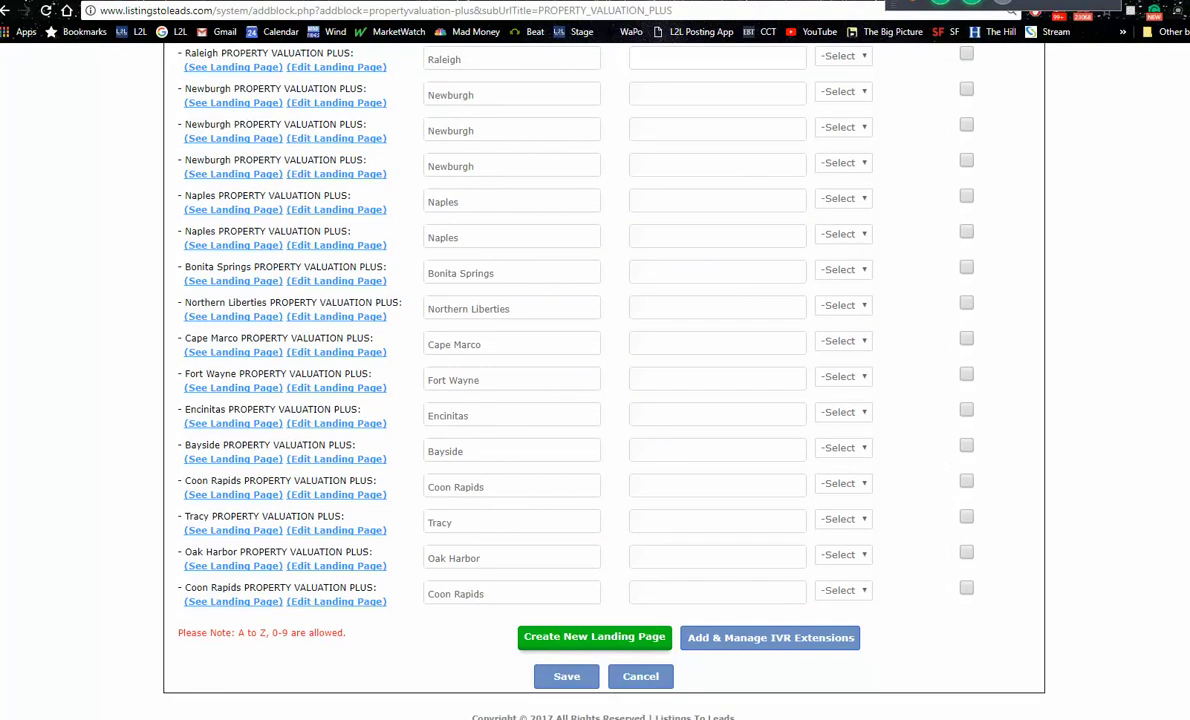
# Step: Open the Agent Desktop listings table, then switch to the tab with the Coon Rapids Dam photo
pyautogui.scroll(20, 595, 380)
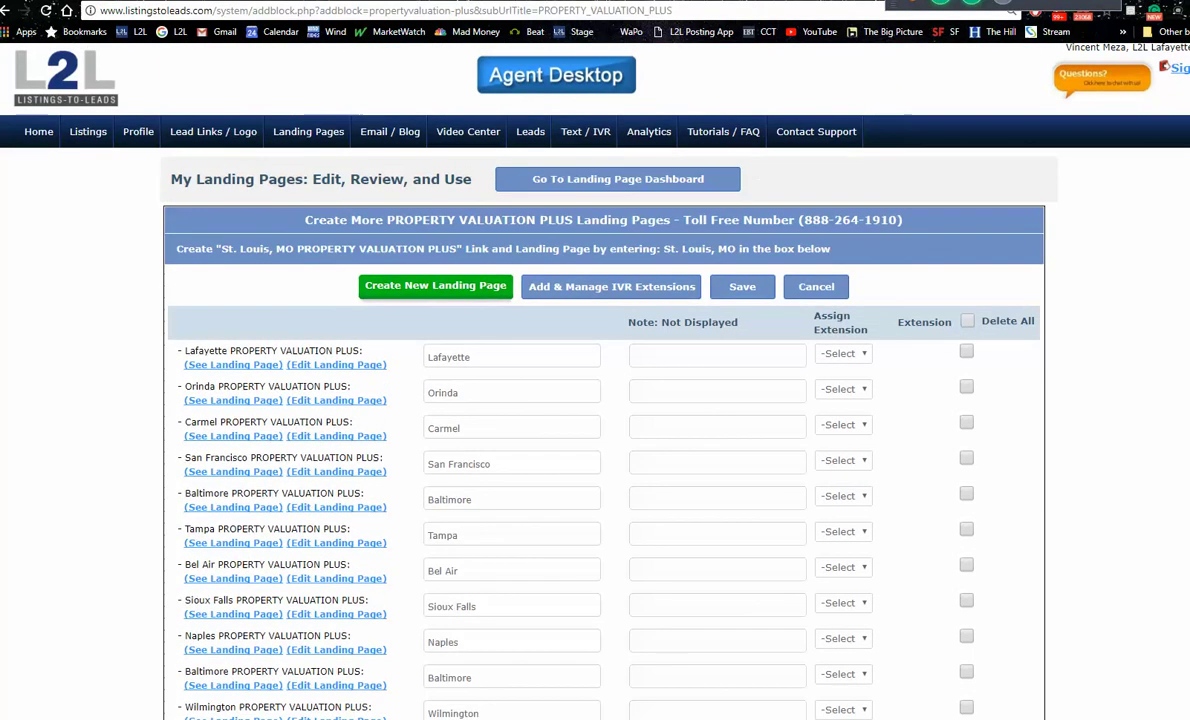
pyautogui.click(86, 134)
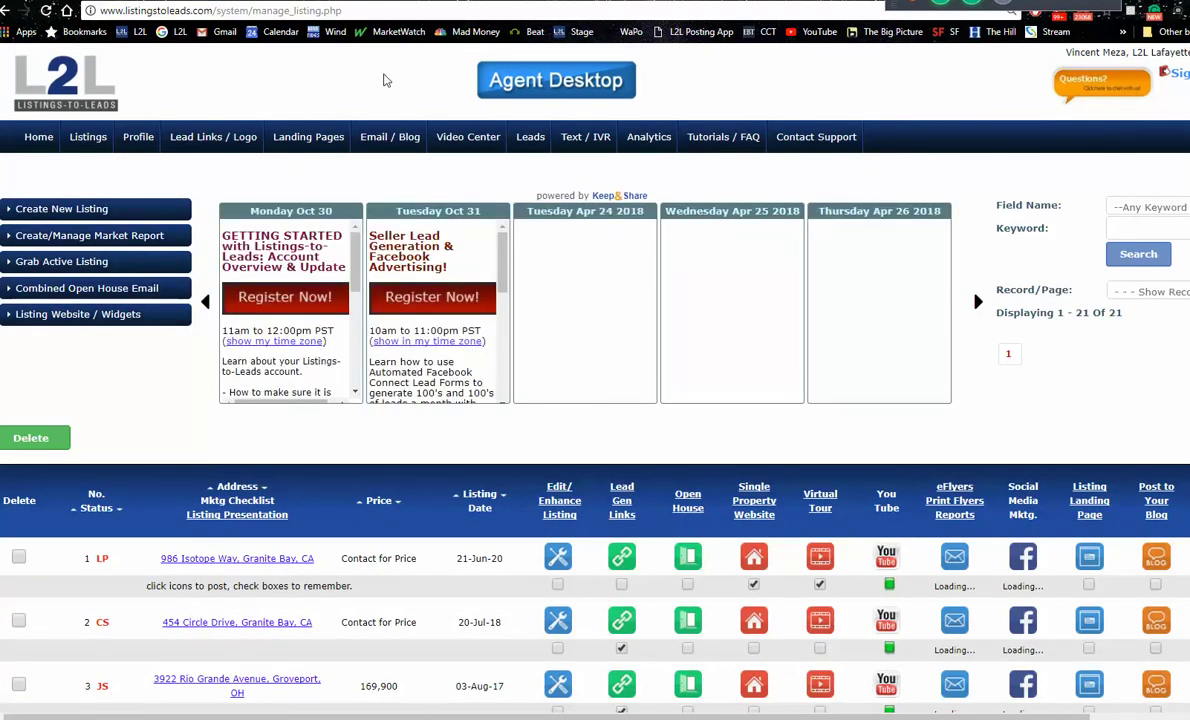
pyautogui.click(430, 2)
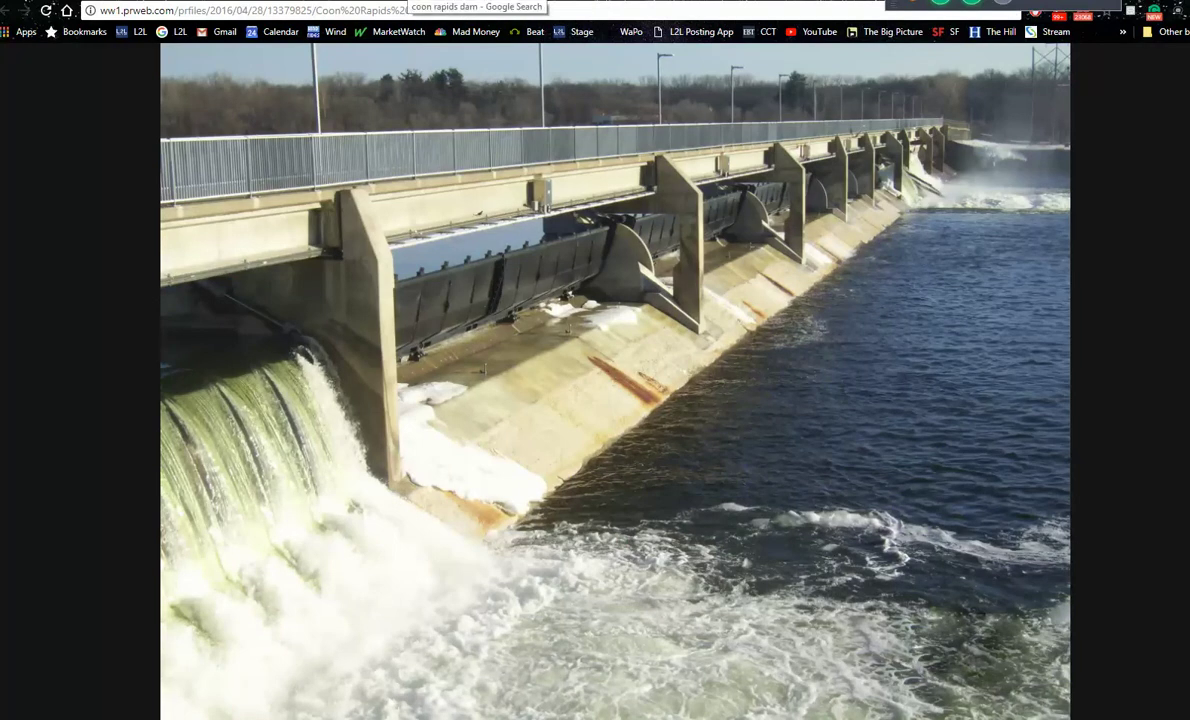
# Step: Cycle through the dam image result, dam photo and listing tabs, then open the Listings-to-Leads Facebook page
pyautogui.click(470, 2)
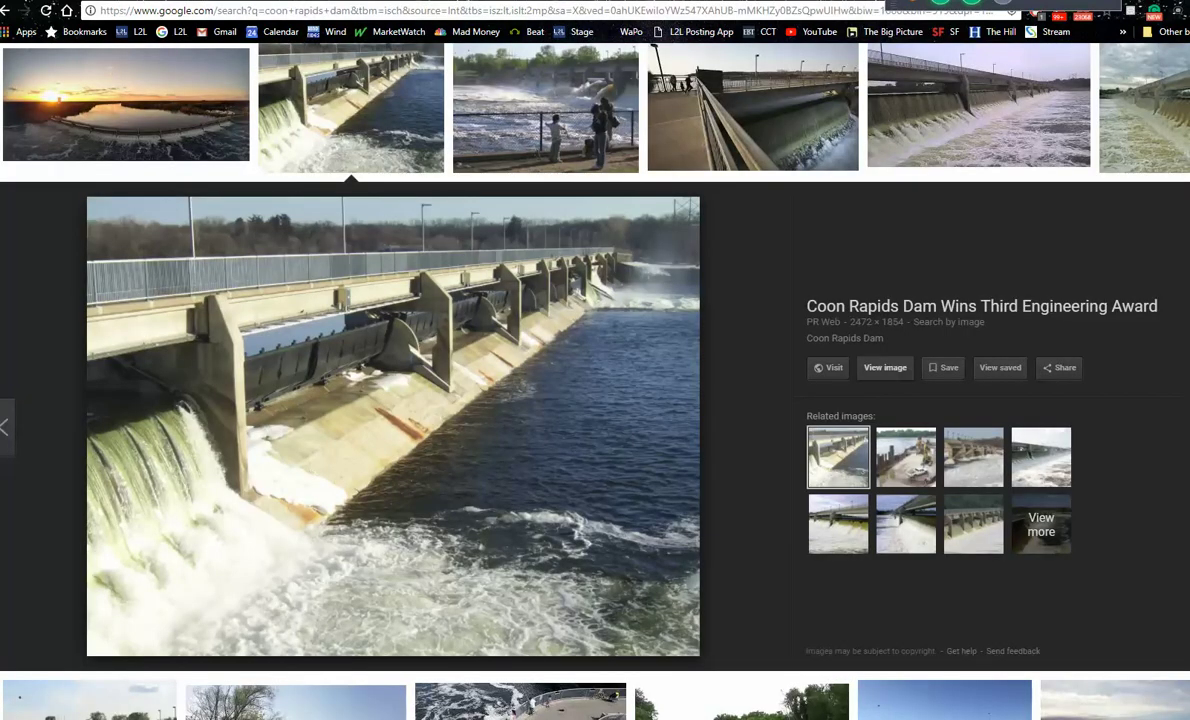
pyautogui.hotkey('ctrl', 'Tab')
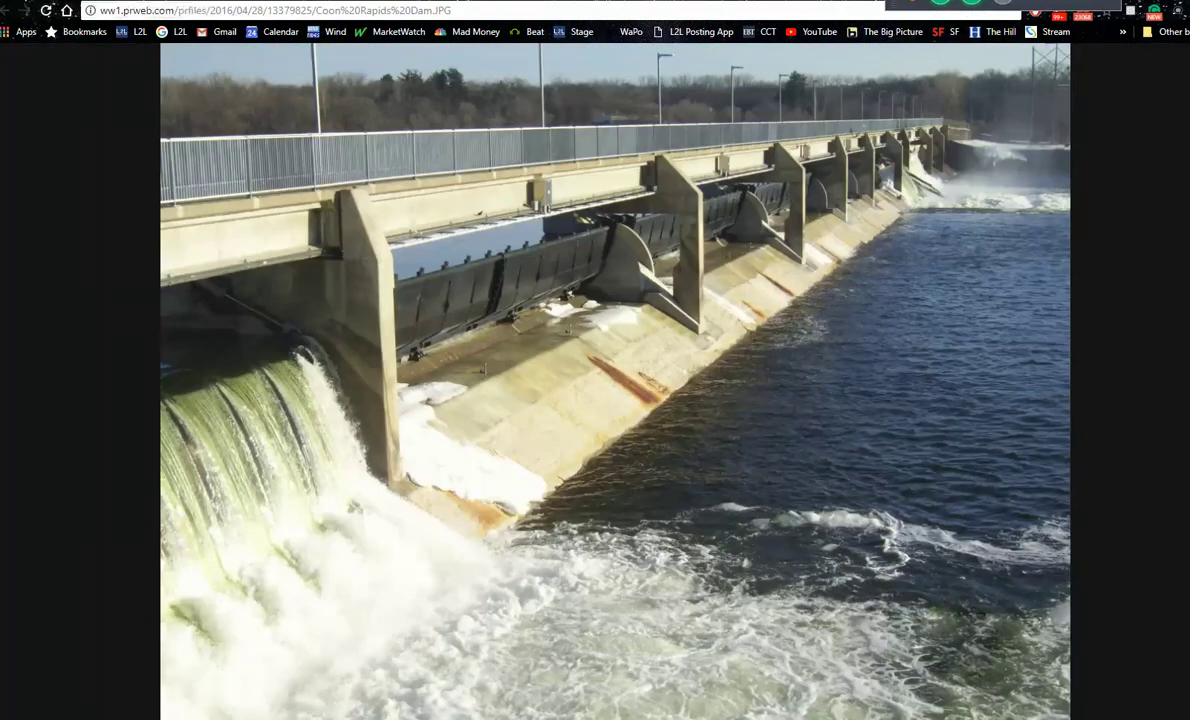
pyautogui.hotkey('ctrl', 'Tab')
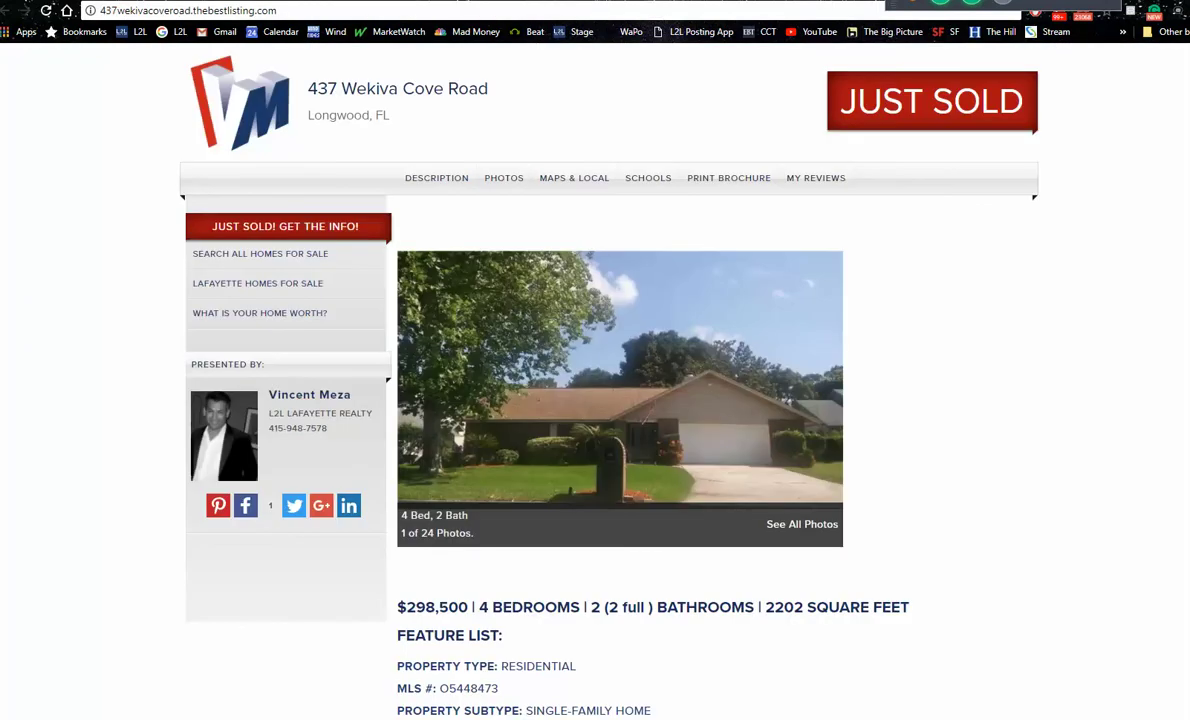
pyautogui.hotkey('ctrl', 'shift', 'Tab')
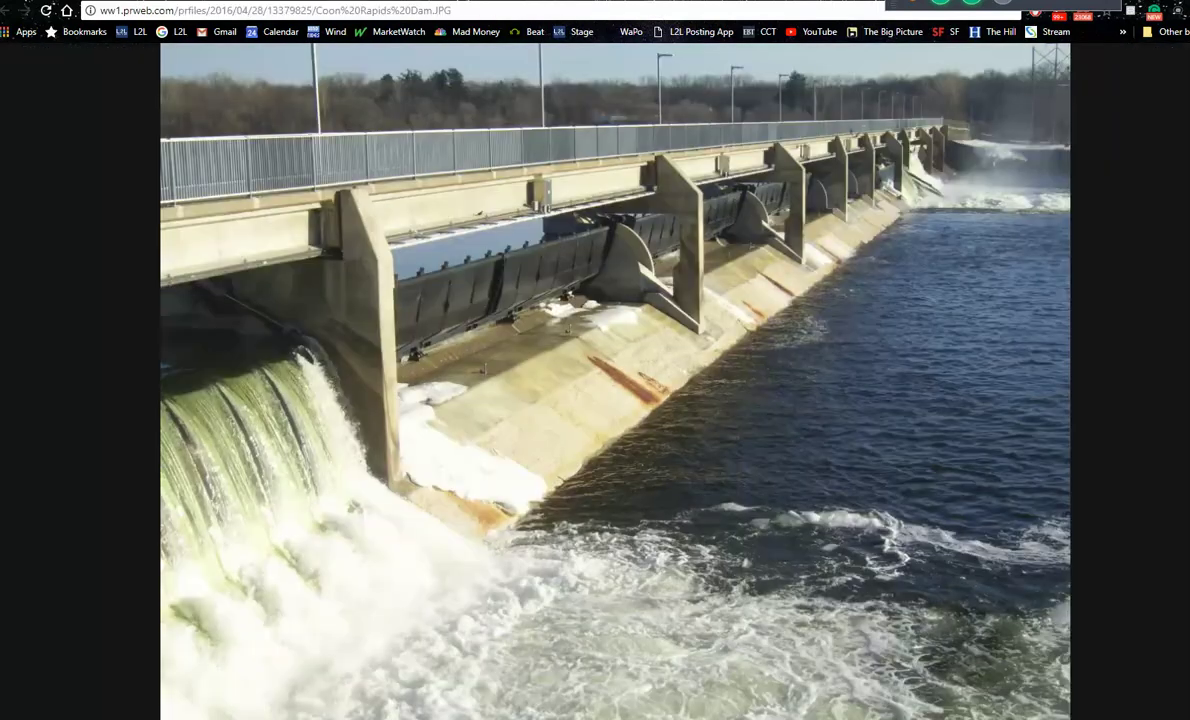
pyautogui.hotkey('ctrl', 'Tab')
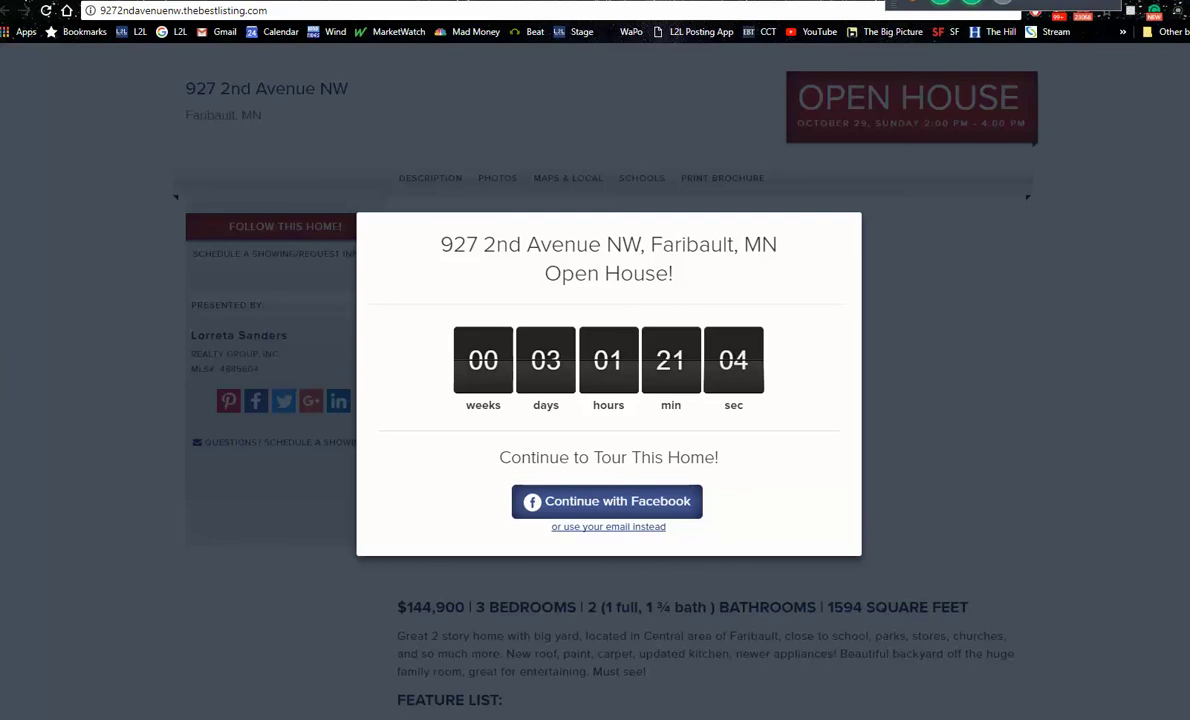
pyautogui.hotkey('ctrl', 'Tab')
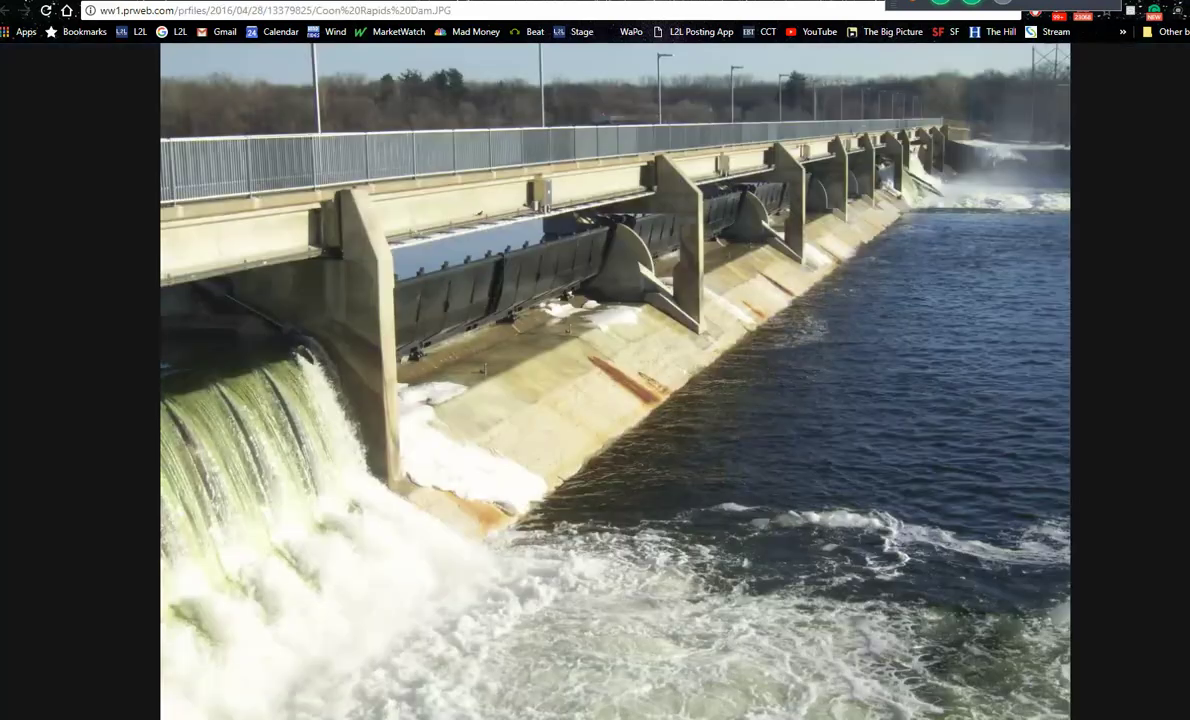
pyautogui.click(173, 33)
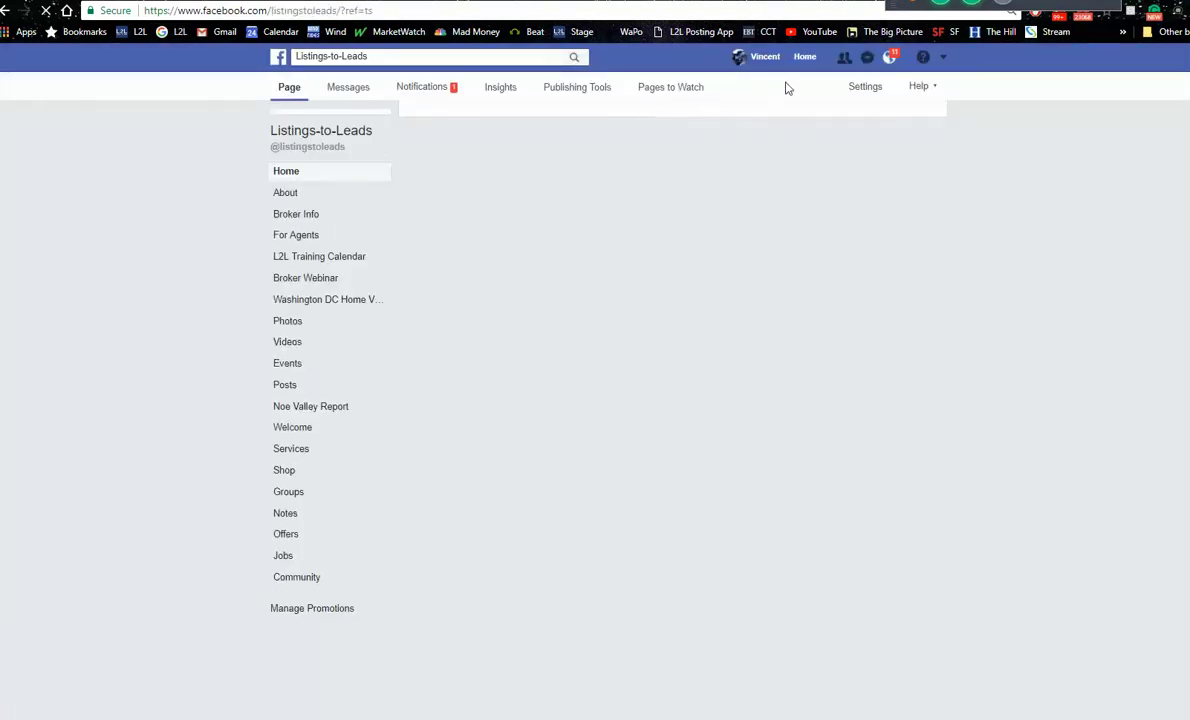
# Step: Go from the Listings-to-Leads page through the news feed to the Listings-to-Leads Mastermind Group
pyautogui.click(805, 58)
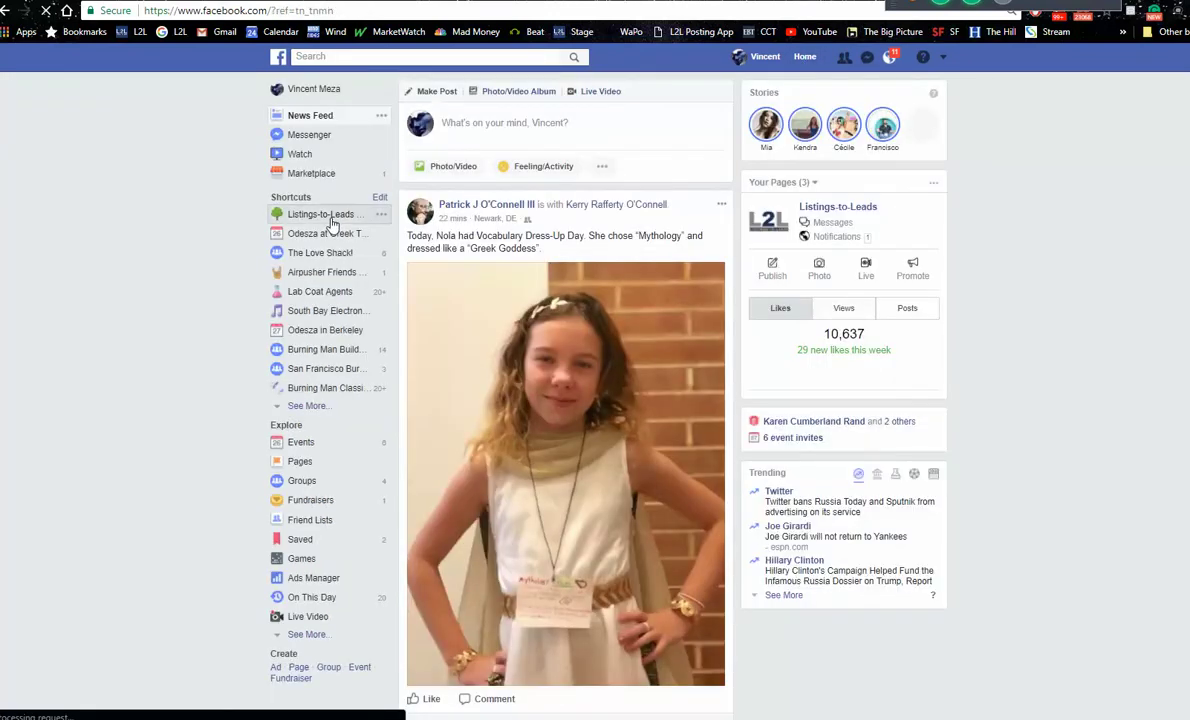
pyautogui.click(320, 214)
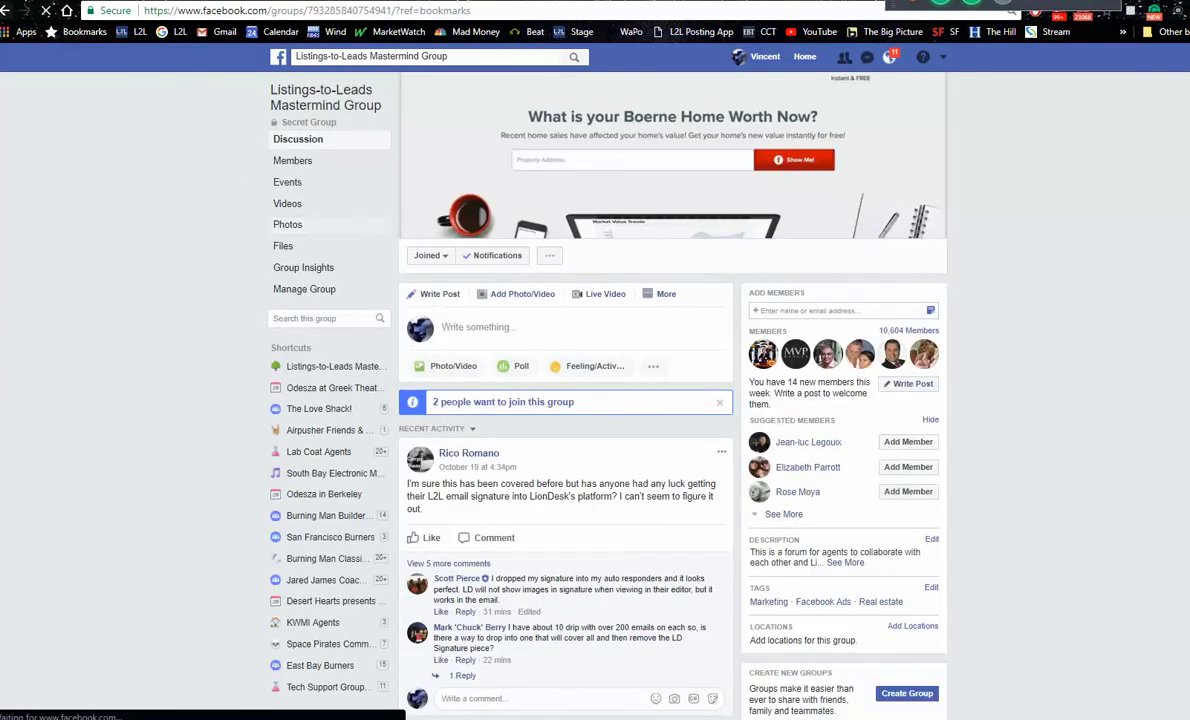
# Step: Open the cheat sheet from the group's Files, scroll its Facebook Seller Lead Generation section, then return to listings
pyautogui.click(284, 247)
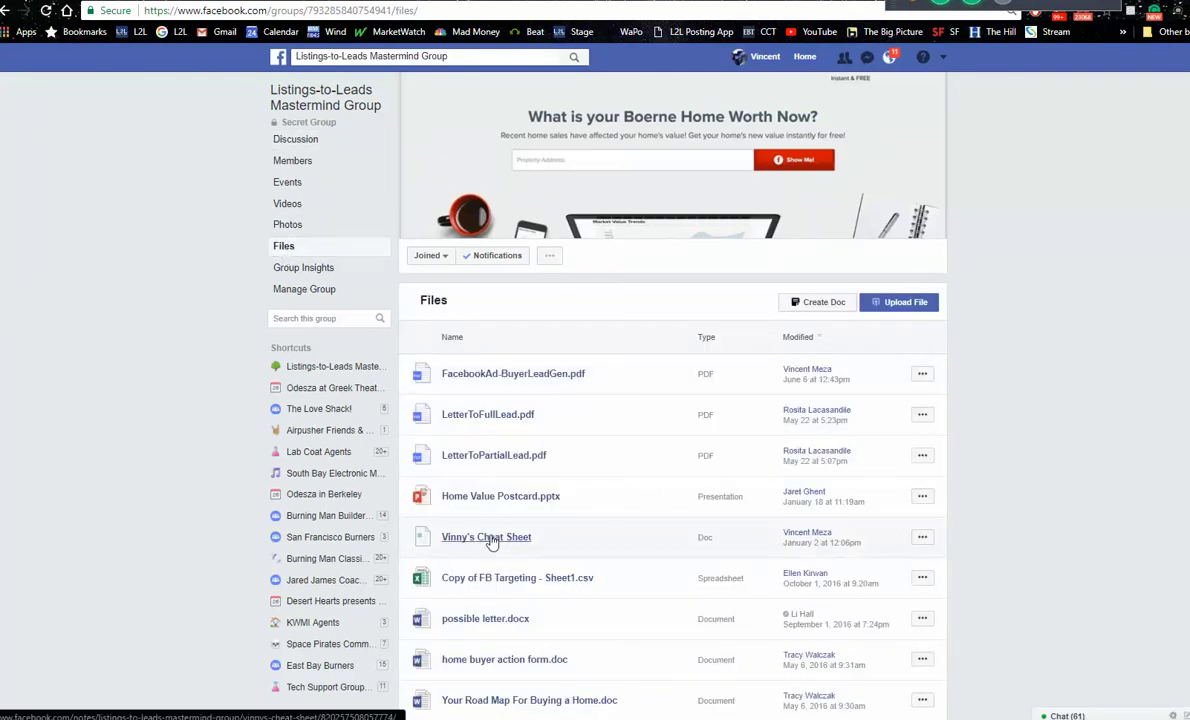
pyautogui.click(486, 537)
pyautogui.scroll(-6, 600, 400)
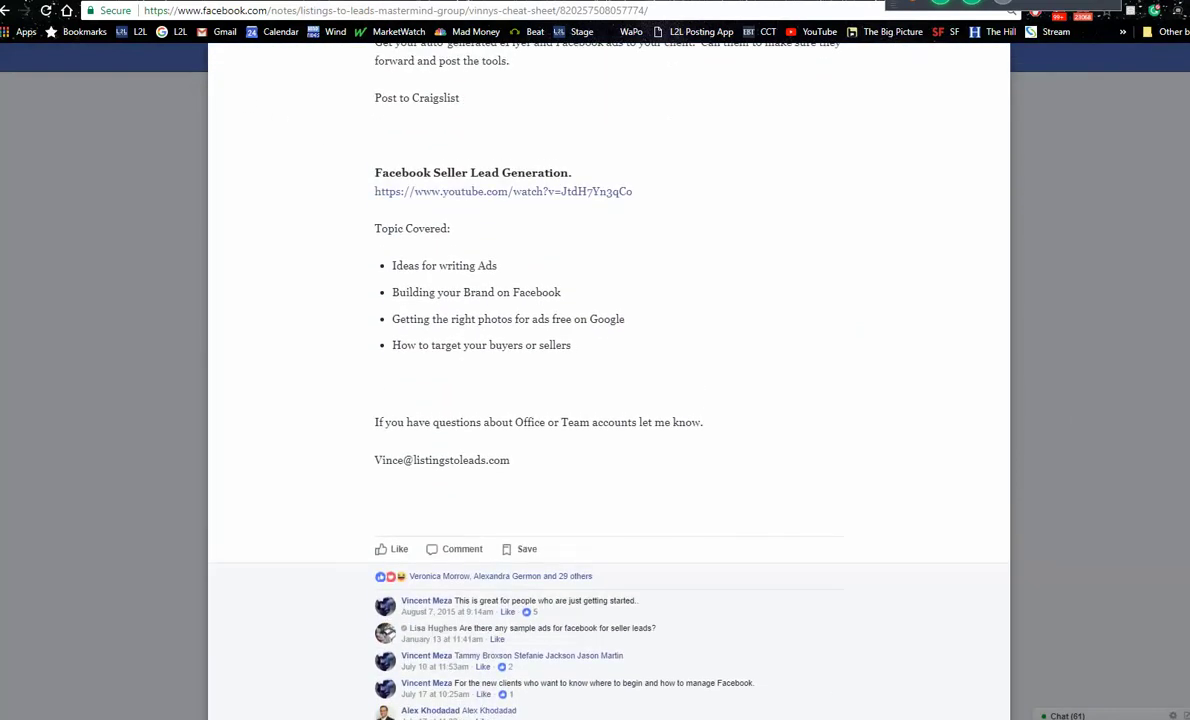
pyautogui.hotkey('ctrl', 'Tab')
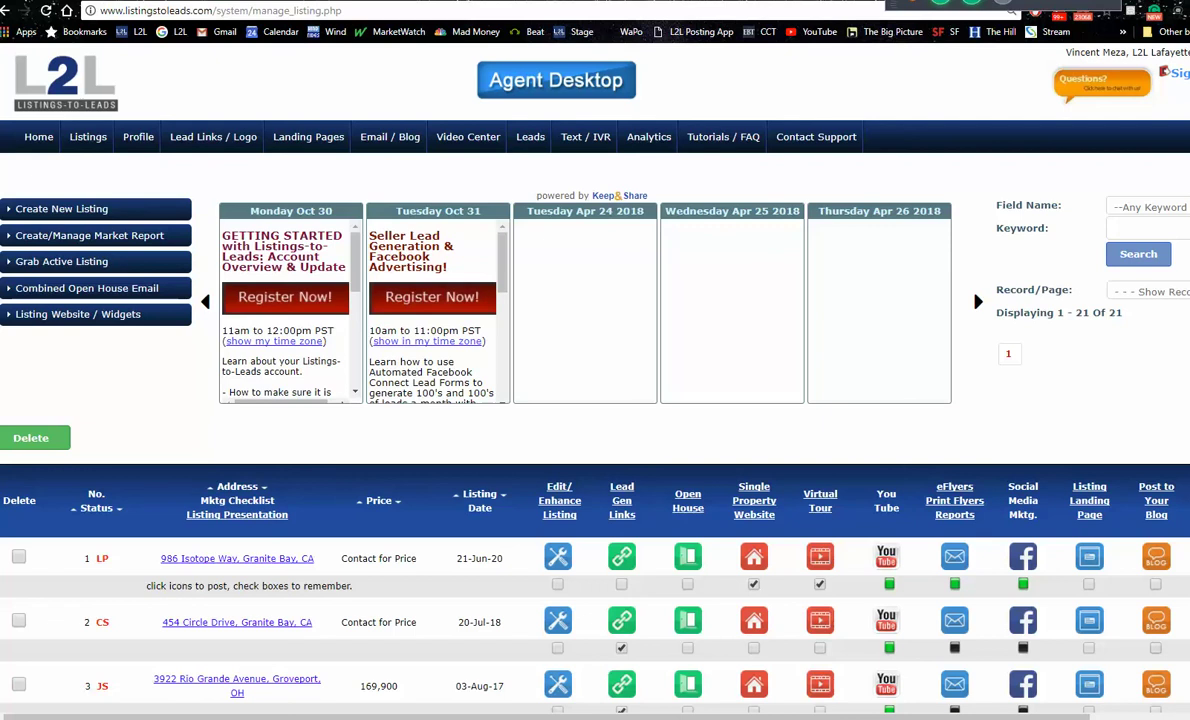
# Step: Scroll through the 21-listing table to review its Lead Gen Links, Single Property Website and Virtual Tour columns
pyautogui.scroll(-3, 595, 400)
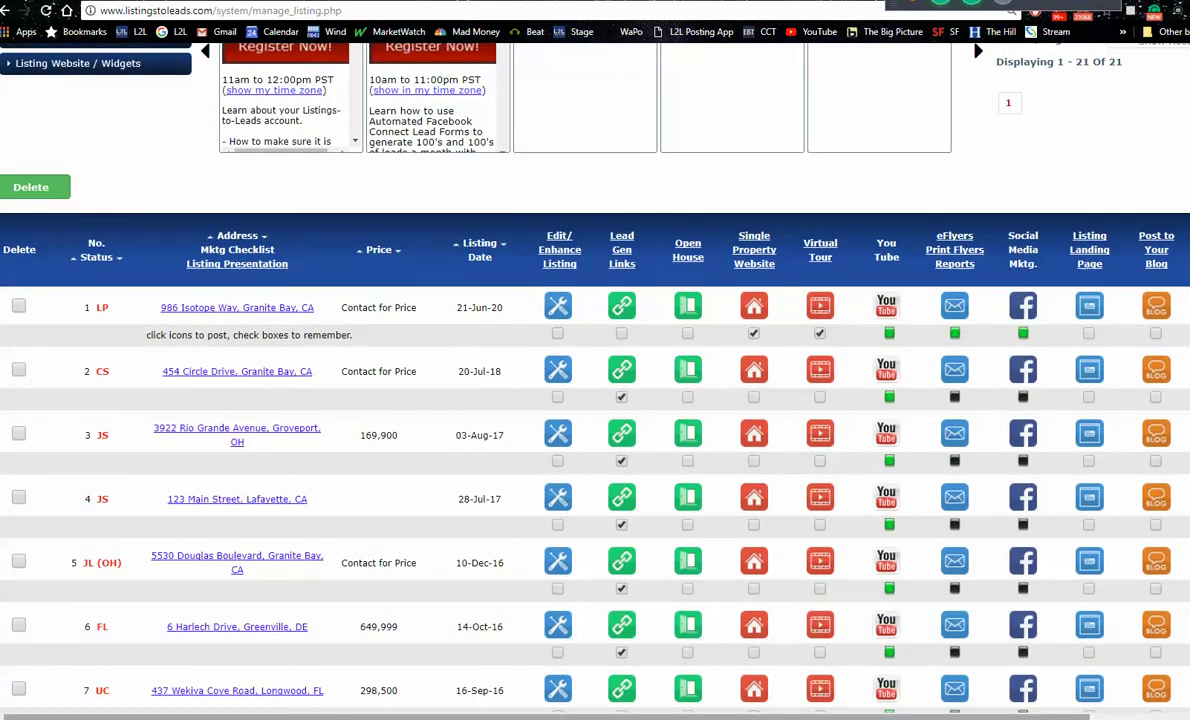
pyautogui.hscroll(2, 900, 660)
pyautogui.hscroll(-1, 595, 380)
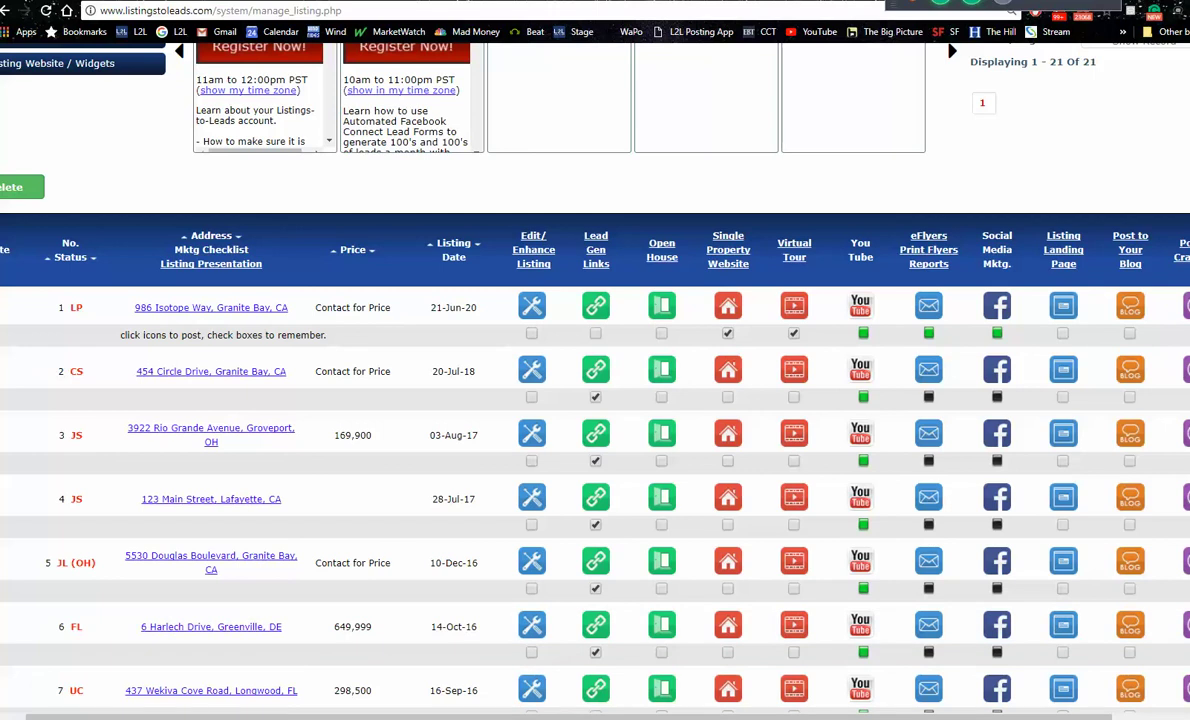
pyautogui.click(60, 0)
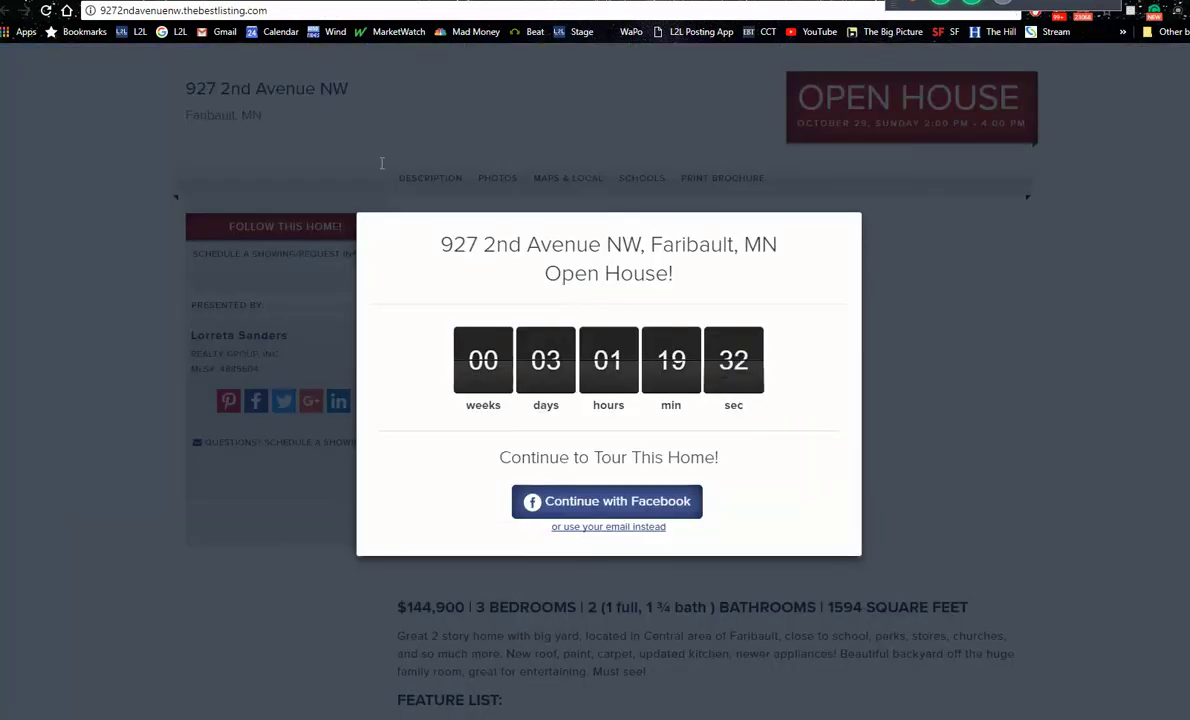
pyautogui.click(46, 12)
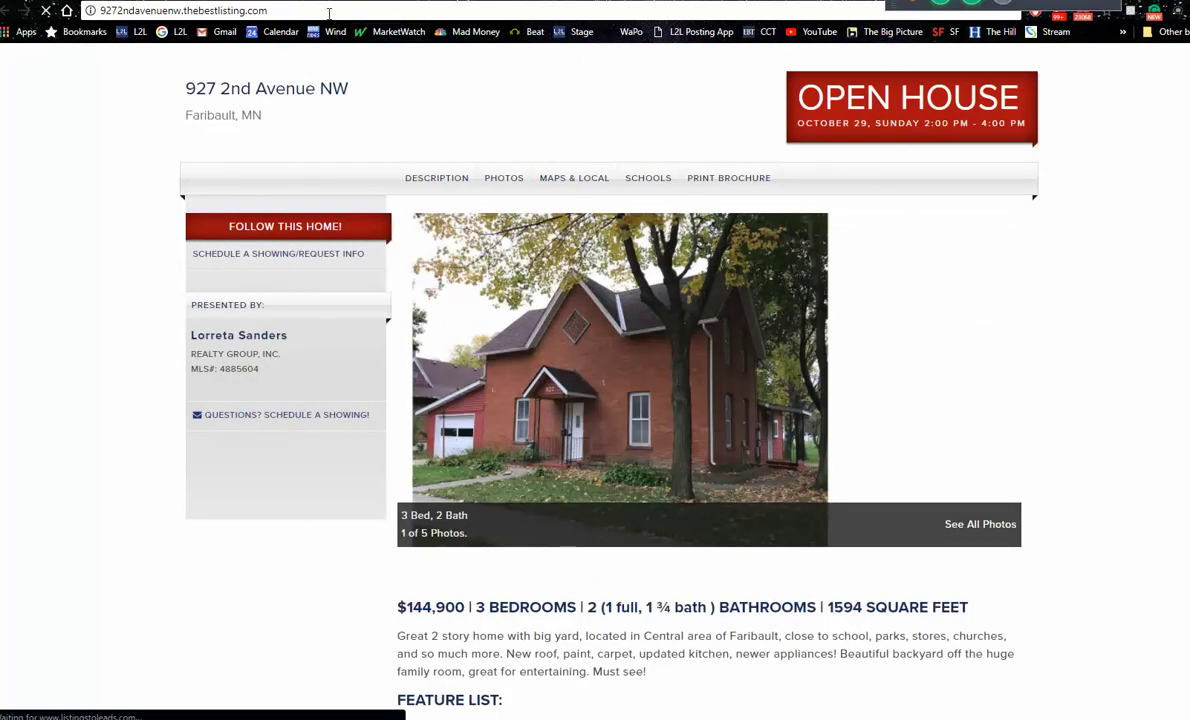
pyautogui.click(328, 13)
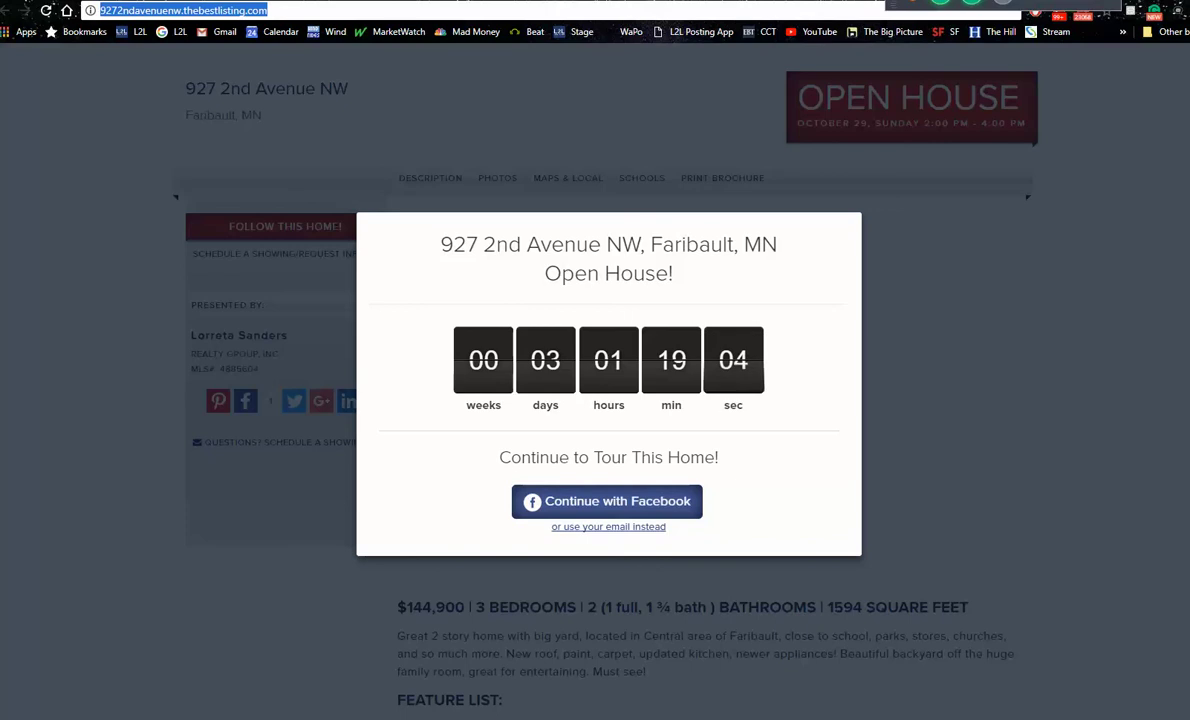
pyautogui.hotkey('ctrl', 'w')
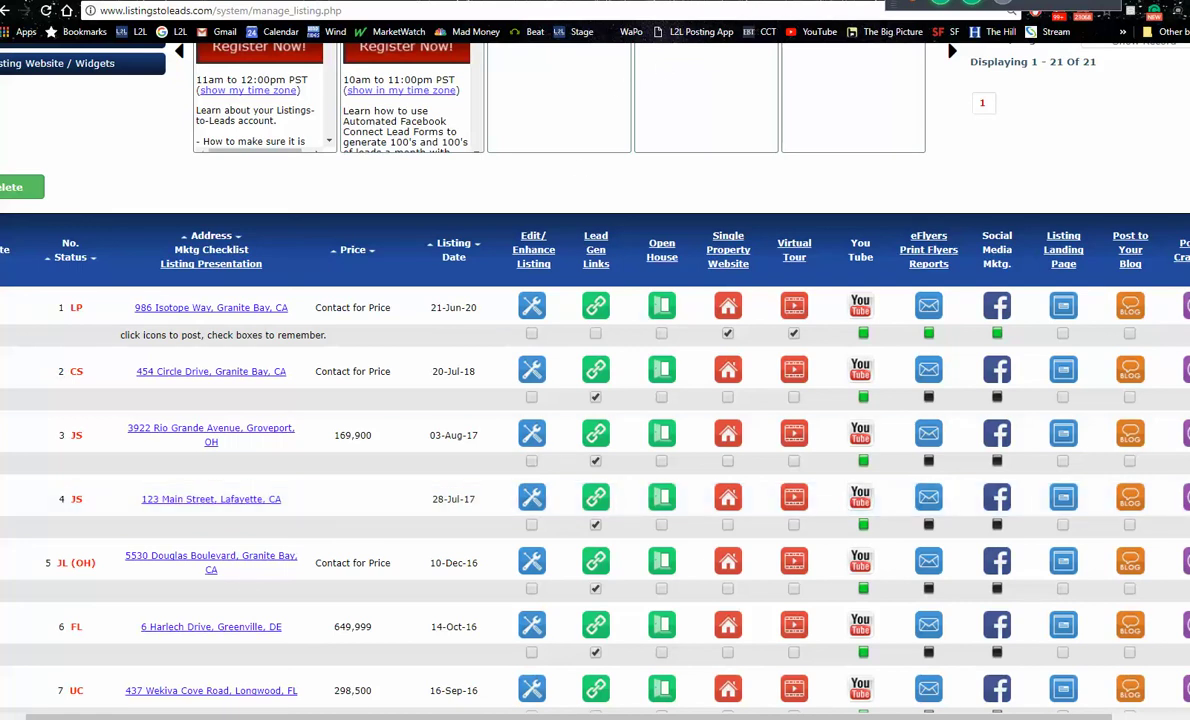
pyautogui.hotkey('ctrl', 'Tab')
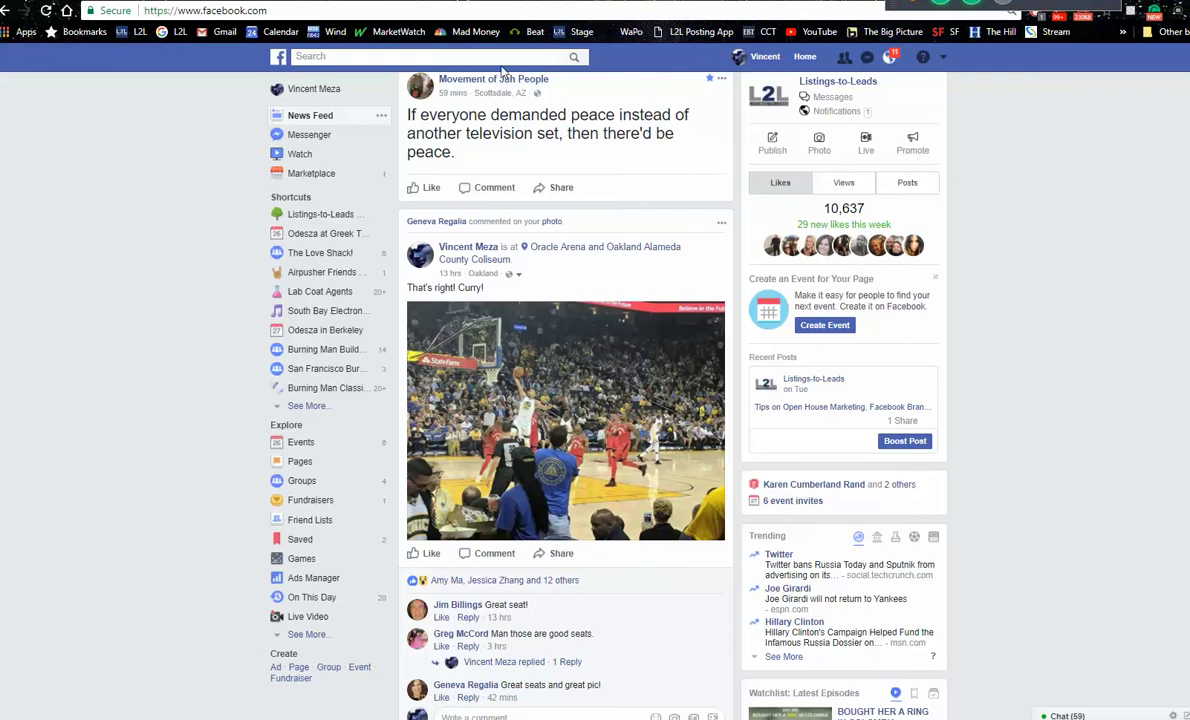
pyautogui.click(500, 55)
pyautogui.write('w')
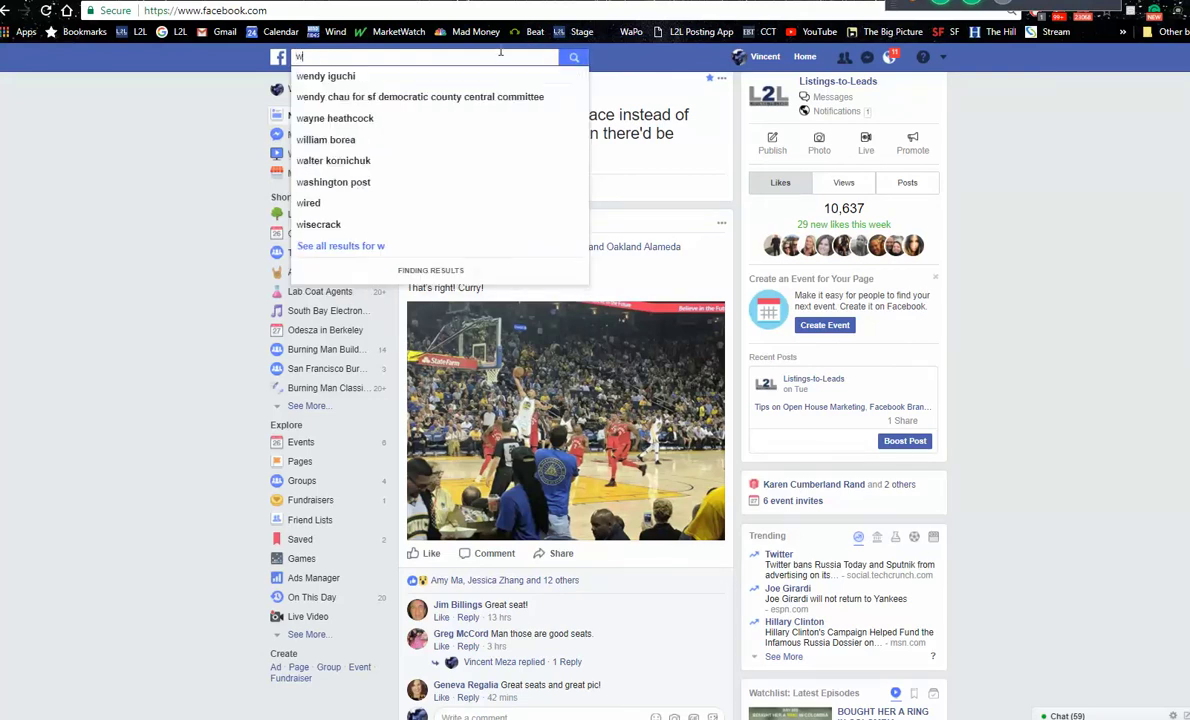
pyautogui.write('alnut')
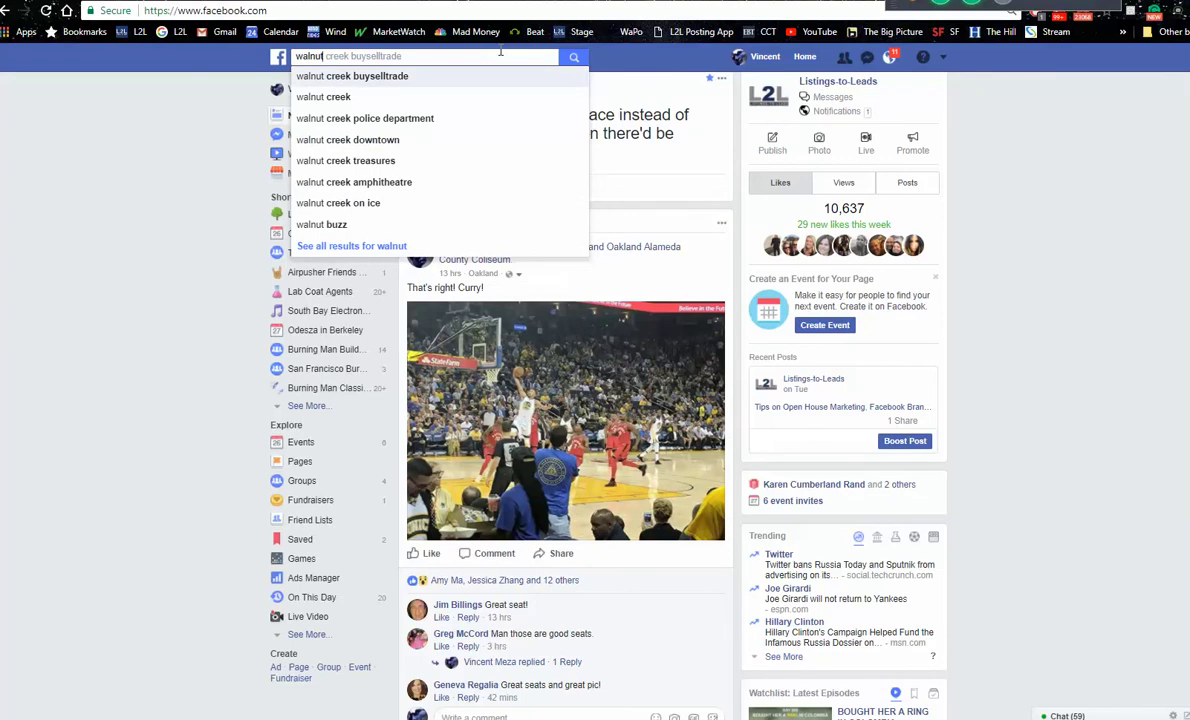
pyautogui.press('Return')
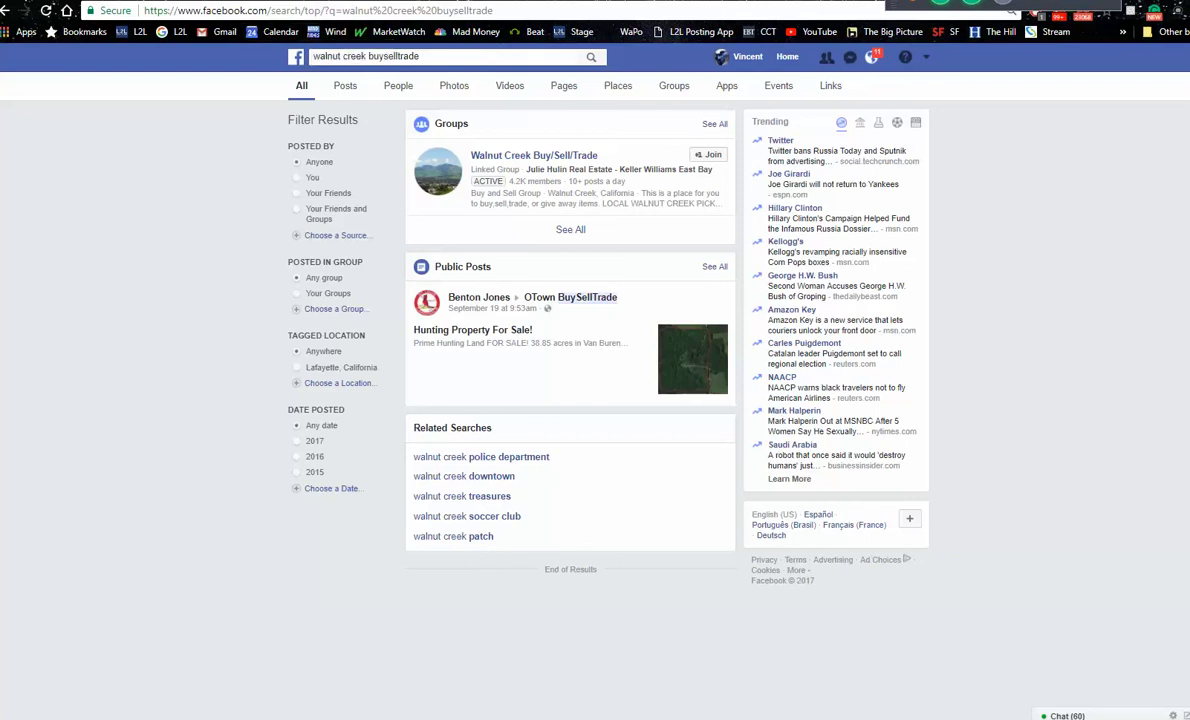
pyautogui.hotkey('ctrl', 'Tab')
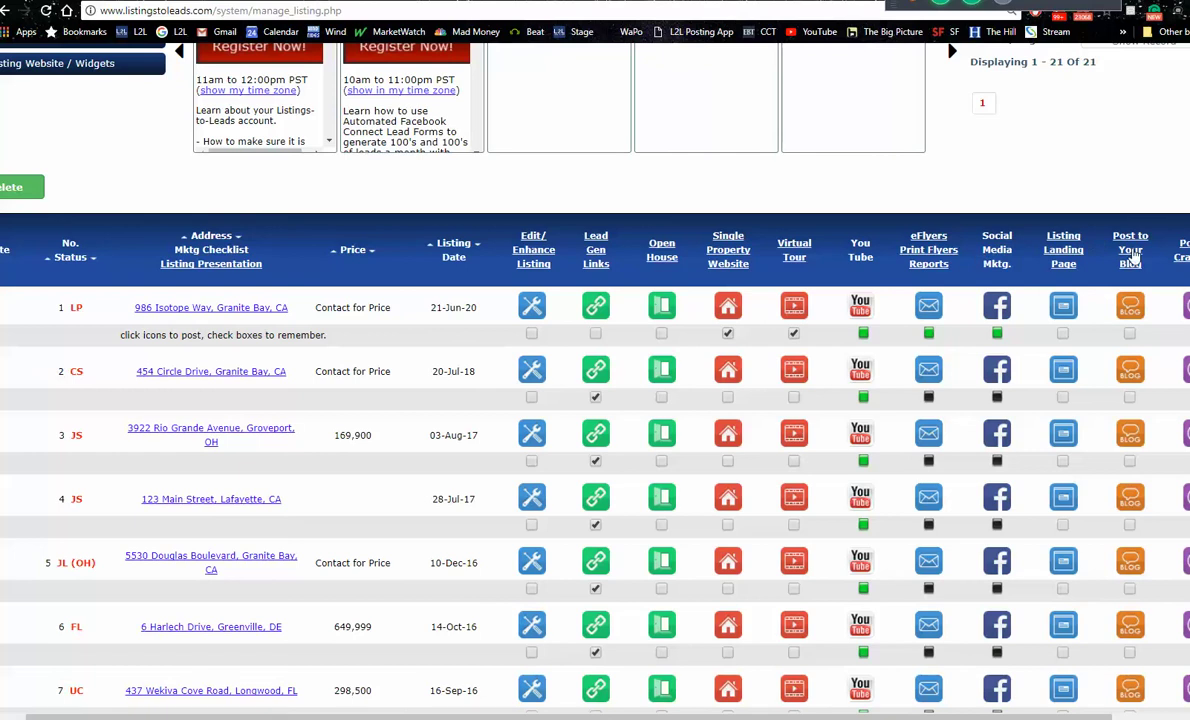
# Step: Scroll to the top of Manage Listings and open Grab Active Listing
pyautogui.scroll(3, 595, 400)
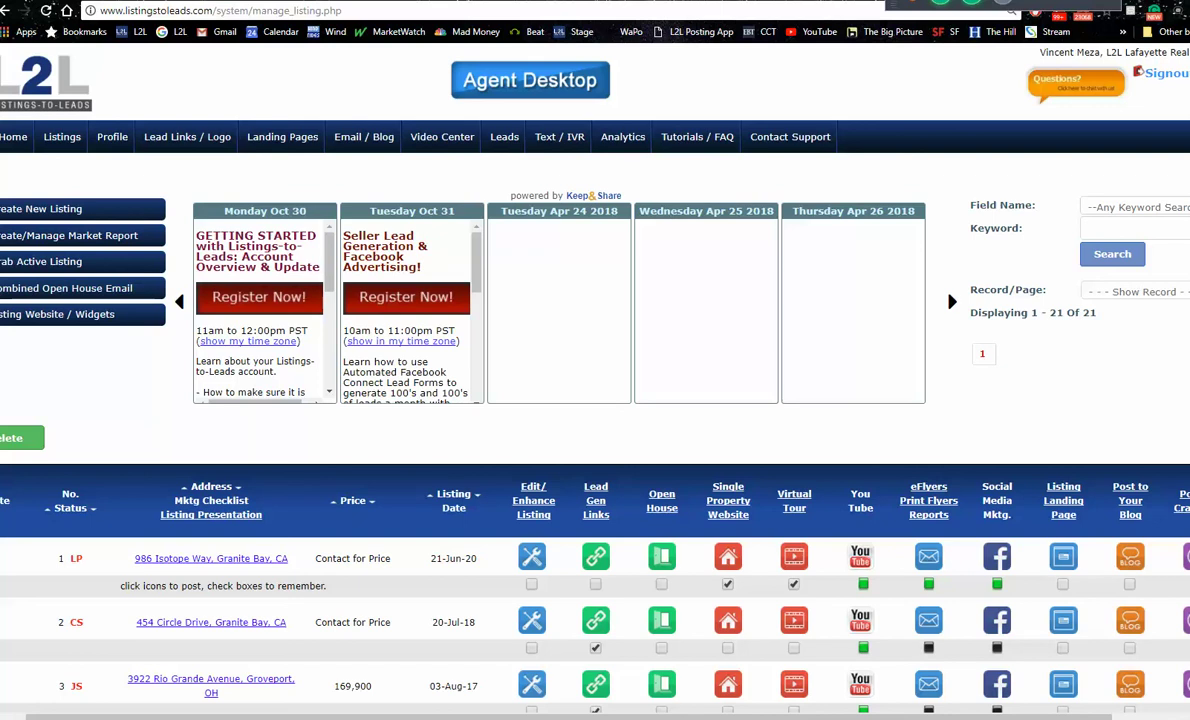
pyautogui.click(83, 265)
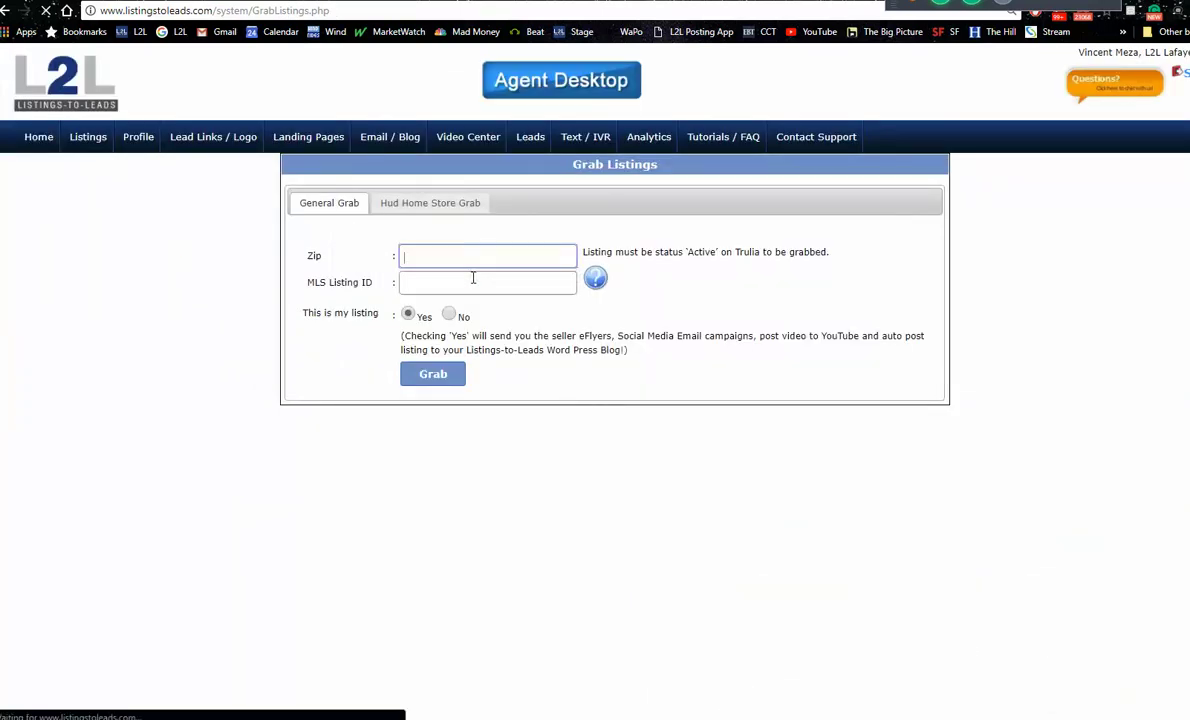
# Step: Focus the MLS Listing ID field, highlight the 'Active on Trulia' note, then go back
pyautogui.click(472, 277)
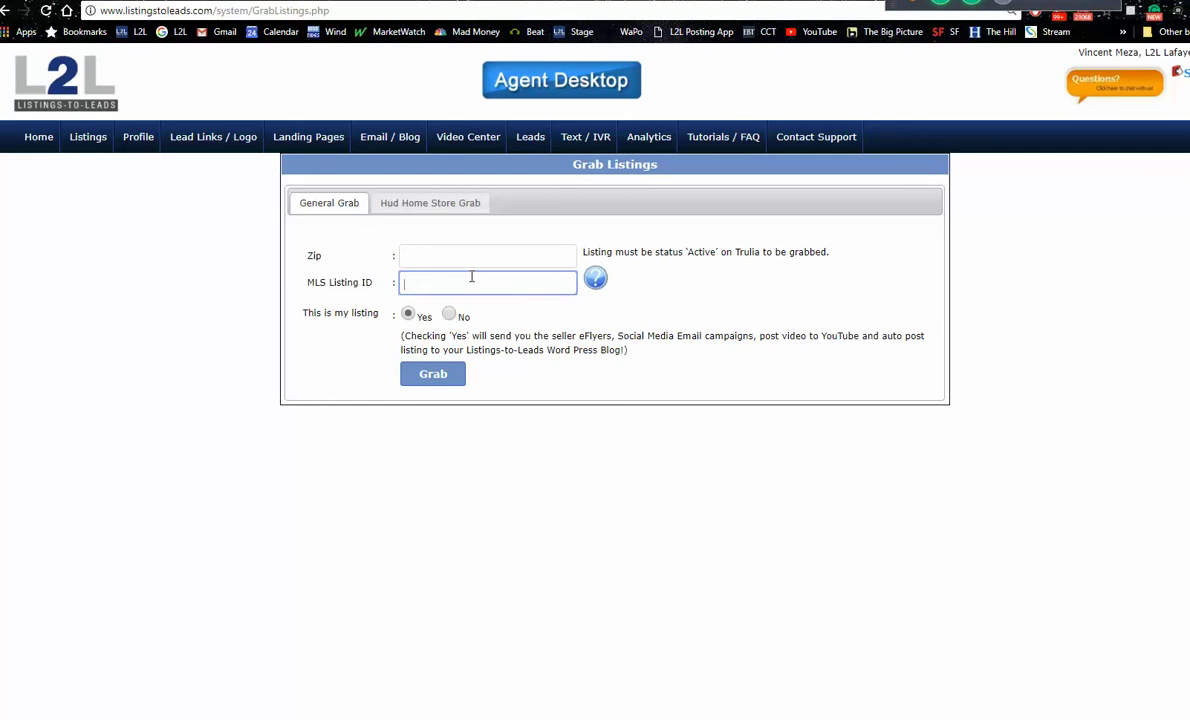
pyautogui.click(823, 253)
pyautogui.moveTo(823, 253); pyautogui.dragTo(679, 249)
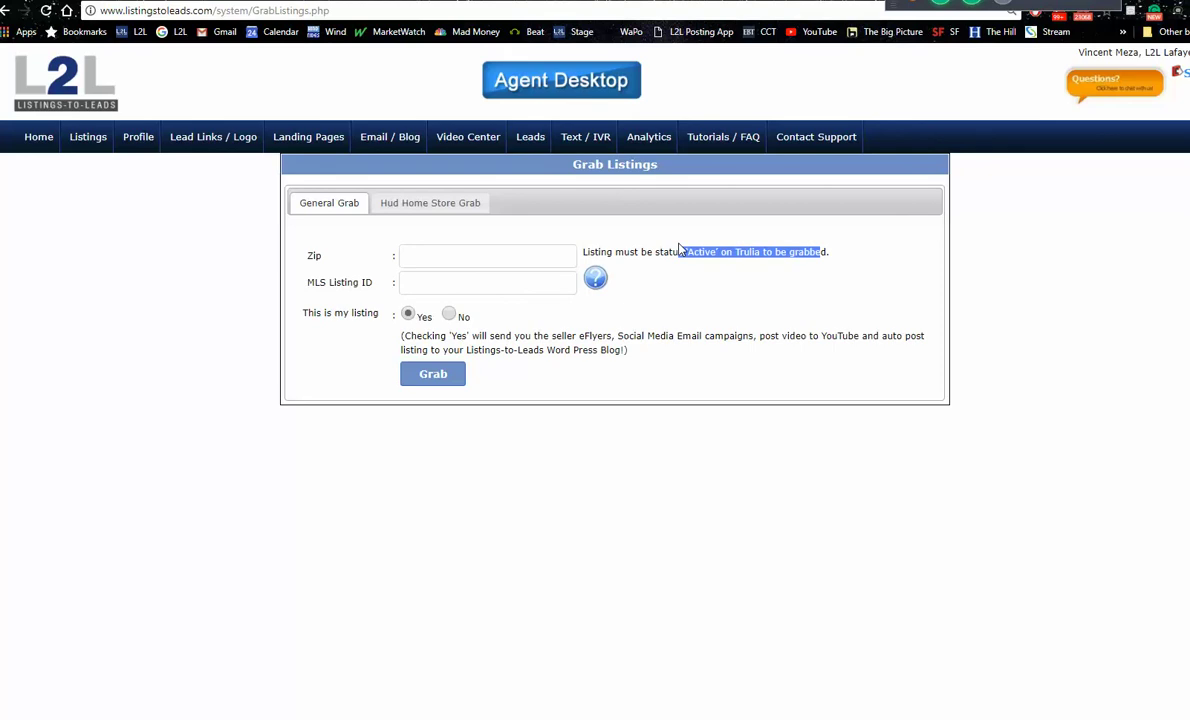
pyautogui.moveTo(679, 249); pyautogui.dragTo(677, 251)
pyautogui.click(5, 12)
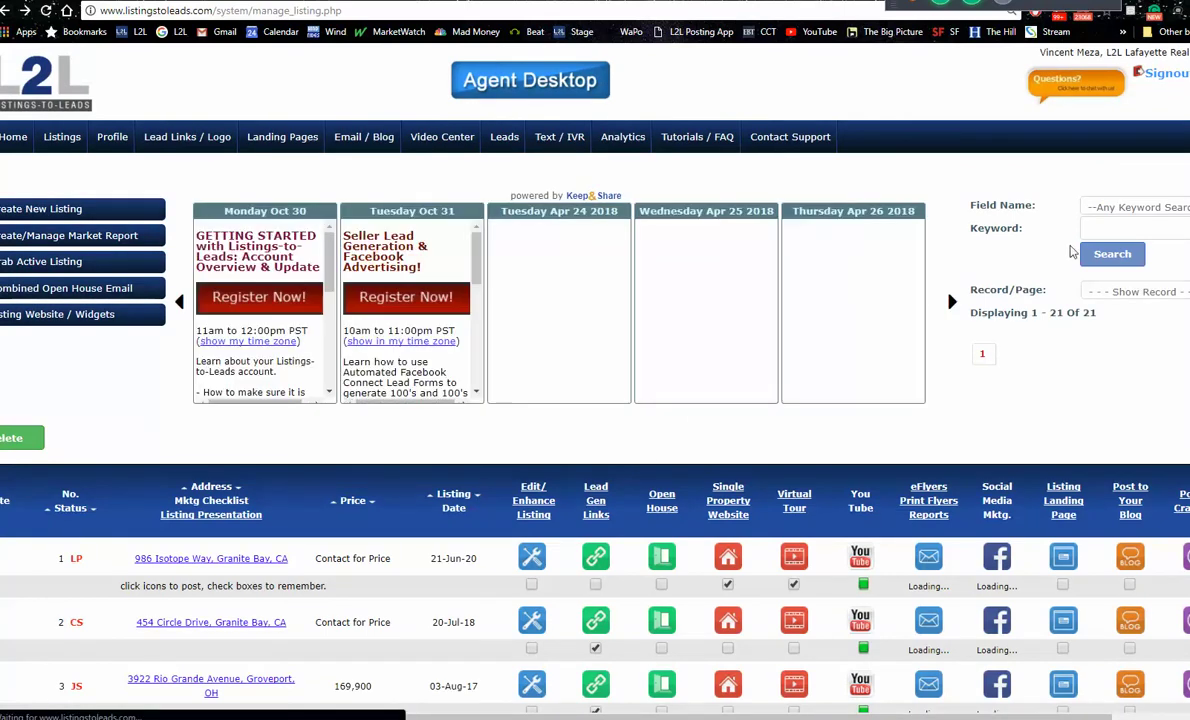
# Step: Scroll through the reloaded Manage Listing table to view all 21 managed listings
pyautogui.scroll(-2, 879, 154)
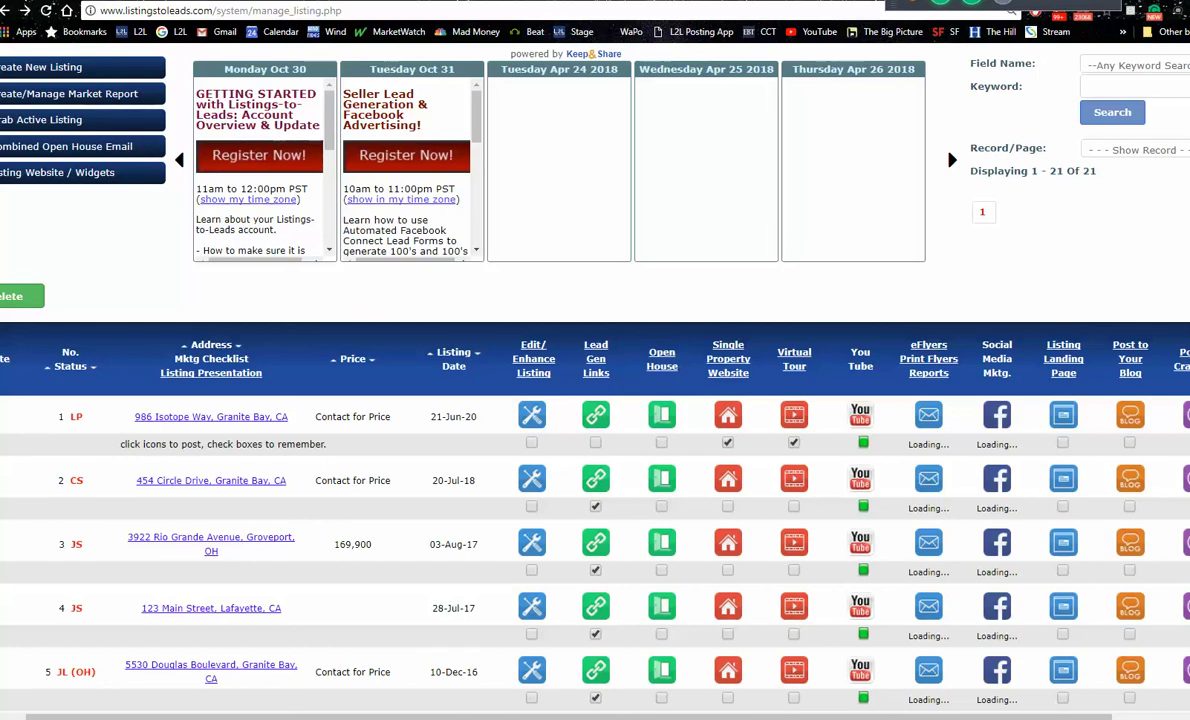
pyautogui.scroll(2, 879, 136)
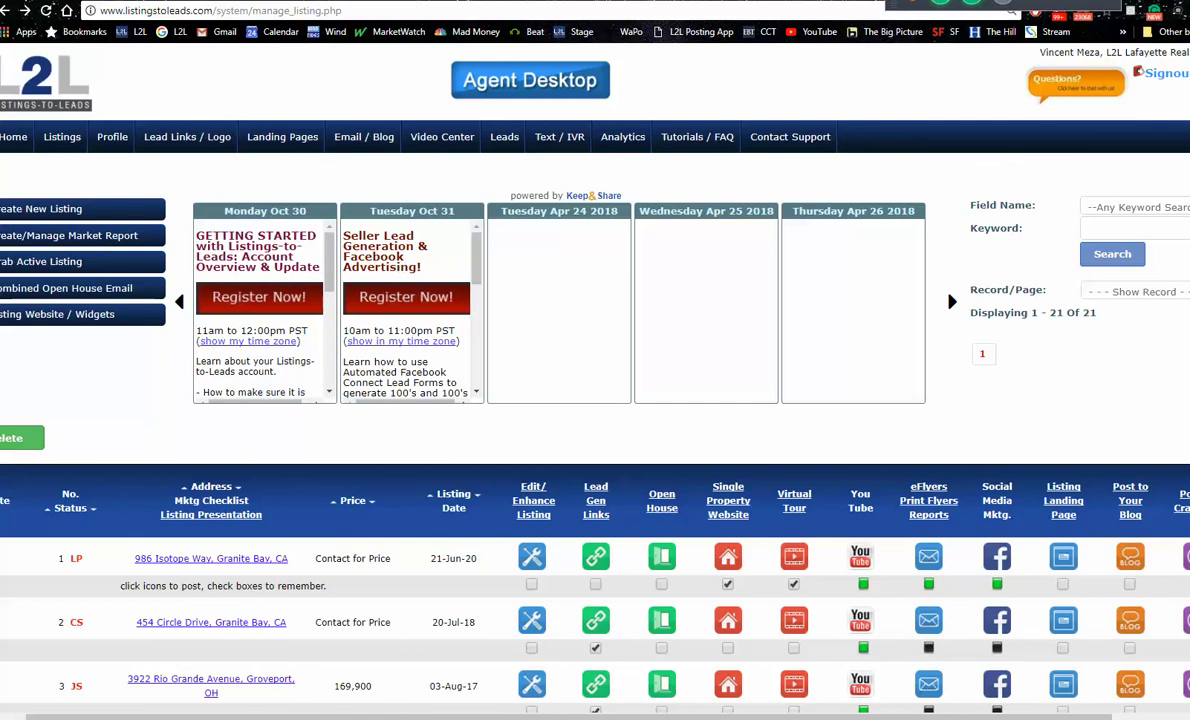
pyautogui.hscroll(-1, 879, 268)
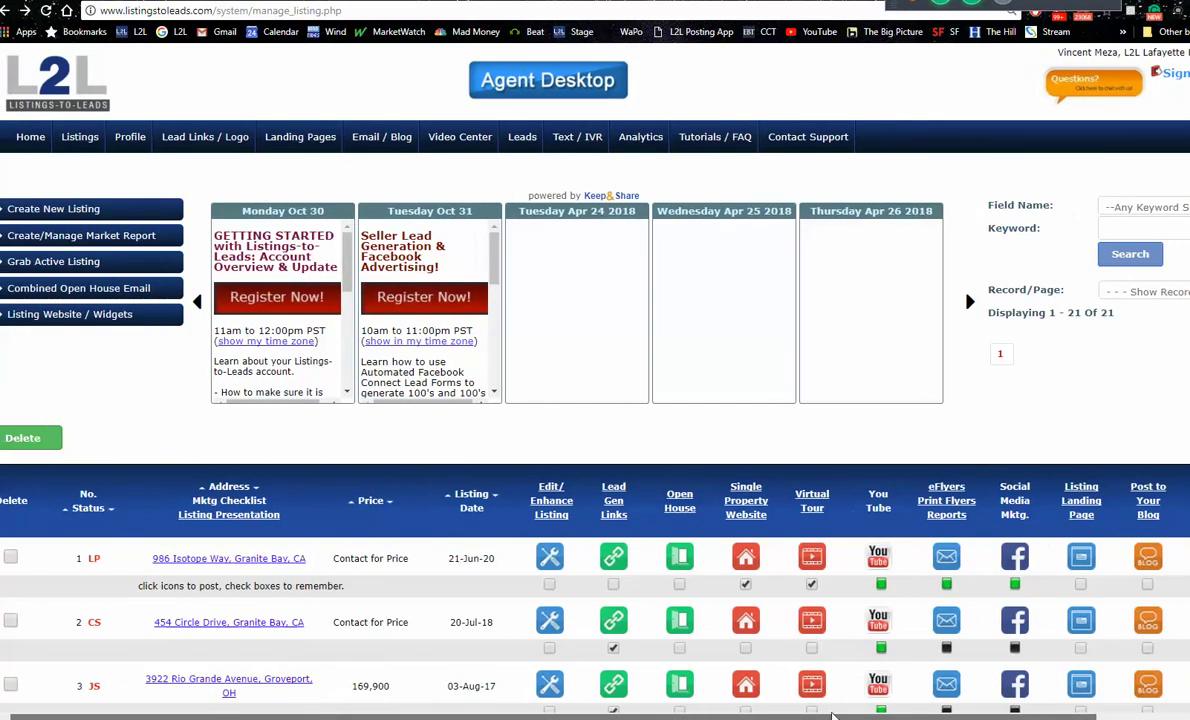
pyautogui.click(375, 154)
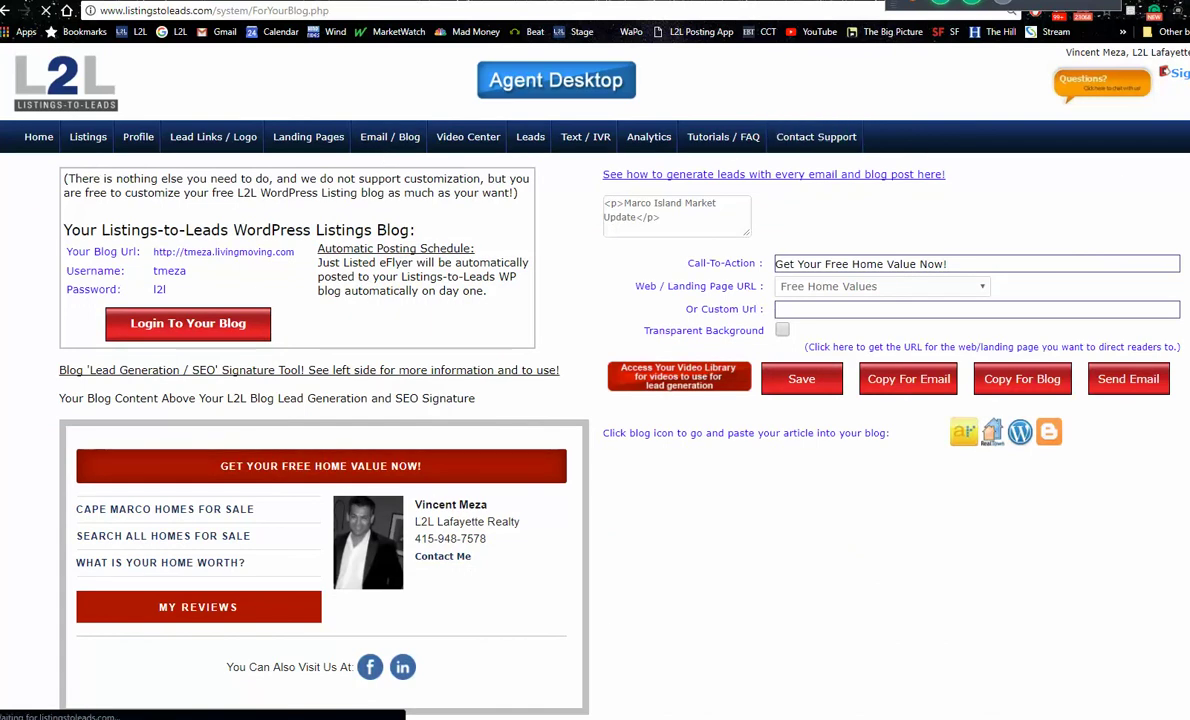
pyautogui.scroll(-1, 616, 538)
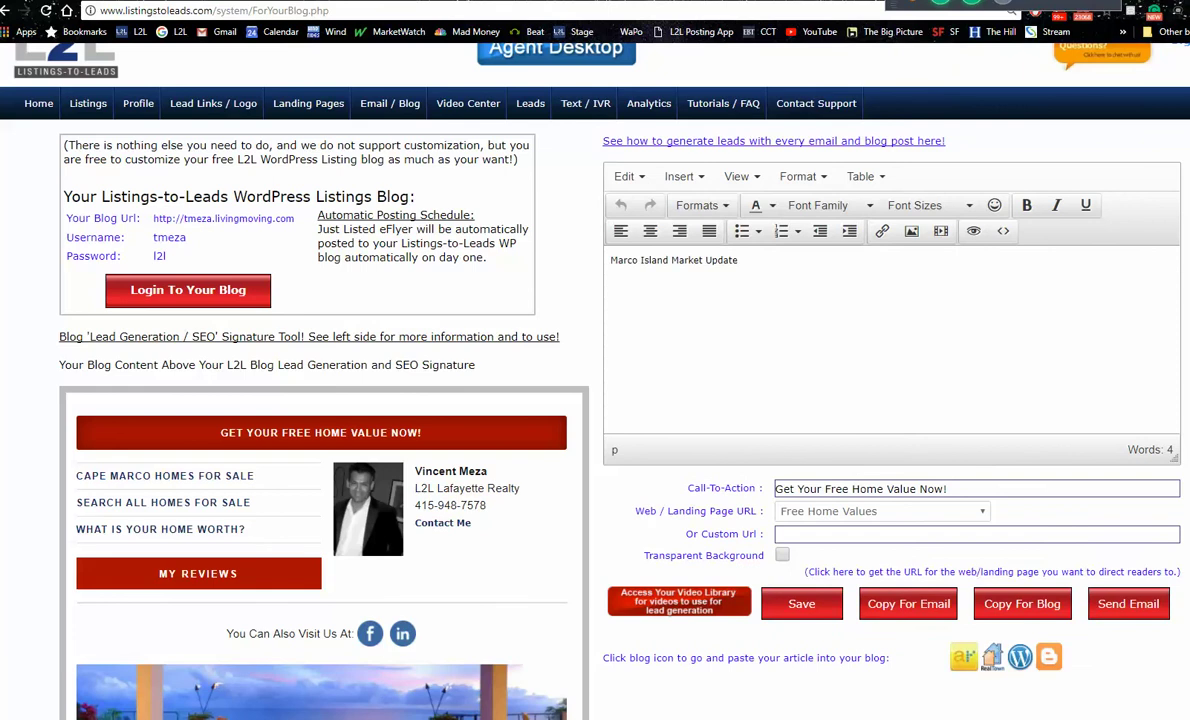
pyautogui.scroll(-1, 320, 571)
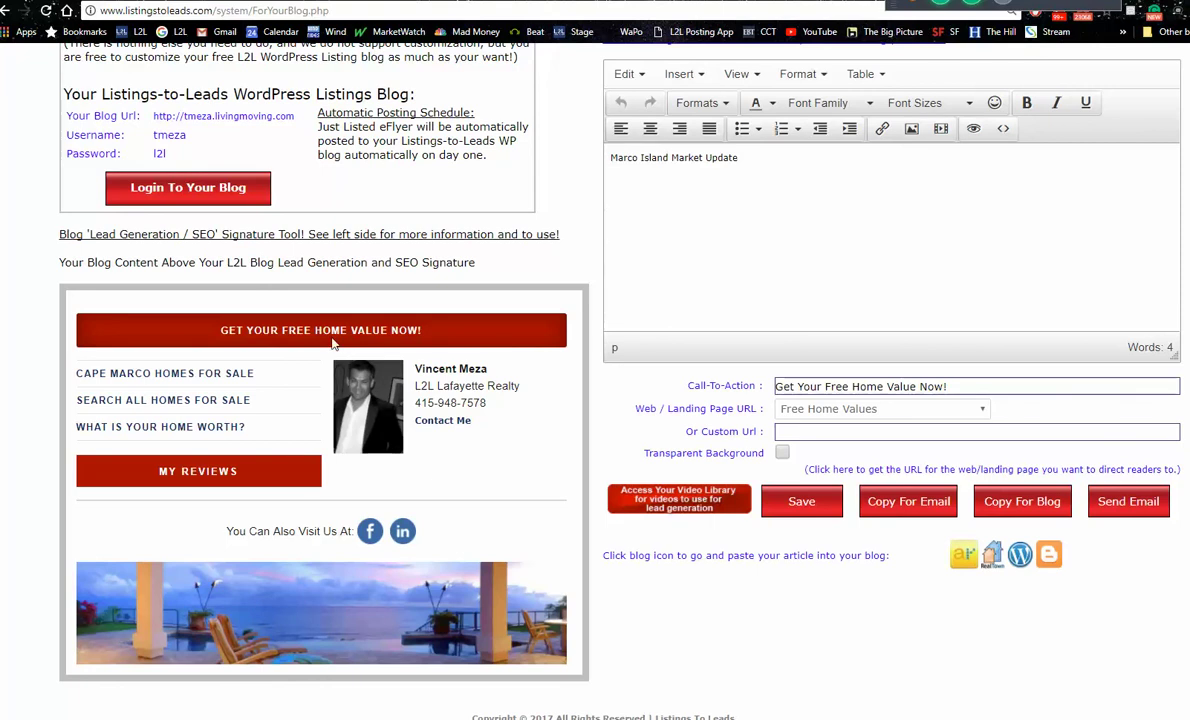
pyautogui.scroll(2, 601, 292)
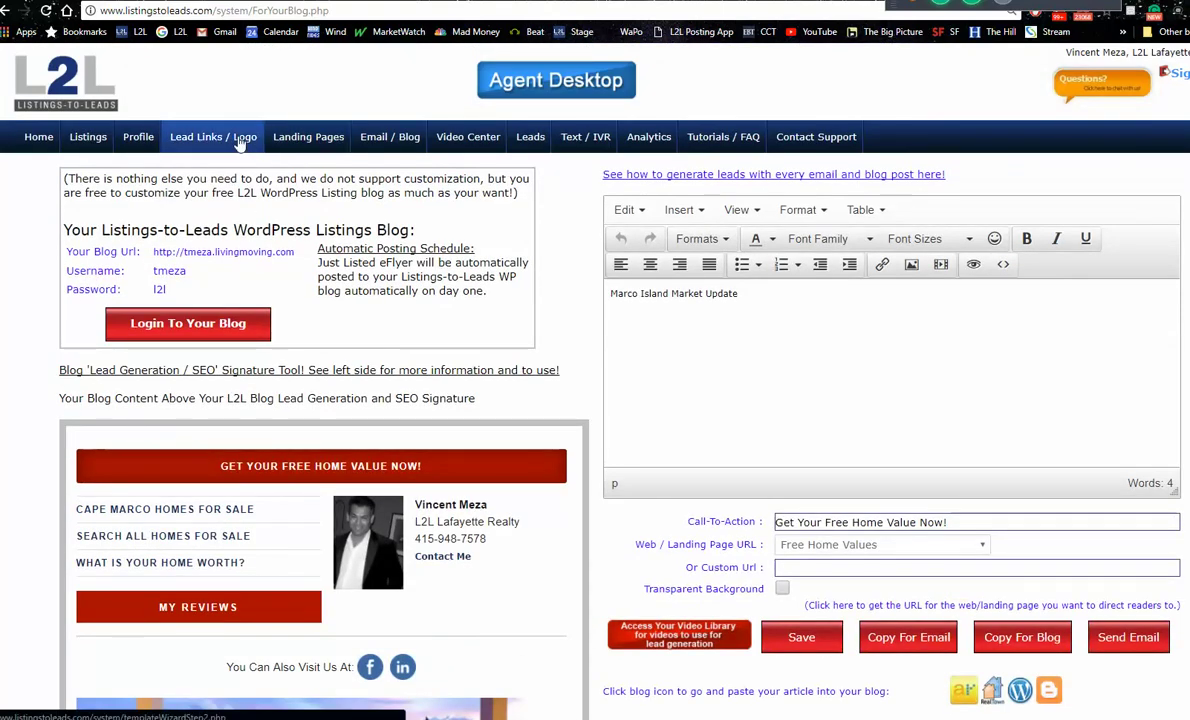
pyautogui.click(90, 140)
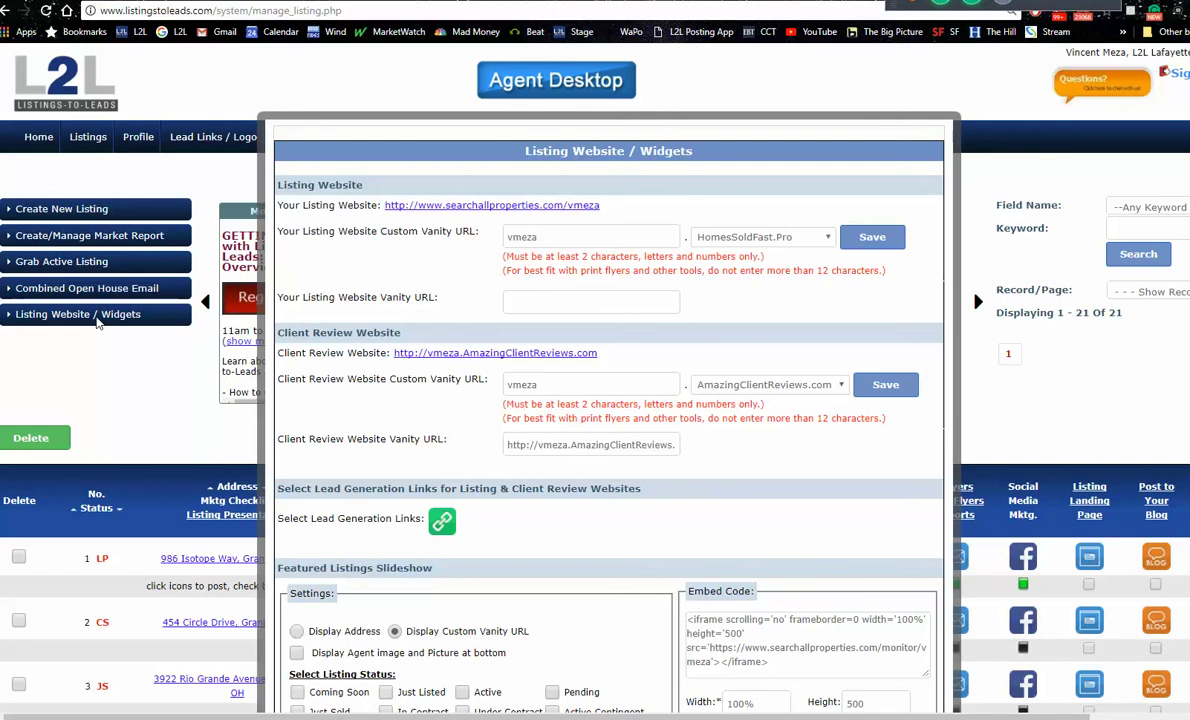
# Step: Open the agent's searchallproperties.com listing website from the Listing Website / Widgets page
pyautogui.click(468, 205)
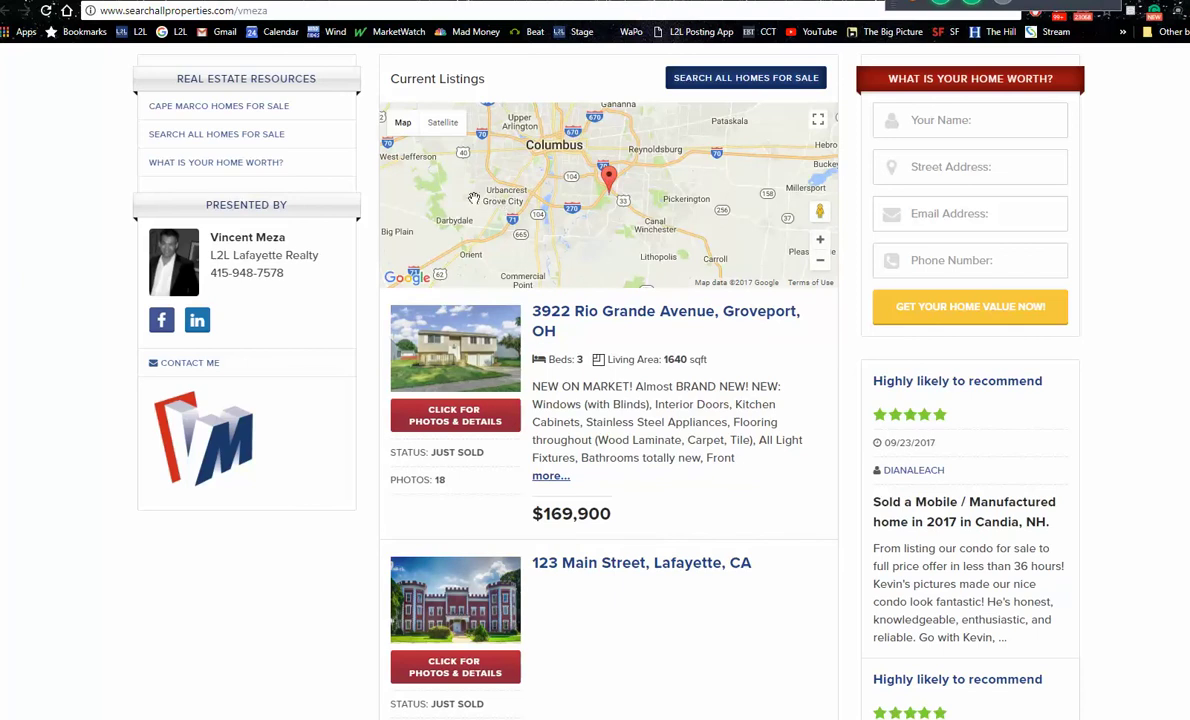
# Step: Change the agent handle in the address bar to load another agent's searchallproperties.com site
pyautogui.click(302, 13)
pyautogui.click(302, 13)
pyautogui.press('BackSpace')
pyautogui.press('BackSpace')
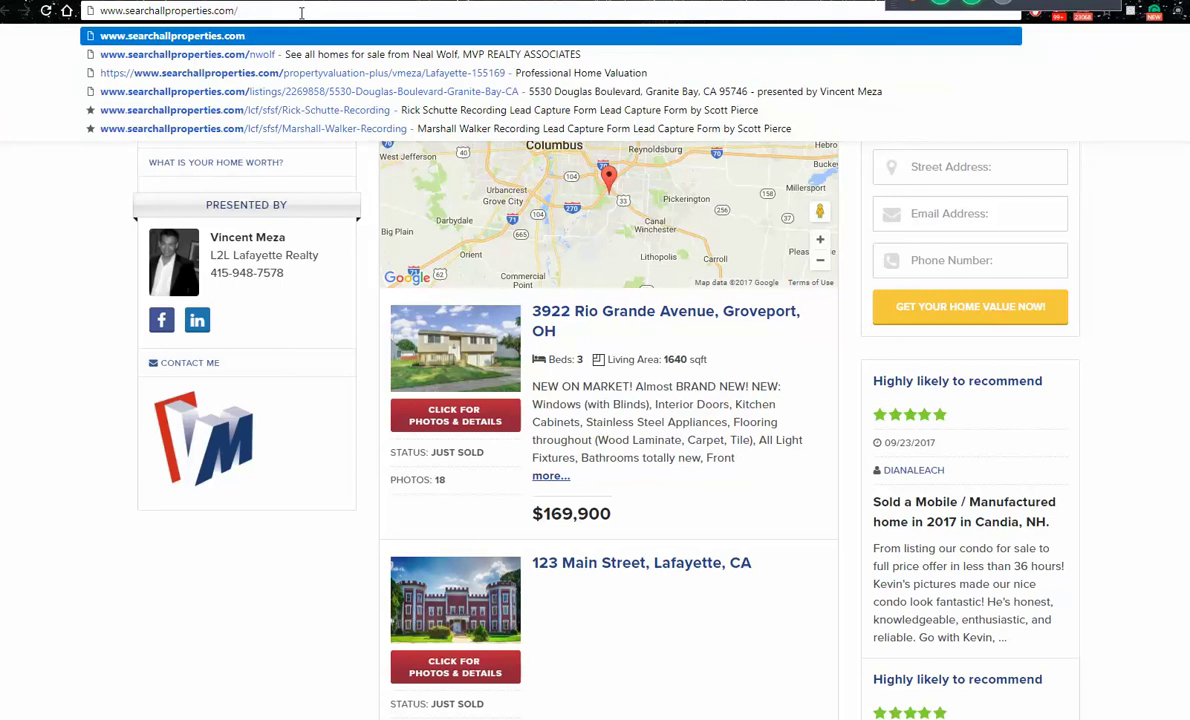
pyautogui.write('n')
pyautogui.press('Return')
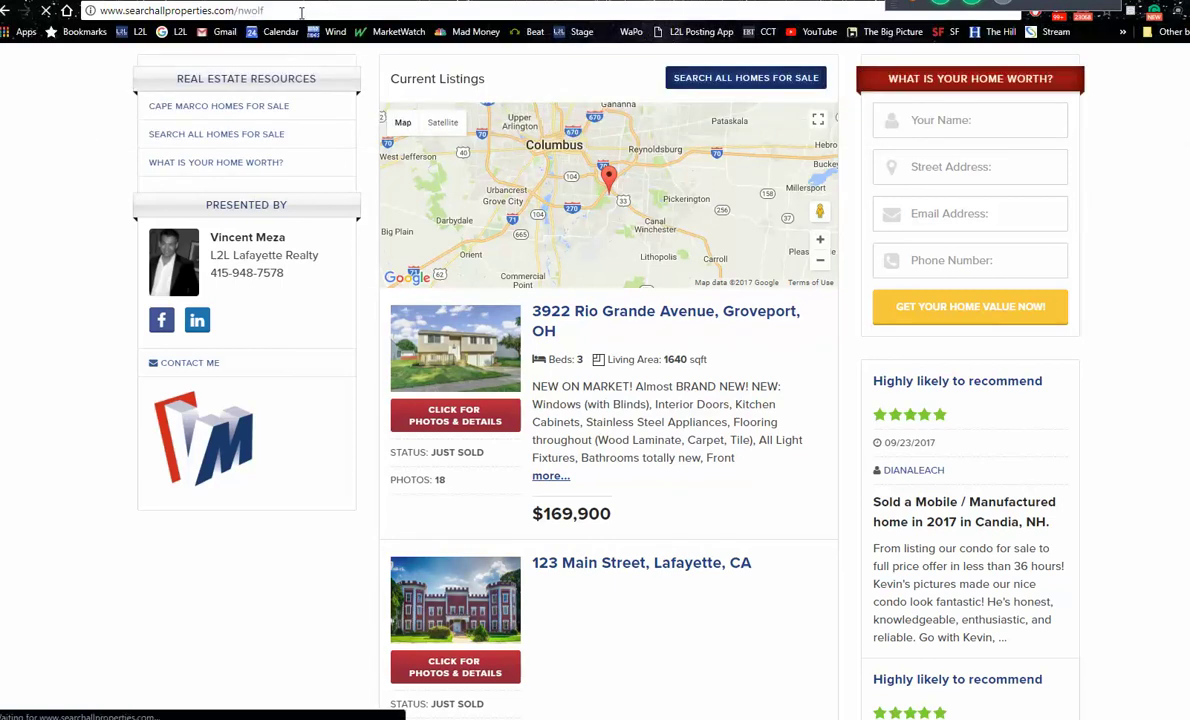